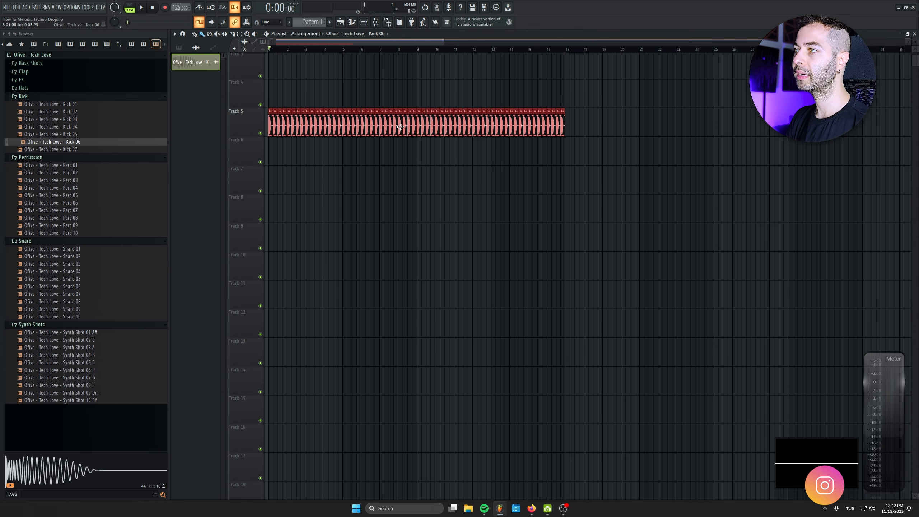
# Duplicate the 16-bar kick run on Track 5 right after itself and shift all the kicks to start at bar 17
pyautogui.moveTo(400, 126); pyautogui.dragTo(706, 146)
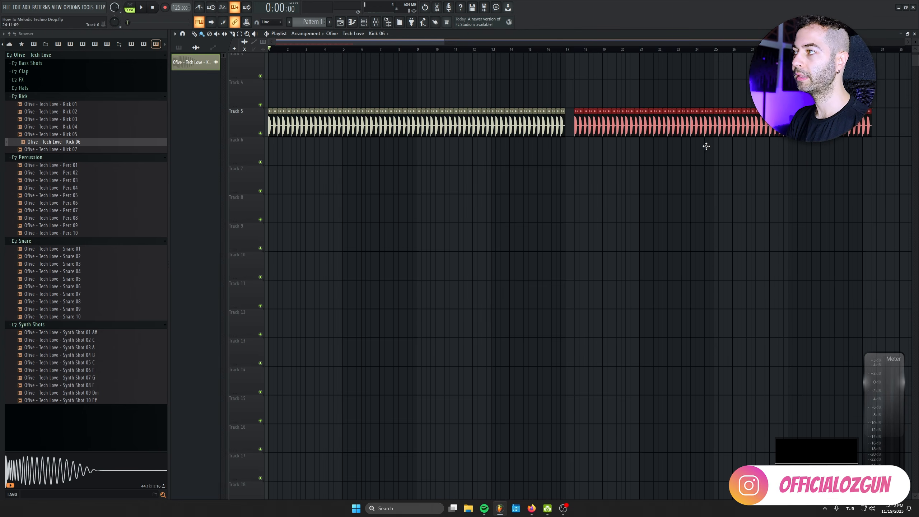
pyautogui.moveTo(706, 146); pyautogui.dragTo(697, 146)
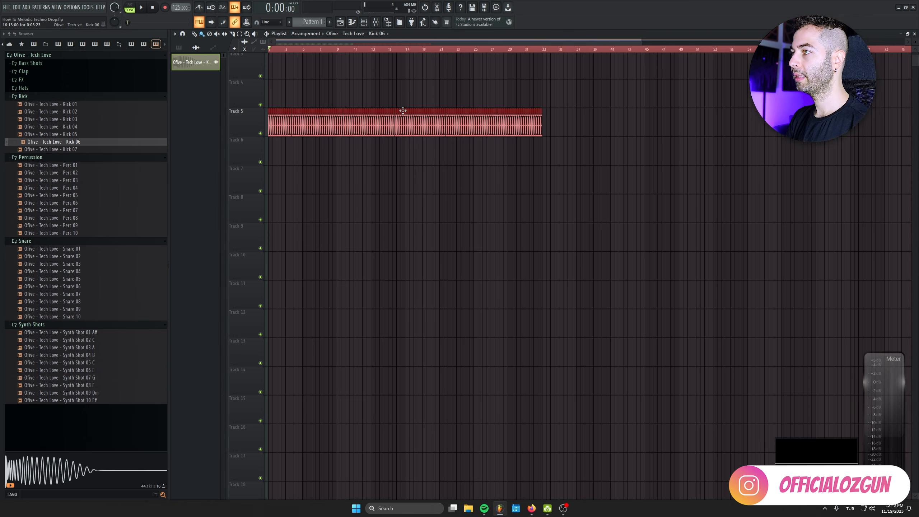
pyautogui.moveTo(403, 111); pyautogui.dragTo(540, 111)
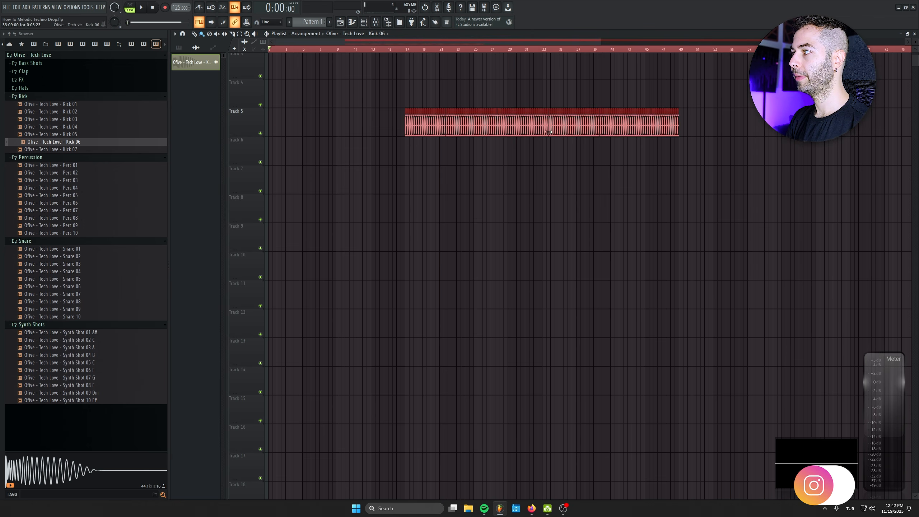
pyautogui.click(661, 205)
pyautogui.click(405, 49)
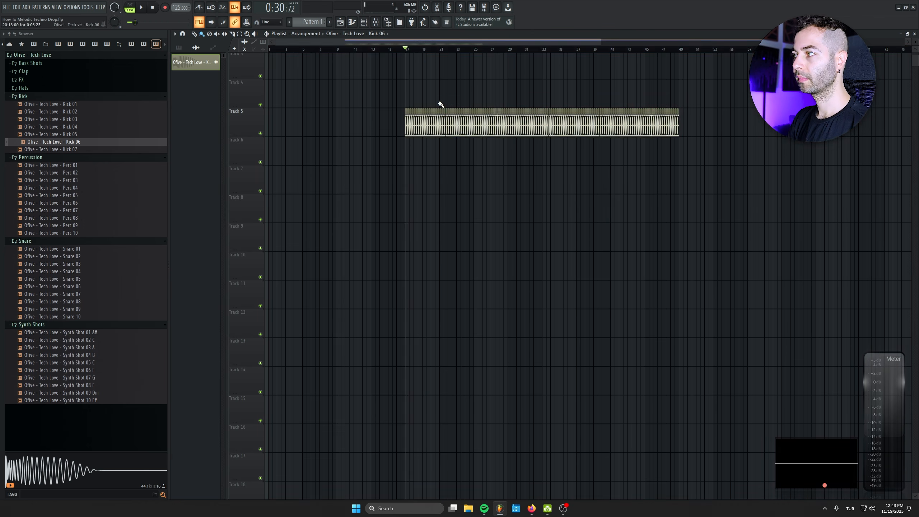
# Play the kicks from bar 17 and shorten all Kick 06 clips on Track 5 to cut off their tails
pyautogui.press('space')
pyautogui.scroll(5, 409, 220)
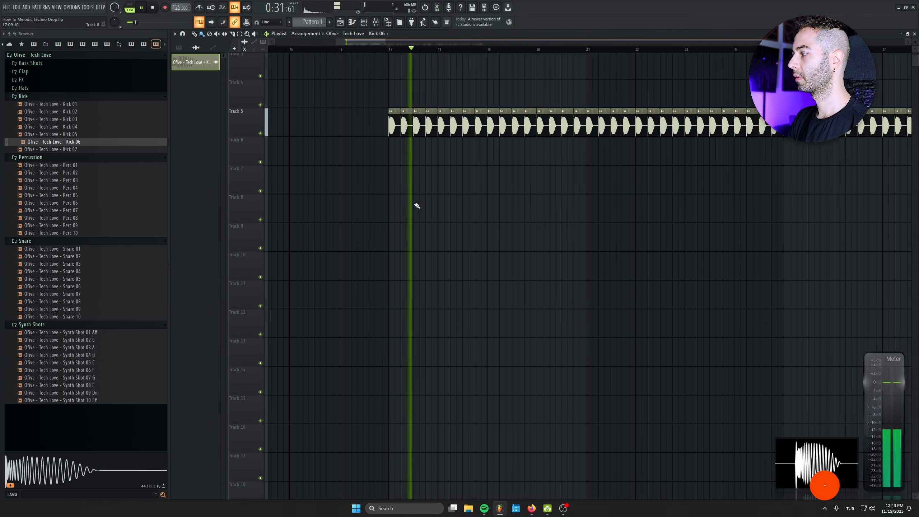
pyautogui.click(266, 129)
pyautogui.scroll(8, 361, 173)
pyautogui.scroll(3, 427, 171)
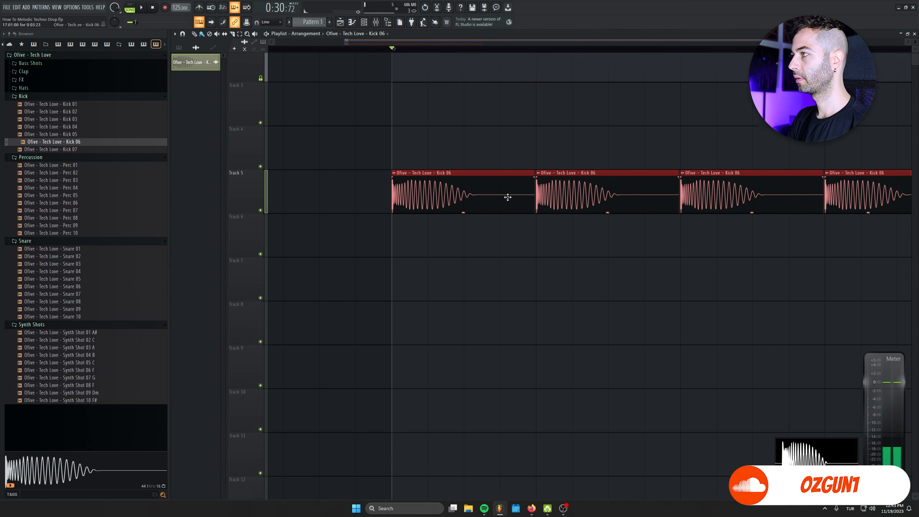
pyautogui.press('space')
pyautogui.moveTo(535, 189); pyautogui.dragTo(450, 190)
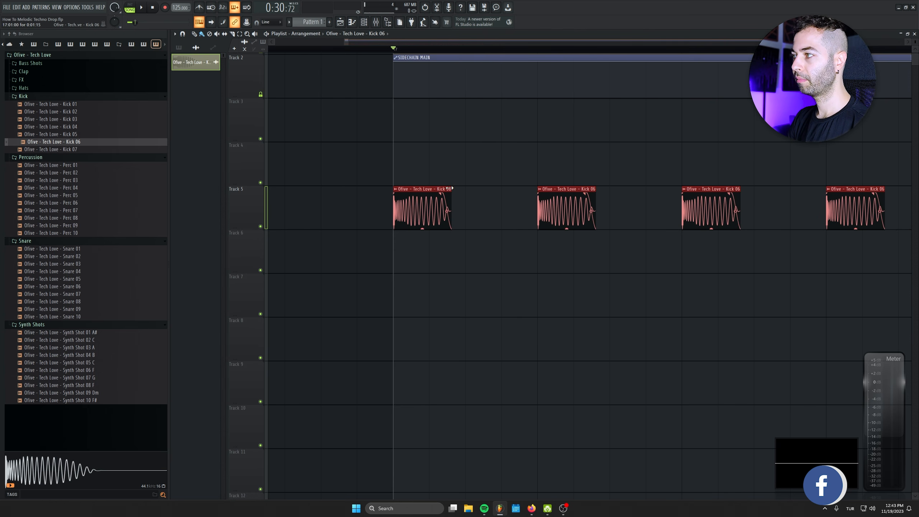
pyautogui.press('space')
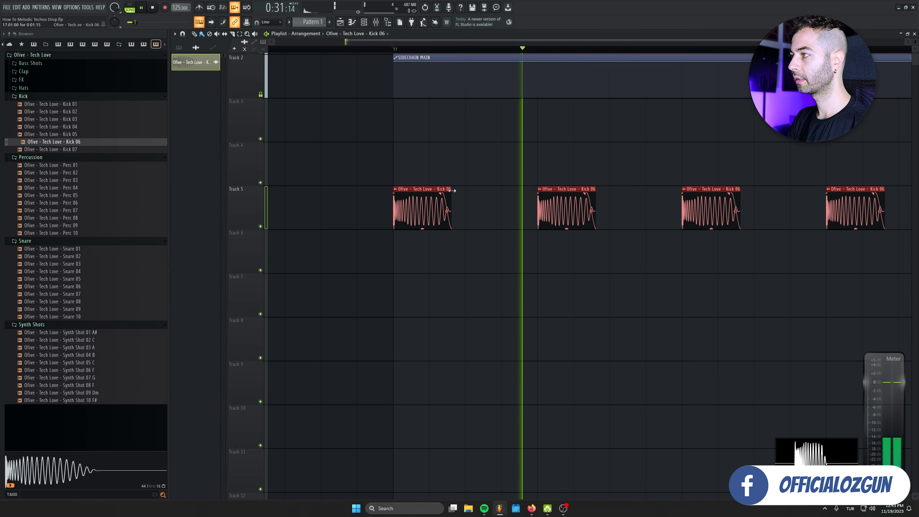
pyautogui.moveTo(451, 189); pyautogui.dragTo(448, 188)
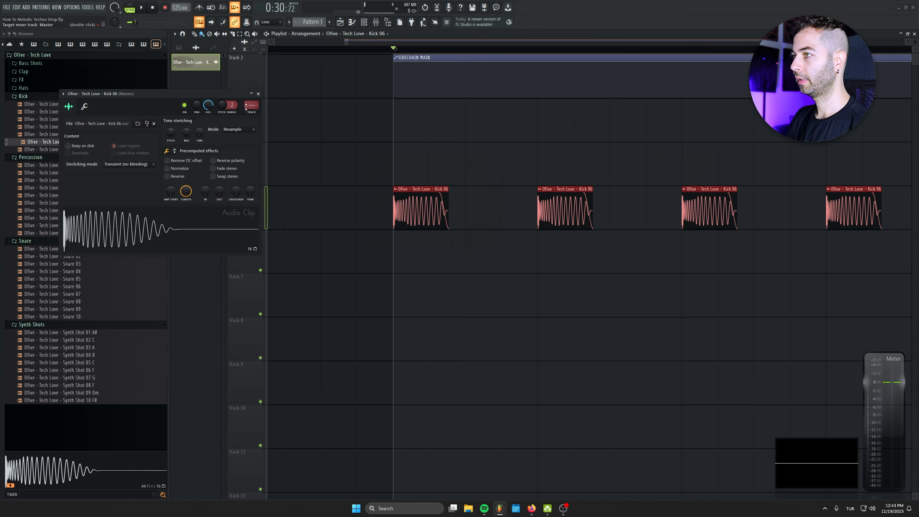
# Route the Kick 06 channel to the Kick 1 mixer track and close its settings and the mixer
pyautogui.press('F9')
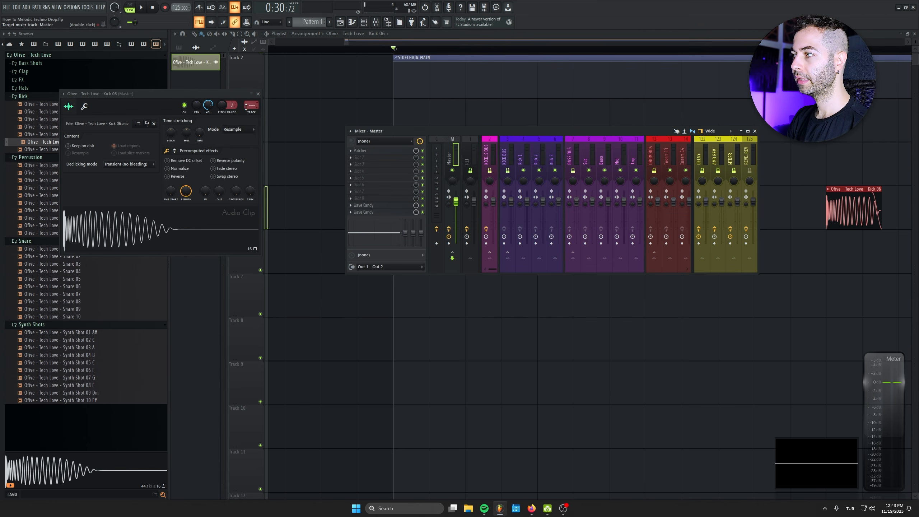
pyautogui.scroll(4, 246, 107)
pyautogui.click(258, 94)
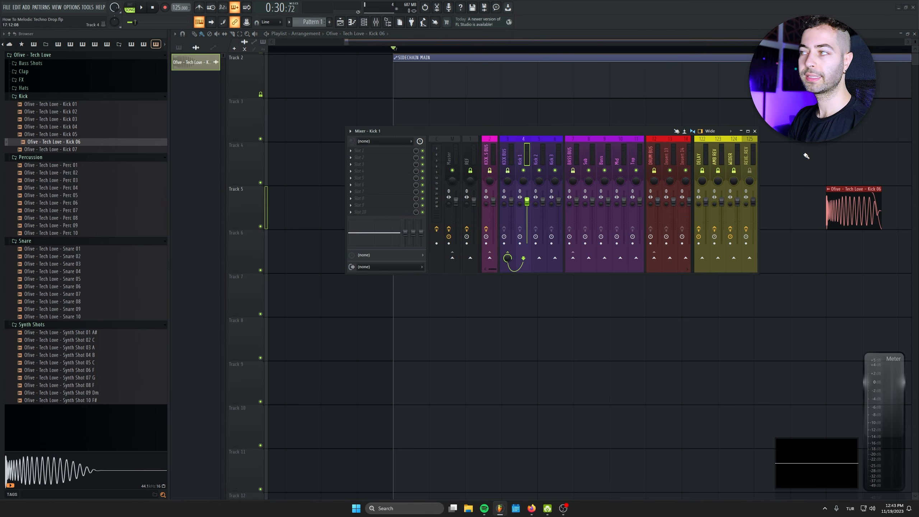
pyautogui.click(755, 131)
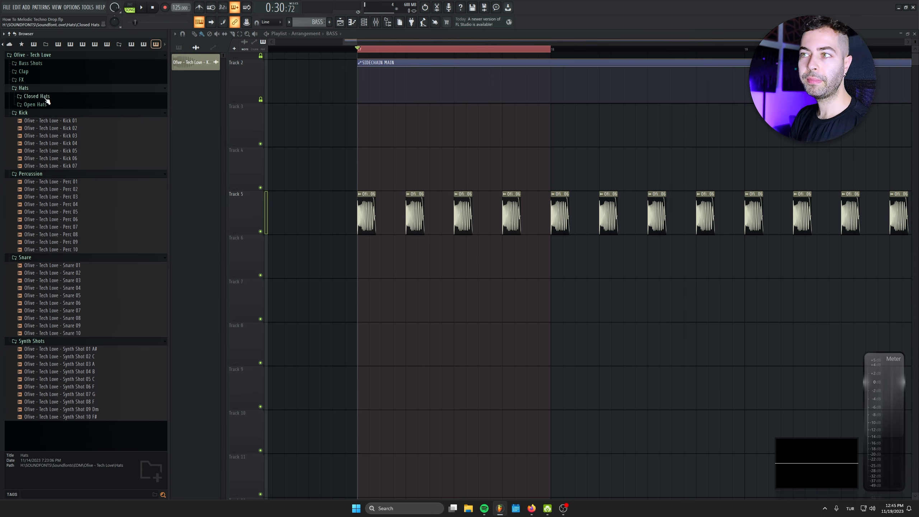
# Audition the closed hat samples and place four Closed Hat 02 clips on Track 6 beneath the kicks from bar 17
pyautogui.click(37, 96)
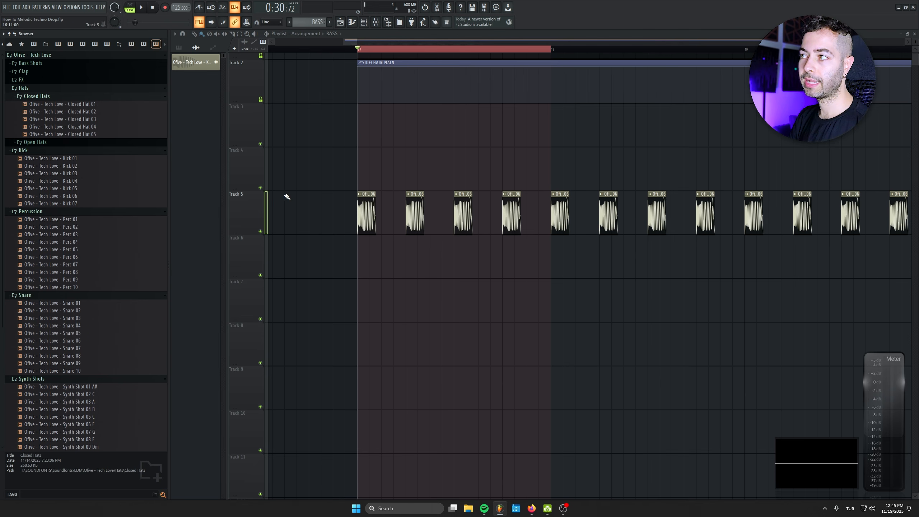
pyautogui.scroll(-4, 286, 197)
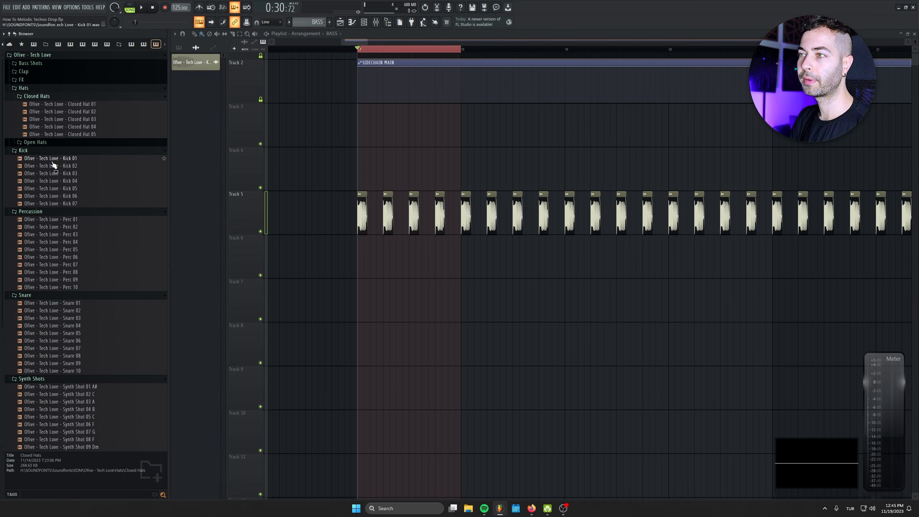
pyautogui.click(71, 120)
pyautogui.click(68, 112)
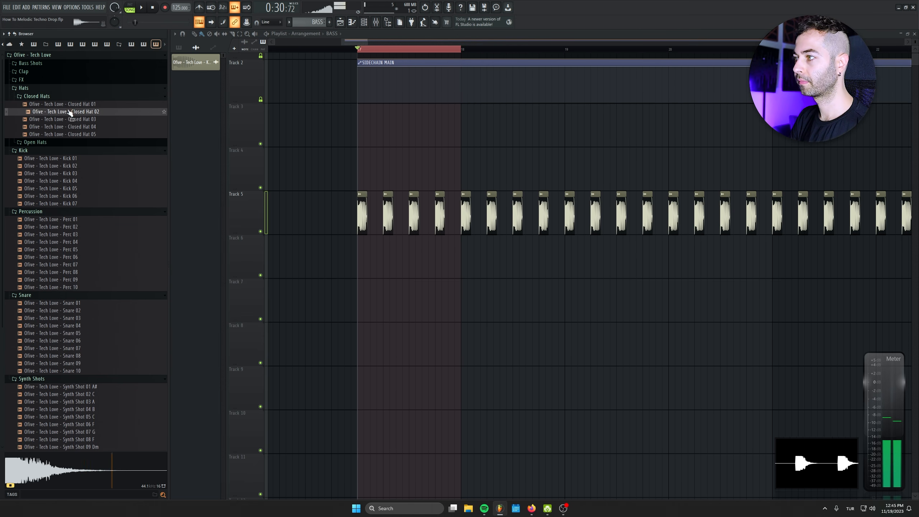
pyautogui.moveTo(68, 113); pyautogui.dragTo(374, 255)
pyautogui.moveTo(387, 257); pyautogui.dragTo(514, 260)
pyautogui.moveTo(585, 259); pyautogui.dragTo(674, 264)
# Play the loop, align the Closed Hat 02 clips midway between the kicks, and repeat them along the kick run
pyautogui.press('space')
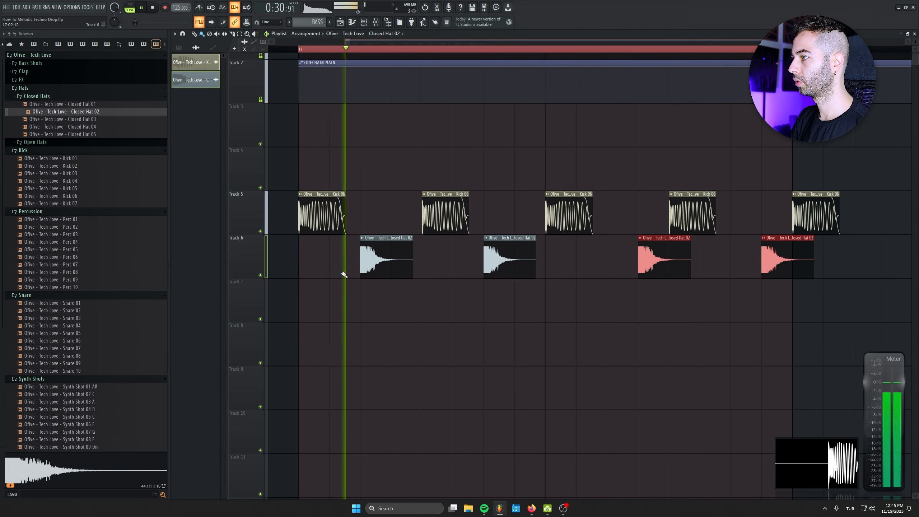
pyautogui.scroll(-4, 336, 272)
pyautogui.moveTo(570, 260); pyautogui.dragTo(336, 278)
pyautogui.press('space')
pyautogui.moveTo(563, 263); pyautogui.dragTo(518, 265)
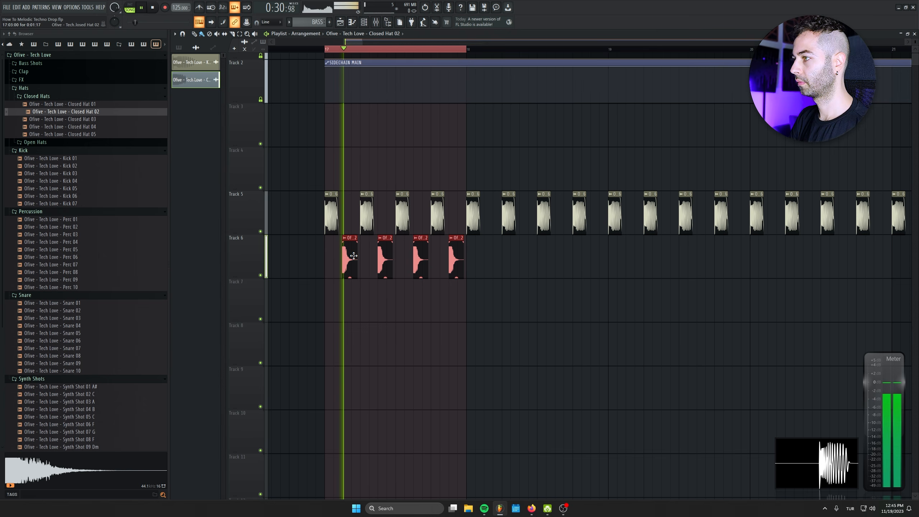
pyautogui.moveTo(350, 257)
pyautogui.mouseDown()
pyautogui.moveTo(517, 258)
pyautogui.moveTo(492, 260)
pyautogui.mouseUp()
pyautogui.moveTo(605, 262); pyautogui.dragTo(342, 254)
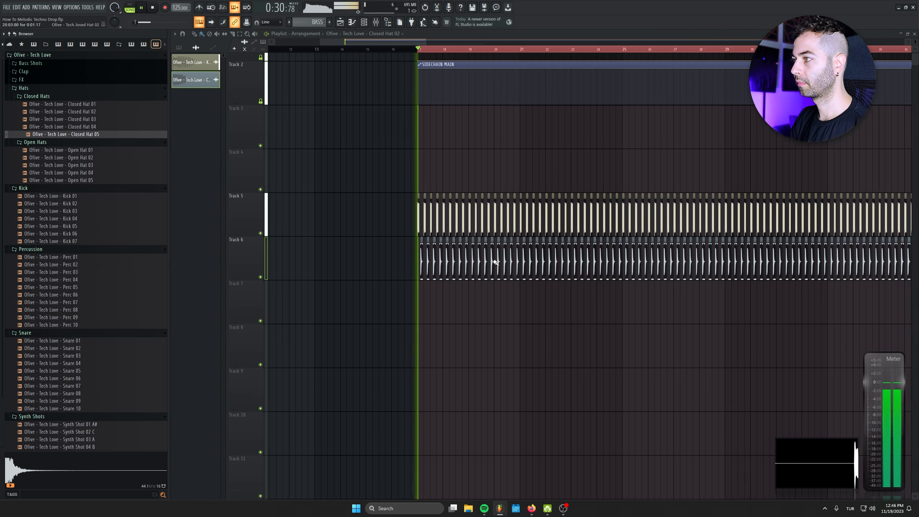
# Set the Closed Hat 02 channel volume to about 55% and route the channel to mixer Insert 14
pyautogui.scroll(6, 492, 261)
pyautogui.doubleClick(403, 258)
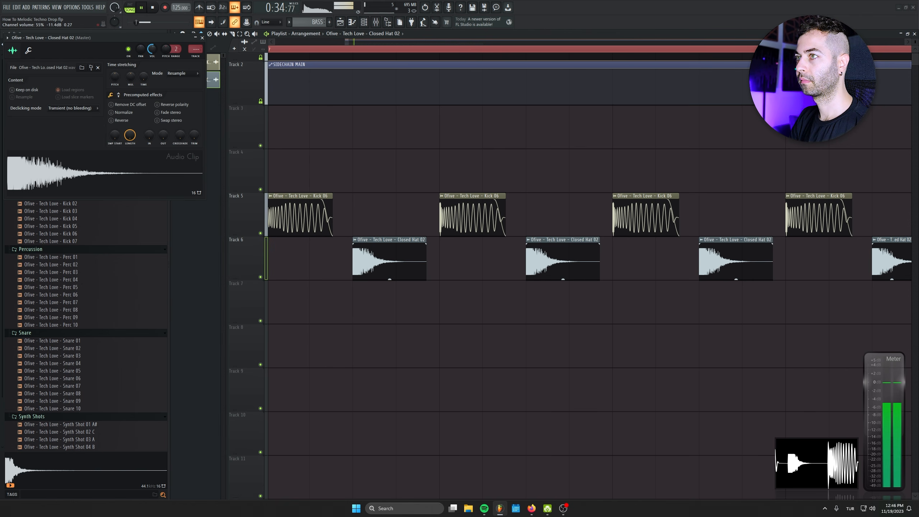
pyautogui.press('space')
pyautogui.press('F9')
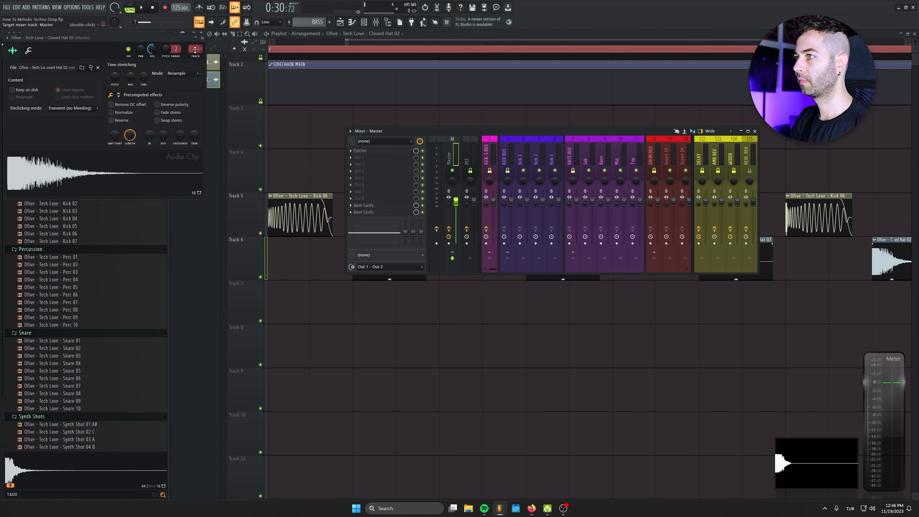
pyautogui.moveTo(199, 47); pyautogui.dragTo(199, 30)
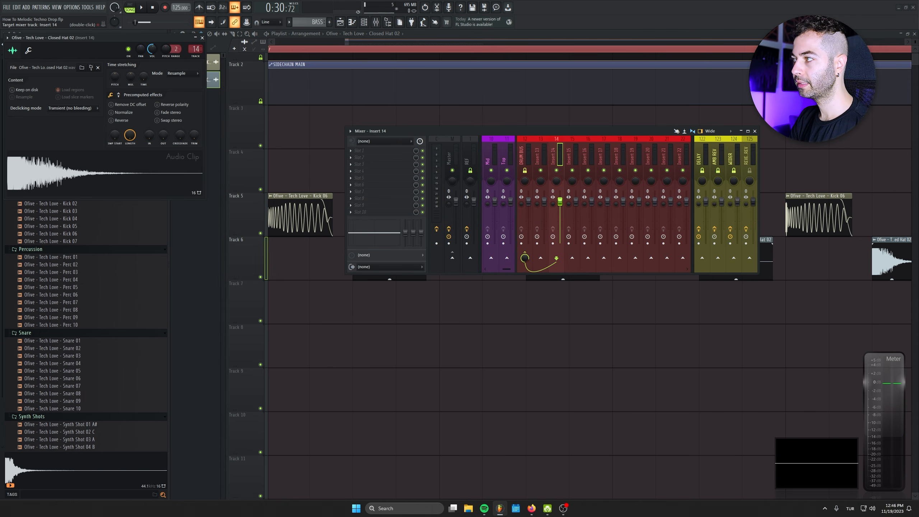
# Move the mixer below the clips and rename Insert 14 as Closed
pyautogui.moveTo(410, 131); pyautogui.dragTo(354, 308)
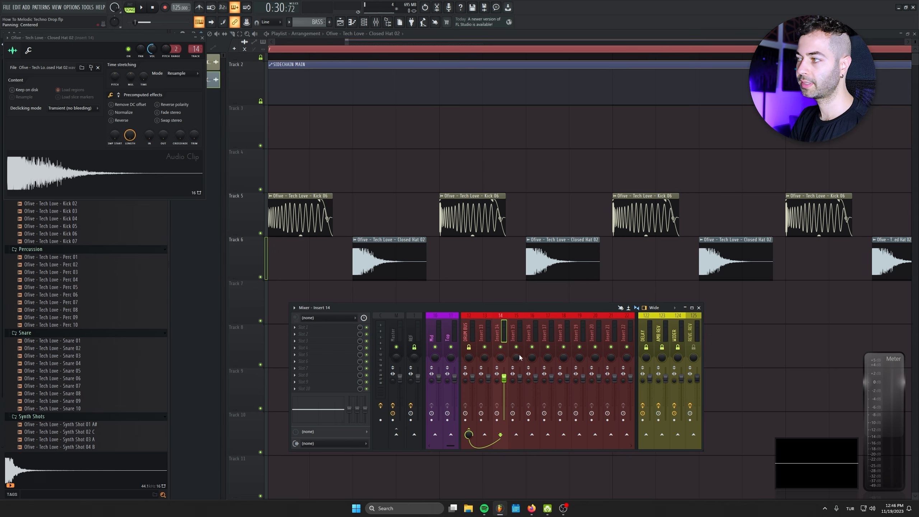
pyautogui.doubleClick(505, 329)
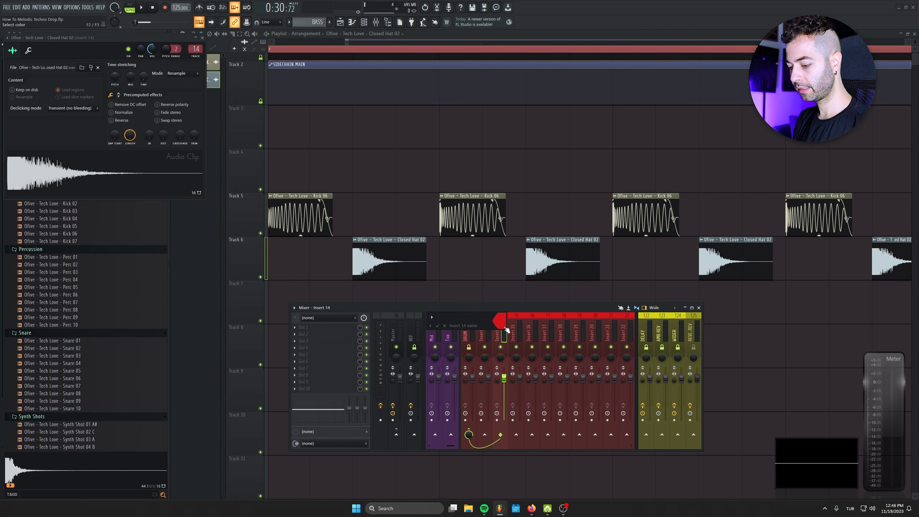
pyautogui.write('Closed')
pyautogui.press('Return')
# Play the kick and hat loop and check the Kick 06 channel settings
pyautogui.press('space')
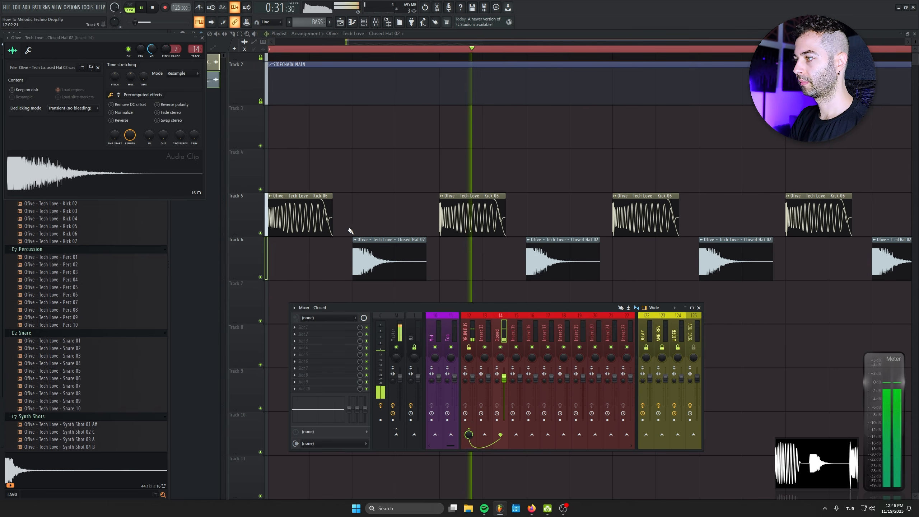
pyautogui.doubleClick(299, 205)
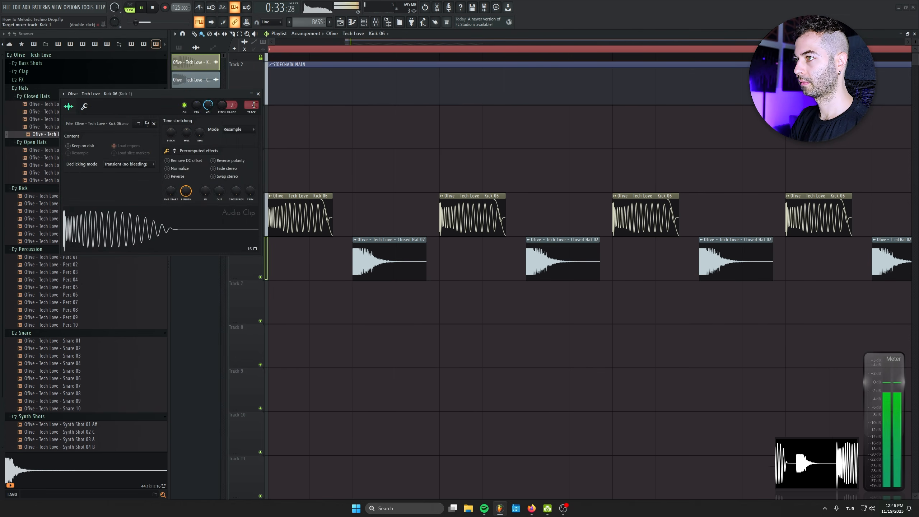
pyautogui.click(258, 94)
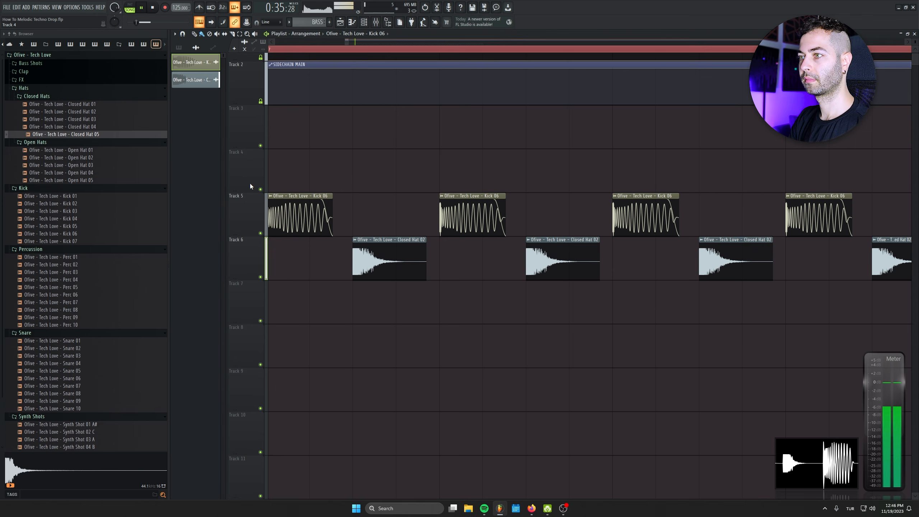
pyautogui.press('space')
# Audition the clap samples and place Clap 11 on Track 7 on beats 2 and 4 of bar 17
pyautogui.click(31, 72)
pyautogui.click(42, 95)
pyautogui.click(49, 132)
pyautogui.click(58, 156)
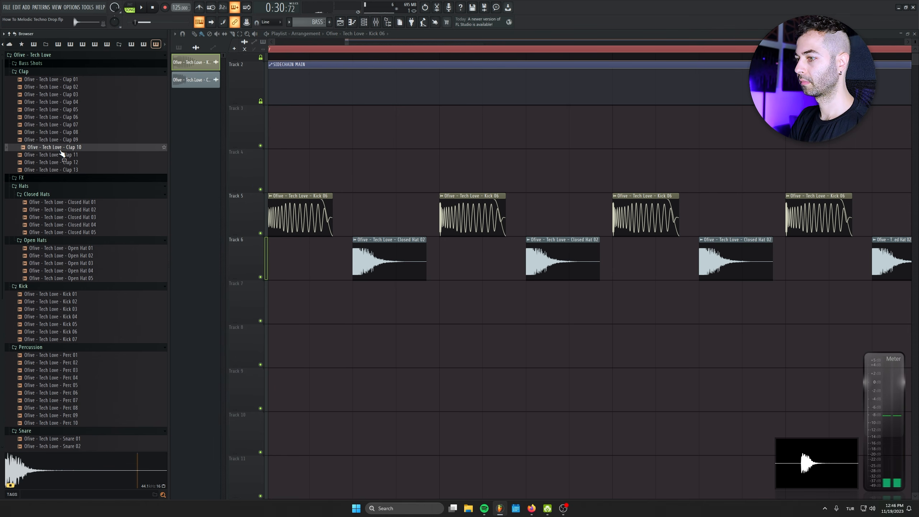
pyautogui.moveTo(50, 157)
pyautogui.mouseDown()
pyautogui.moveTo(470, 309)
pyautogui.moveTo(840, 318)
pyautogui.mouseUp()
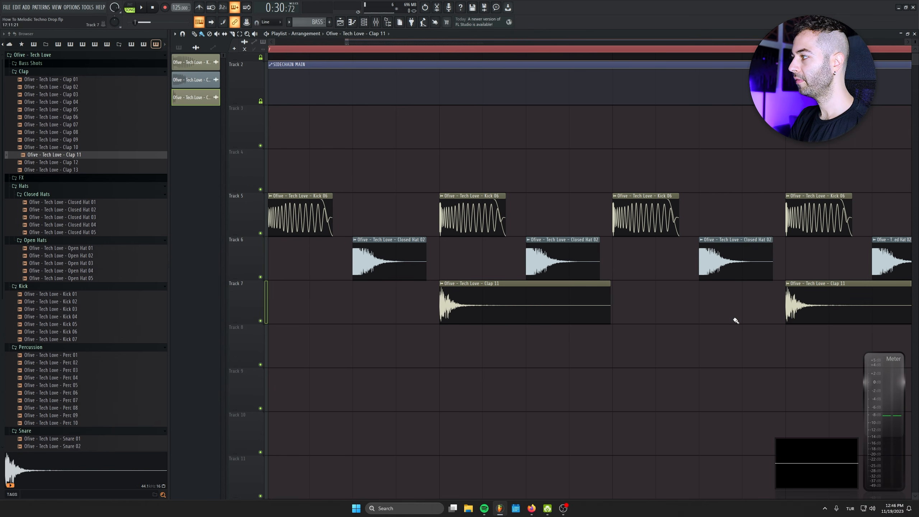
# Repeat the Clap 11 pattern on Track 7 over four bars and set the loop selection from bar 17 to bar 21
pyautogui.scroll(-3, 438, 309)
pyautogui.moveTo(699, 311)
pyautogui.mouseDown()
pyautogui.moveTo(427, 306)
pyautogui.moveTo(809, 303)
pyautogui.moveTo(711, 307)
pyautogui.mouseUp()
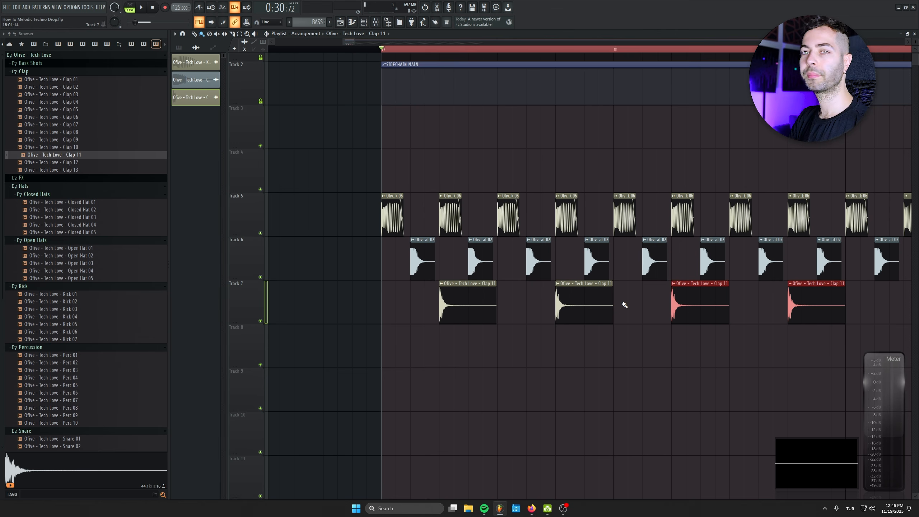
pyautogui.moveTo(872, 311)
pyautogui.mouseDown()
pyautogui.moveTo(416, 313)
pyautogui.moveTo(635, 344)
pyautogui.moveTo(620, 343)
pyautogui.mouseUp()
pyautogui.scroll(-3, 423, 353)
pyautogui.moveTo(394, 49); pyautogui.dragTo(792, 54)
pyautogui.click(803, 127)
pyautogui.rightClick(804, 127)
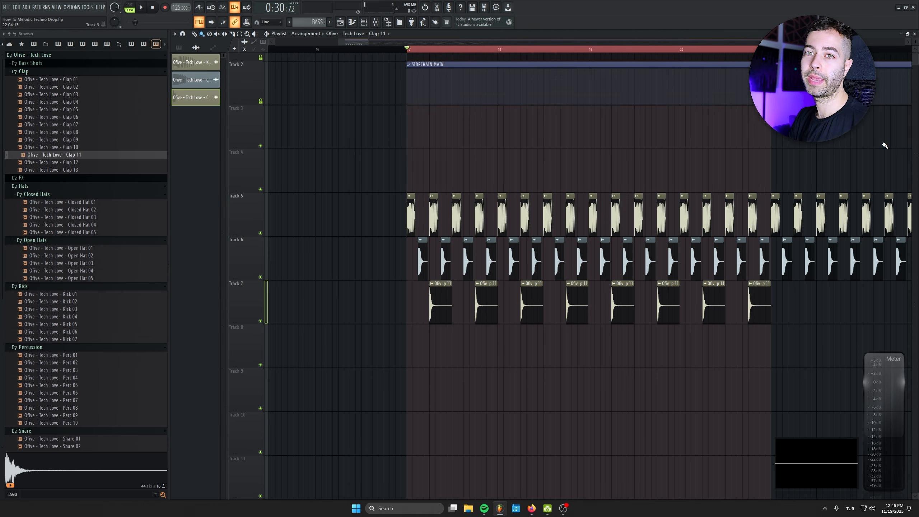
# Play the four-bar loop and set the Clap 11 channel volume to about 63%
pyautogui.scroll(-1, 665, 186)
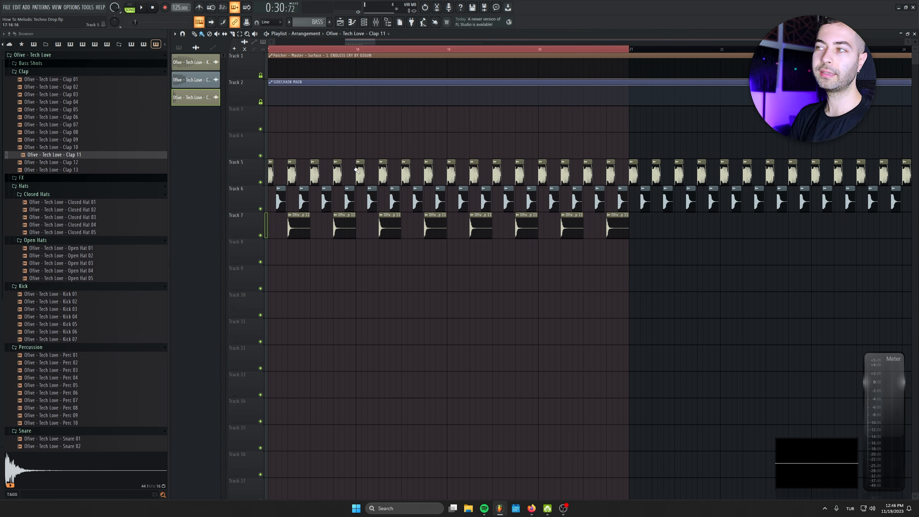
pyautogui.hscroll(-1, 384, 175)
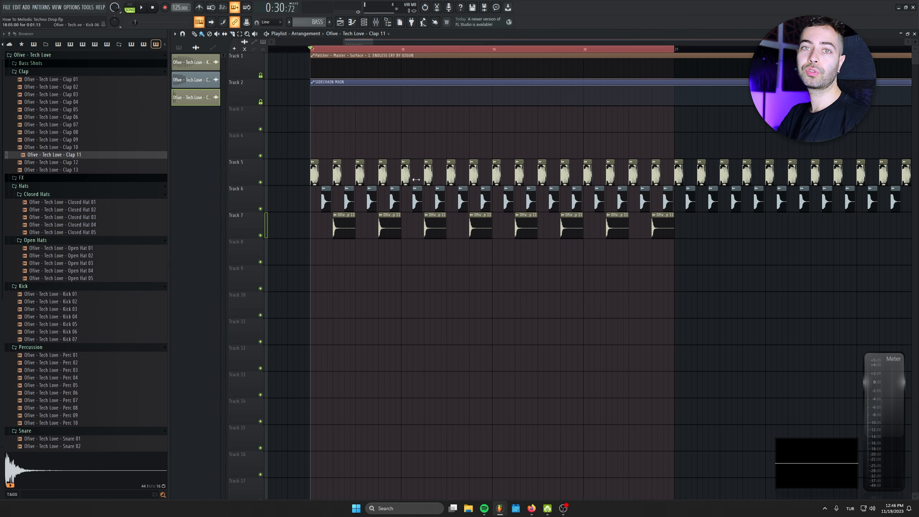
pyautogui.press('space')
pyautogui.doubleClick(389, 229)
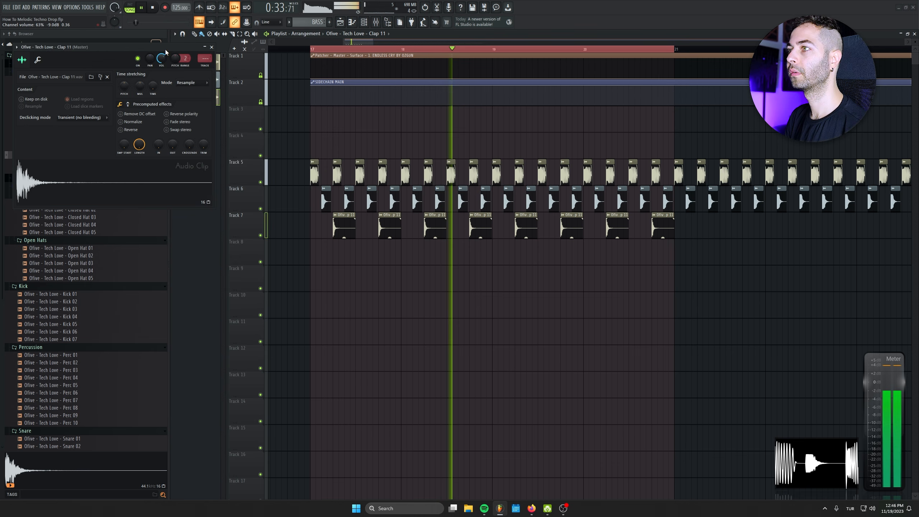
pyautogui.moveTo(194, 56); pyautogui.dragTo(301, 151)
pyautogui.click(318, 141)
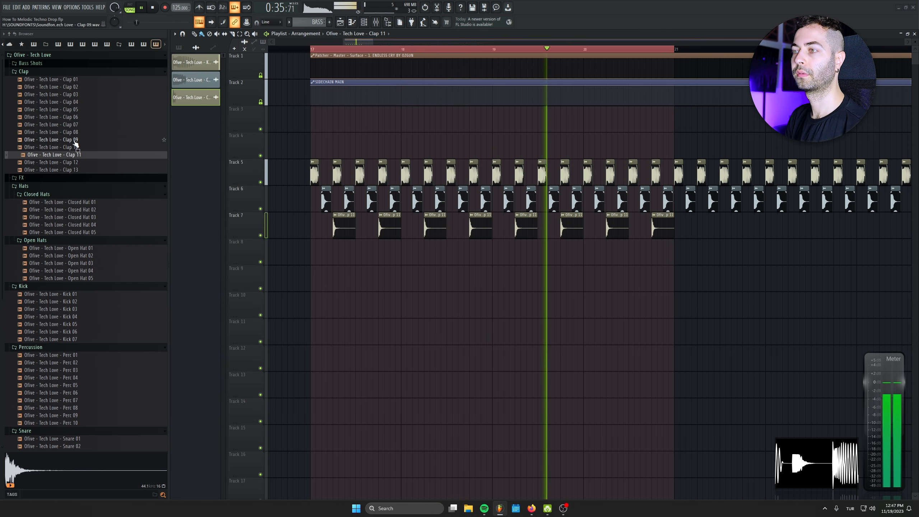
# Check the Clap 11 channel settings and stop the playback
pyautogui.scroll(3, 336, 263)
pyautogui.doubleClick(370, 216)
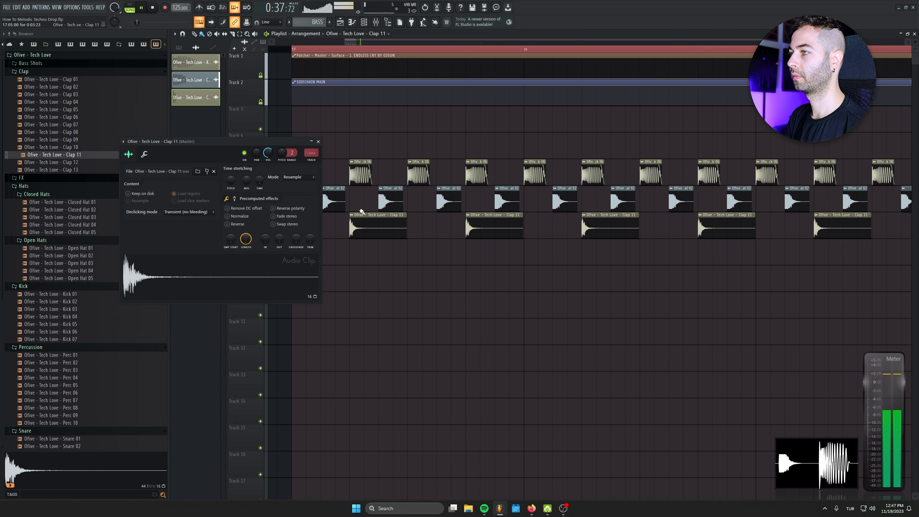
pyautogui.click(318, 142)
pyautogui.press('space')
# Place the BASS pattern on Track 8 at bar 17 and shorten the loop selection to that single bar
pyautogui.moveTo(315, 22); pyautogui.dragTo(344, 250)
pyautogui.moveTo(292, 49); pyautogui.dragTo(524, 65)
pyautogui.click(639, 332)
pyautogui.rightClick(640, 333)
# Show all channels in the channel rack and open the Serum channel's list of presets
pyautogui.click(364, 22)
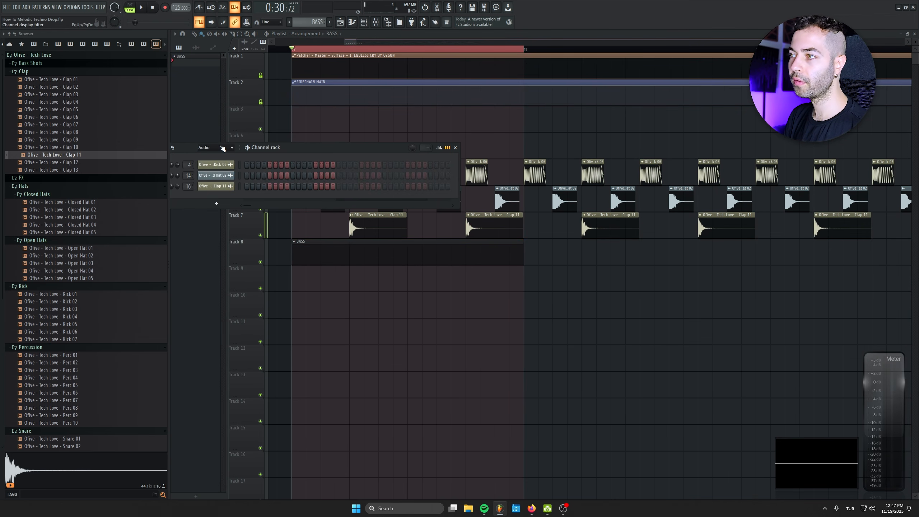
pyautogui.click(221, 155)
pyautogui.moveTo(331, 147); pyautogui.dragTo(423, 181)
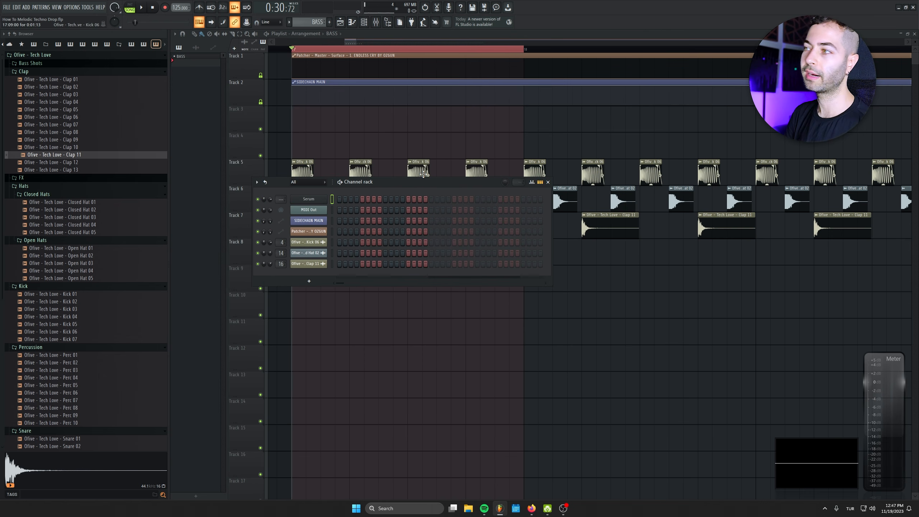
pyautogui.rightClick(321, 202)
pyautogui.click(336, 202)
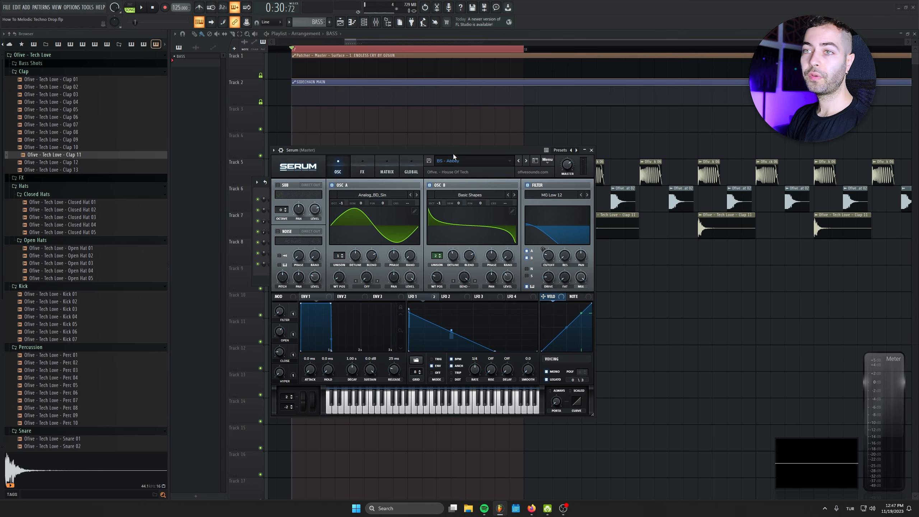
pyautogui.click(454, 161)
pyautogui.moveTo(456, 209)
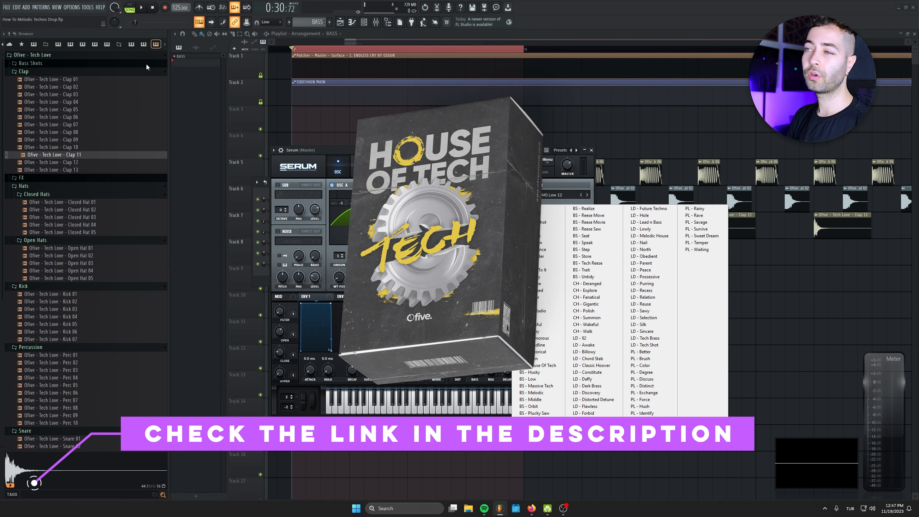
# Look through the Serum presets folder of the House Of Tech pack
pyautogui.click(144, 45)
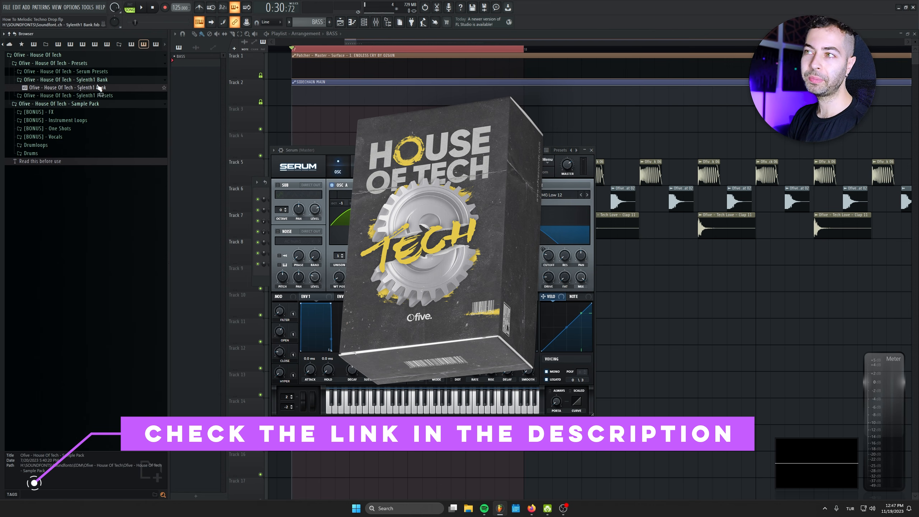
pyautogui.click(103, 72)
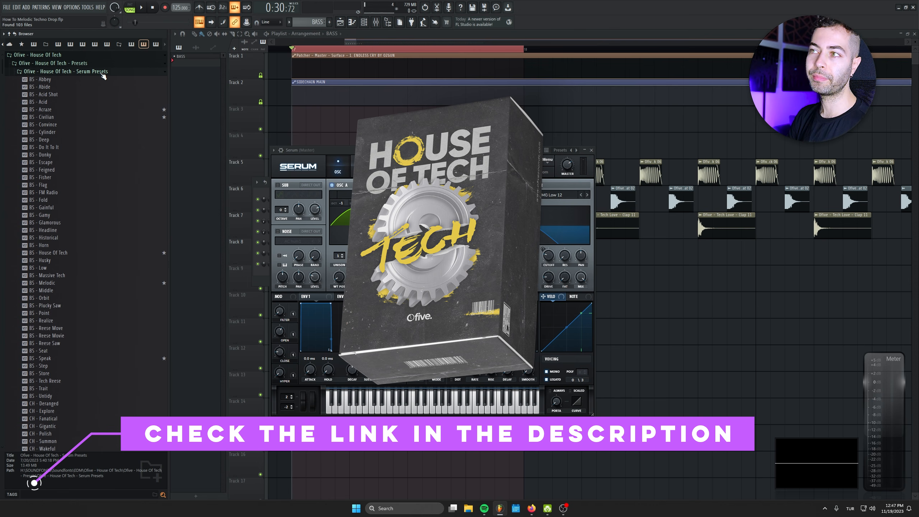
pyautogui.click(103, 74)
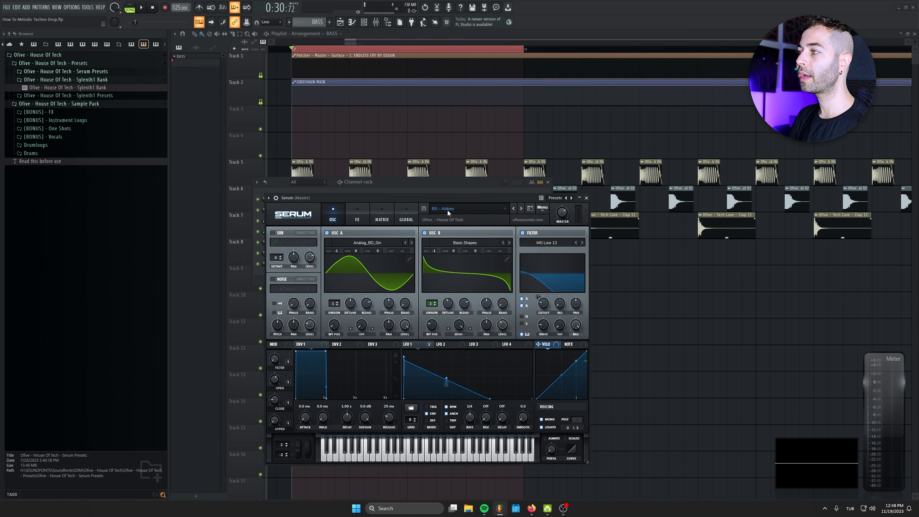
# Open the Serum channel's piano roll and place a short D4 note at the start of the BASS pattern
pyautogui.moveTo(446, 198); pyautogui.dragTo(607, 204)
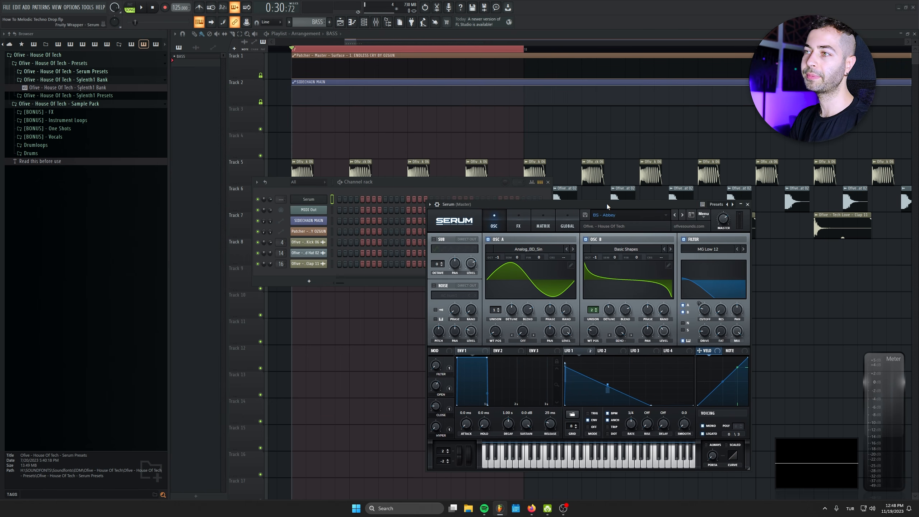
pyautogui.rightClick(330, 203)
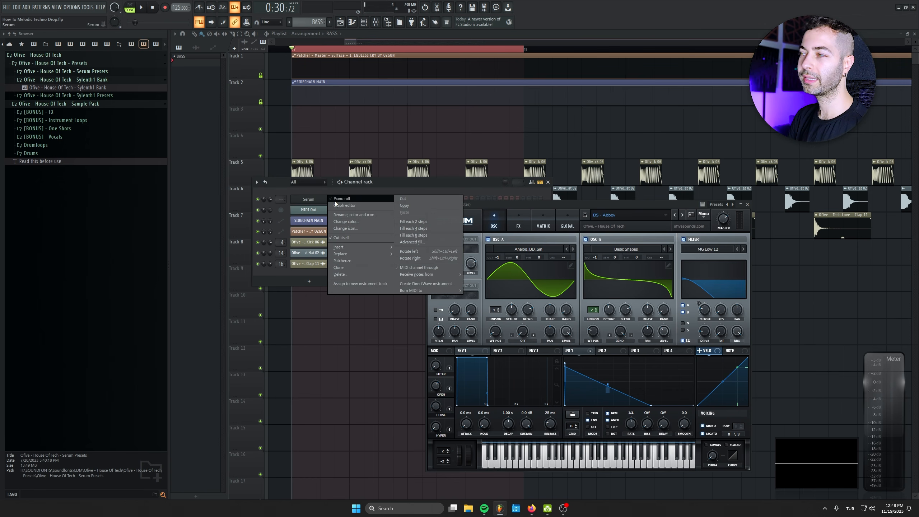
pyautogui.click(341, 199)
pyautogui.scroll(-1, 368, 164)
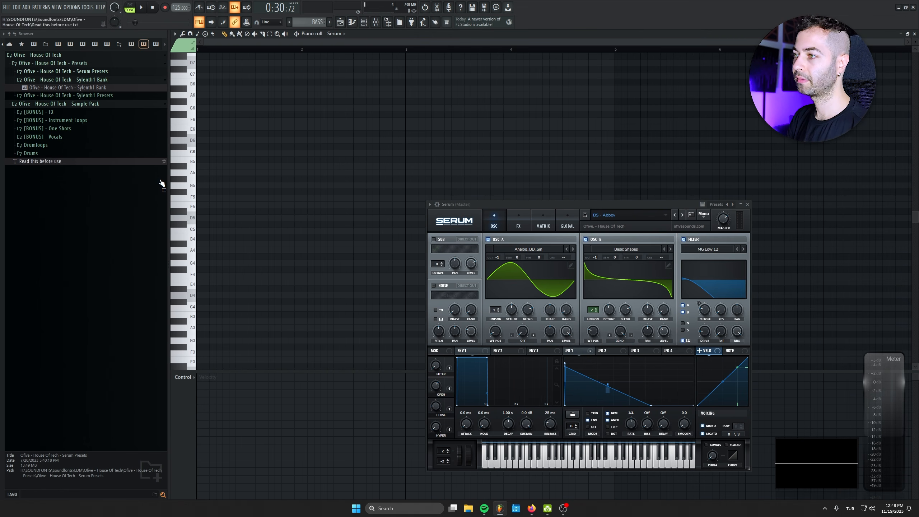
pyautogui.click(199, 218)
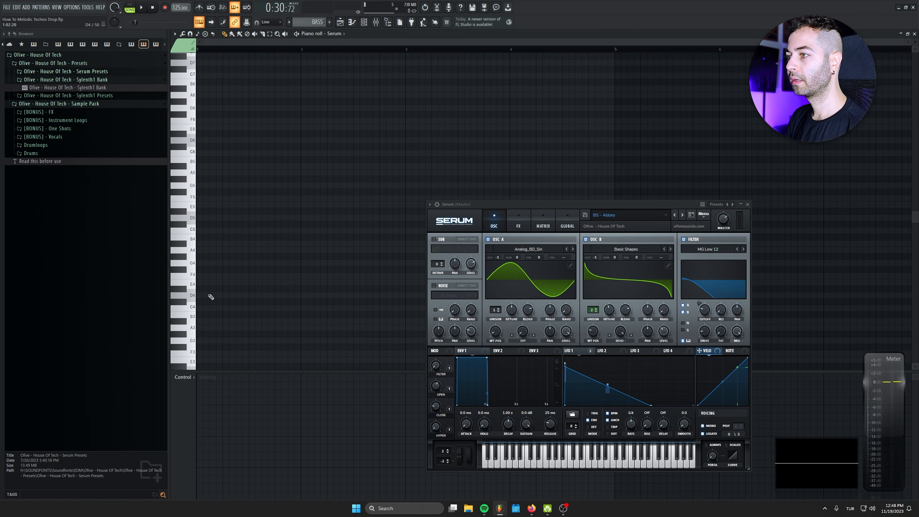
pyautogui.click(199, 295)
# Audition the Serum bass presets in order and load BS - Civilian
pyautogui.click(683, 215)
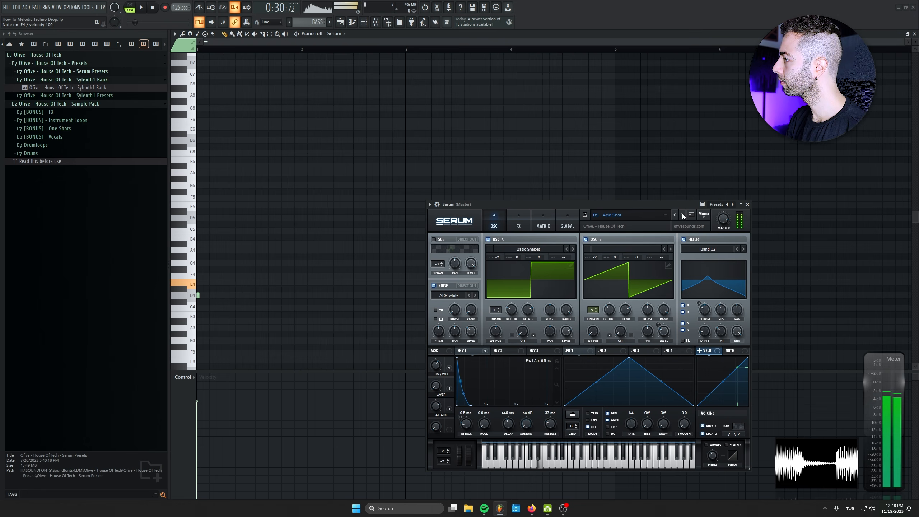
pyautogui.click(682, 215)
pyautogui.click(683, 214)
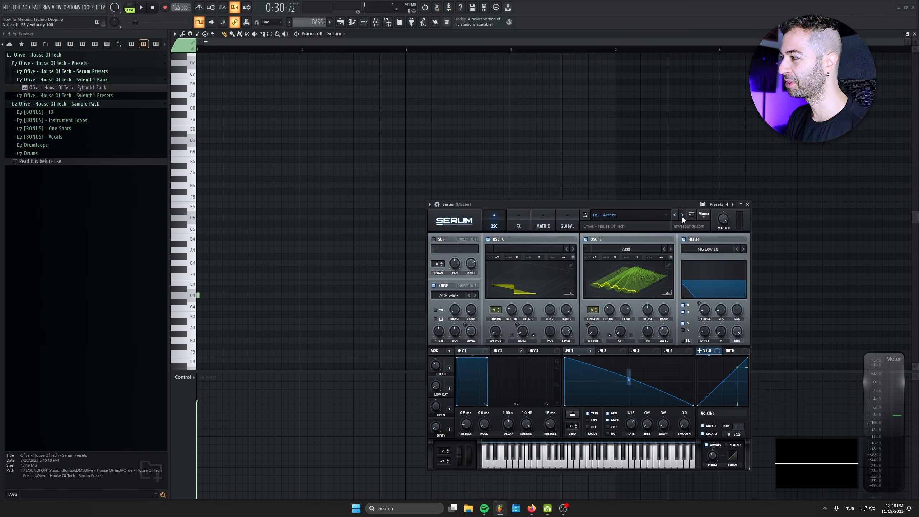
pyautogui.click(682, 216)
pyautogui.press('c')
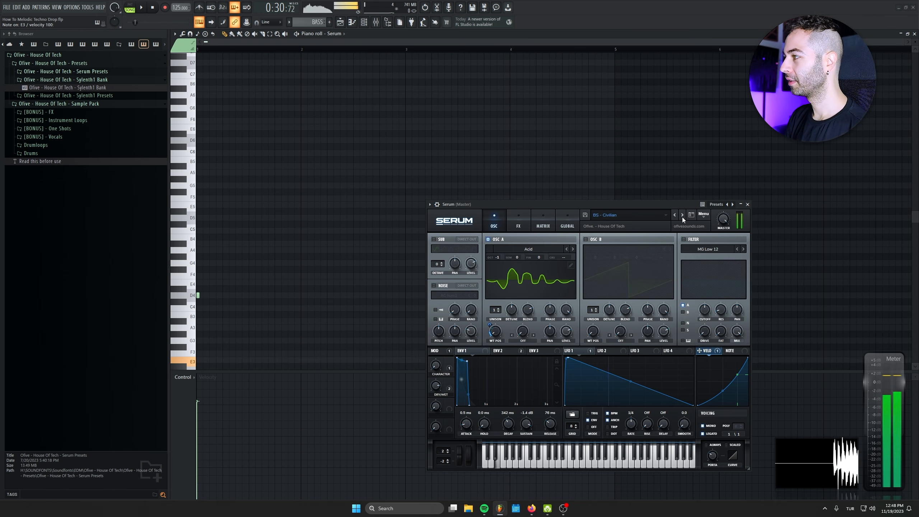
pyautogui.press('e')
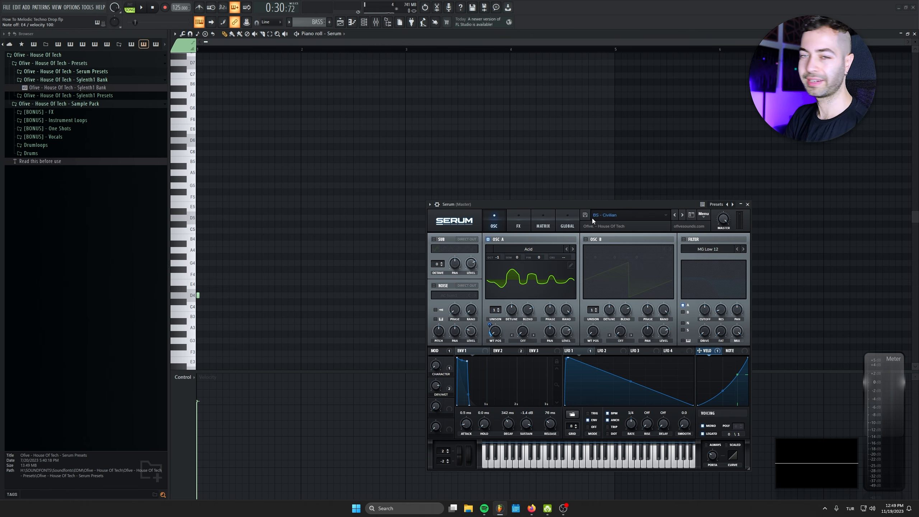
pyautogui.press('g')
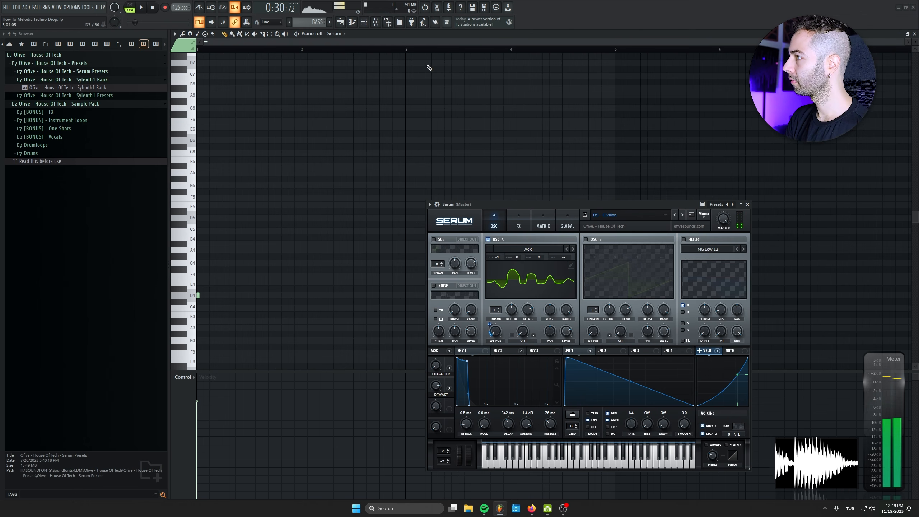
# Clone the Serum channel with the BS - Civilian sound and rename the copy stab
pyautogui.click(364, 23)
pyautogui.rightClick(322, 199)
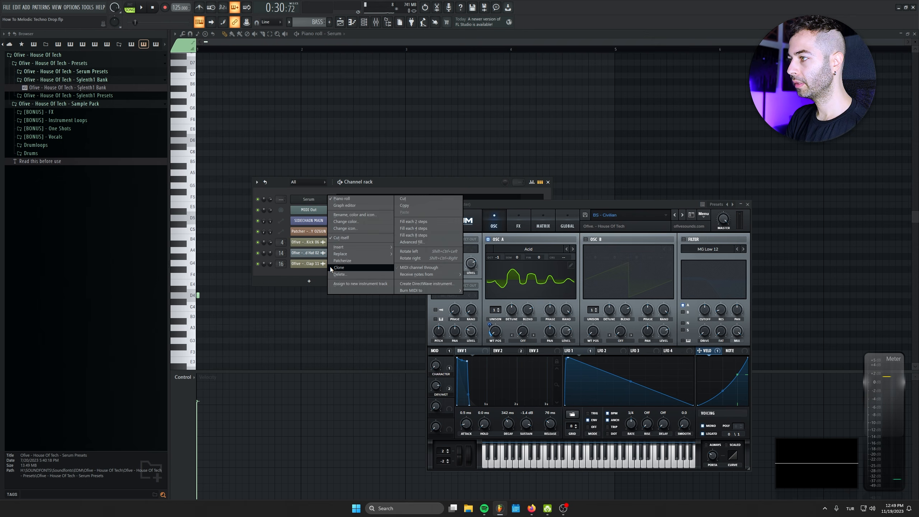
pyautogui.click(330, 267)
pyautogui.rightClick(322, 210)
pyautogui.click(342, 226)
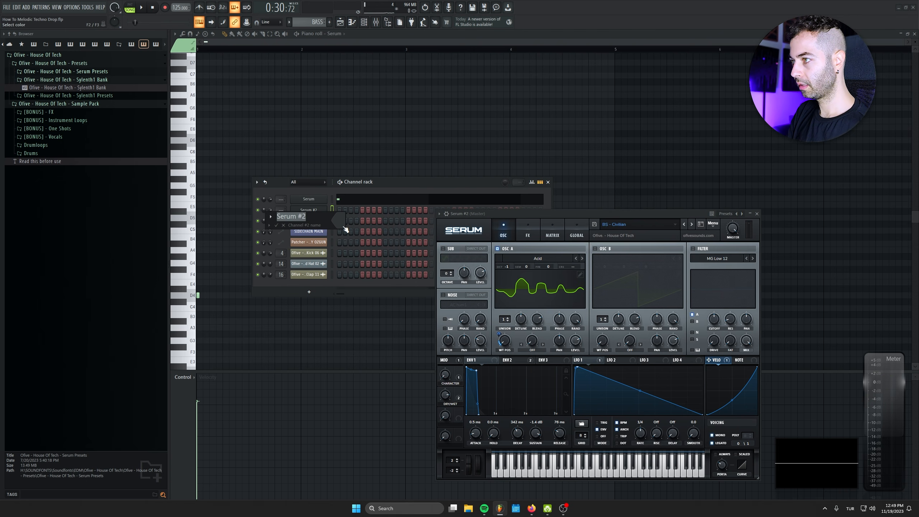
pyautogui.write('stab')
pyautogui.press('Return')
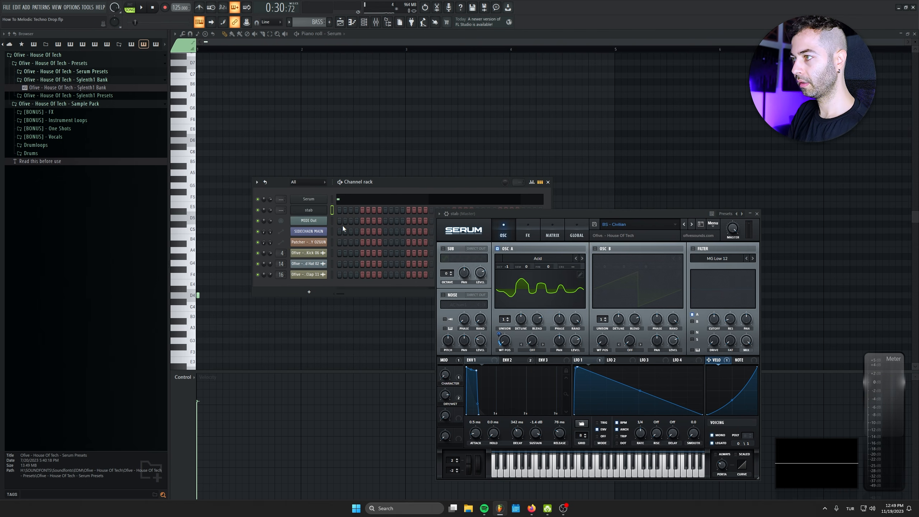
# Open the piano roll of the original Serum channel and reposition the stab plugin window
pyautogui.rightClick(326, 199)
pyautogui.click(340, 199)
pyautogui.rightClick(324, 199)
pyautogui.click(338, 199)
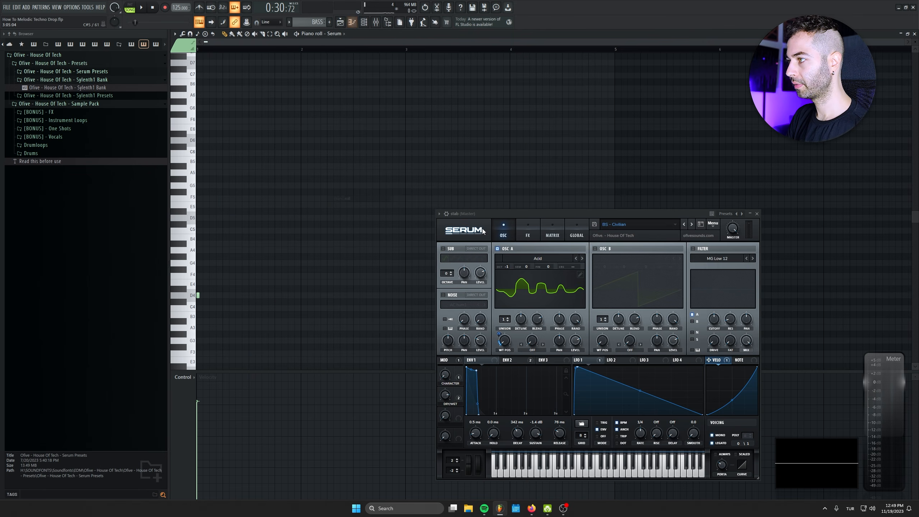
pyautogui.moveTo(564, 215); pyautogui.dragTo(505, 198)
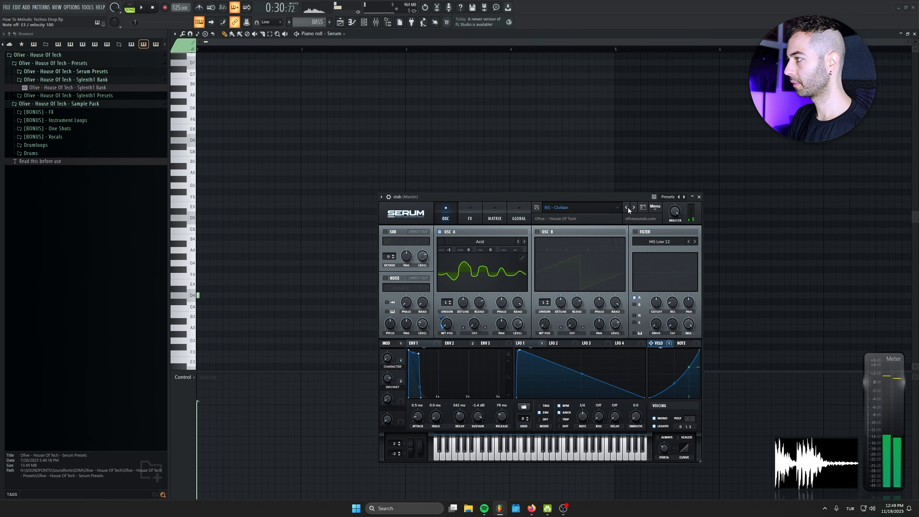
# Audition further bass presets on the original Serum channel and settle on BS - Donky
pyautogui.click(354, 23)
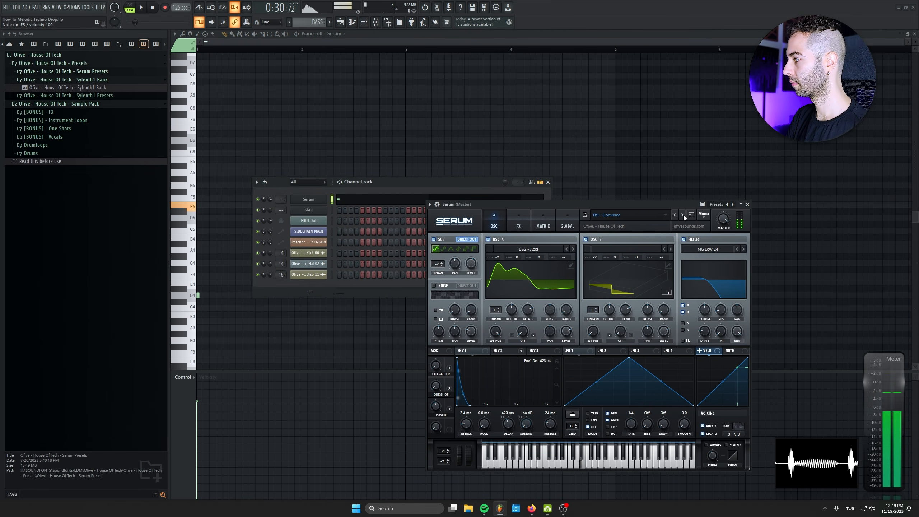
pyautogui.click(683, 214)
pyautogui.click(684, 215)
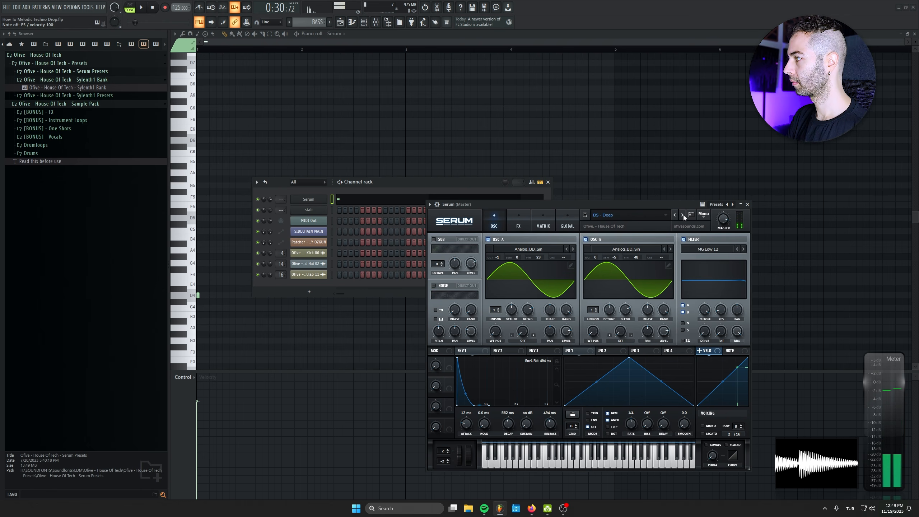
pyautogui.click(676, 214)
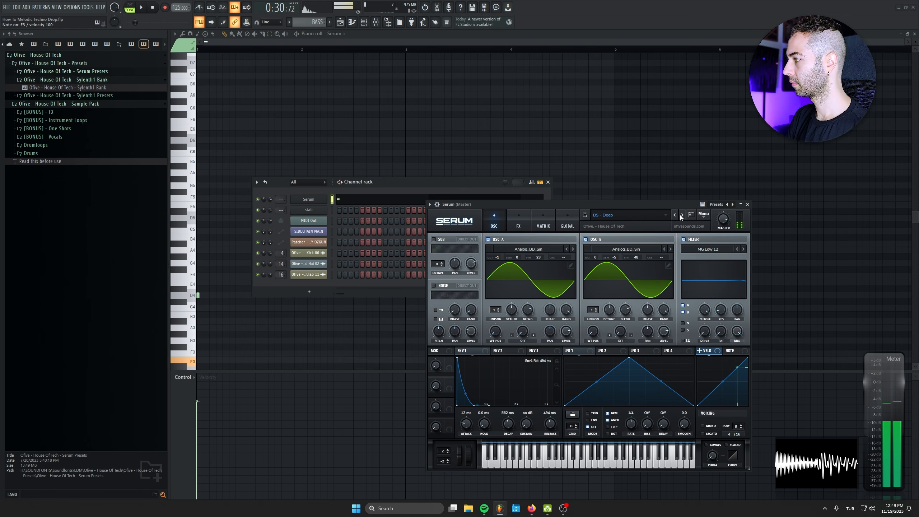
pyautogui.click(683, 216)
pyautogui.click(683, 215)
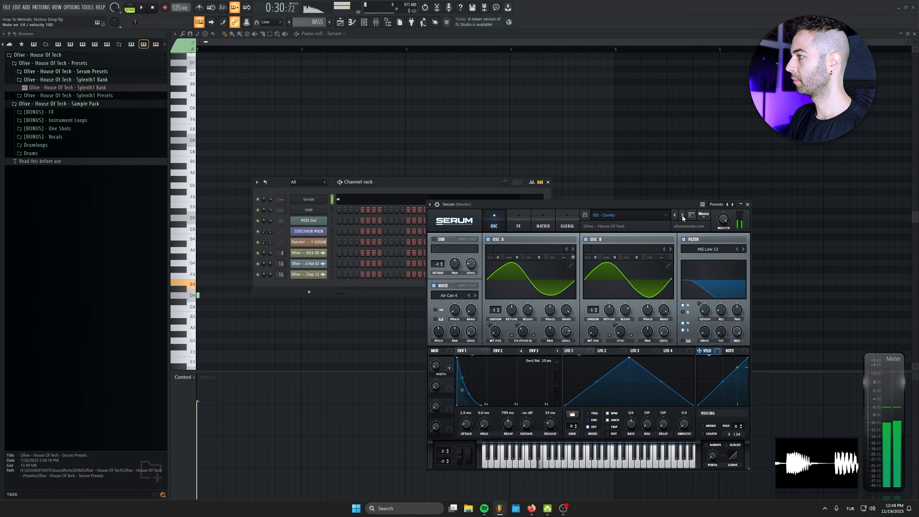
pyautogui.click(683, 215)
pyautogui.click(676, 216)
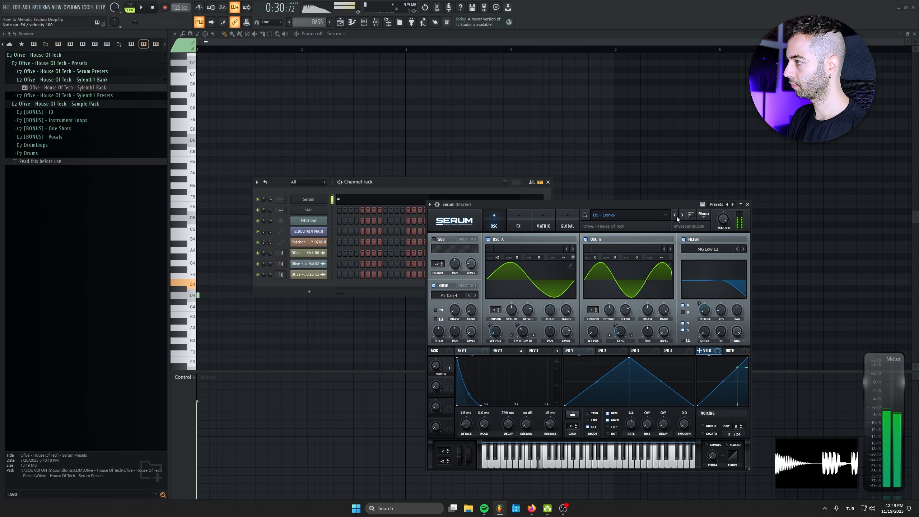
# Clone the Serum channel with the BS - Donky sound and rename the copy bass shot
pyautogui.rightClick(308, 199)
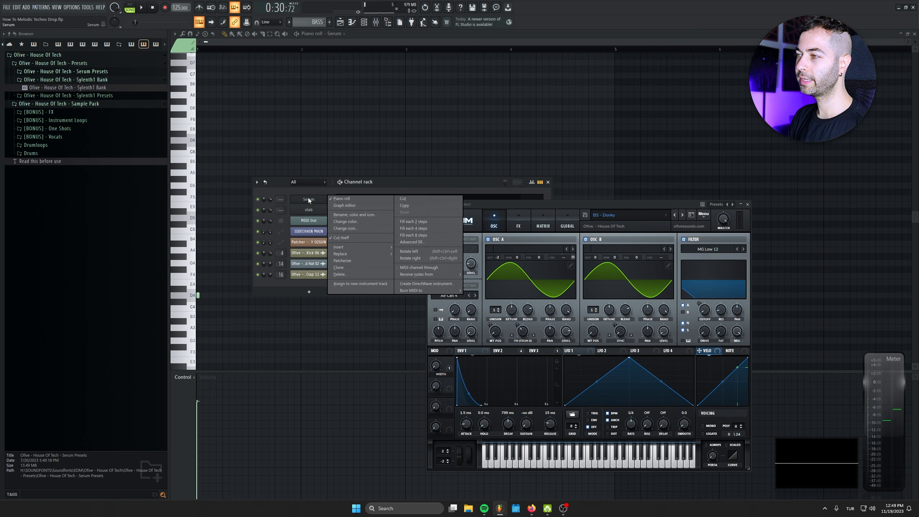
pyautogui.click(348, 268)
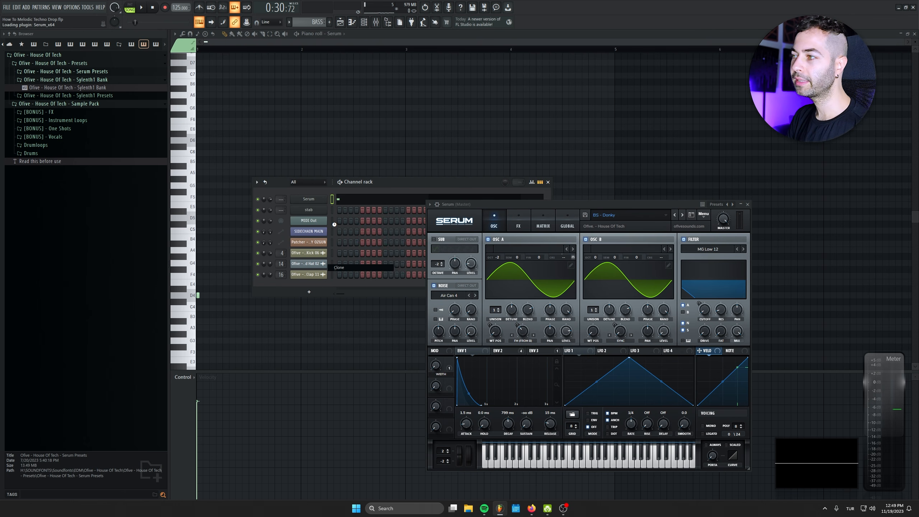
pyautogui.rightClick(309, 210)
pyautogui.click(353, 226)
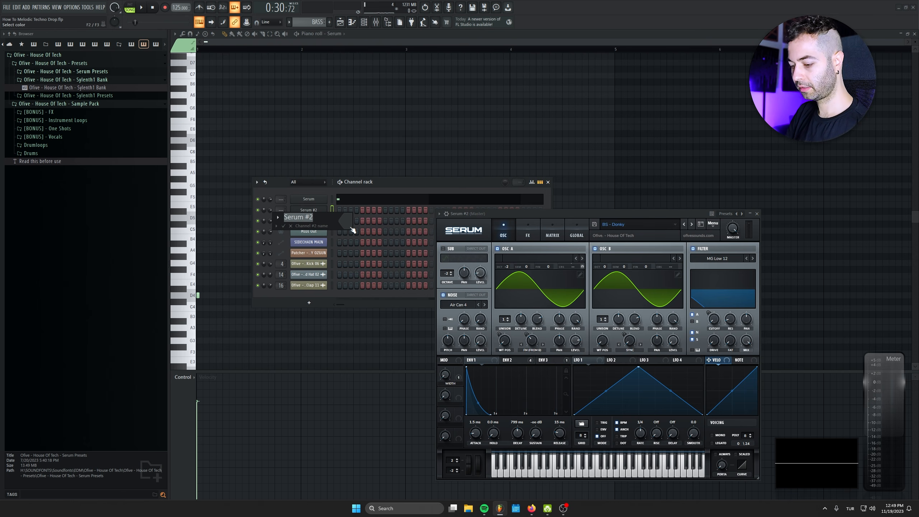
pyautogui.write('bass shot')
pyautogui.press('Return')
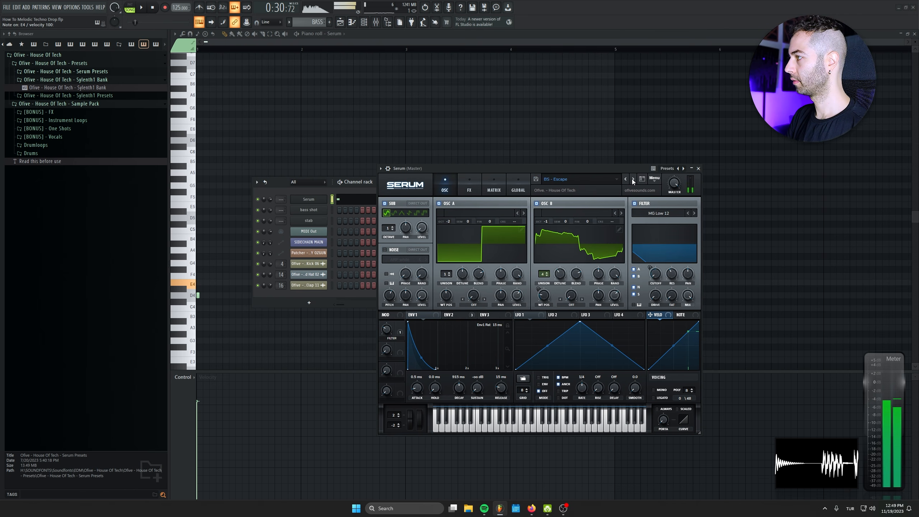
# Write four evenly spaced sixteenth-step notes on D4 in the Serum piano roll, filling the first beat
pyautogui.click(699, 168)
pyautogui.click(545, 181)
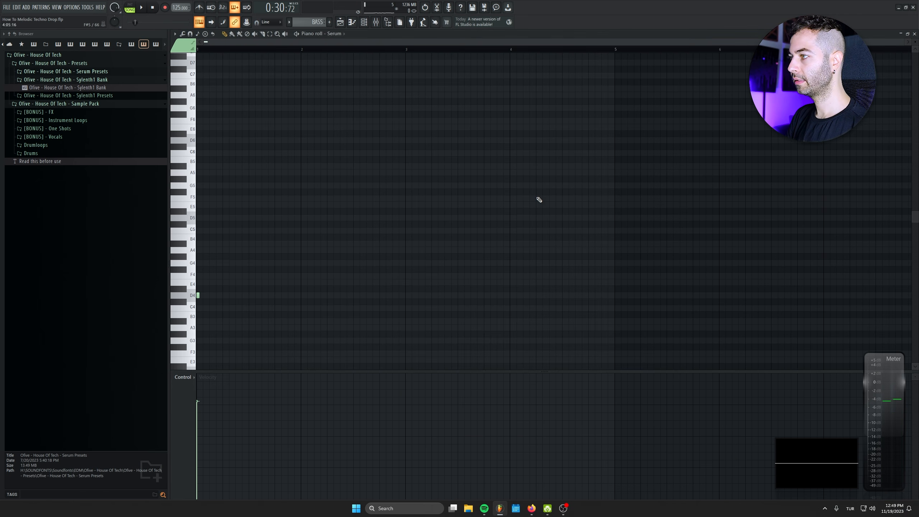
pyautogui.click(205, 297)
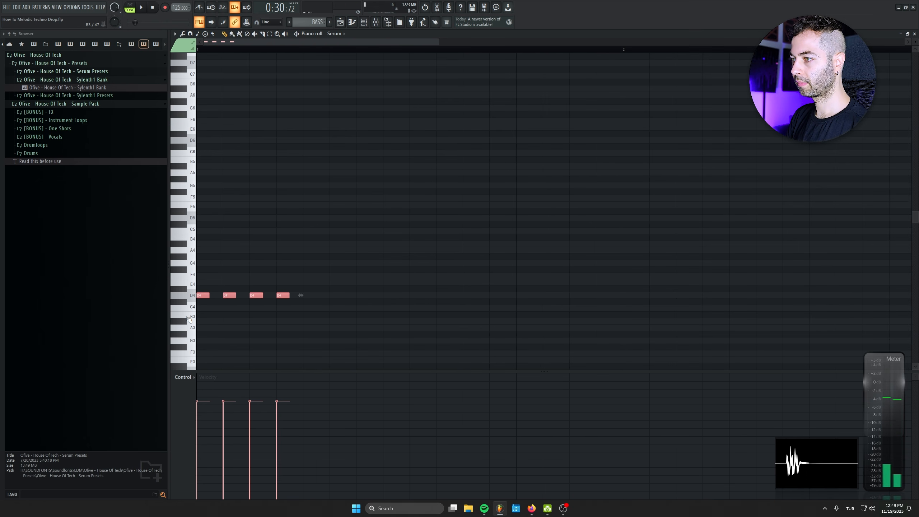
# Transpose all four bass notes up five semitones to G4 while the pattern plays
pyautogui.press('space')
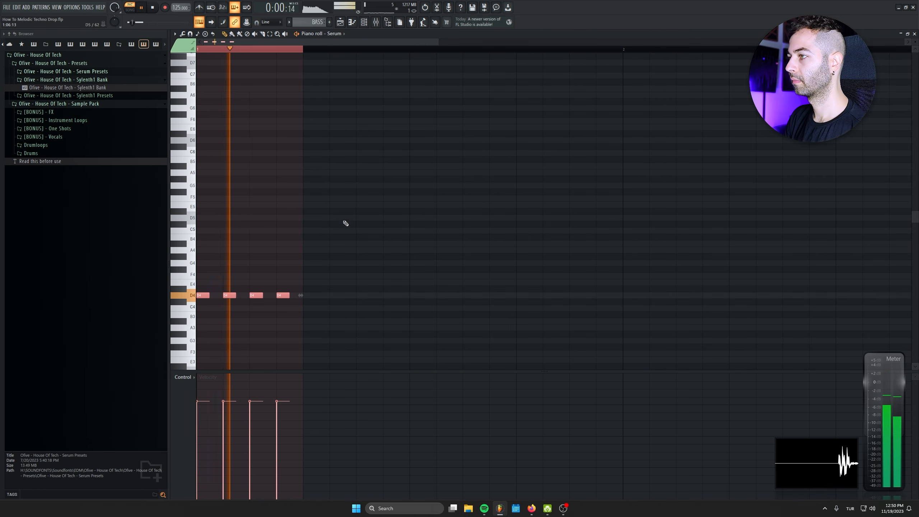
pyautogui.moveTo(311, 267); pyautogui.dragTo(130, 352)
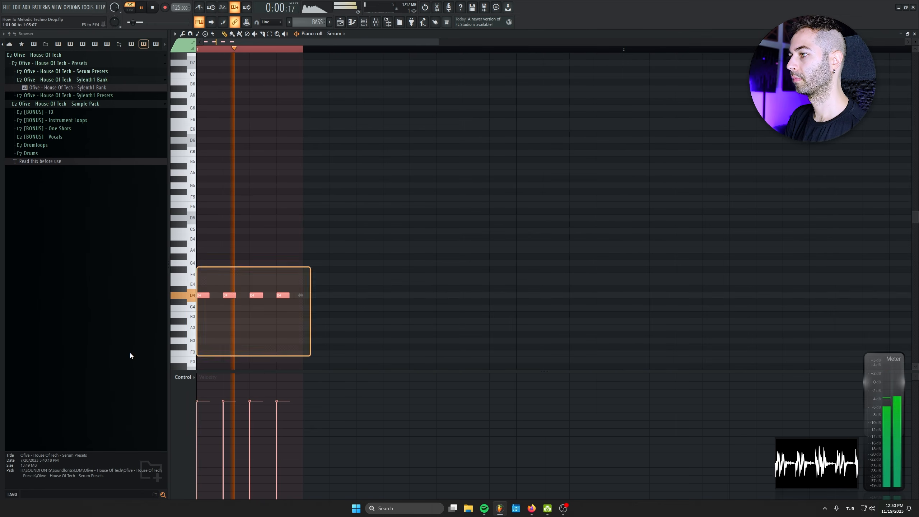
pyautogui.hotkey('shift', 'Up')
pyautogui.hotkey('shift', 'Up')
pyautogui.hotkey('shift', 'Up')
pyautogui.hotkey('shift', 'Up')
pyautogui.hotkey('shift', 'Up')
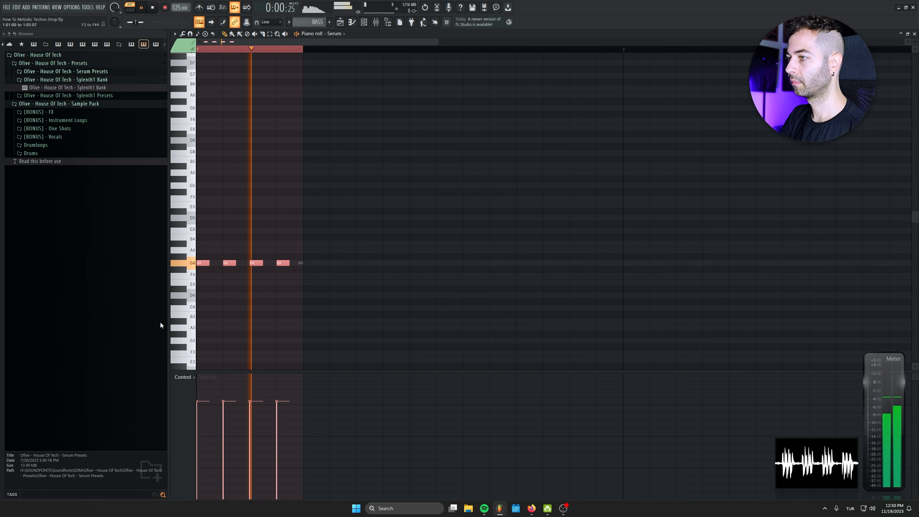
pyautogui.hotkey('ctrl', 'Up')
pyautogui.hotkey('ctrl', 'Down')
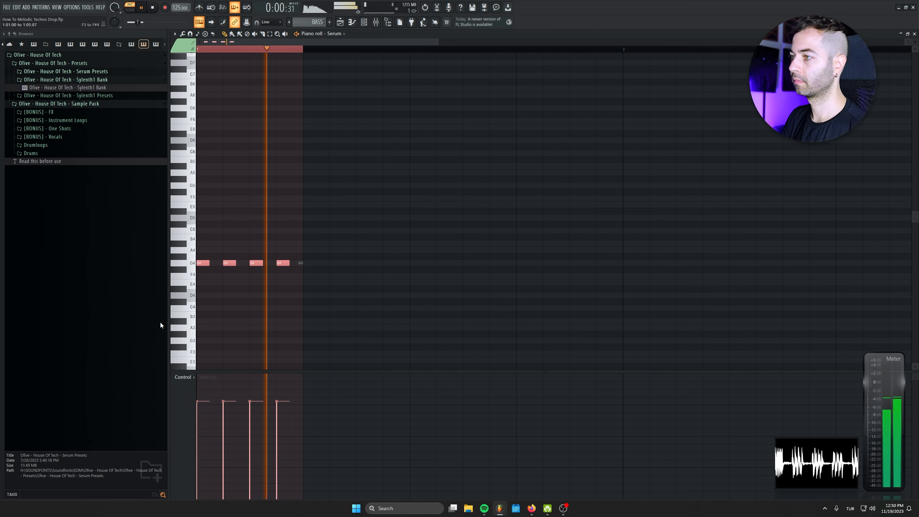
# Remove the first bass note and raise the second and fourth notes an octave to G5, leaving the third on G4
pyautogui.click(262, 262)
pyautogui.hotkey('ctrl', 'Up')
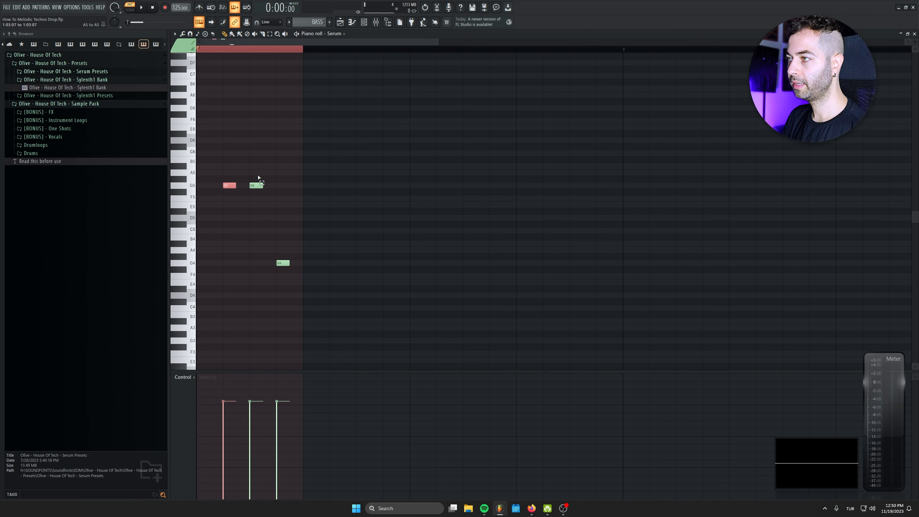
pyautogui.press('space')
pyautogui.hotkey('ctrl', 'Down')
pyautogui.click(283, 263)
pyautogui.hotkey('ctrl', 'Up')
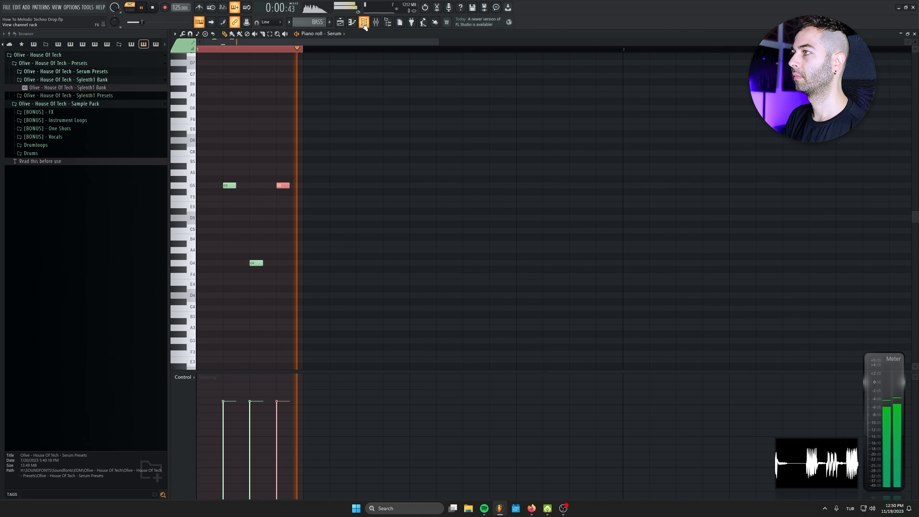
# Place four BASS pattern clips on Track 8 across the looped bar and mute the hat and clap tracks during playback
pyautogui.press('F6')
pyautogui.press('F6')
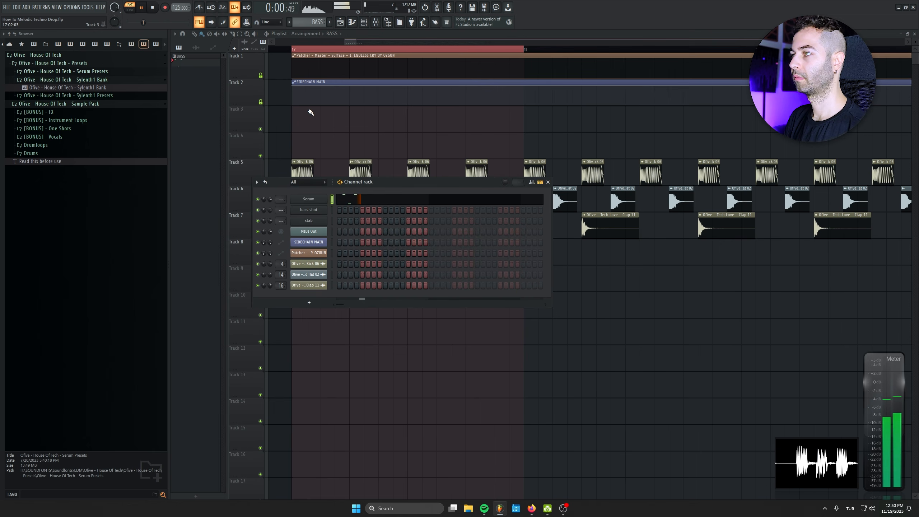
pyautogui.press('F6')
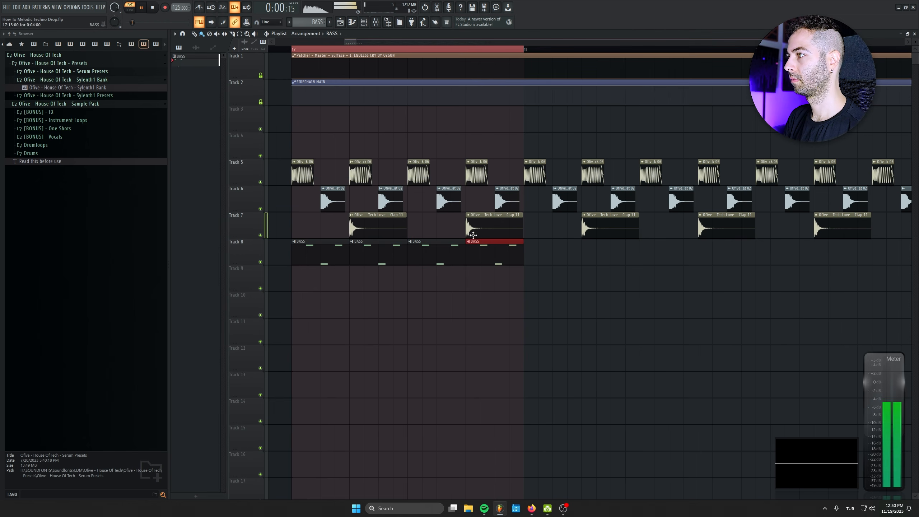
pyautogui.click(294, 49)
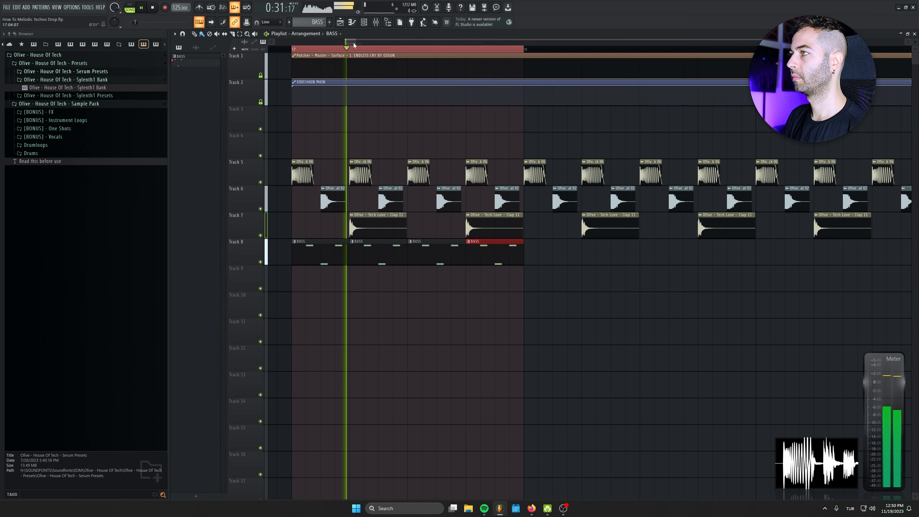
pyautogui.click(261, 235)
pyautogui.click(261, 209)
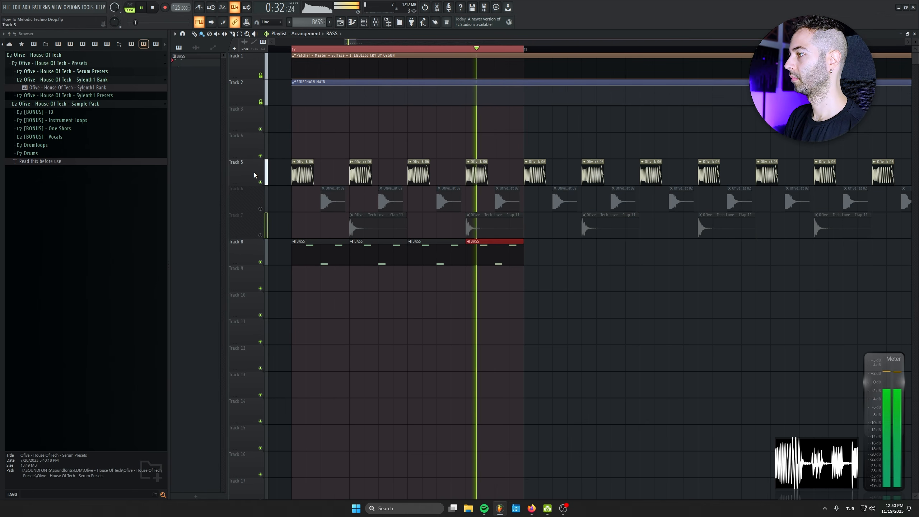
# Audition further bass presets on the original Serum channel, settle on BS - Unholy and raise its Drive macro
pyautogui.press('F6')
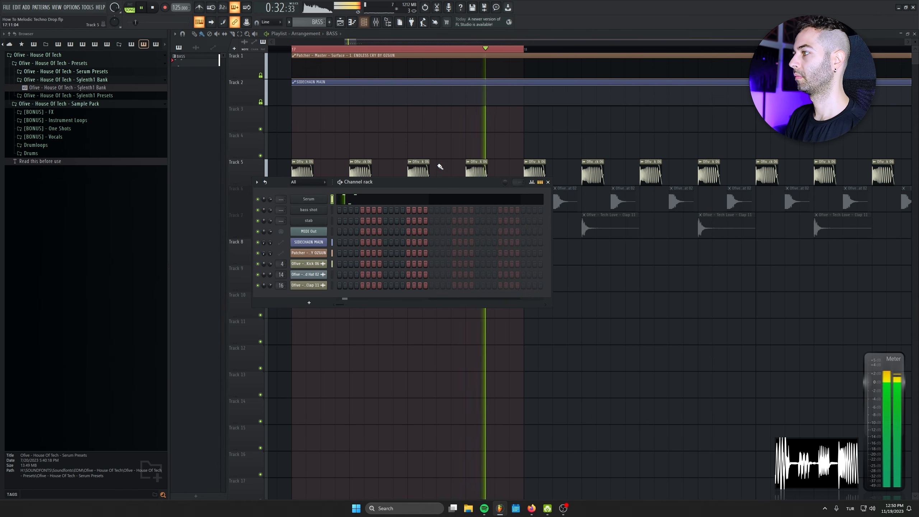
pyautogui.click(323, 200)
pyautogui.moveTo(430, 169); pyautogui.dragTo(466, 228)
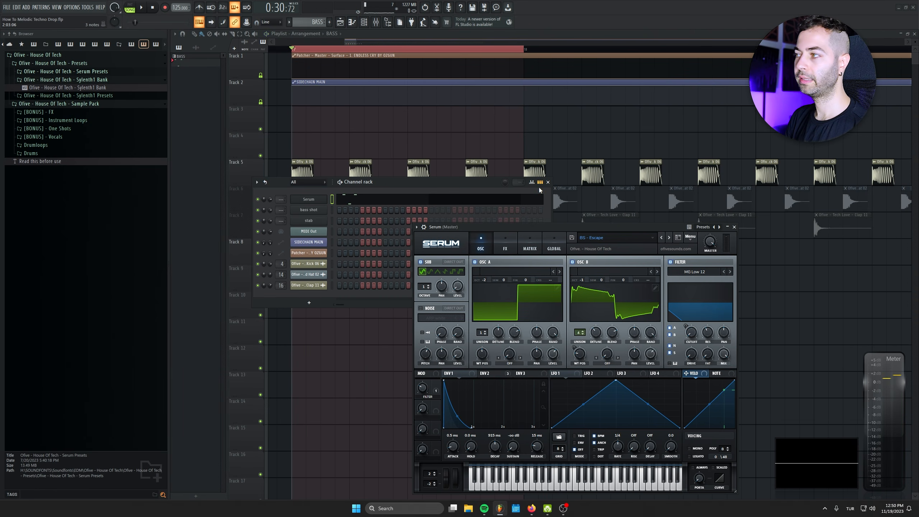
pyautogui.press('F6')
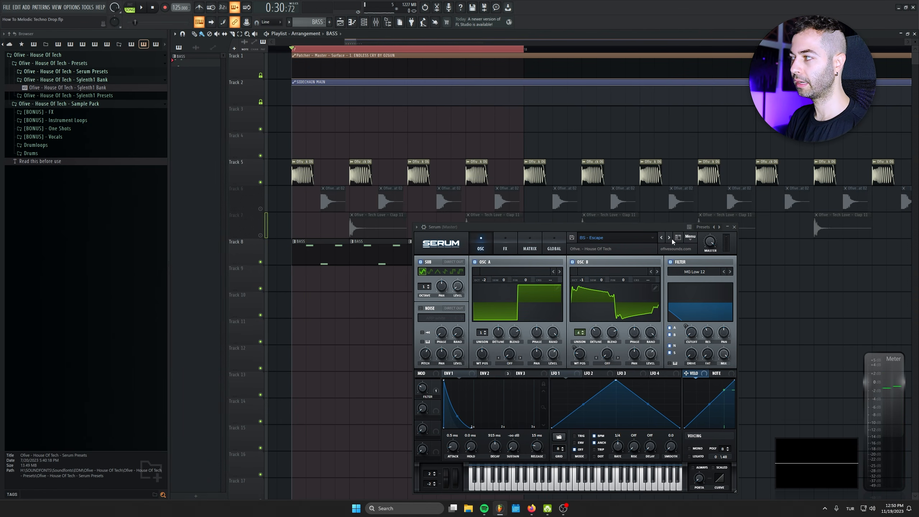
pyautogui.click(672, 239)
pyautogui.press('space')
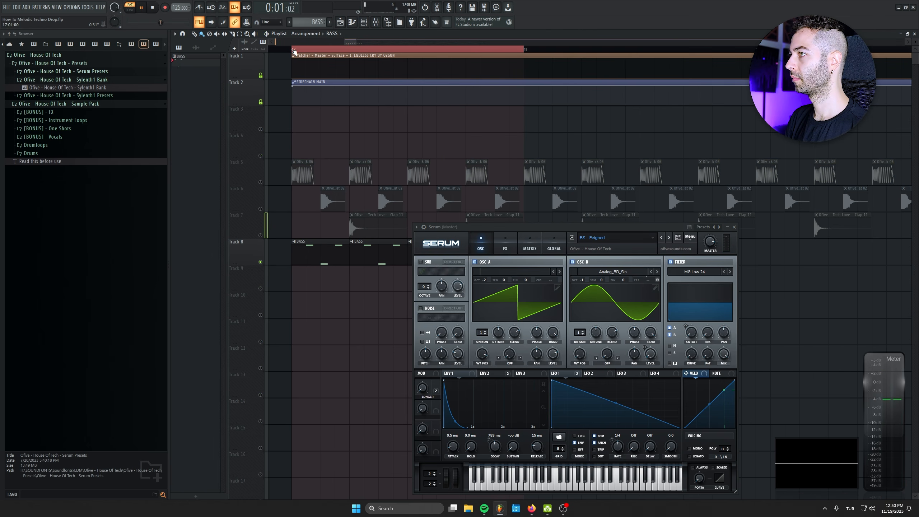
pyautogui.click(294, 51)
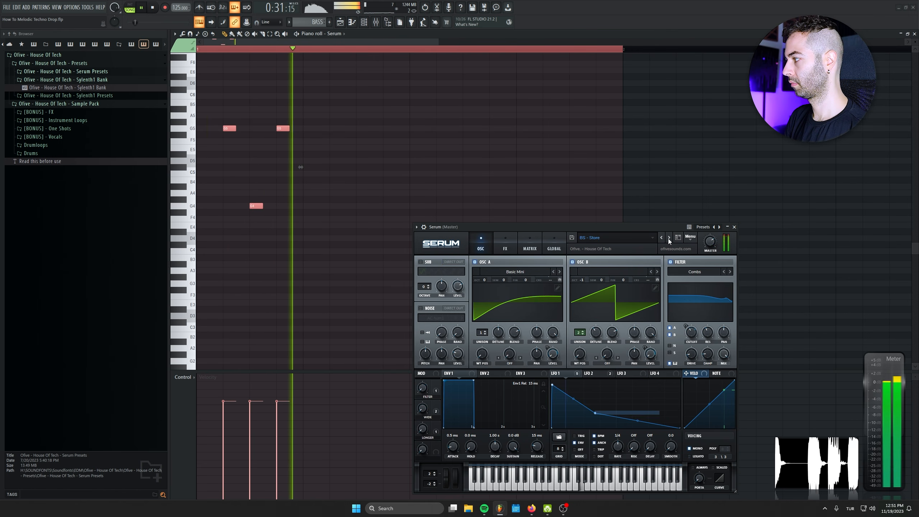
pyautogui.click(669, 239)
pyautogui.click(669, 239)
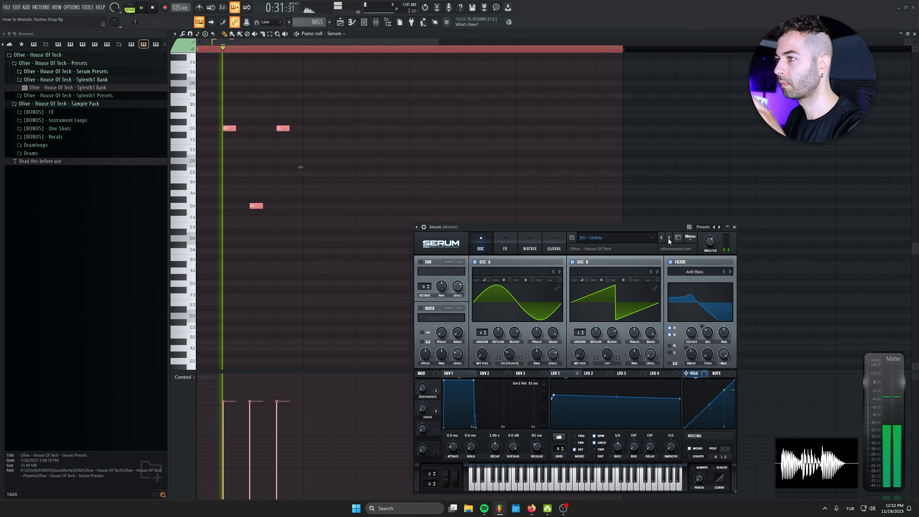
pyautogui.moveTo(423, 409); pyautogui.dragTo(418, 318)
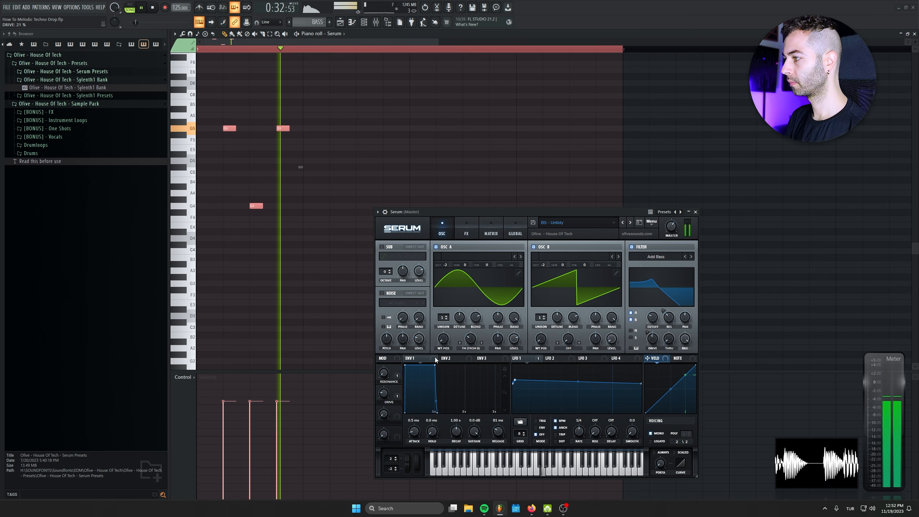
# Load LFOTool in the first effect slot of the Sub mixer track and close the mixer and channel rack
pyautogui.press('F5')
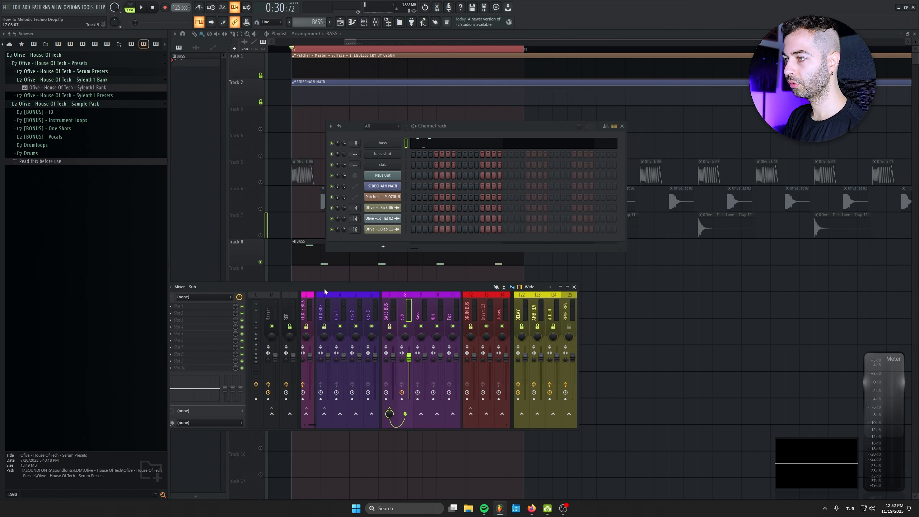
pyautogui.moveTo(325, 289); pyautogui.dragTo(416, 307)
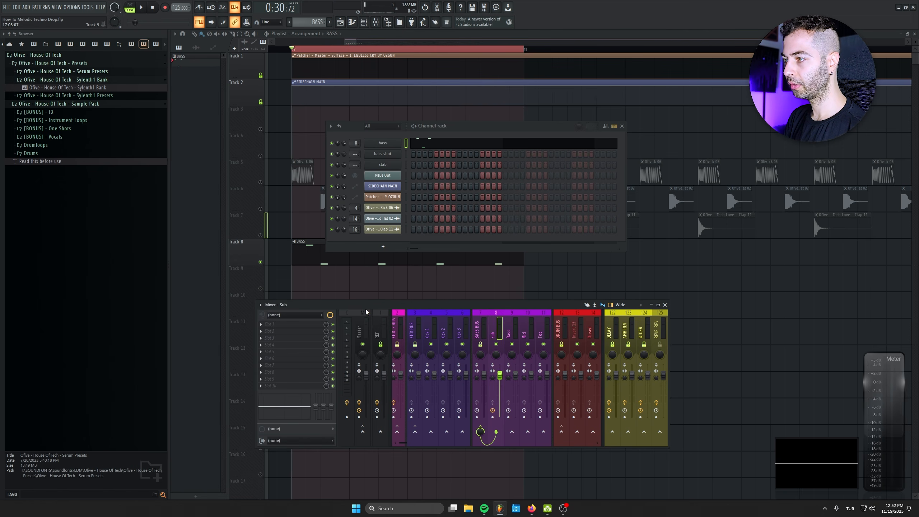
pyautogui.click(275, 324)
pyautogui.click(415, 139)
pyautogui.click(622, 126)
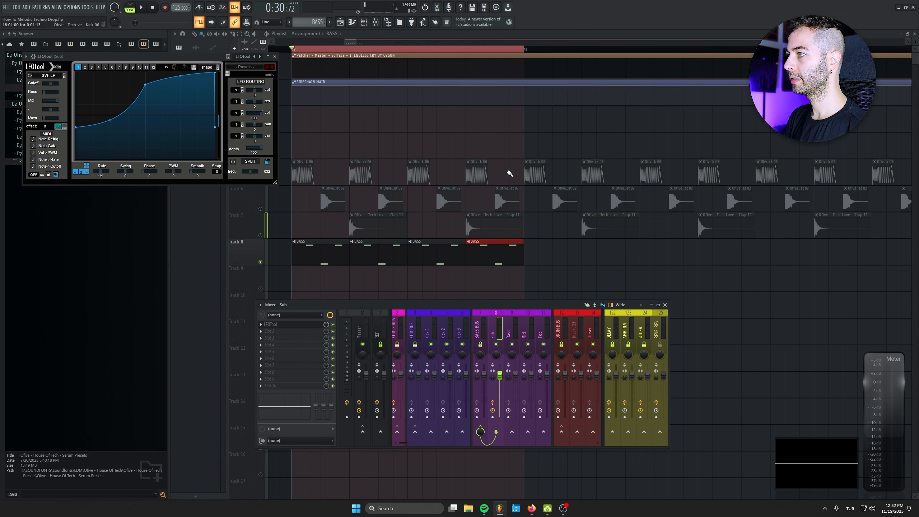
pyautogui.moveTo(344, 308); pyautogui.dragTo(344, 325)
pyautogui.press('F9')
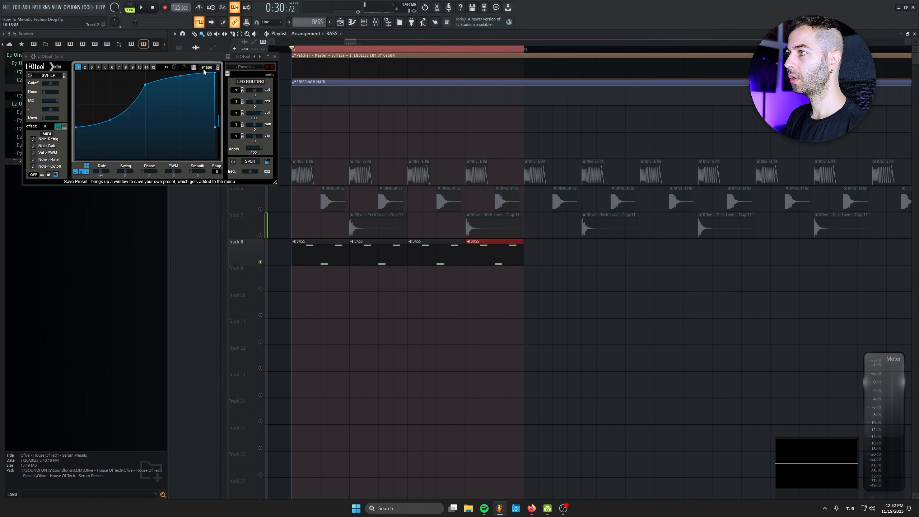
# Unmute the kick track and move it down to Track 7, directly above the BASS clips
pyautogui.moveTo(123, 56); pyautogui.dragTo(488, 82)
pyautogui.click(261, 182)
pyautogui.scroll(-2, 254, 170)
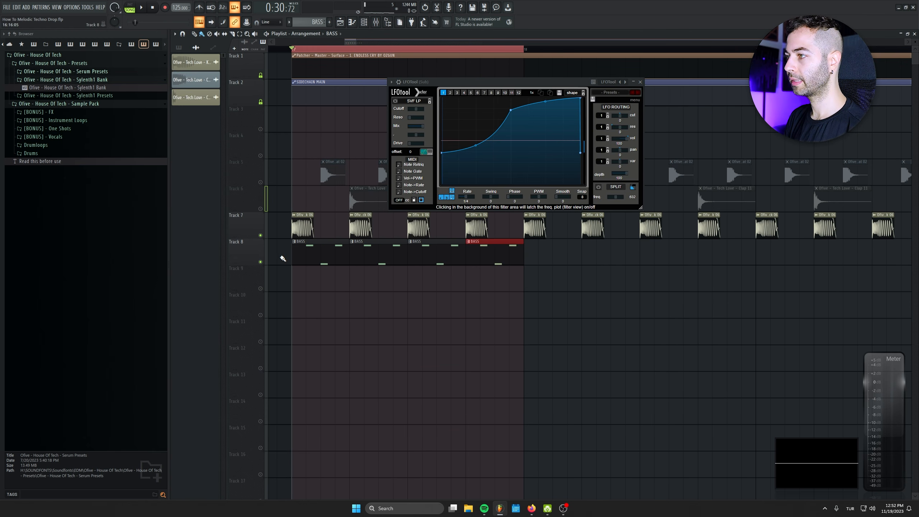
# Reshape the LFOTool volume curve to start at zero and rise to full level at mid-cycle with a gentler bend, and play it
pyautogui.scroll(4, 281, 260)
pyautogui.moveTo(334, 277); pyautogui.dragTo(321, 320)
pyautogui.moveTo(442, 153); pyautogui.dragTo(441, 184)
pyautogui.moveTo(510, 111); pyautogui.dragTo(511, 98)
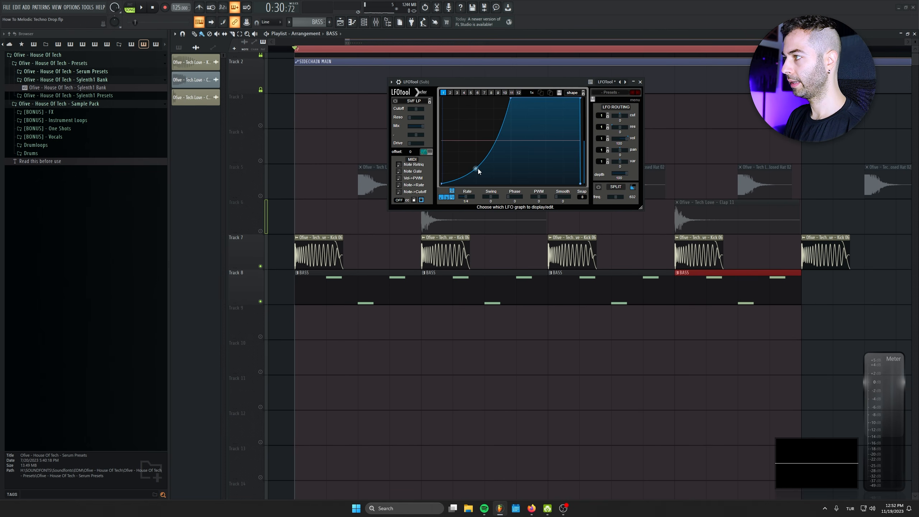
pyautogui.moveTo(476, 168); pyautogui.dragTo(475, 156)
pyautogui.press('space')
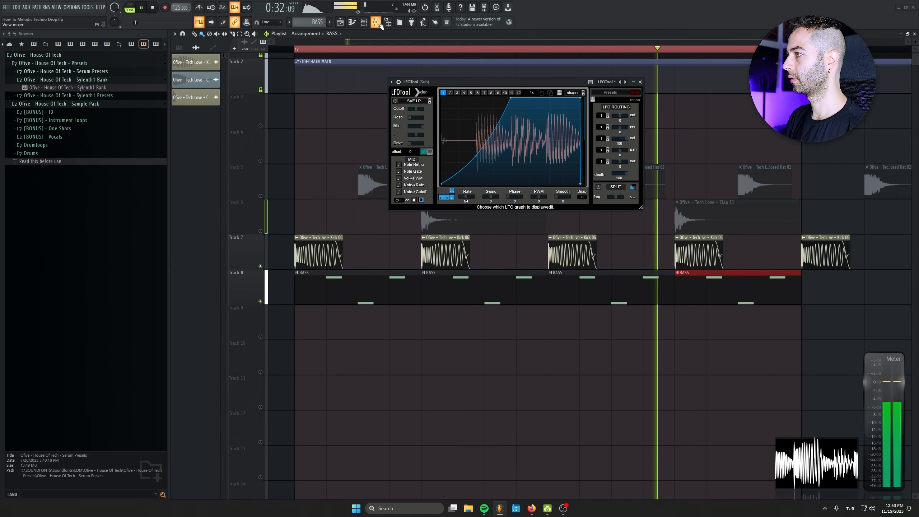
# Set the Kick 06 clip's channel volume to 70% while listening against the bass, and close the kick and LFOTool windows
pyautogui.press('space')
pyautogui.doubleClick(309, 261)
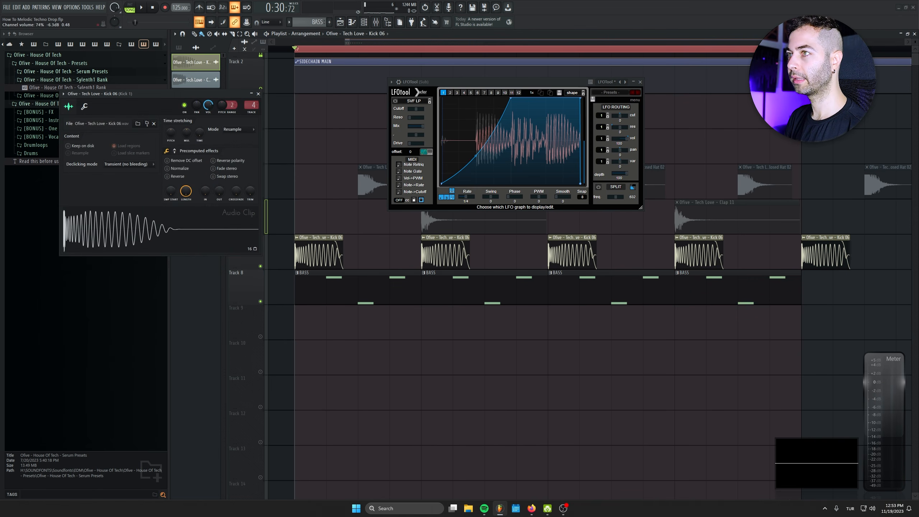
pyautogui.press('space')
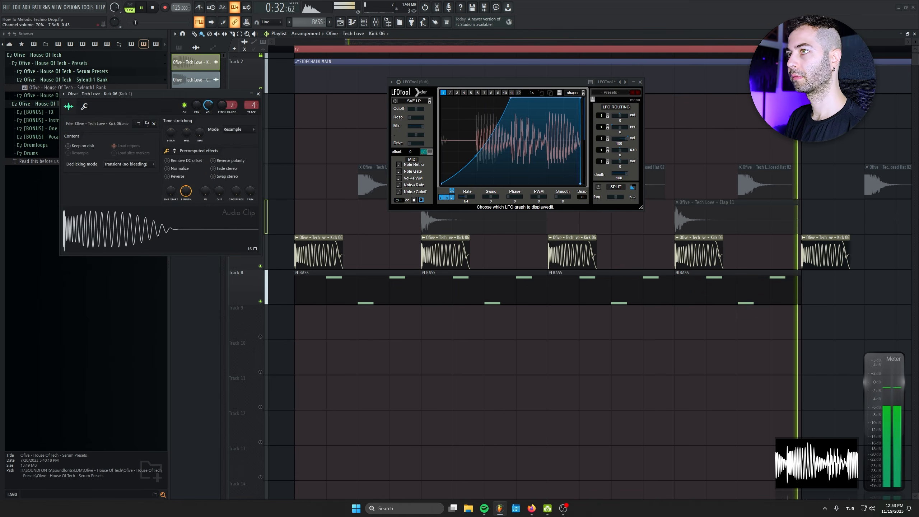
pyautogui.press('XF86AudioRaiseVolume')
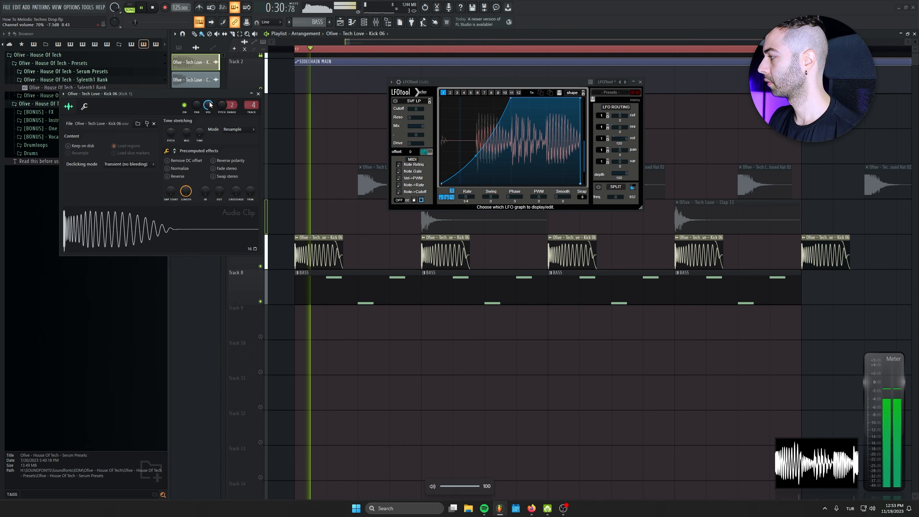
pyautogui.press('space')
pyautogui.moveTo(208, 93); pyautogui.dragTo(207, 97)
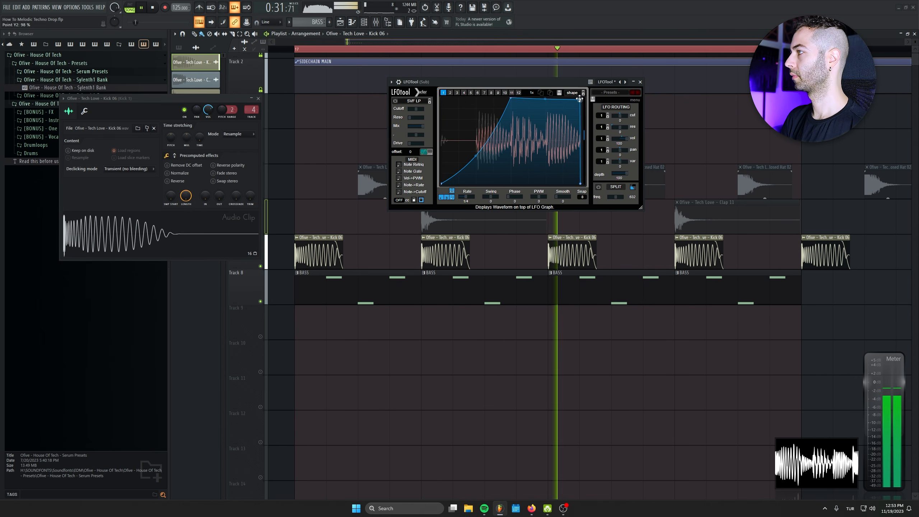
pyautogui.click(258, 98)
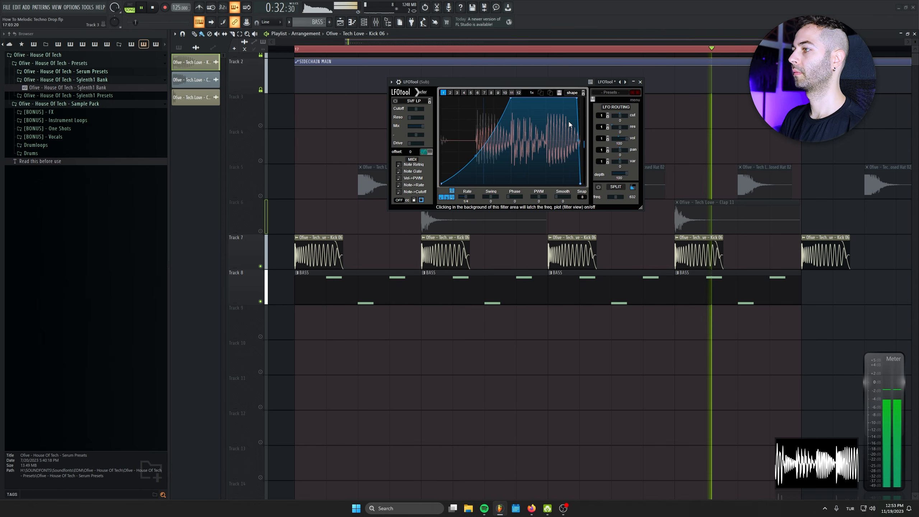
pyautogui.click(641, 82)
# Stop playback and repeat the BASS clips along Track 8 up to bar 25
pyautogui.scroll(-4, 339, 292)
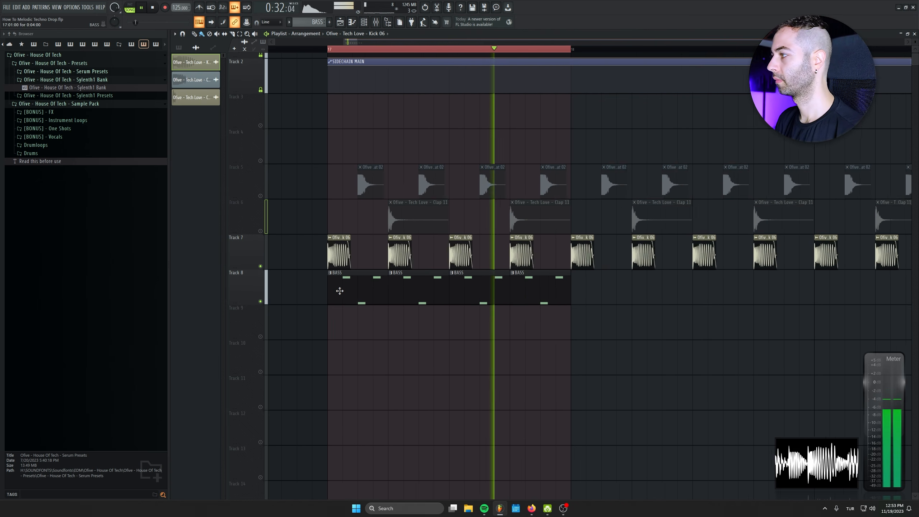
pyautogui.moveTo(589, 295); pyautogui.dragTo(819, 289)
pyautogui.press('space')
pyautogui.hotkey('ctrl', 'b')
pyautogui.scroll(-3, 332, 293)
pyautogui.hotkey('ctrl', 'b')
pyautogui.scroll(-4, 329, 311)
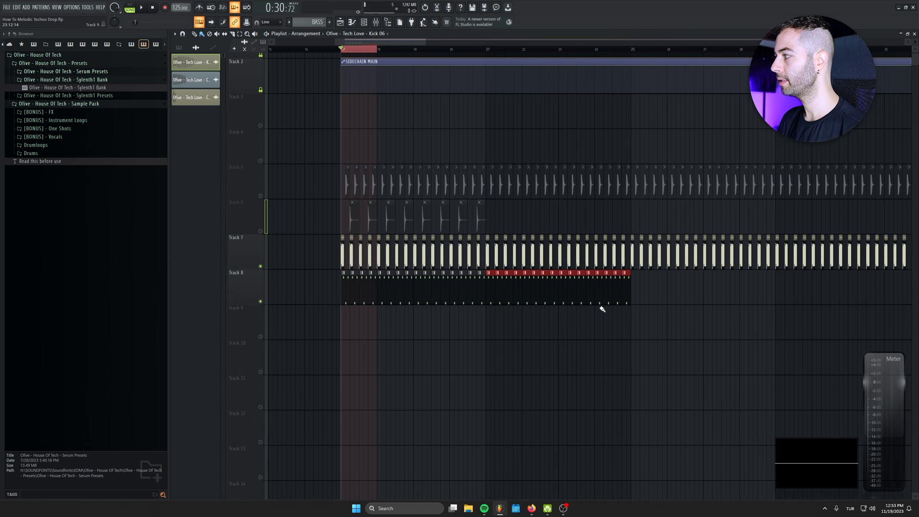
# Duplicate the whole run of BASS clips out to bar 49 to match the kicks, and set the time selection over bars 17 to 49
pyautogui.moveTo(602, 307); pyautogui.dragTo(333, 292)
pyautogui.moveTo(343, 291)
pyautogui.mouseDown()
pyautogui.moveTo(632, 298)
pyautogui.moveTo(371, 288)
pyautogui.moveTo(601, 287)
pyautogui.mouseUp()
pyautogui.scroll(-4, 404, 324)
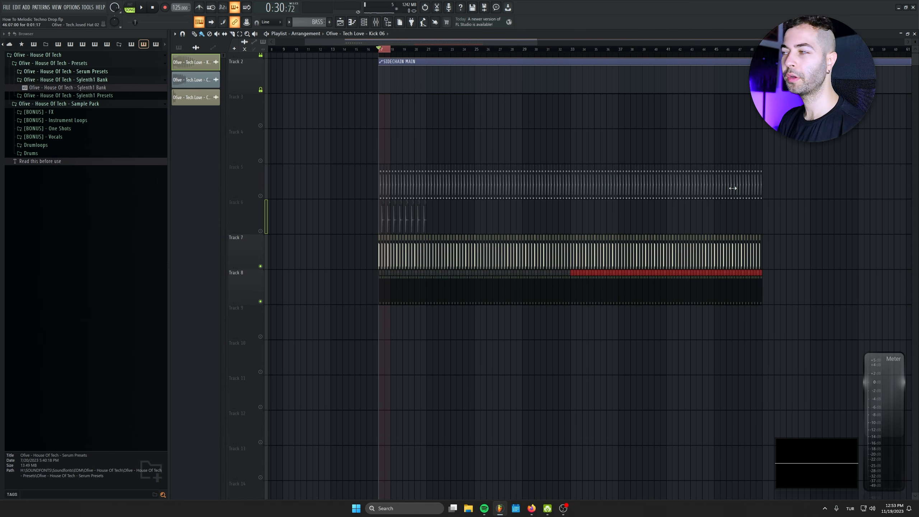
pyautogui.hotkey('ctrl', 'a')
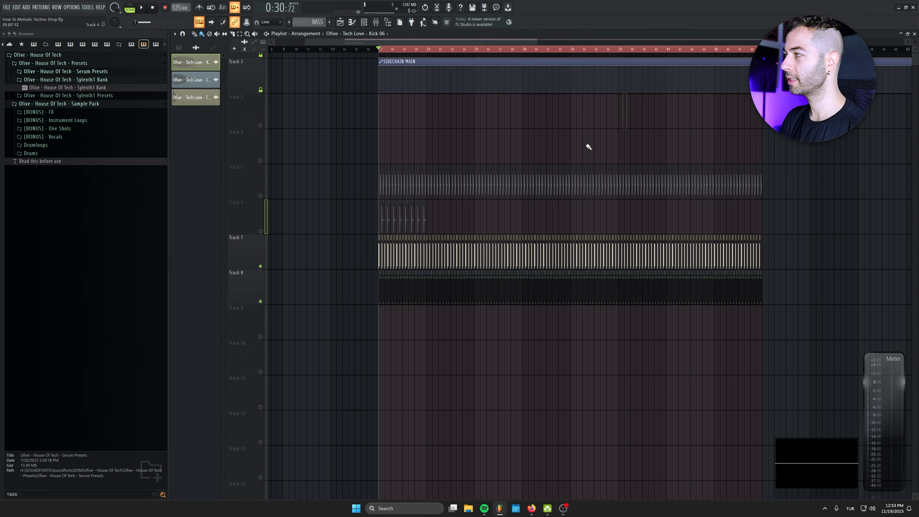
# Place Drum Loop 09 (124 BPM) from the Drumloops folder on Track 9 at bar 17 and play it briefly
pyautogui.scroll(5, 589, 147)
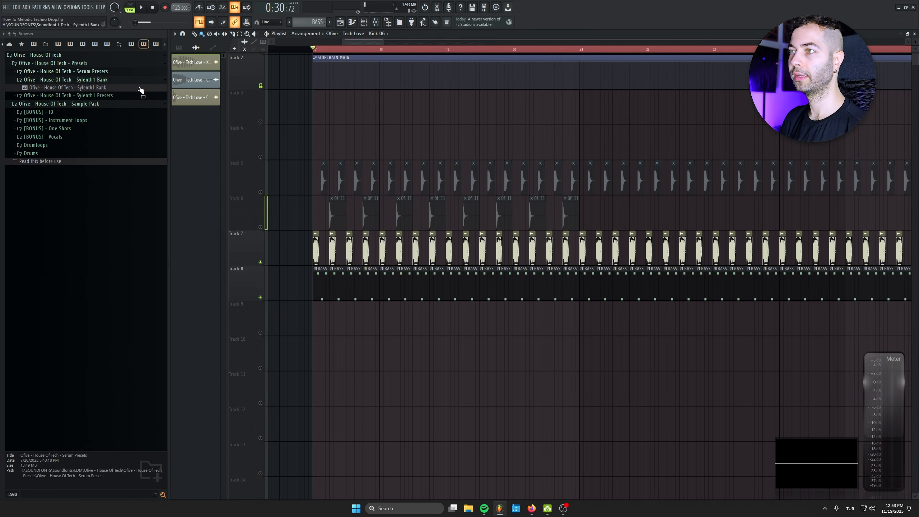
pyautogui.click(34, 145)
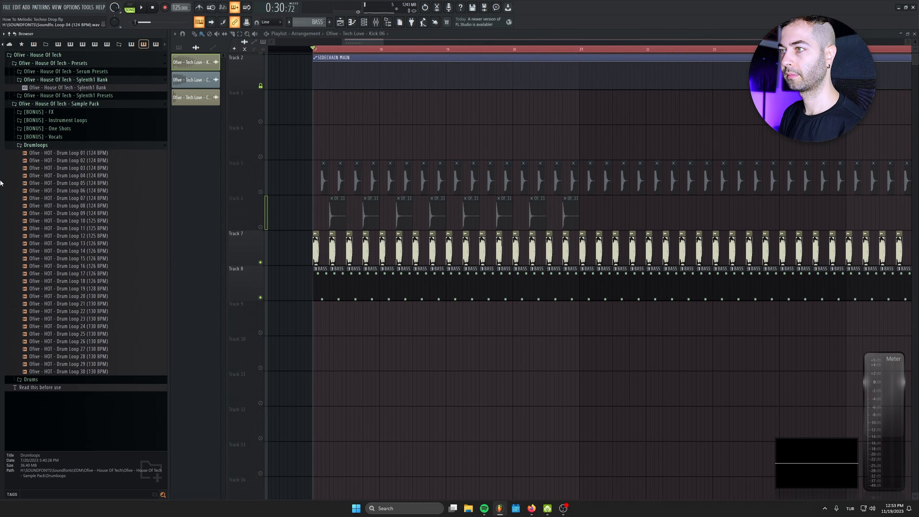
pyautogui.click(96, 213)
pyautogui.moveTo(97, 210); pyautogui.dragTo(342, 297)
pyautogui.press('space')
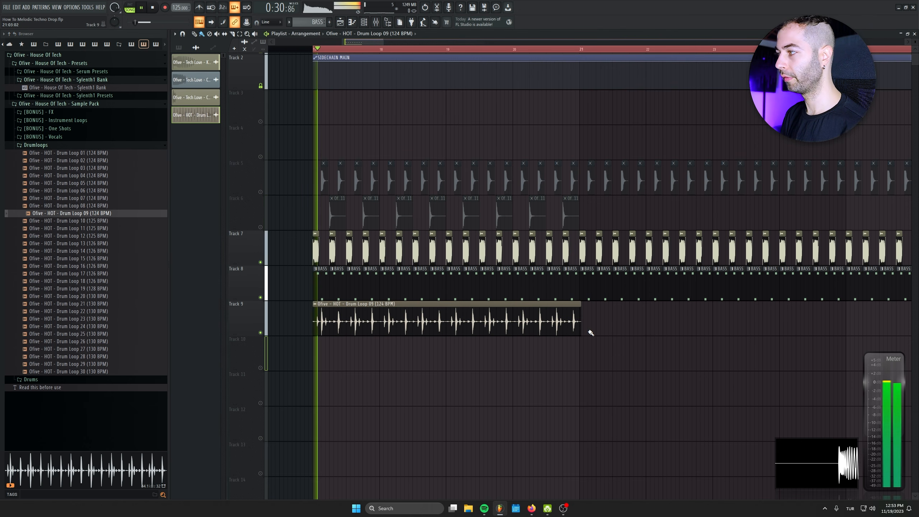
pyautogui.press('space')
# Fit the Drum Loop 09 clip to the project tempo using its estimated 124 BPM, and play it with the groove
pyautogui.click(185, 115)
pyautogui.click(181, 114)
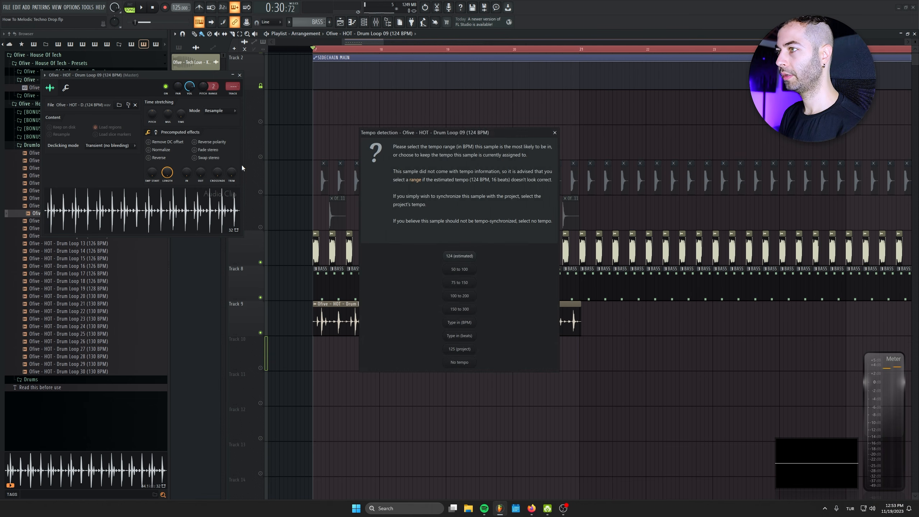
pyautogui.click(460, 257)
pyautogui.press('space')
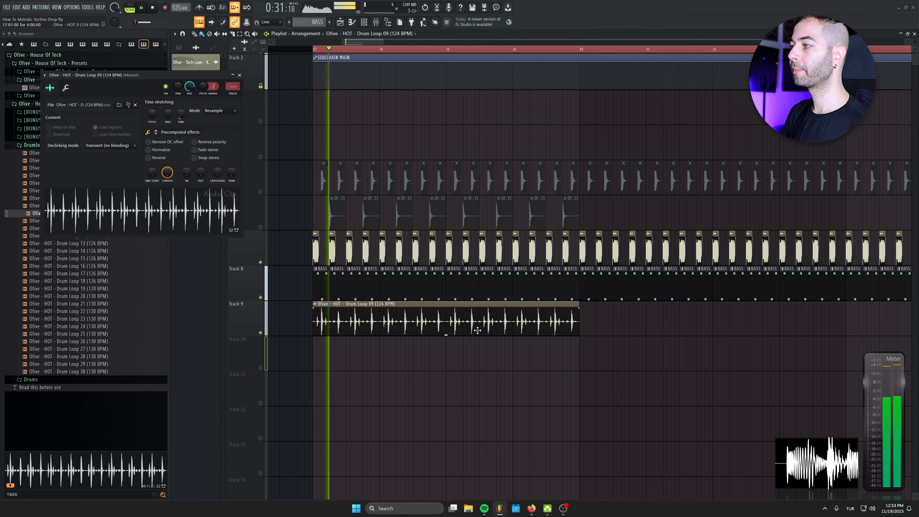
# Duplicate the Drum Loop 09 clip from bar 21 to 25, limit the time selection to bars 17 to 25, and save the project
pyautogui.moveTo(337, 325)
pyautogui.mouseDown()
pyautogui.moveTo(638, 324)
pyautogui.moveTo(610, 322)
pyautogui.mouseUp()
pyautogui.scroll(-3, 508, 261)
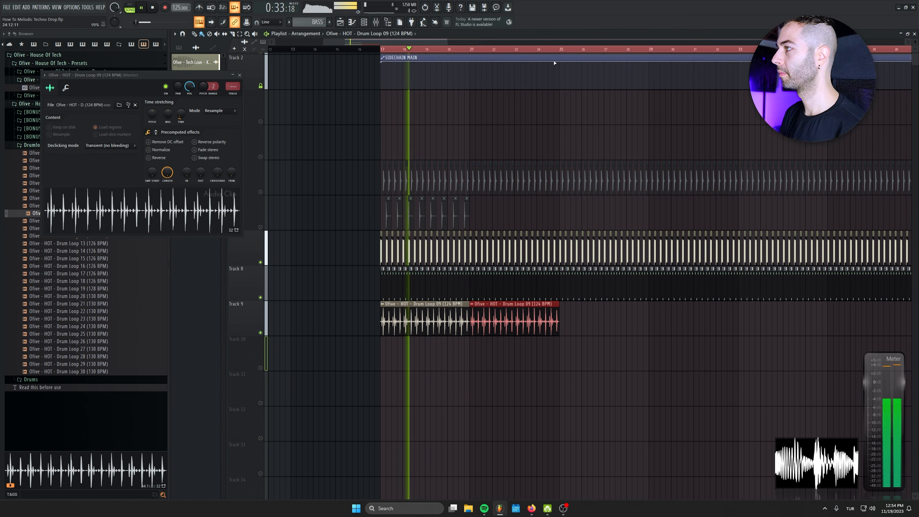
pyautogui.click(560, 50)
pyautogui.moveTo(560, 50); pyautogui.dragTo(382, 49)
pyautogui.click(631, 320)
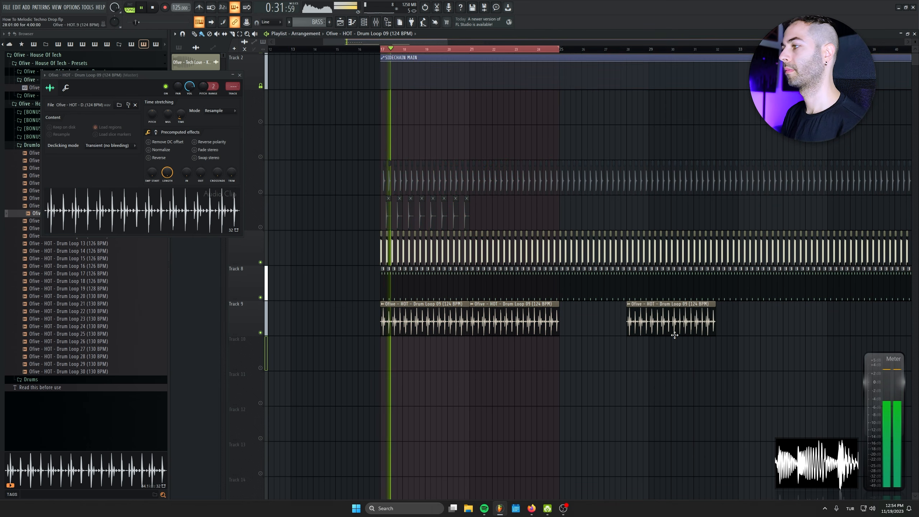
pyautogui.rightClick(652, 321)
pyautogui.scroll(3, 421, 339)
pyautogui.hotkey('ctrl', 's')
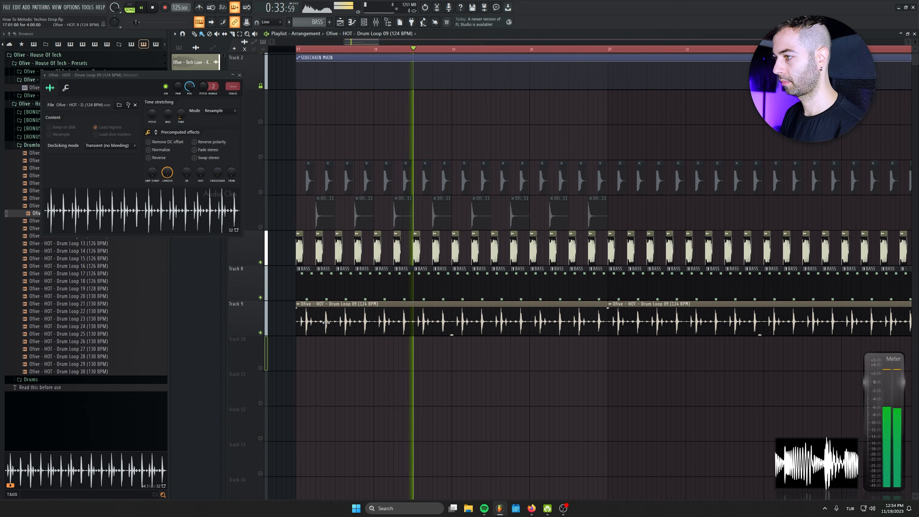
# Route Drum Loop 09 to mixer insert 15, name it Top Loop, and copy the Sub track's LFOTool onto it
pyautogui.press('space')
pyautogui.doubleClick(233, 87)
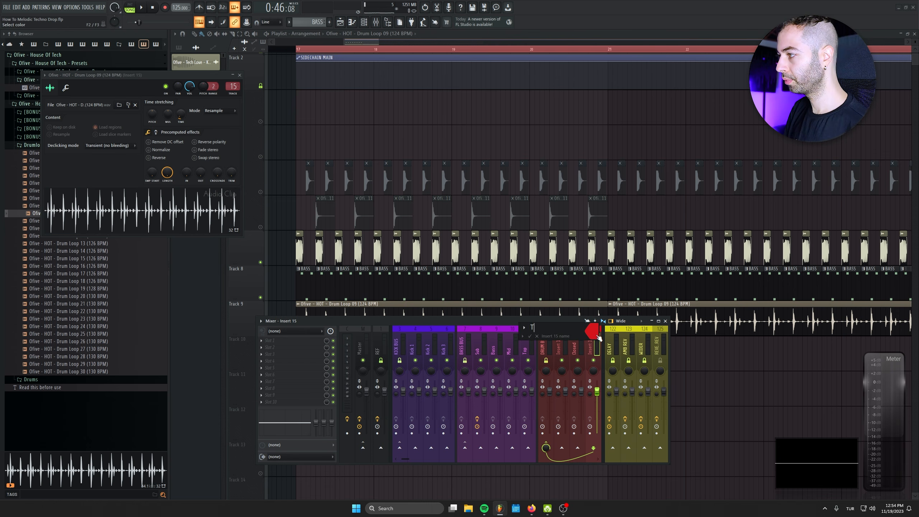
pyautogui.click(260, 342)
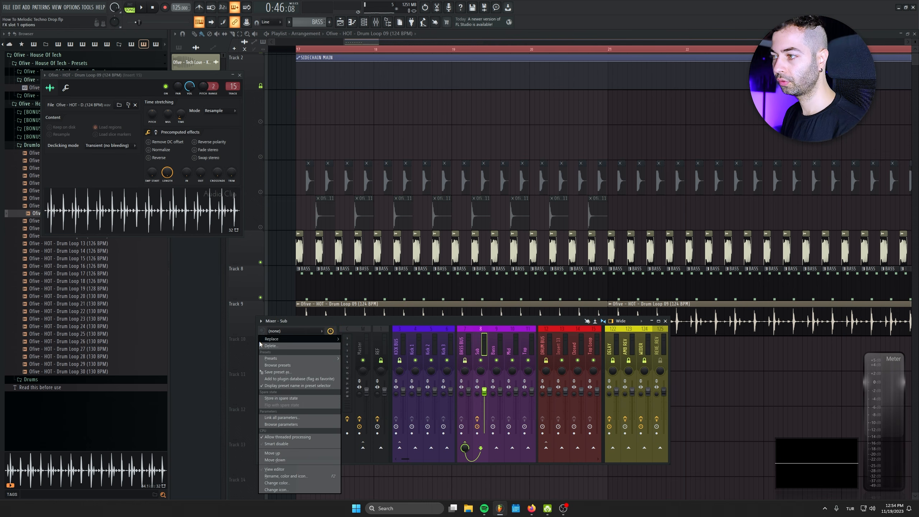
pyautogui.moveTo(274, 374); pyautogui.dragTo(588, 343)
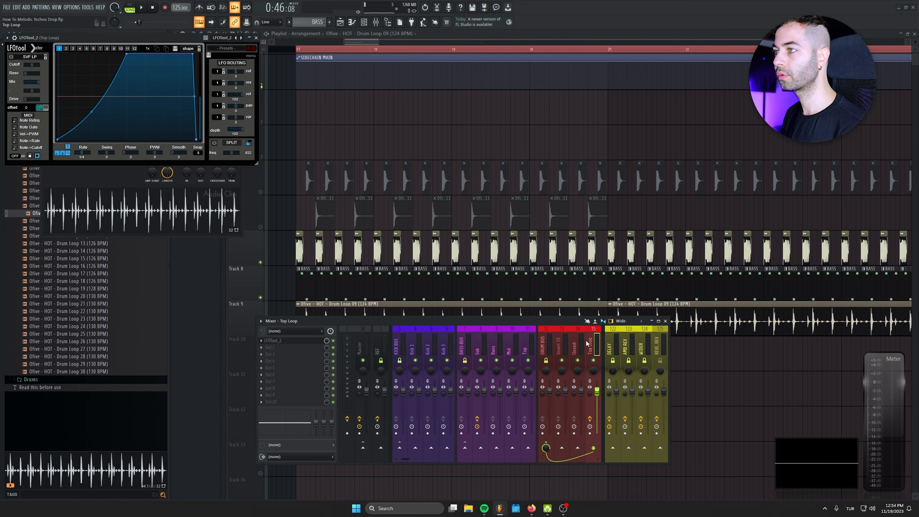
# Set the Top Loop LFOTool's depth to 40, close it, and lower the Top Loop fader to 79% during playback
pyautogui.moveTo(105, 38); pyautogui.dragTo(171, 99)
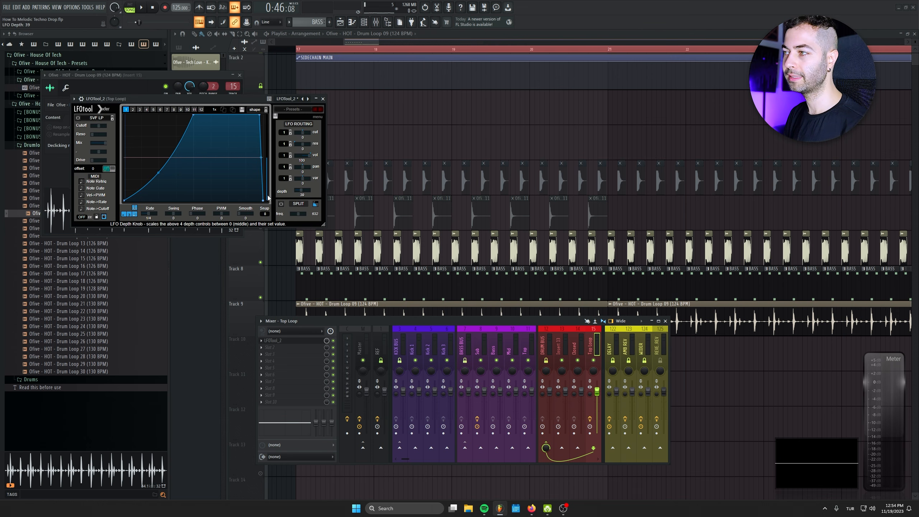
pyautogui.moveTo(212, 100); pyautogui.dragTo(322, 104)
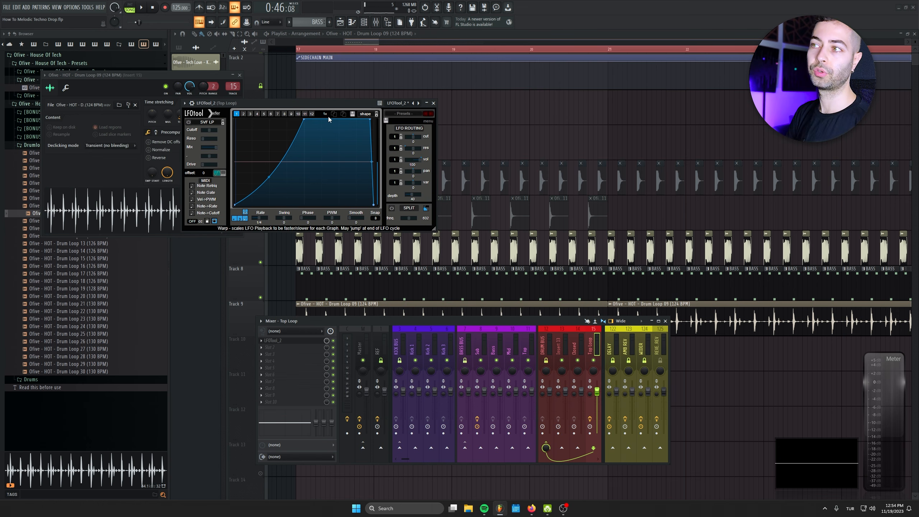
pyautogui.press('space')
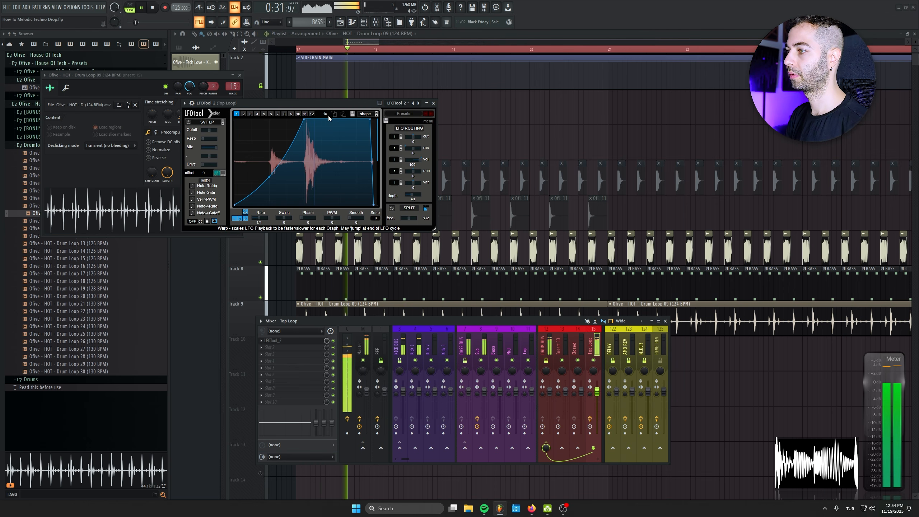
pyautogui.click(433, 102)
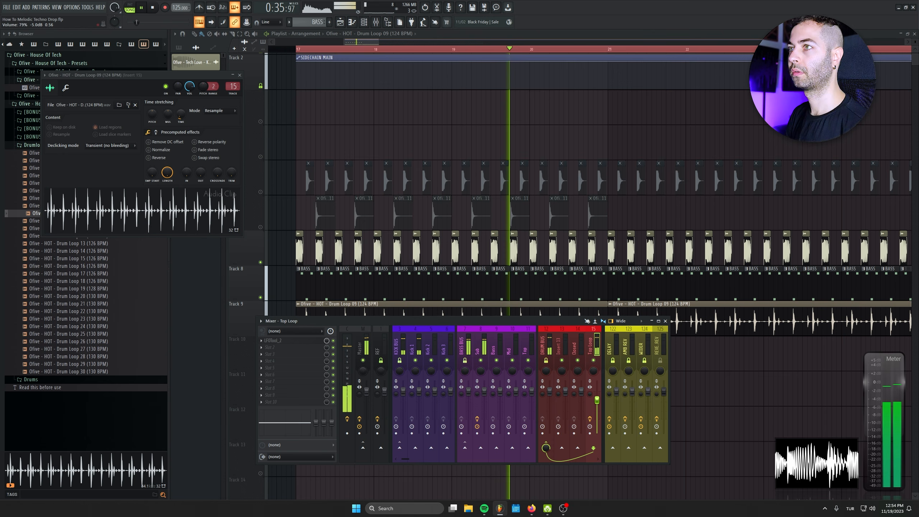
# Move LFOTool to Top Loop's last effect slot, add Fruity parametric EQ 2 in the first slot, and enlarge the EQ during playback
pyautogui.press('space')
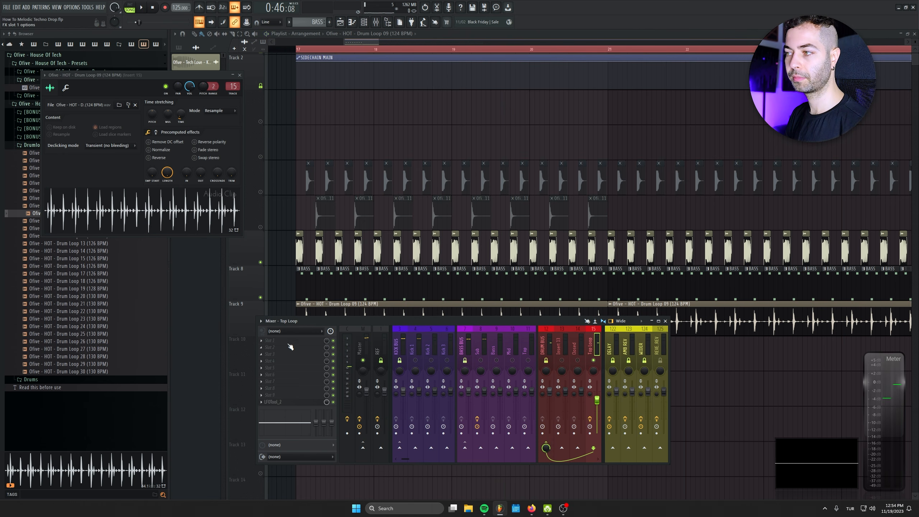
pyautogui.click(291, 347)
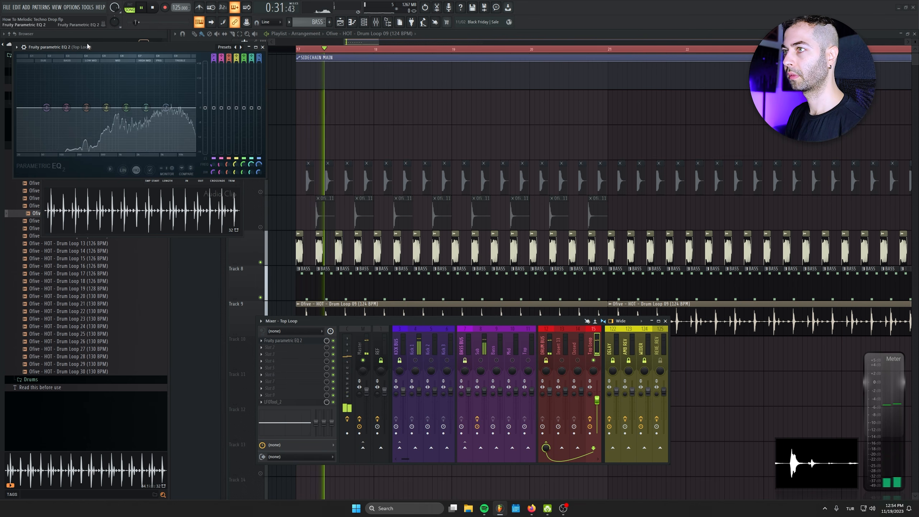
pyautogui.moveTo(153, 66); pyautogui.dragTo(153, 35)
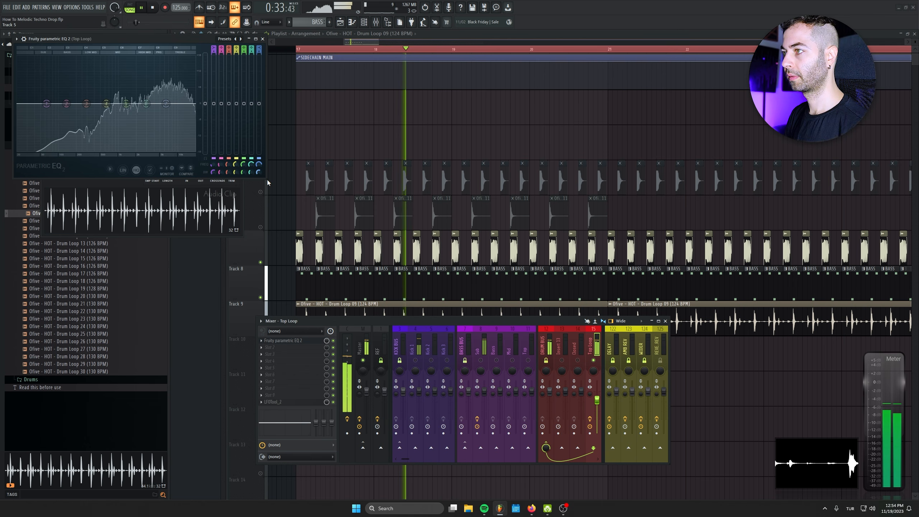
pyautogui.moveTo(267, 178); pyautogui.dragTo(537, 381)
# Make EQ band 1 a high pass cutting the loop's low end, set the Top Loop fader to 81%, and close the plugin windows
pyautogui.rightClick(91, 205)
pyautogui.moveTo(104, 230)
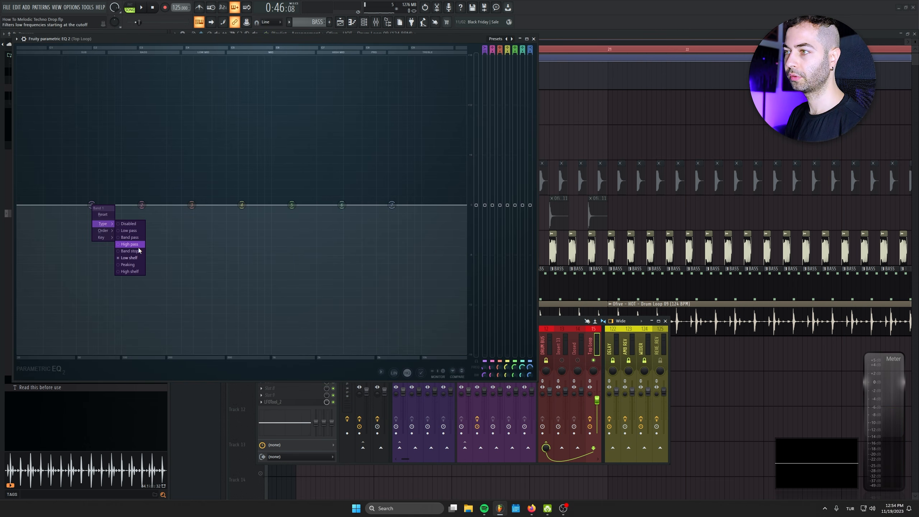
pyautogui.click(129, 245)
pyautogui.moveTo(92, 205); pyautogui.dragTo(222, 206)
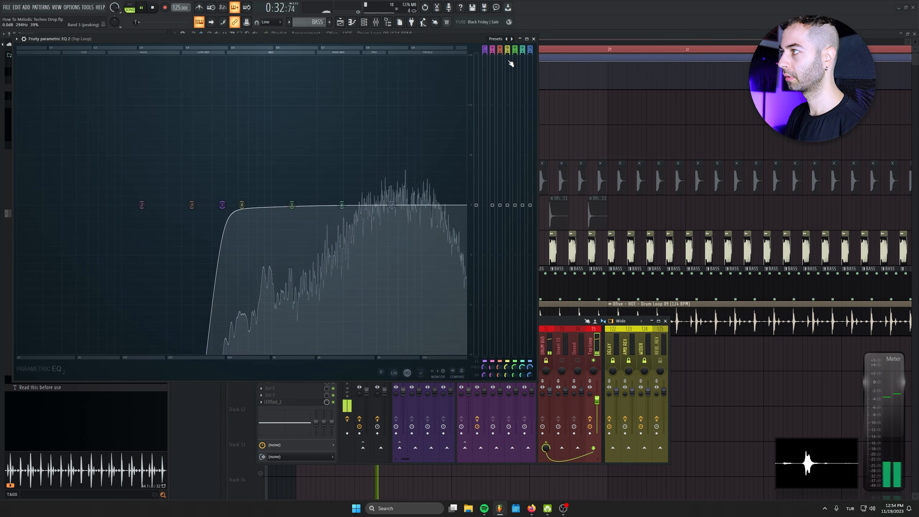
pyautogui.click(534, 39)
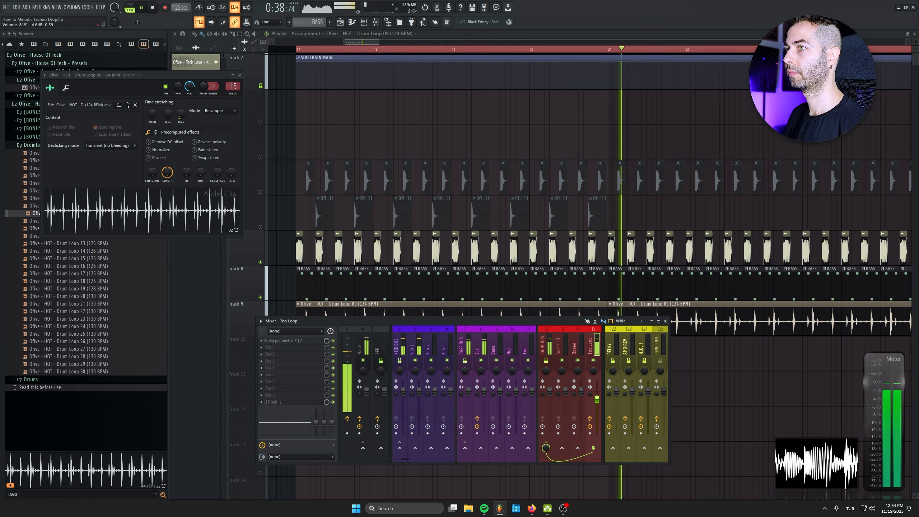
pyautogui.click(239, 75)
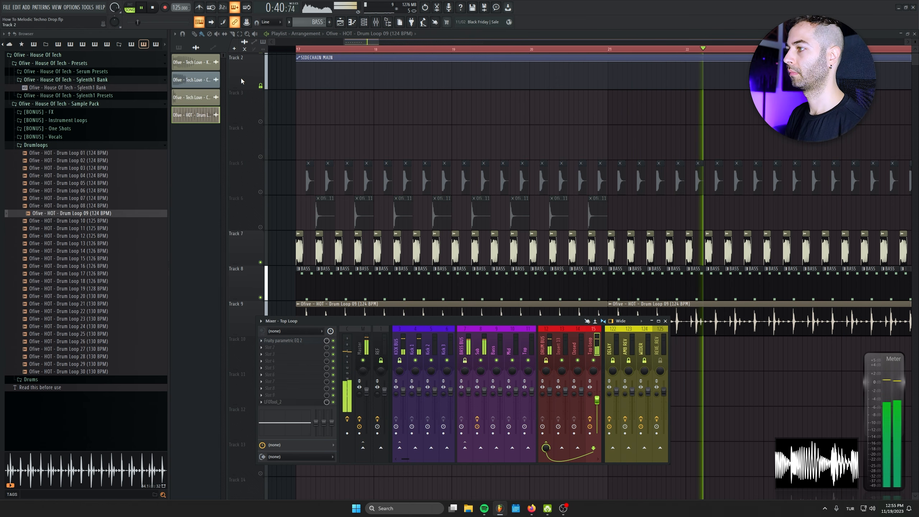
# Examine the mix in the master's SPAN analyzer, comparing the kick and sub spectra by soloing tracks
pyautogui.press('F9')
pyautogui.click(376, 22)
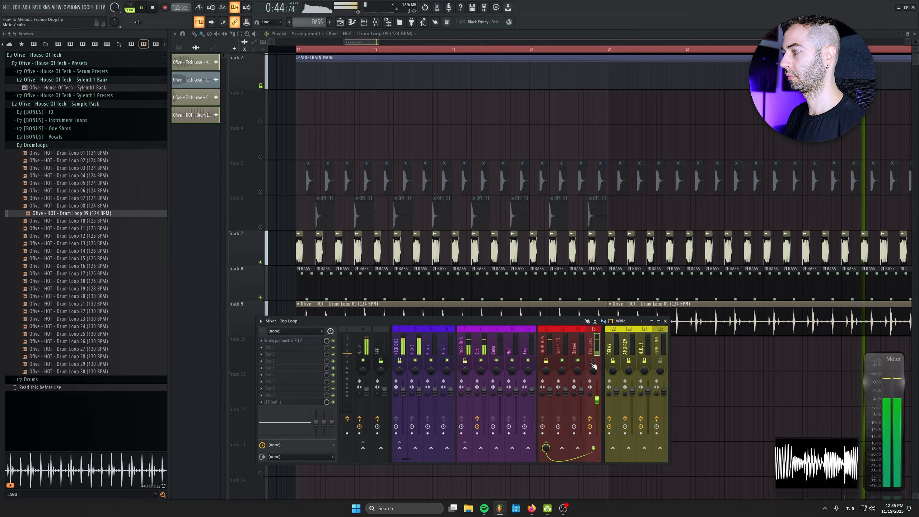
pyautogui.click(369, 346)
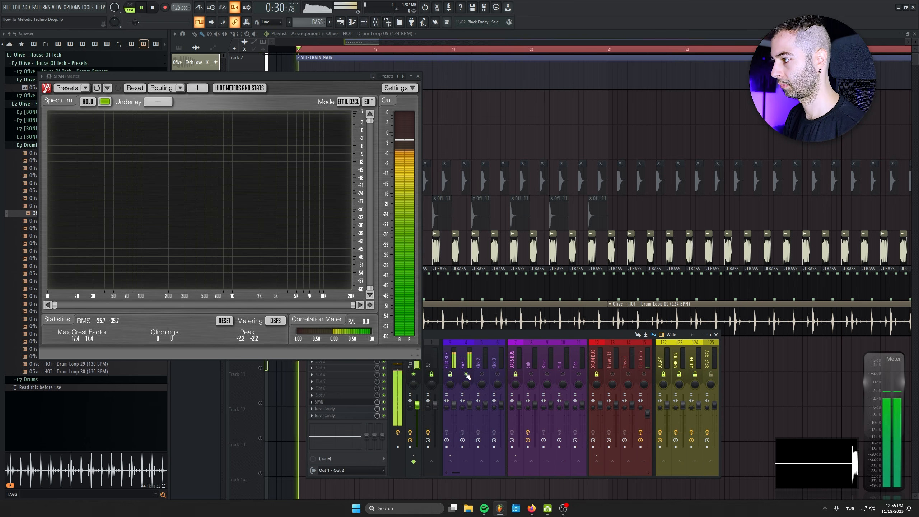
pyautogui.rightClick(532, 374)
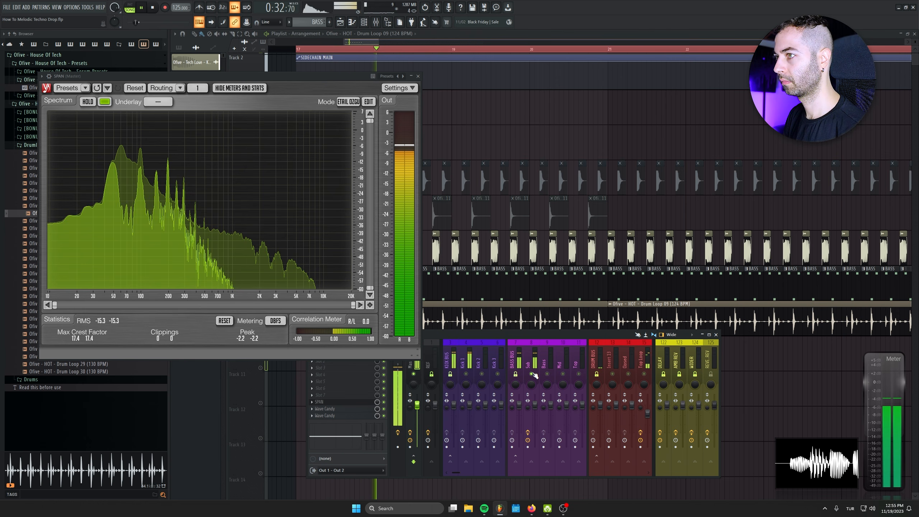
pyautogui.rightClick(532, 374)
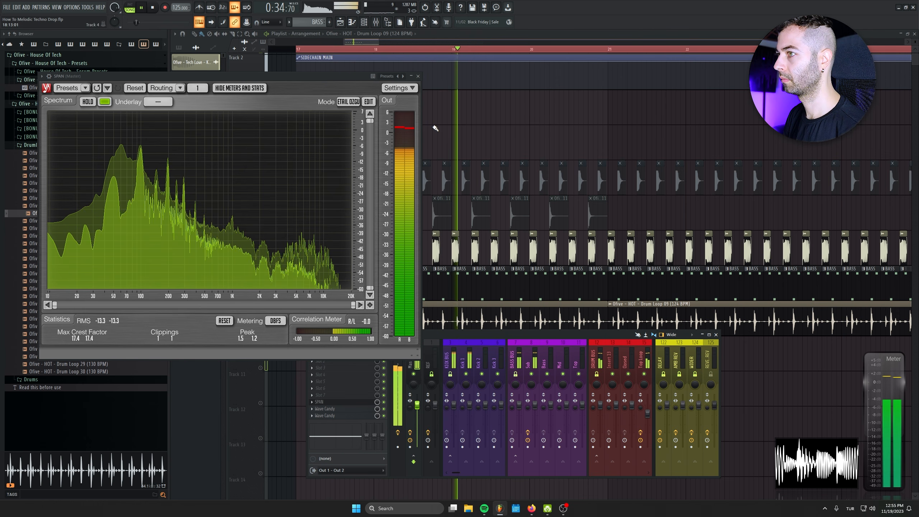
pyautogui.click(418, 76)
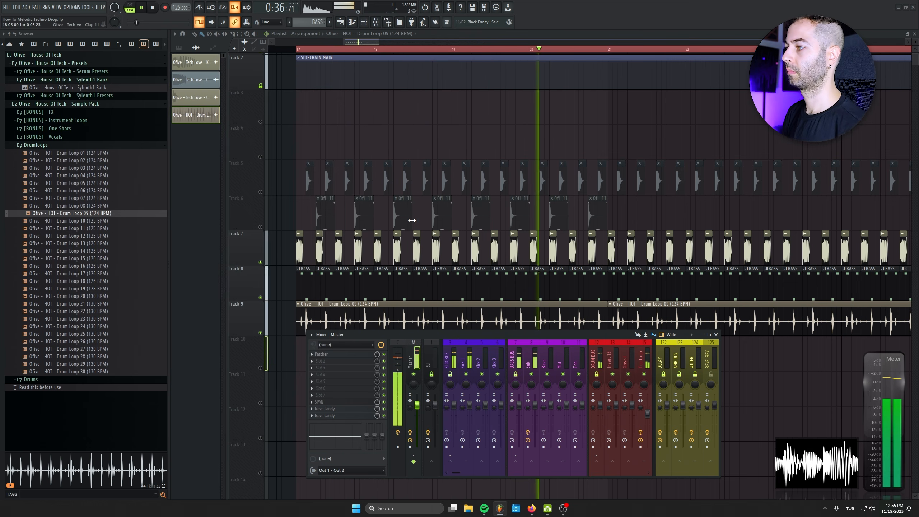
pyautogui.press('F9')
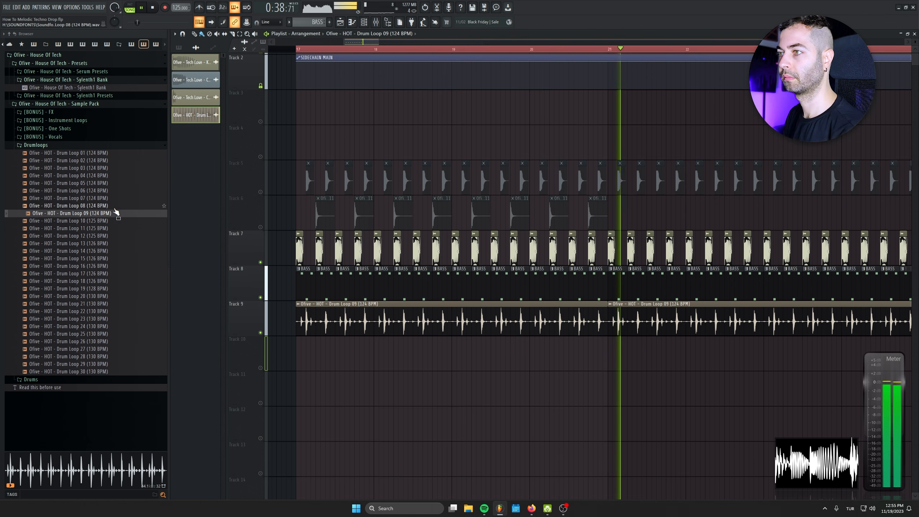
# Preview Drum Loop 06 (124 BPM) and place it on Track 10 at bar 17
pyautogui.click(89, 192)
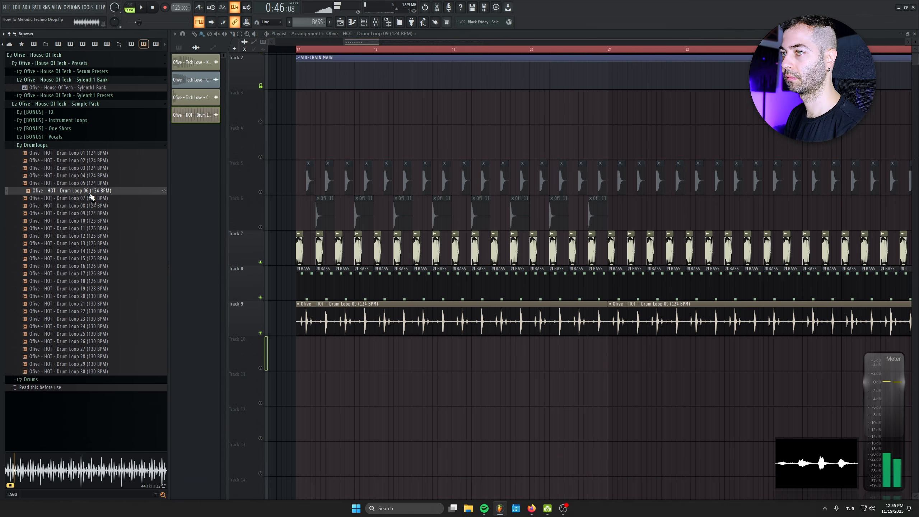
pyautogui.moveTo(118, 220); pyautogui.dragTo(338, 337)
pyautogui.click(260, 368)
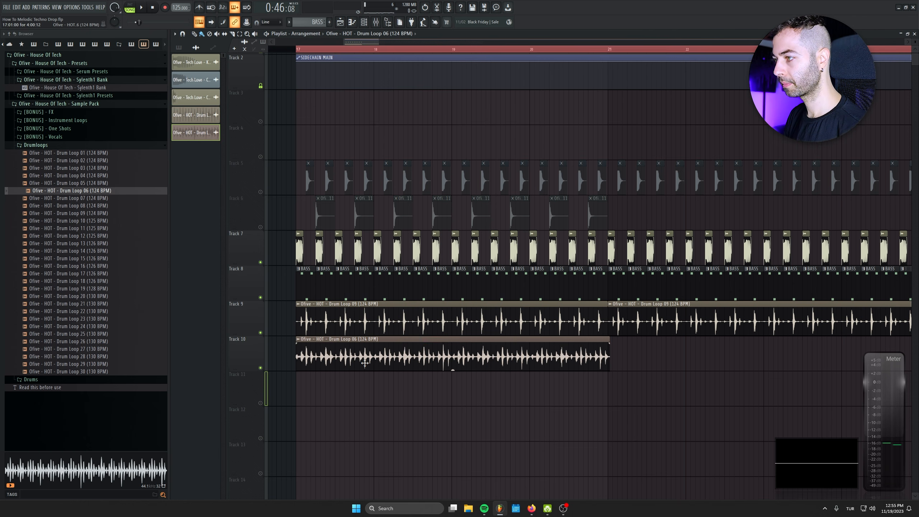
# Route the Drum Loop 06 clip to mixer insert 13 and name that insert Rolling Hats
pyautogui.doubleClick(311, 355)
pyautogui.press('F9')
pyautogui.moveTo(243, 96); pyautogui.dragTo(242, 88)
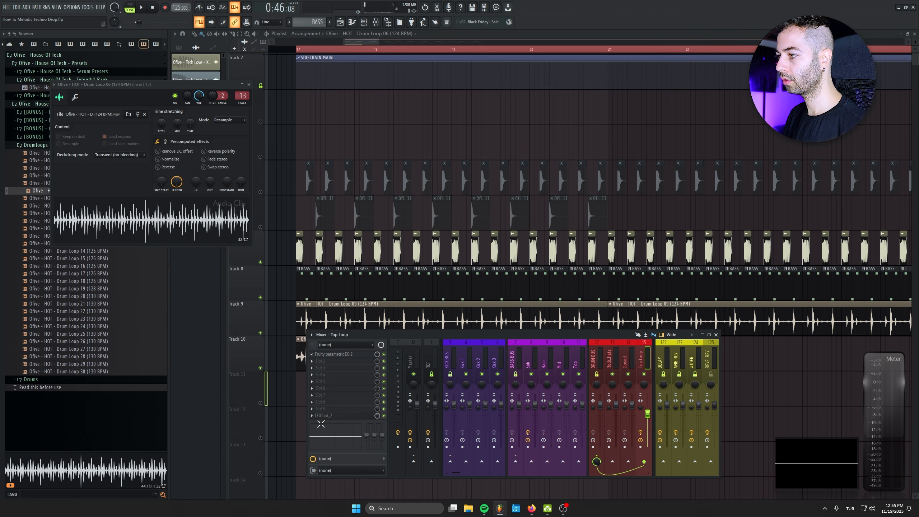
# Copy the LFOTool from Top Loop onto the Rolling Hats insert, check its curve, and close it
pyautogui.click(314, 417)
pyautogui.moveTo(320, 375); pyautogui.dragTo(600, 384)
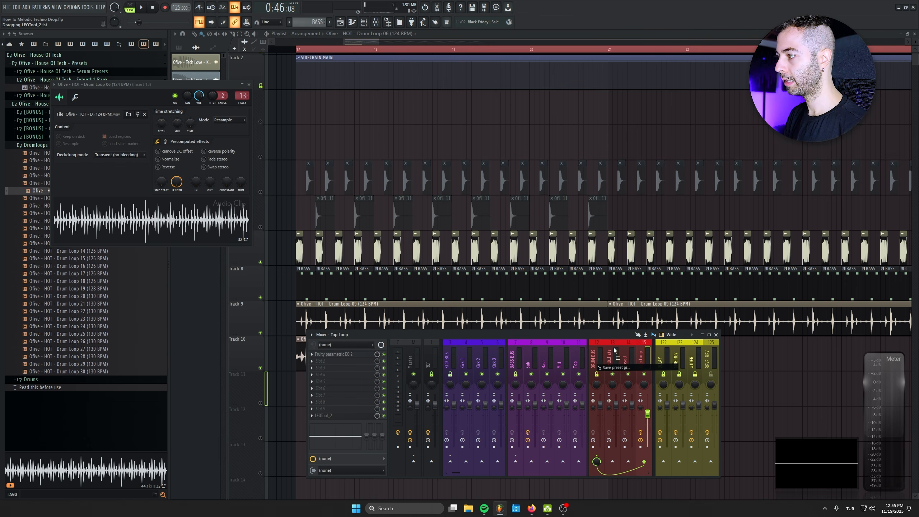
pyautogui.scroll(-3, 355, 266)
pyautogui.scroll(2, 292, 226)
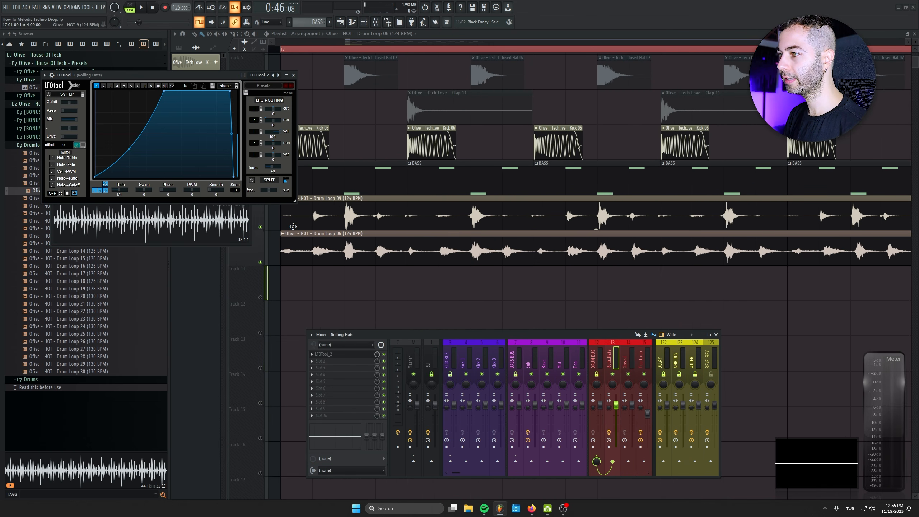
pyautogui.moveTo(181, 75); pyautogui.dragTo(290, 167)
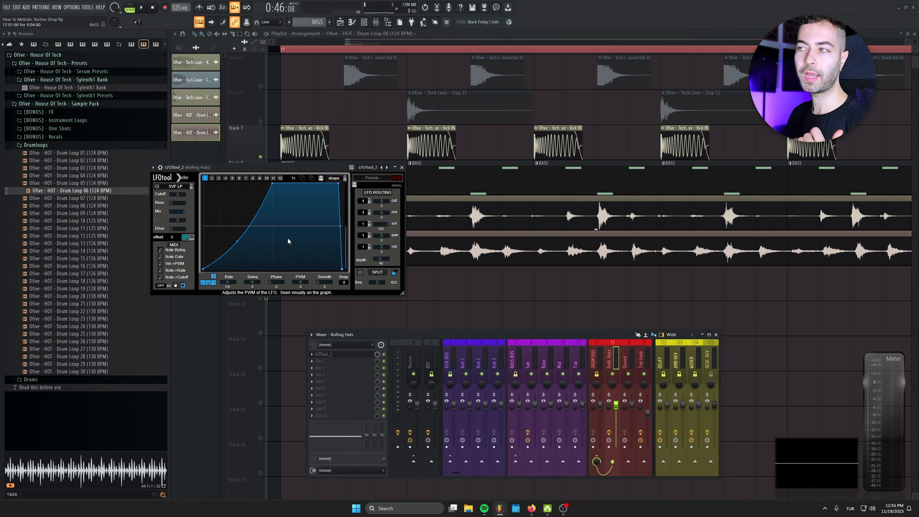
pyautogui.click(402, 167)
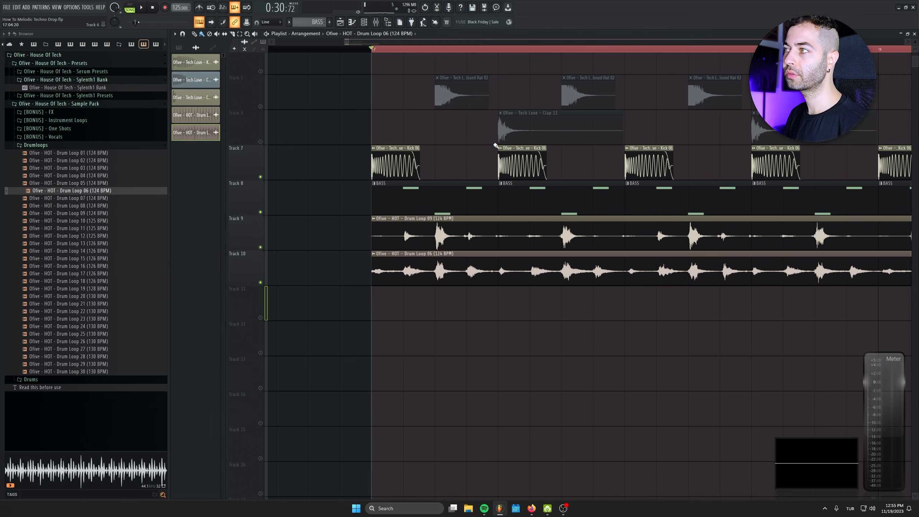
# Open the Drum Loop 06 clip's settings during playback and move the LFOTool to slot 10 of the Rolling Hats insert
pyautogui.moveTo(445, 161); pyautogui.dragTo(377, 173)
pyautogui.scroll(-2, 405, 267)
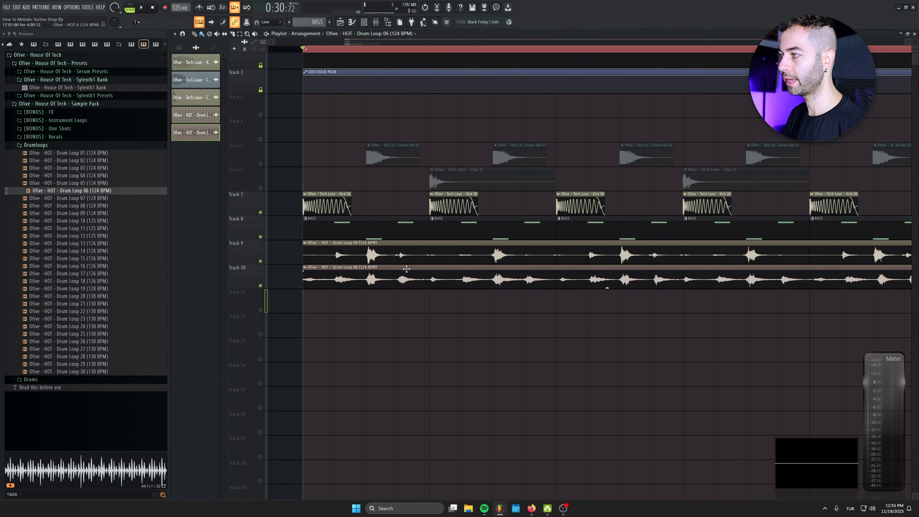
pyautogui.press('space')
pyautogui.doubleClick(379, 279)
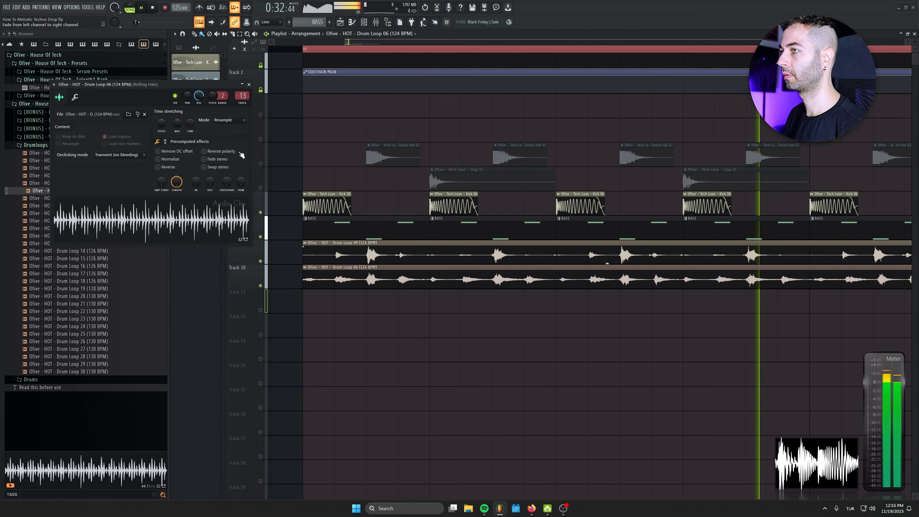
pyautogui.press('F9')
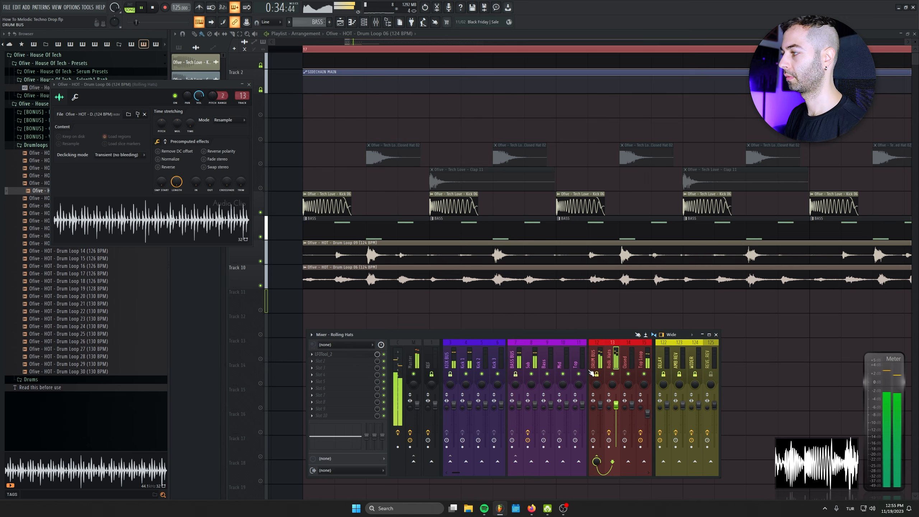
pyautogui.scroll(-9, 340, 354)
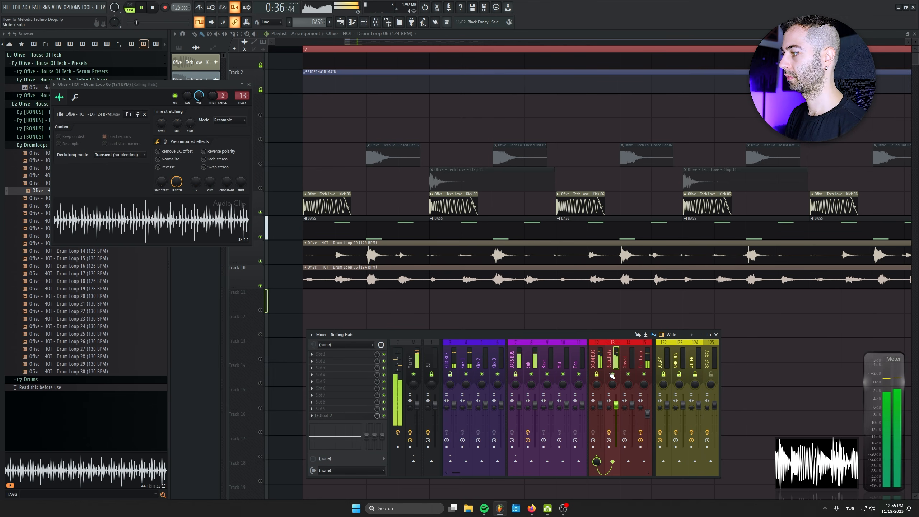
# Fit Drum Loop 06 to the project with time stretching set to Autodetect, and close the clip's settings
pyautogui.press('space')
pyautogui.press('F9')
pyautogui.rightClick(192, 126)
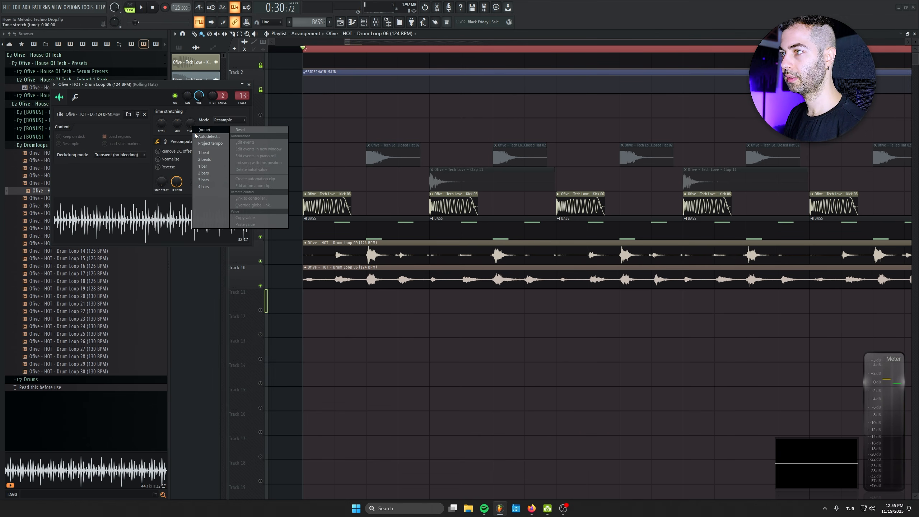
pyautogui.click(203, 137)
pyautogui.click(450, 257)
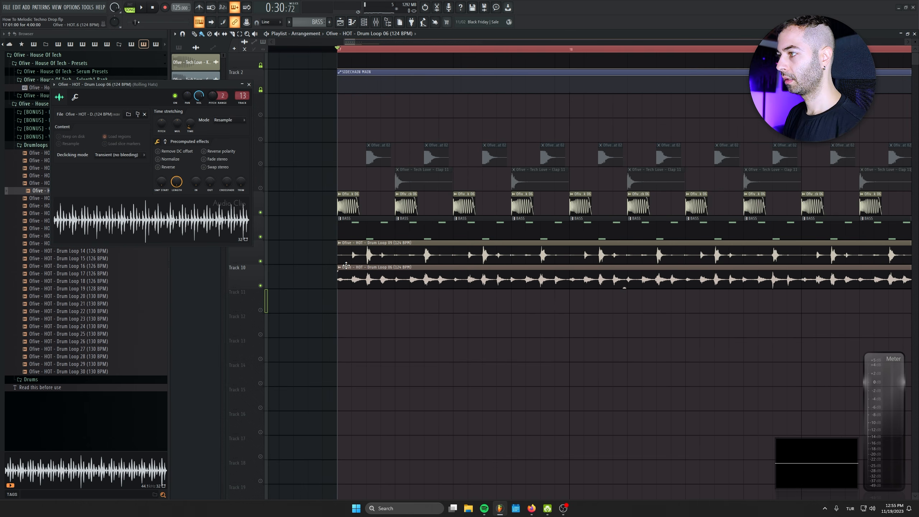
pyautogui.click(248, 85)
# Copy the Fruity parametric EQ 2 from Top Loop onto Rolling Hats and move its low cut to about 1245 Hz
pyautogui.press('F9')
pyautogui.click(316, 357)
pyautogui.click(331, 370)
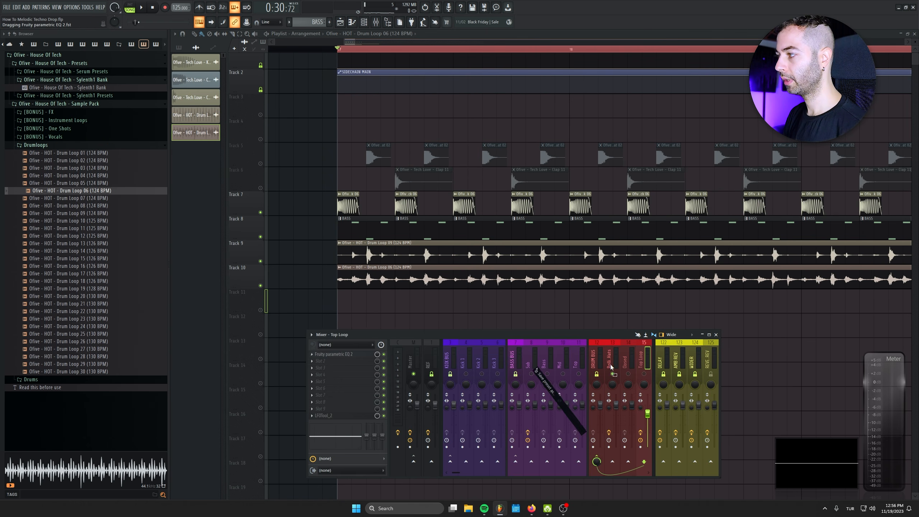
pyautogui.click(609, 365)
pyautogui.press('space')
pyautogui.moveTo(142, 148); pyautogui.dragTo(161, 145)
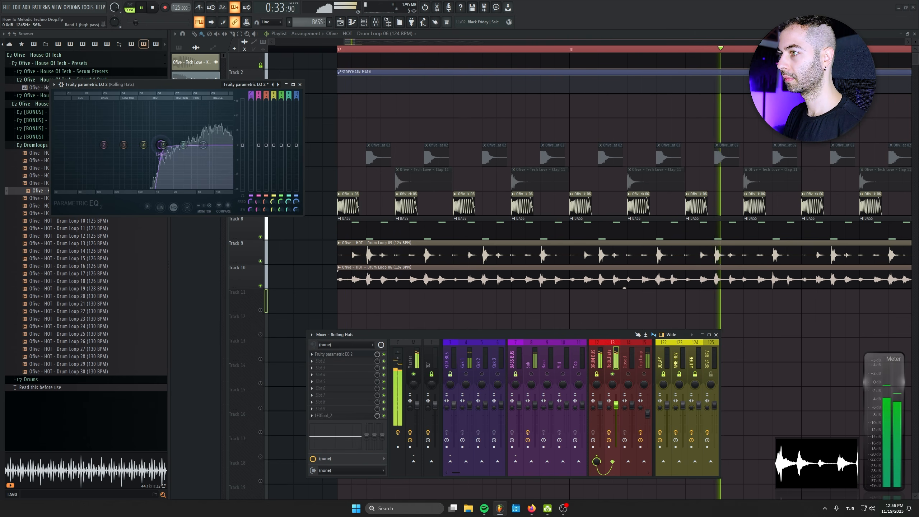
# Lower the Rolling Hats insert's volume to about -9.1 dB while listening to it, and close the equaliser
pyautogui.rightClick(613, 374)
pyautogui.moveTo(616, 405); pyautogui.dragTo(616, 414)
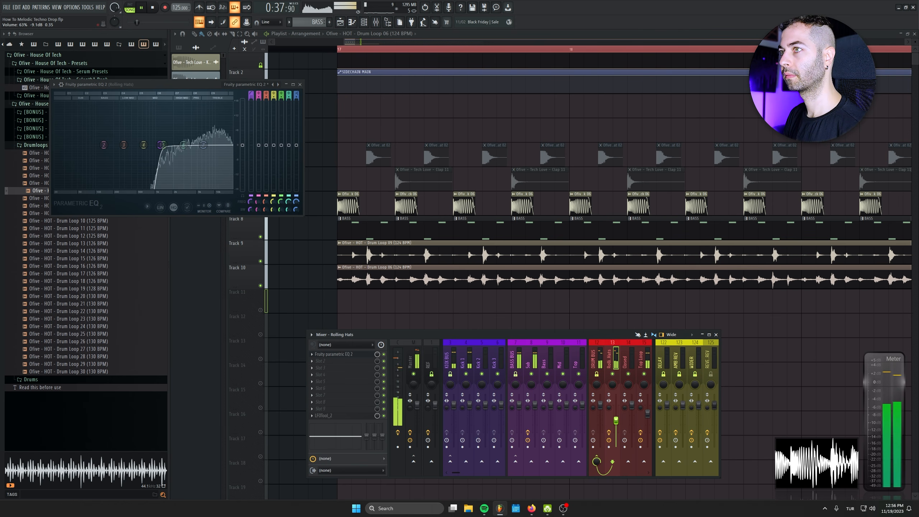
pyautogui.click(300, 85)
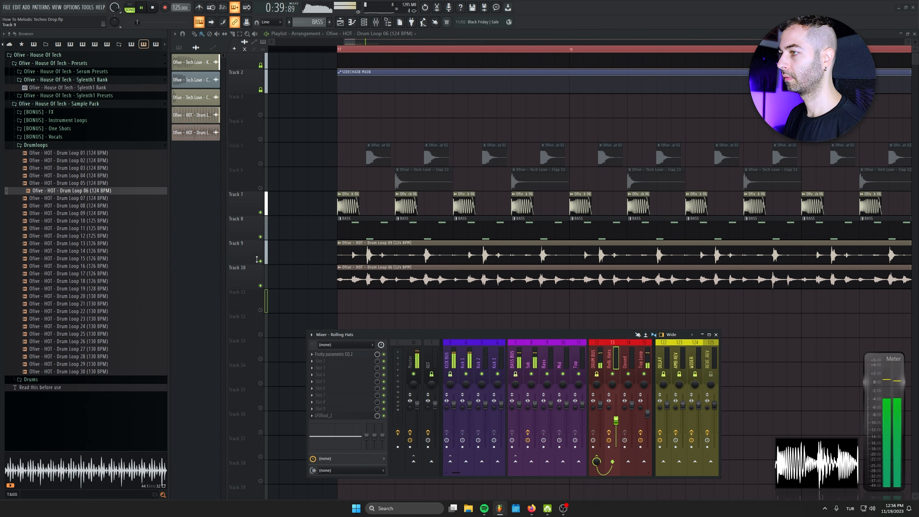
# Repeat the Drum Loop 09 and Drum Loop 06 clips at bar 21 and listen to their two tracks soloed
pyautogui.scroll(-6, 393, 309)
pyautogui.moveTo(402, 278)
pyautogui.mouseDown()
pyautogui.moveTo(610, 279)
pyautogui.moveTo(569, 278)
pyautogui.mouseUp()
pyautogui.rightClick(260, 285)
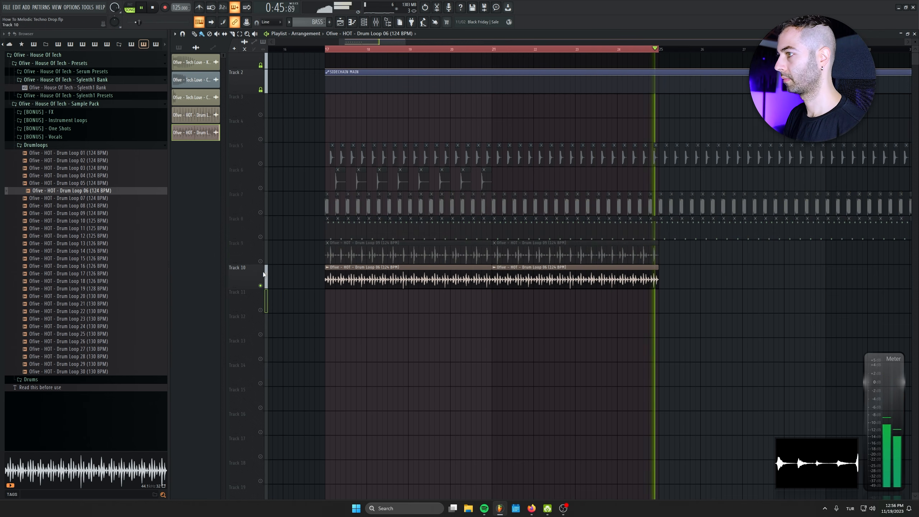
pyautogui.rightClick(261, 261)
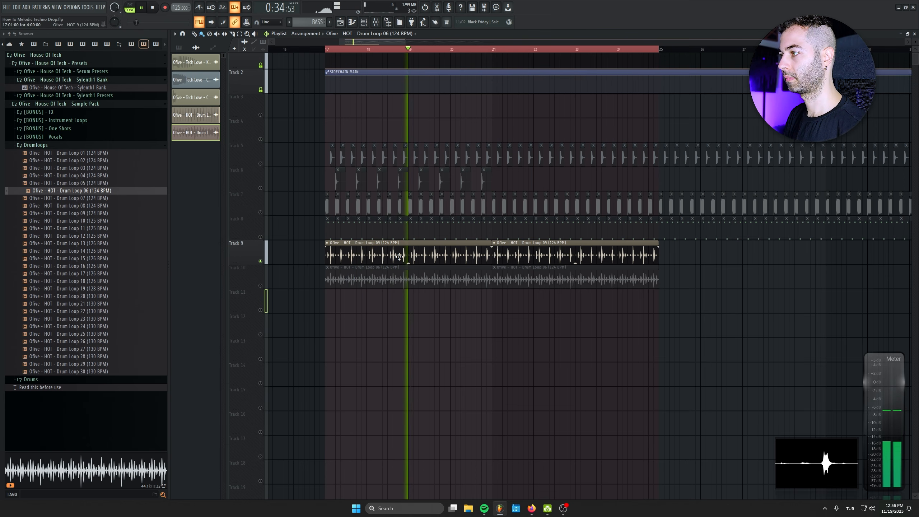
pyautogui.click(260, 286)
pyautogui.press('space')
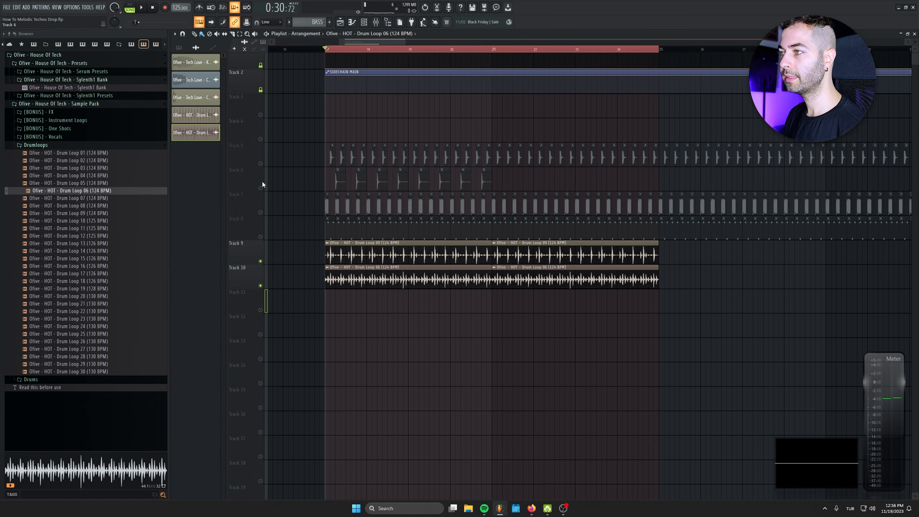
# Enable the closed hat and clap tracks and move the closed hat track directly above the drum loops
pyautogui.click(260, 164)
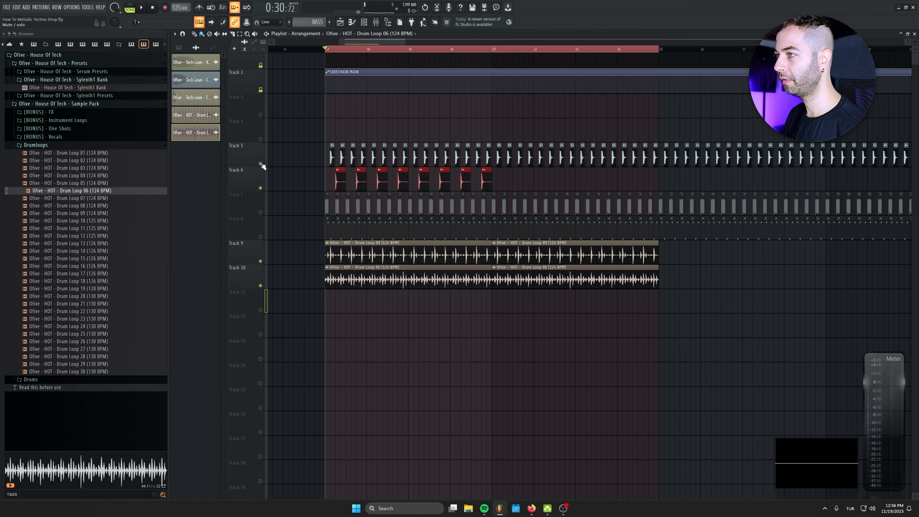
pyautogui.scroll(-3, 250, 154)
pyautogui.scroll(3, 303, 254)
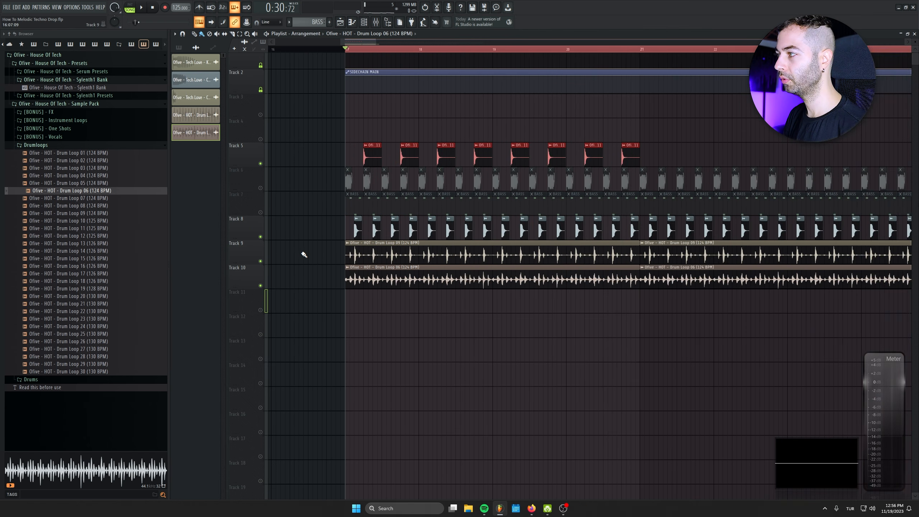
# Delete the stray Clap 11 clip on Track 14 and lower the Rolling Hats insert's volume further
pyautogui.press('space')
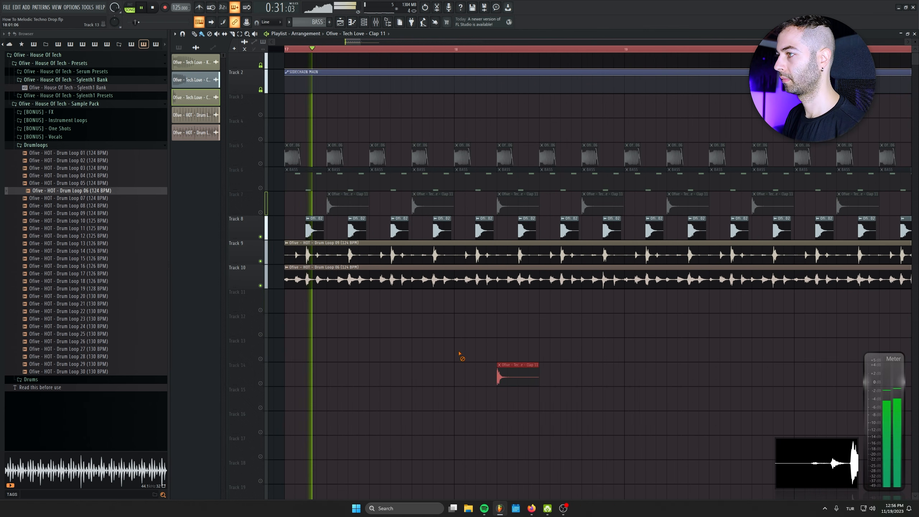
pyautogui.press('Delete')
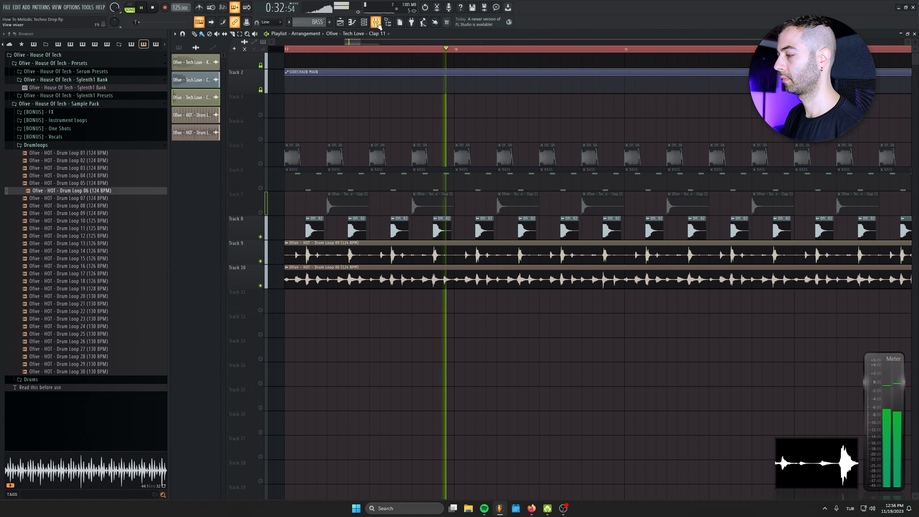
pyautogui.press('F9')
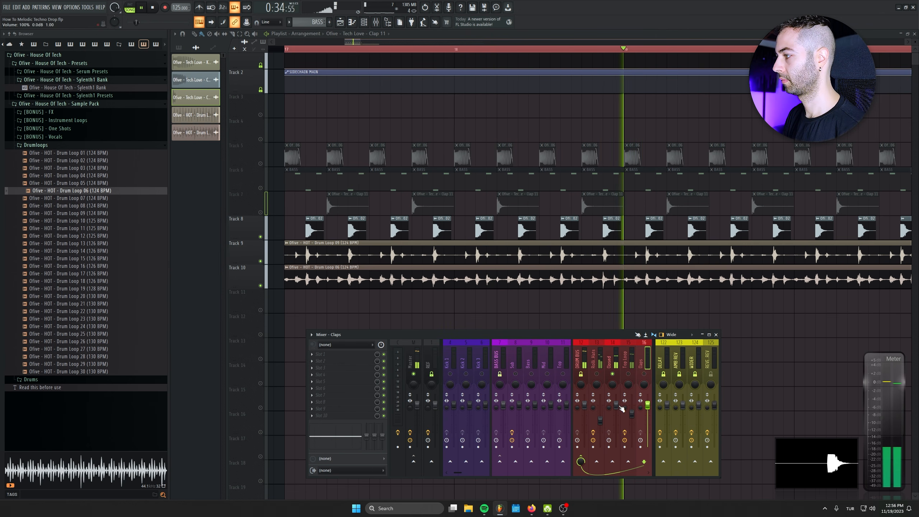
pyautogui.click(600, 421)
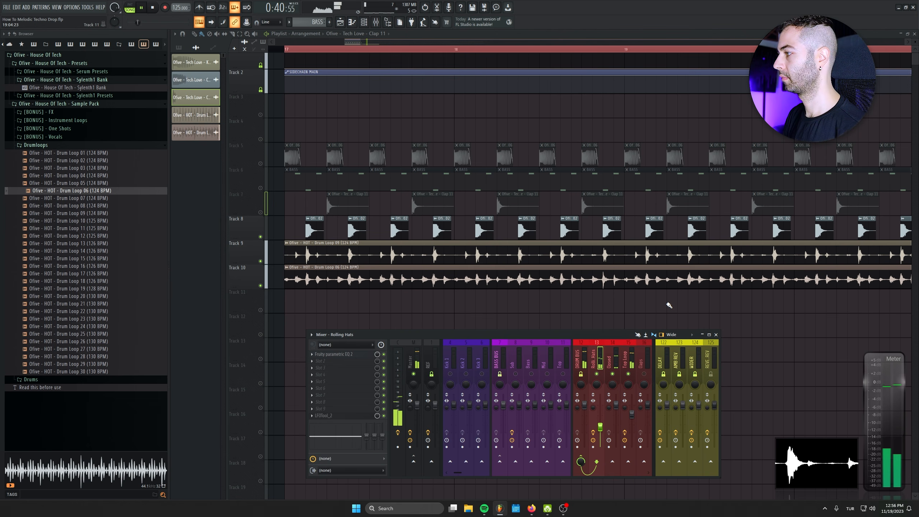
# Move the clap track below the drum loops to Track 10 and lower the Claps insert to about -4.5 dB
pyautogui.scroll(-3, 251, 207)
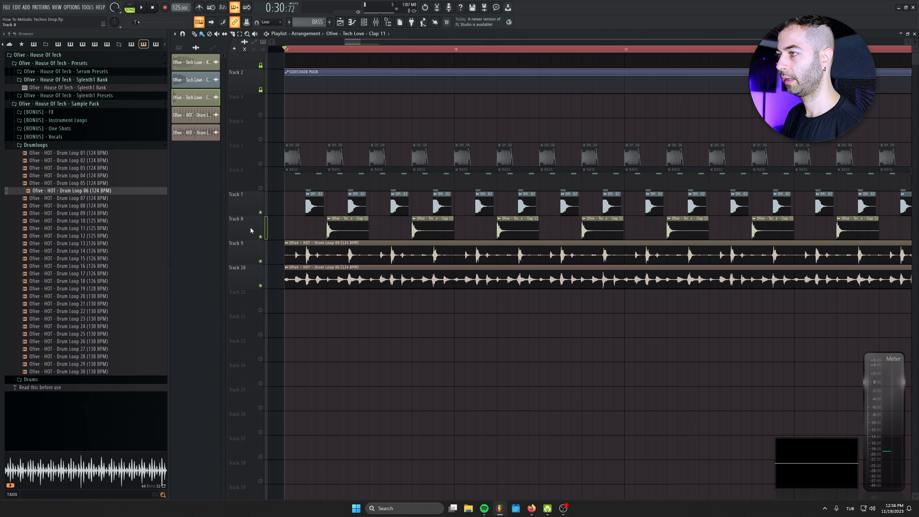
pyautogui.press('space')
pyautogui.press('F9')
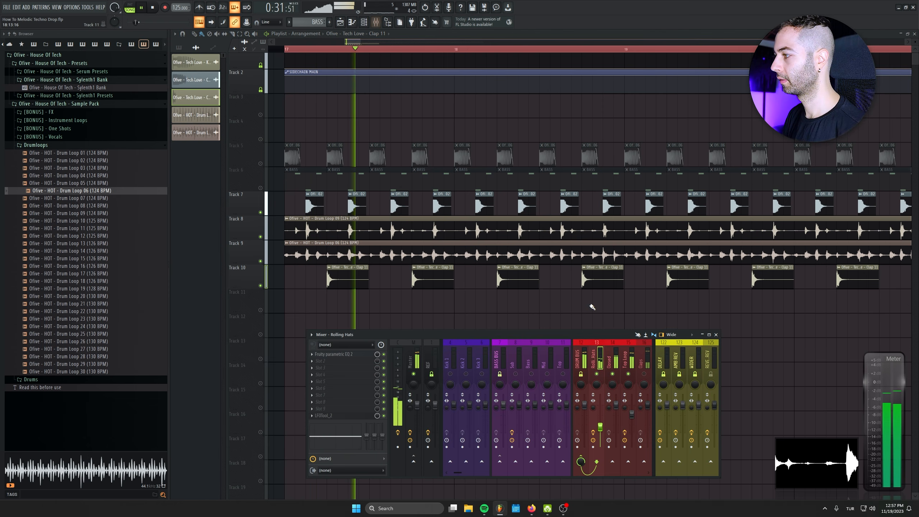
pyautogui.moveTo(648, 405); pyautogui.dragTo(648, 412)
pyautogui.press('space')
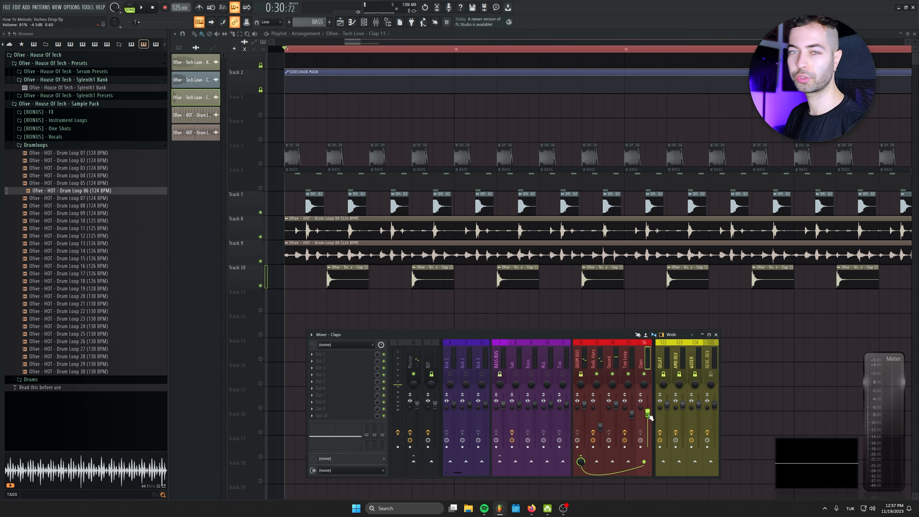
# Shorten all Clap 11 clips on Track 10 to half a beat and clone the track with its own unique clip source
pyautogui.click(267, 277)
pyautogui.moveTo(367, 271); pyautogui.dragTo(341, 268)
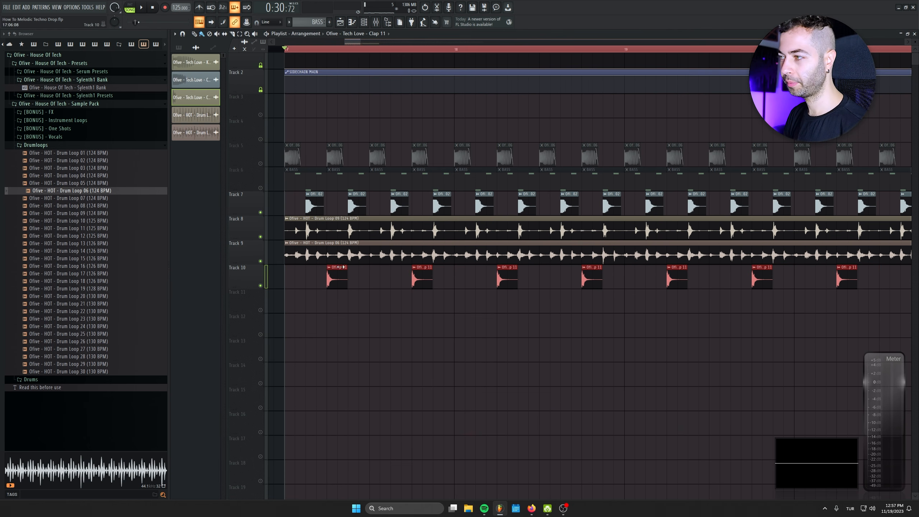
pyautogui.rightClick(255, 276)
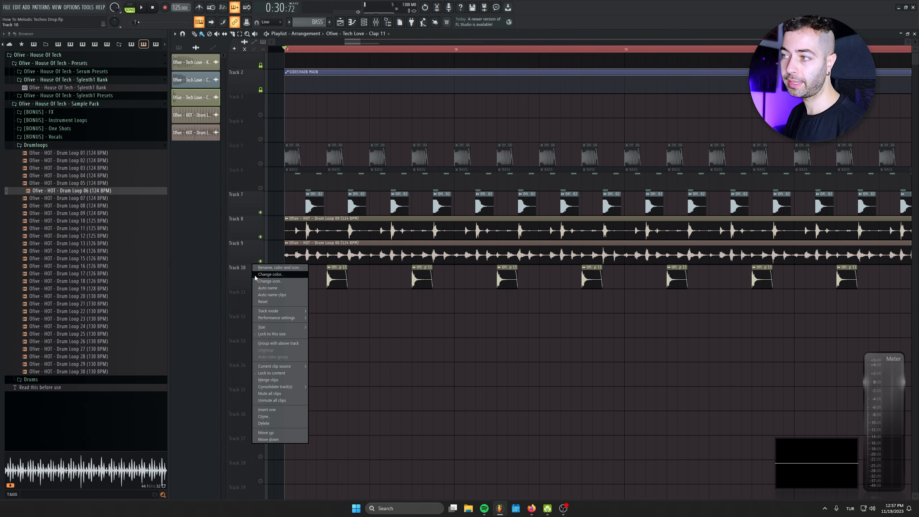
pyautogui.click(281, 418)
pyautogui.click(491, 293)
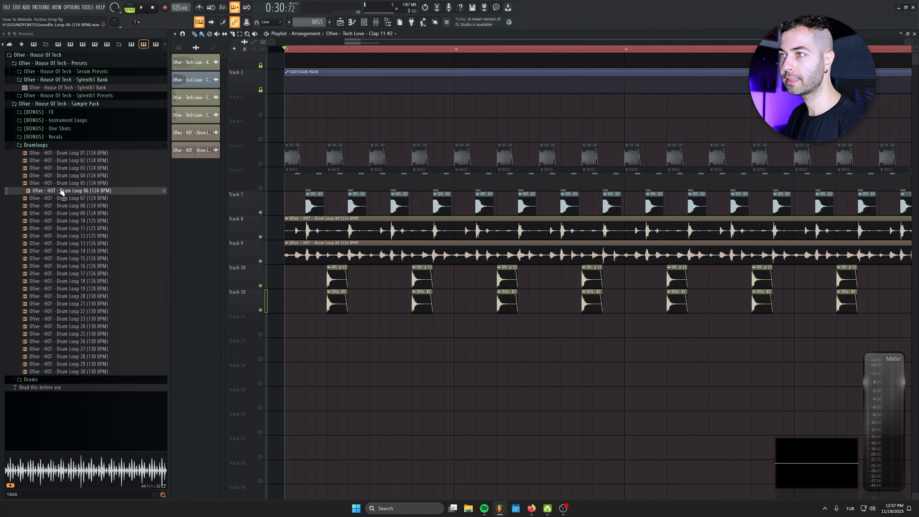
# Audition the House Of Tech clap samples in the sample pack's Drums folder
pyautogui.click(73, 130)
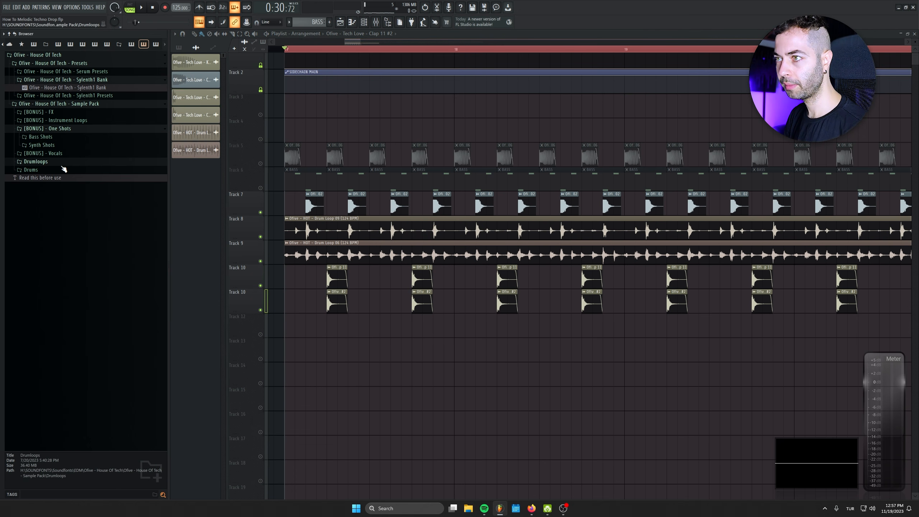
pyautogui.click(64, 170)
pyautogui.click(61, 188)
pyautogui.click(61, 217)
pyautogui.click(65, 256)
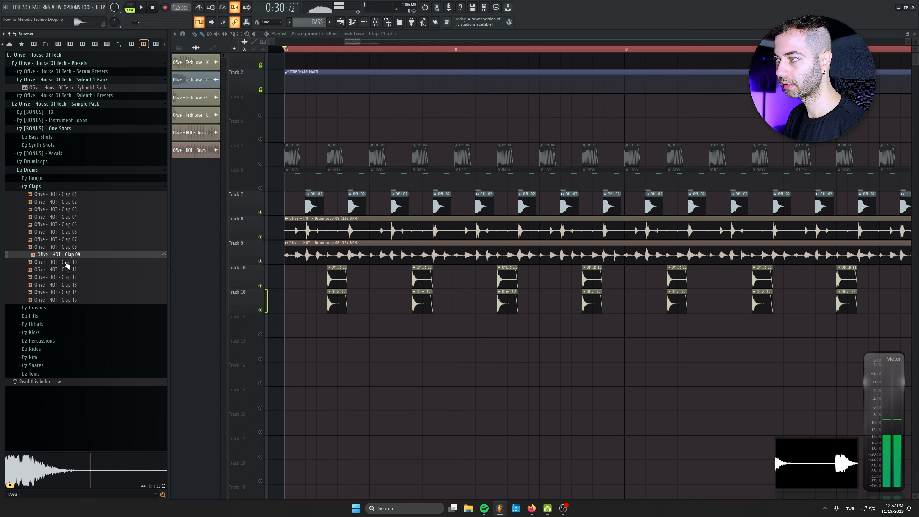
pyautogui.click(67, 285)
pyautogui.click(67, 270)
pyautogui.click(68, 284)
pyautogui.click(70, 279)
pyautogui.click(71, 294)
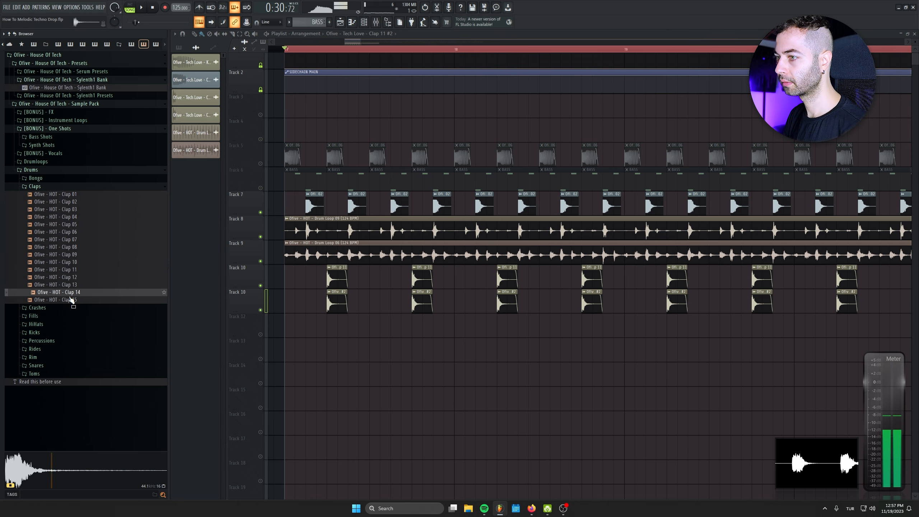
# Compare Clap 15 with Clap 14 and replace the cloned track's clap sample with Olive - HOT - Clap 14
pyautogui.click(71, 301)
pyautogui.click(72, 294)
pyautogui.moveTo(71, 294); pyautogui.dragTo(117, 295)
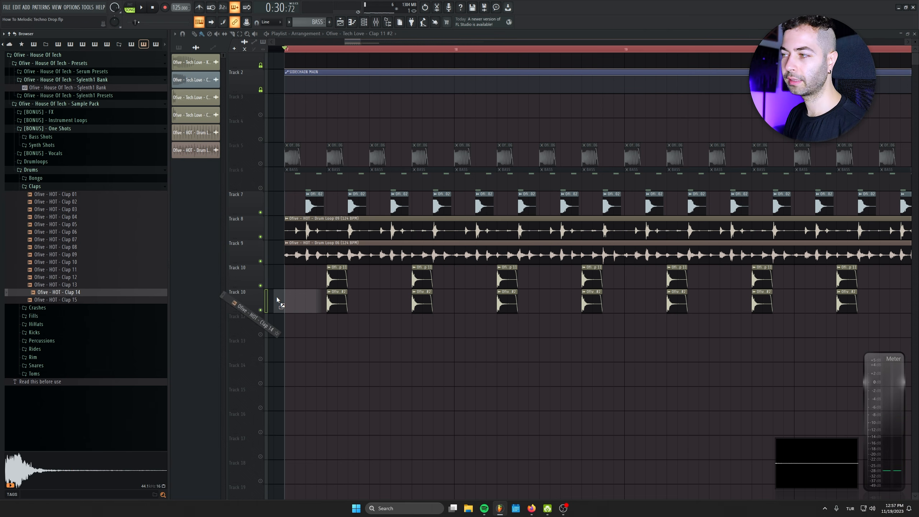
pyautogui.moveTo(277, 300); pyautogui.dragTo(337, 301)
# Solo the Clap 11 and Clap 14 tracks and toggle the Clap 14 layer to compare the sound
pyautogui.scroll(5, 275, 301)
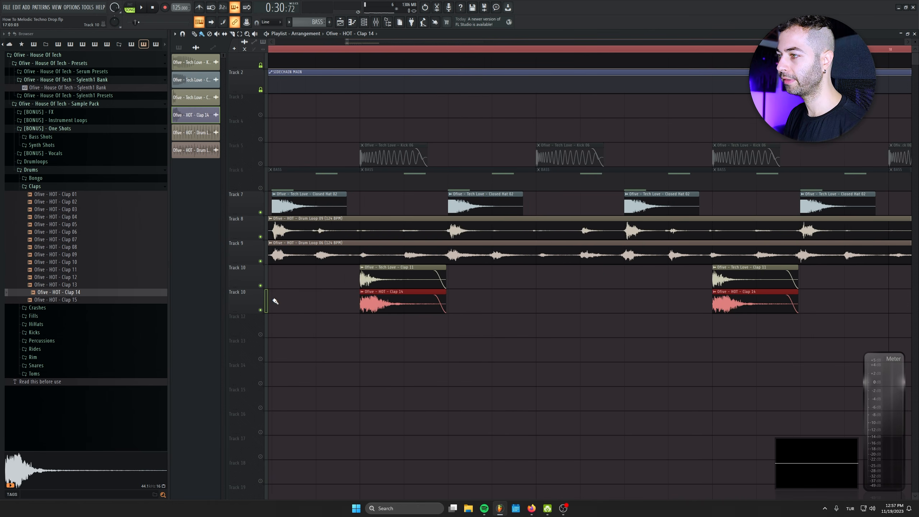
pyautogui.rightClick(257, 283)
pyautogui.rightClick(260, 286)
pyautogui.rightClick(261, 286)
pyautogui.click(260, 311)
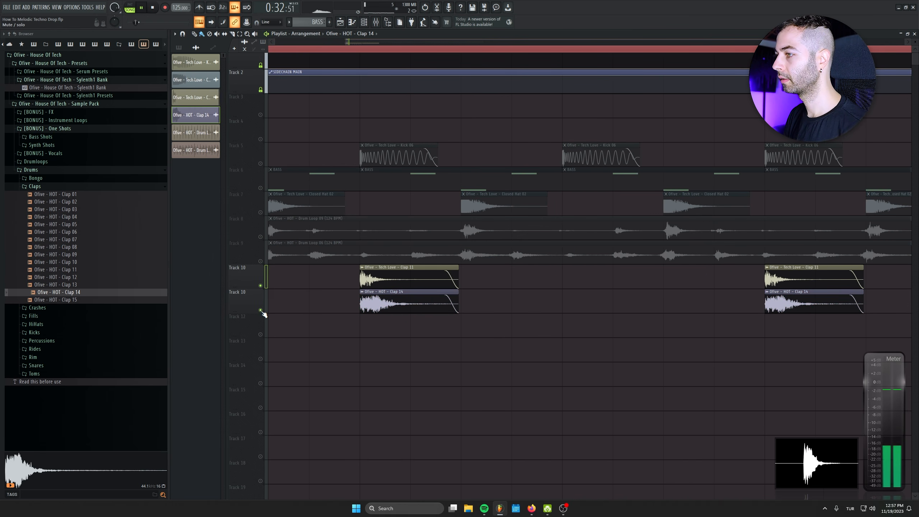
pyautogui.click(261, 310)
pyautogui.click(260, 310)
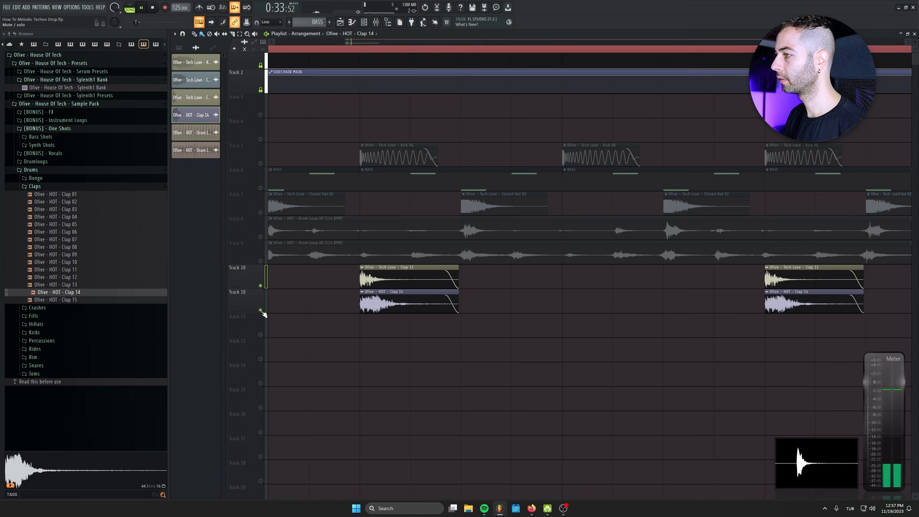
# Duplicate the clips of both clap tracks into the second half of the drop and save the project
pyautogui.doubleClick(412, 299)
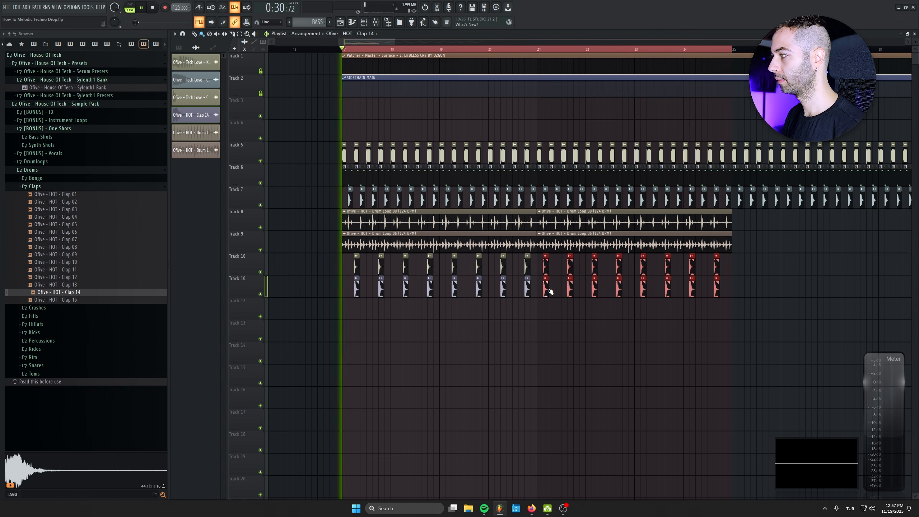
pyautogui.press('F9')
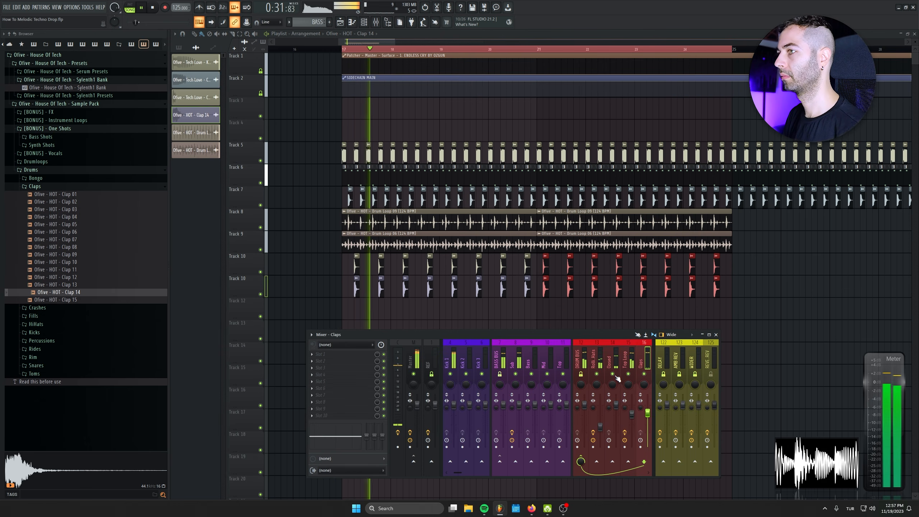
pyautogui.hotkey('ctrl', 's')
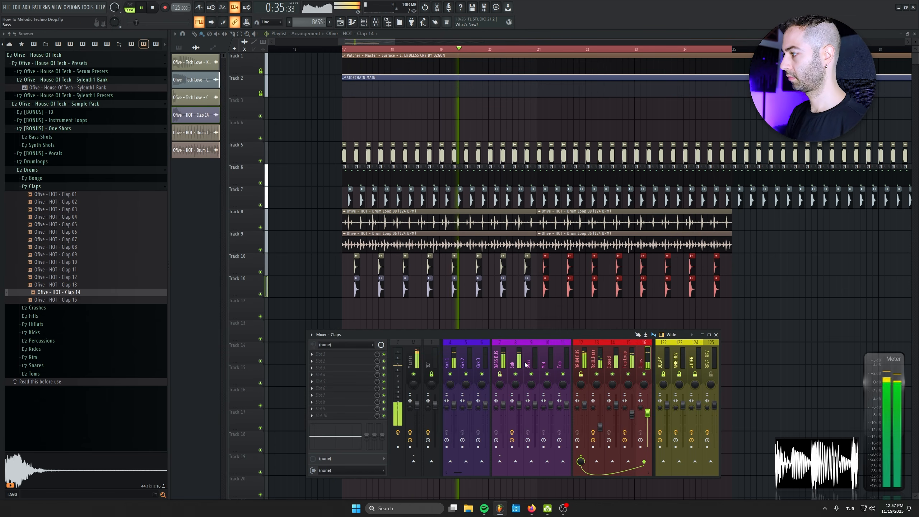
# Play the drop and compare the levels of the kick, bass and drum buses and their tracks in the mixer
pyautogui.click(579, 358)
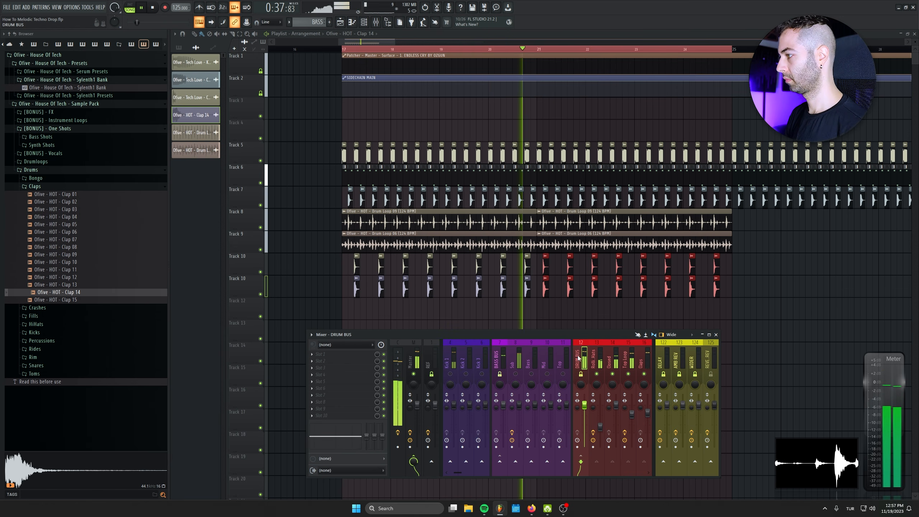
pyautogui.click(529, 375)
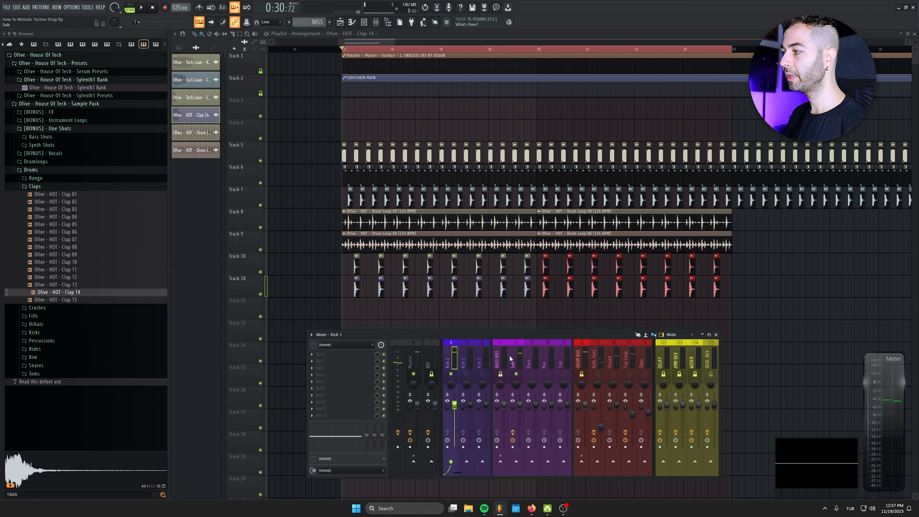
pyautogui.hscroll(-2, 455, 355)
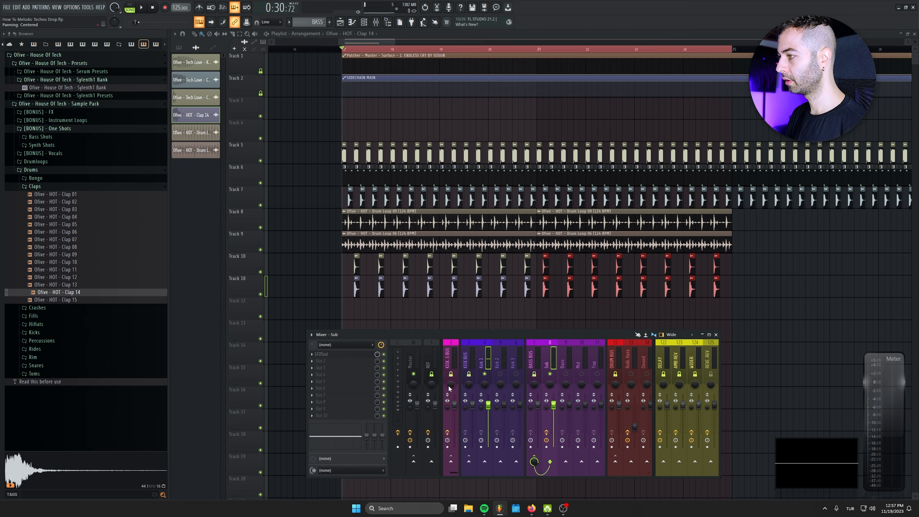
pyautogui.press('space')
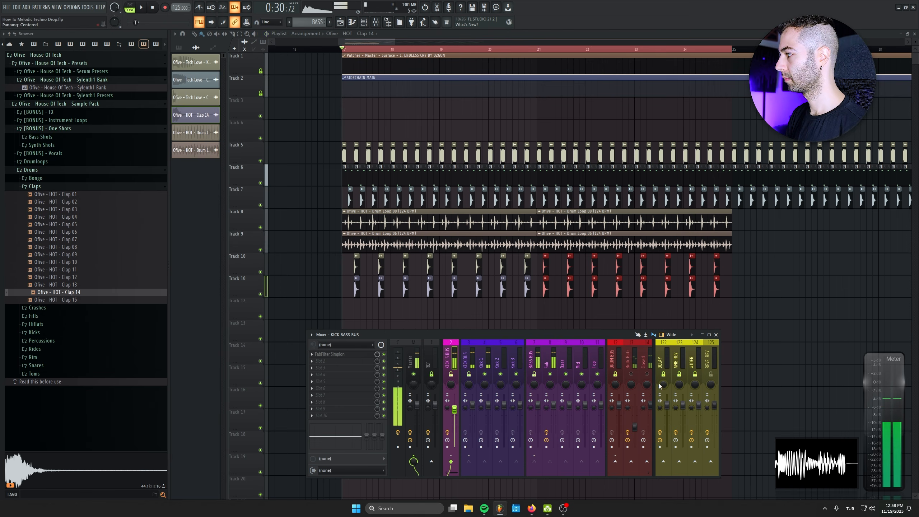
pyautogui.hscroll(3, 639, 368)
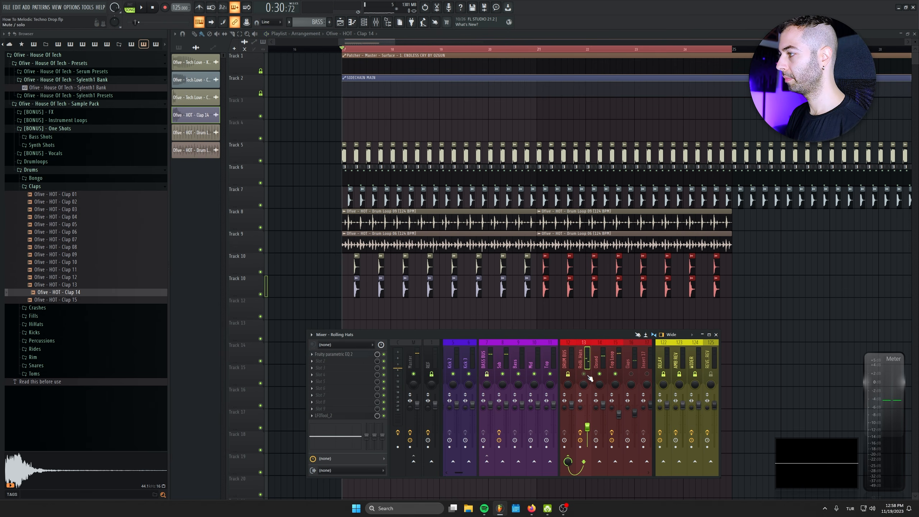
pyautogui.press('space')
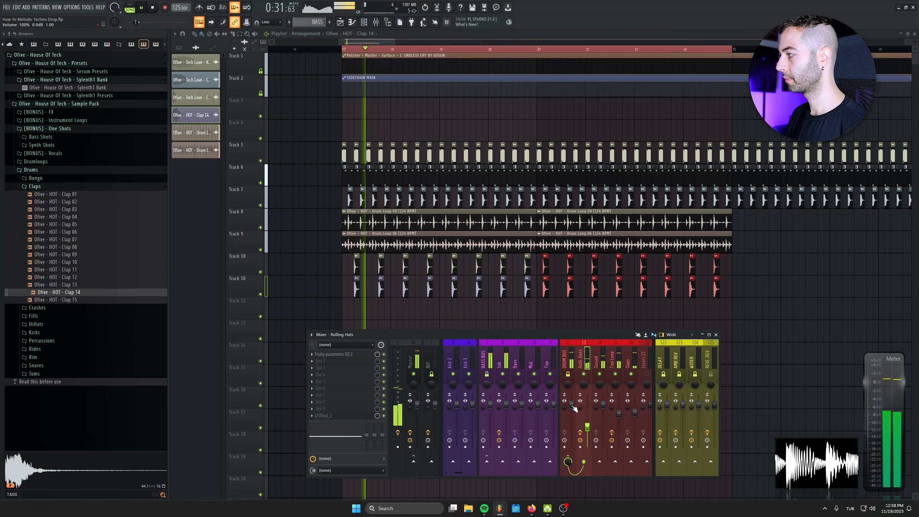
# Lower the Rolling Hats, Closed, Top Loop and Claps mixer tracks together, bringing the Closed fader to about -2.5 dB, and replay the drop
pyautogui.moveTo(586, 361); pyautogui.dragTo(636, 361)
pyautogui.moveTo(604, 406); pyautogui.dragTo(606, 414)
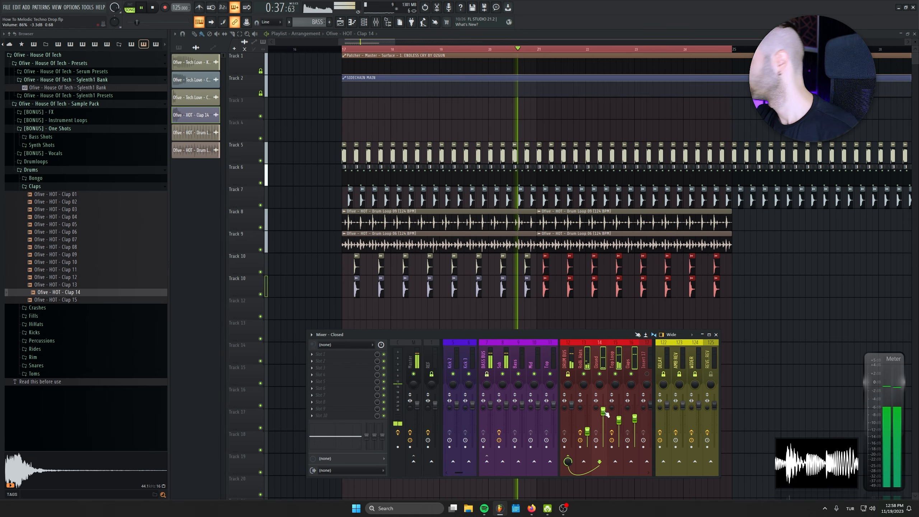
pyautogui.press('space')
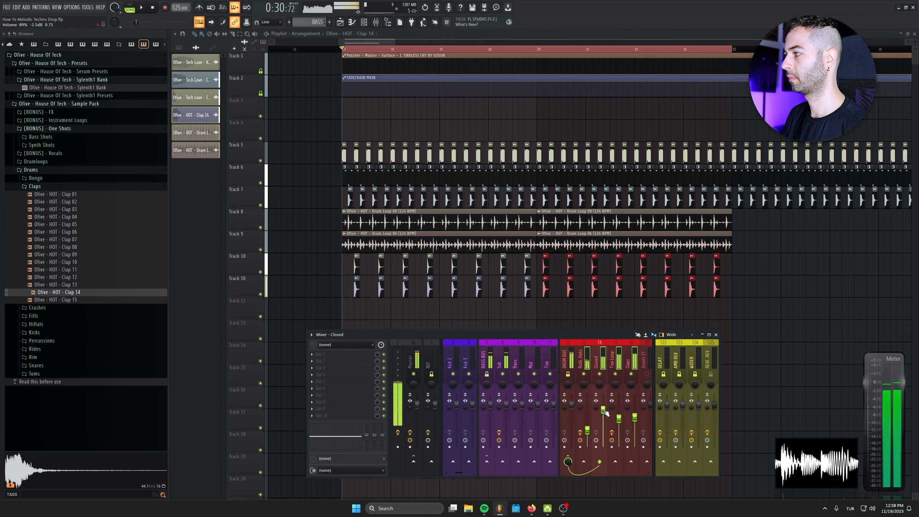
pyautogui.moveTo(750, 261); pyautogui.dragTo(549, 305)
pyautogui.scroll(4, 551, 305)
pyautogui.press('space')
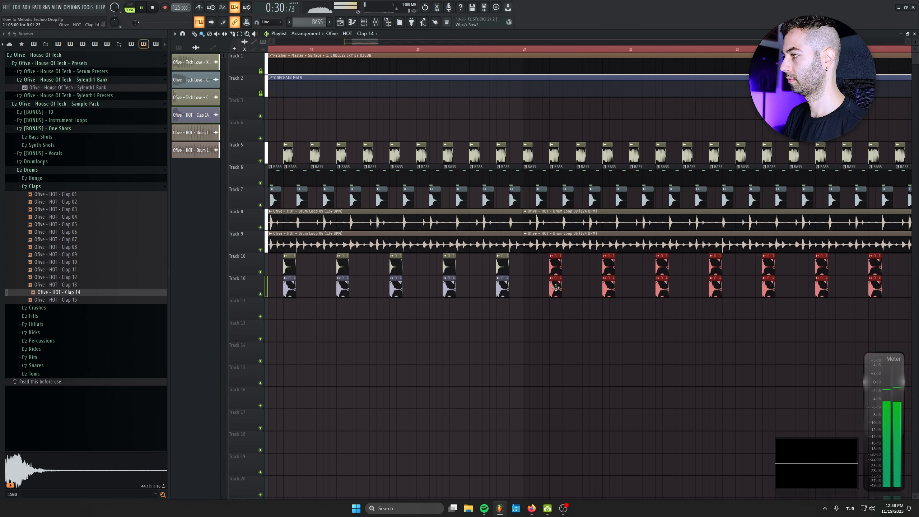
pyautogui.scroll(-4, 556, 287)
# Load FreeClip on the DRUM BUS and arrange the plugin and mixer so both can be seen
pyautogui.press('F9')
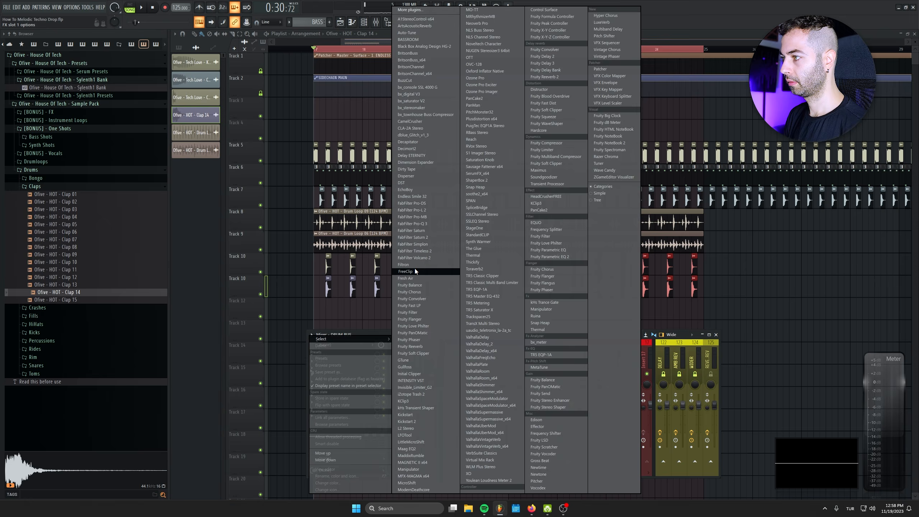
pyautogui.click(416, 270)
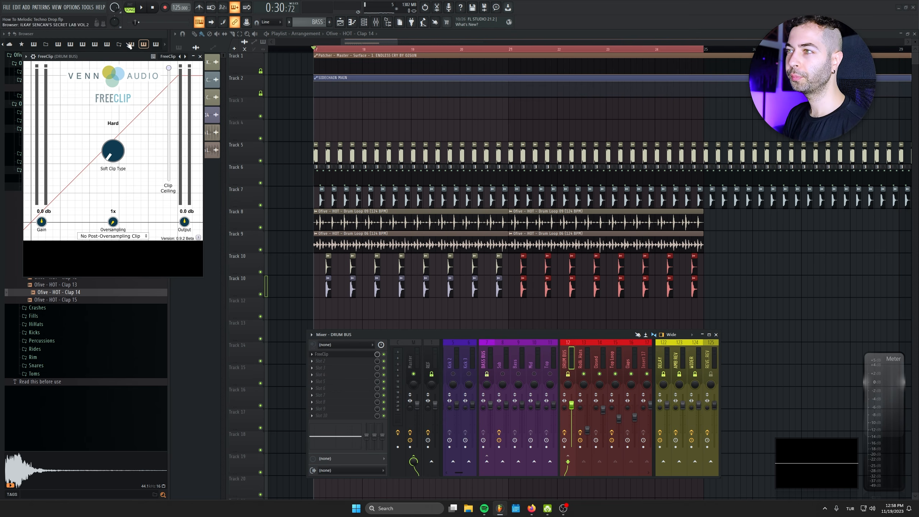
pyautogui.moveTo(114, 54); pyautogui.dragTo(264, 103)
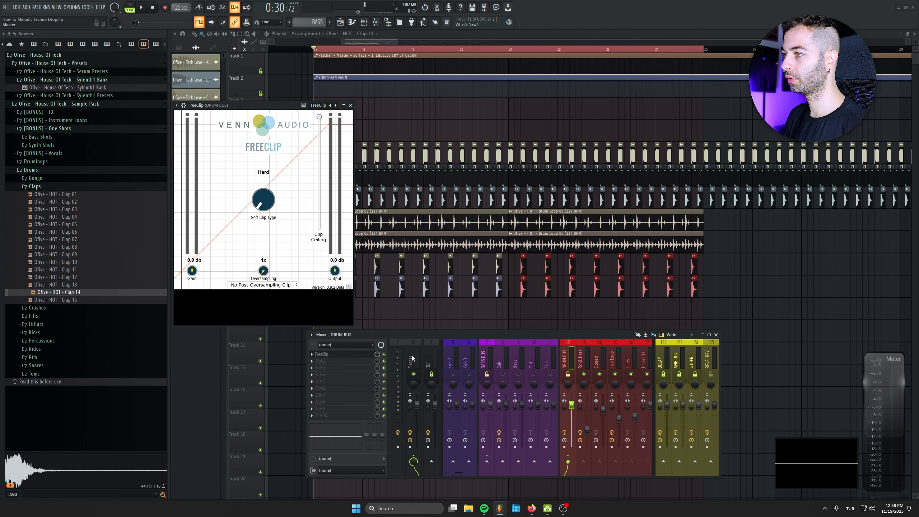
pyautogui.moveTo(425, 335); pyautogui.dragTo(415, 283)
# Lower FreeClip's clip ceiling on the DRUM BUS to -9.0 dB while checking an enlarged waveform view, and close the plugin and mixer
pyautogui.moveTo(319, 118); pyautogui.dragTo(320, 126)
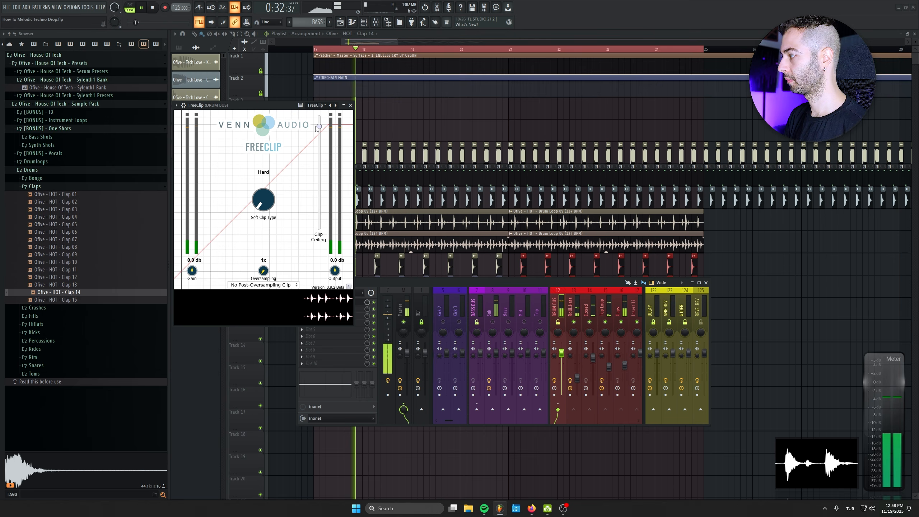
pyautogui.moveTo(320, 127); pyautogui.dragTo(321, 137)
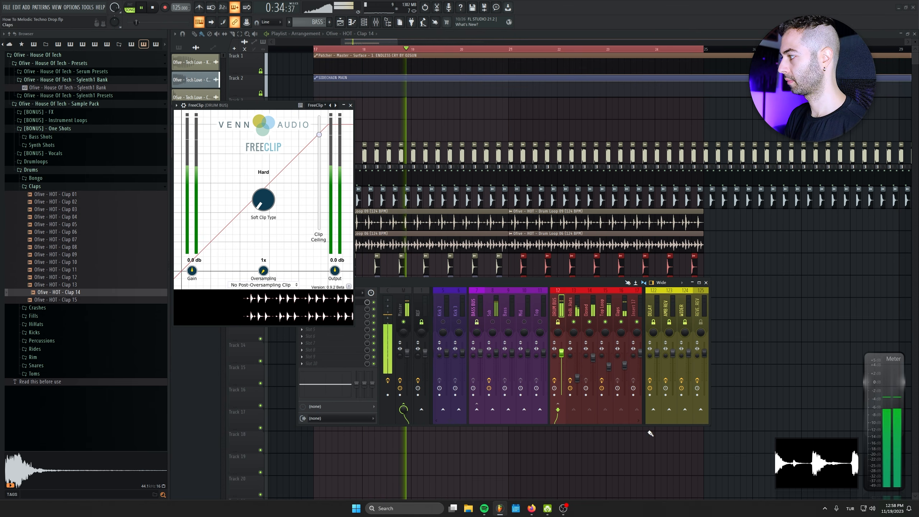
pyautogui.moveTo(775, 438); pyautogui.dragTo(474, 300)
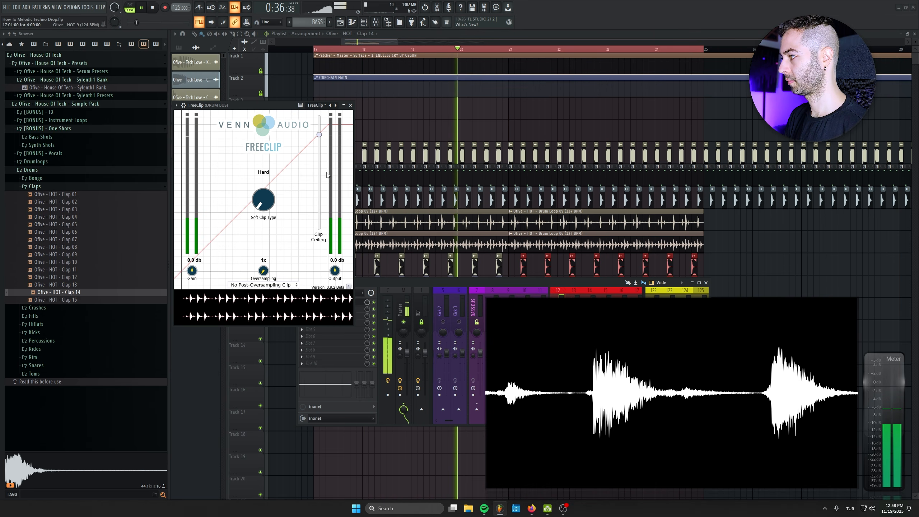
pyautogui.moveTo(319, 135)
pyautogui.mouseDown()
pyautogui.moveTo(318, 152)
pyautogui.moveTo(316, 145)
pyautogui.mouseUp()
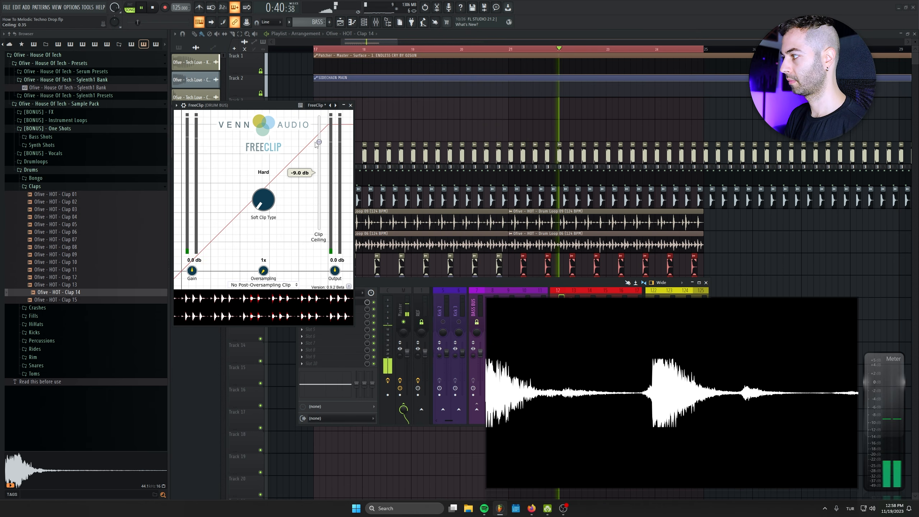
pyautogui.press('space')
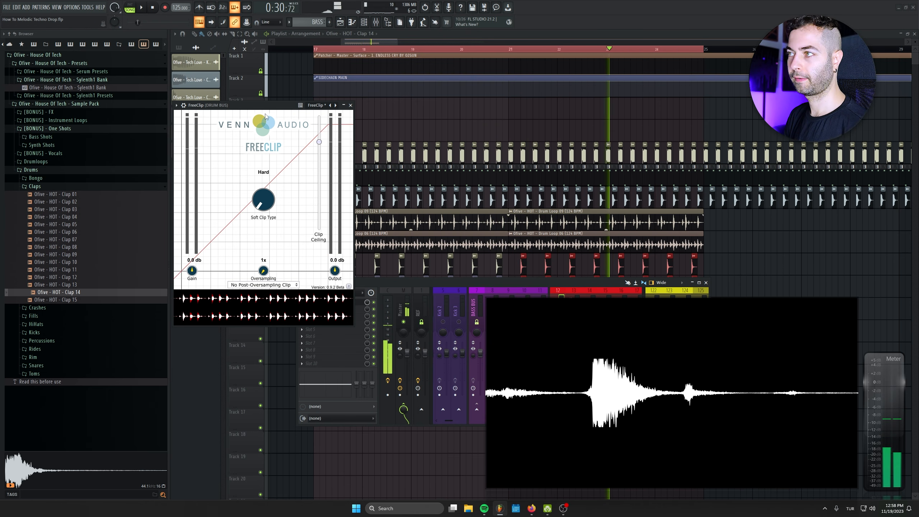
pyautogui.moveTo(486, 297); pyautogui.dragTo(715, 409)
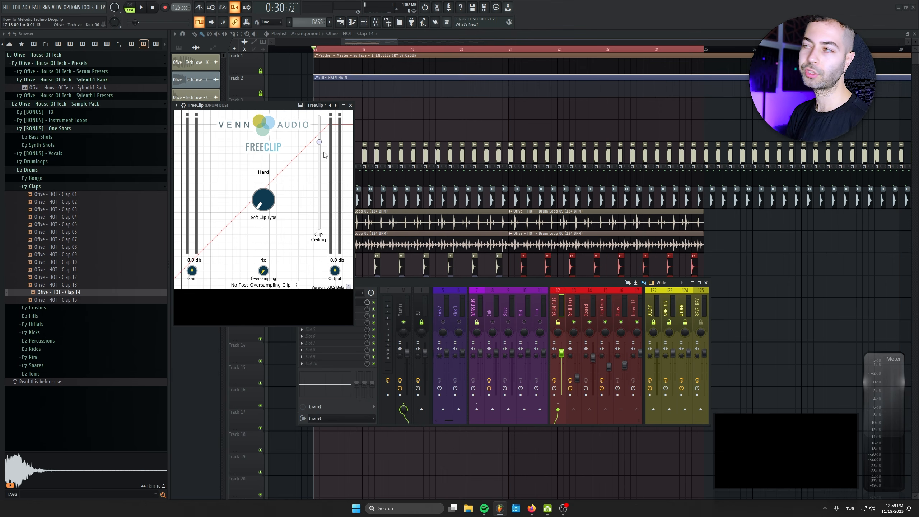
pyautogui.click(350, 105)
pyautogui.click(706, 282)
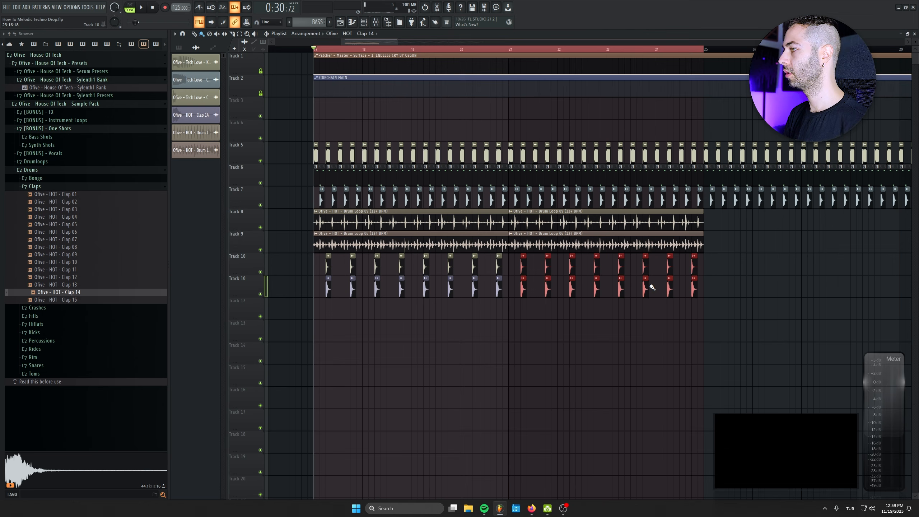
# Duplicate the drum loop and clap clips until they reach the end of the kick and BASS clips, and save the project
pyautogui.moveTo(761, 223); pyautogui.dragTo(271, 353)
pyautogui.moveTo(343, 238)
pyautogui.mouseDown()
pyautogui.moveTo(780, 235)
pyautogui.moveTo(291, 353)
pyautogui.mouseUp()
pyautogui.scroll(-3, 739, 236)
pyautogui.hotkey('ctrl', 'b')
pyautogui.hotkey('ctrl', 's')
pyautogui.keyDown('ctrl'); pyautogui.scroll(-3, 349, 339); pyautogui.keyUp('ctrl')
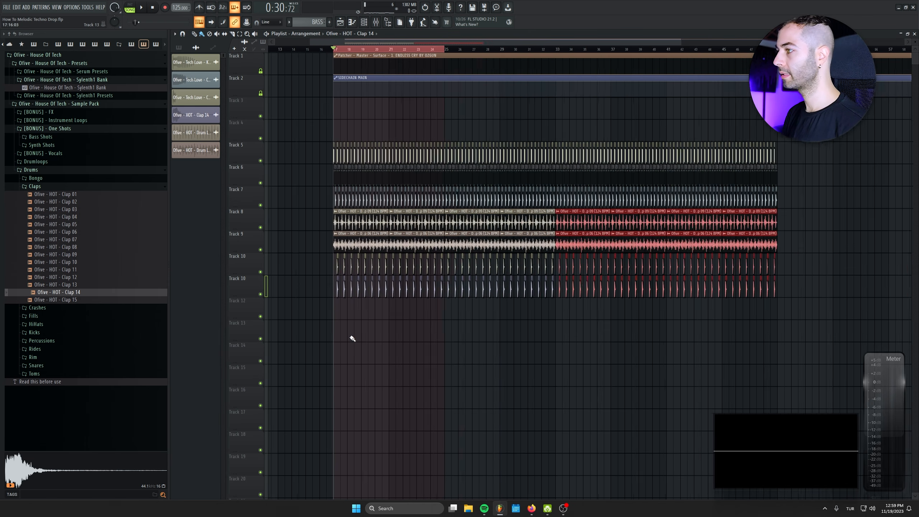
# Set the playlist's time selection over the whole drop from bar 17 through bar 48 and play its start
pyautogui.keyDown('ctrl'); pyautogui.doubleClick(653, 198); pyautogui.keyUp('ctrl')
pyautogui.click(653, 197)
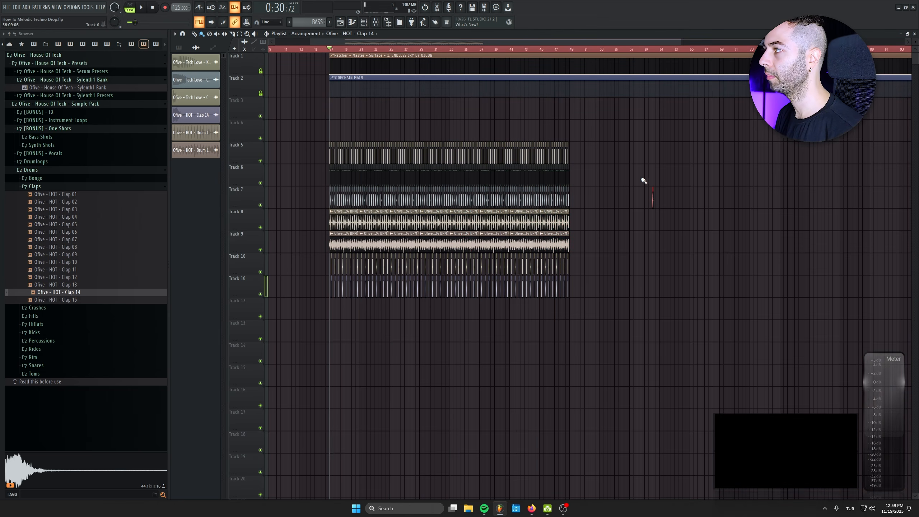
pyautogui.moveTo(331, 52); pyautogui.dragTo(567, 57)
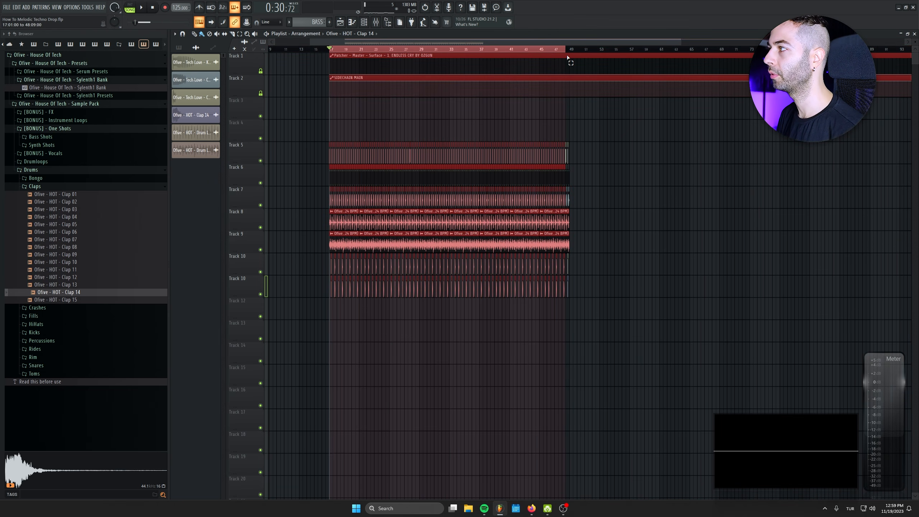
pyautogui.rightClick(726, 268)
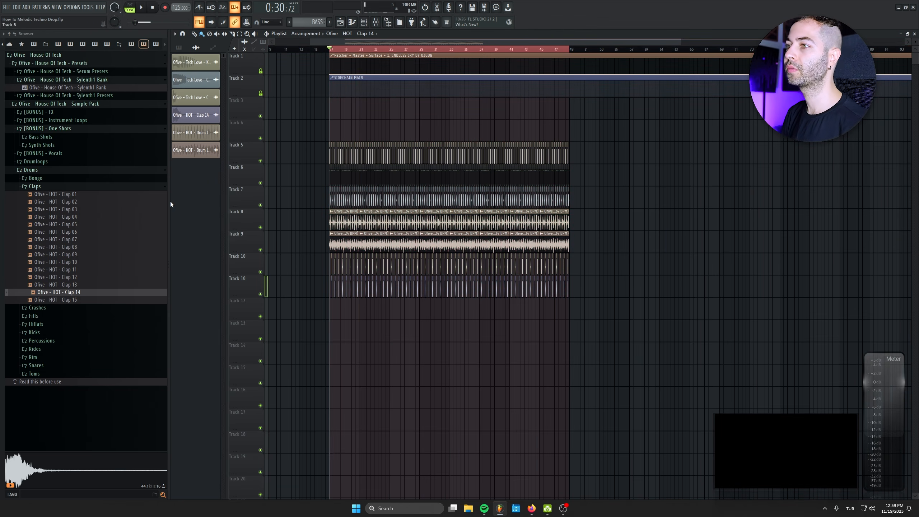
pyautogui.press('space')
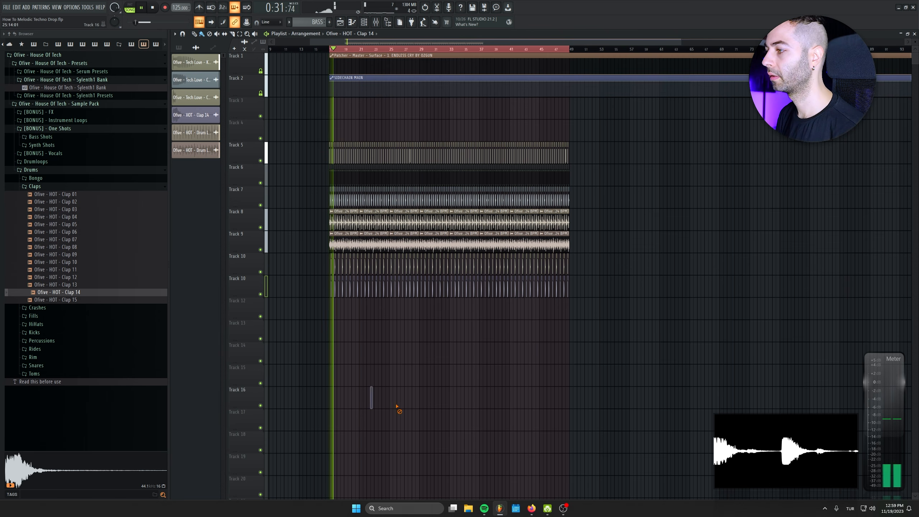
pyautogui.press('space')
# Audition Bongo 04, 03 and 02 from the sample pack's Drums folder
pyautogui.click(54, 179)
pyautogui.click(56, 209)
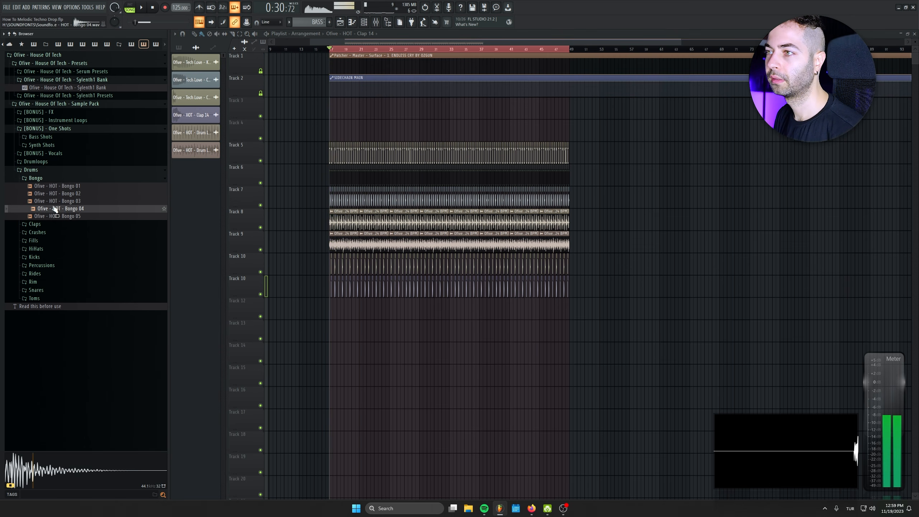
pyautogui.click(55, 201)
pyautogui.click(55, 193)
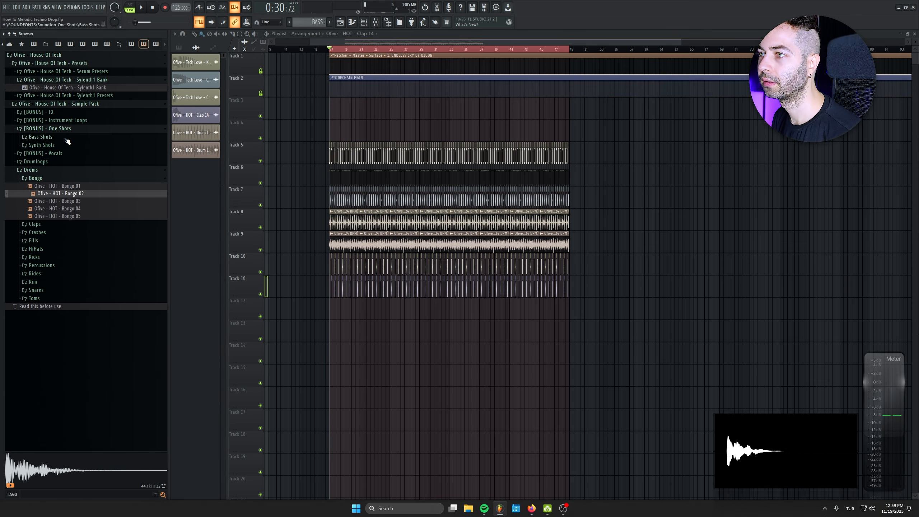
pyautogui.click(51, 177)
# Audition House Of Tech Drum Loops 25, 18, 20 and 21 from the sample pack
pyautogui.click(54, 162)
pyautogui.click(75, 351)
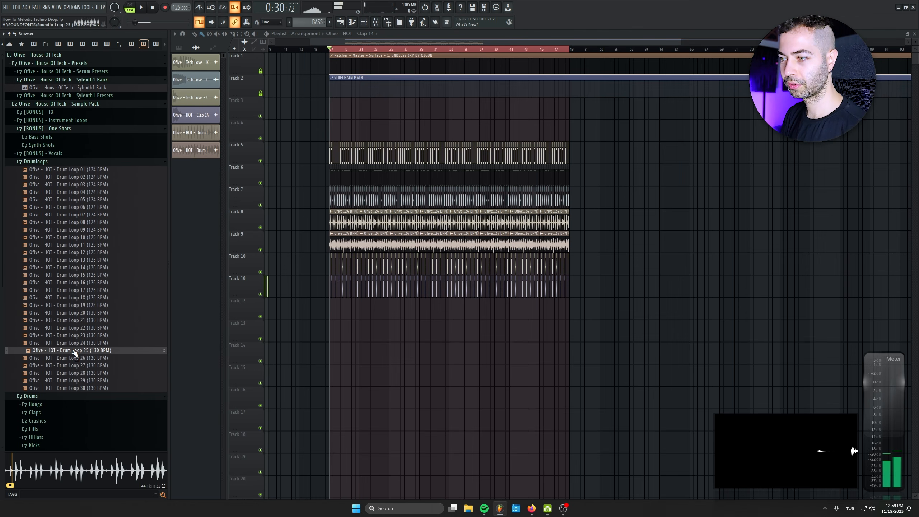
pyautogui.click(76, 297)
pyautogui.click(77, 314)
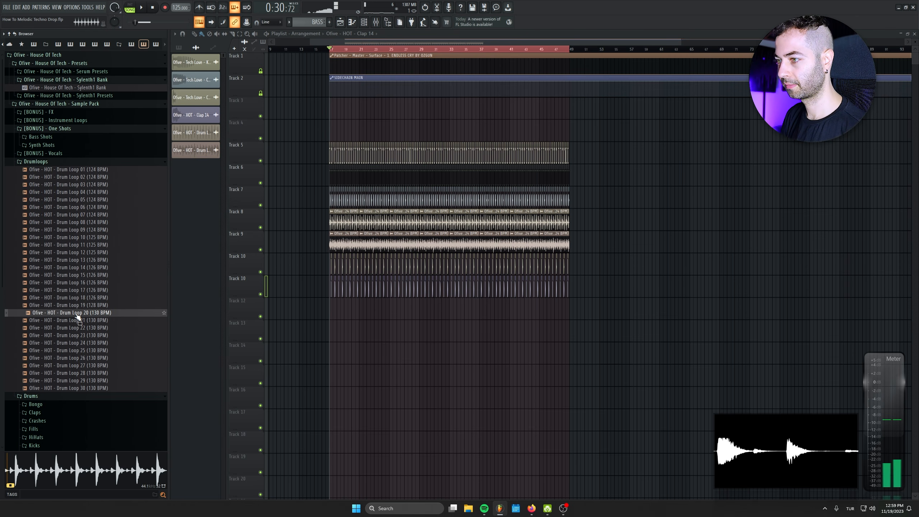
pyautogui.click(78, 320)
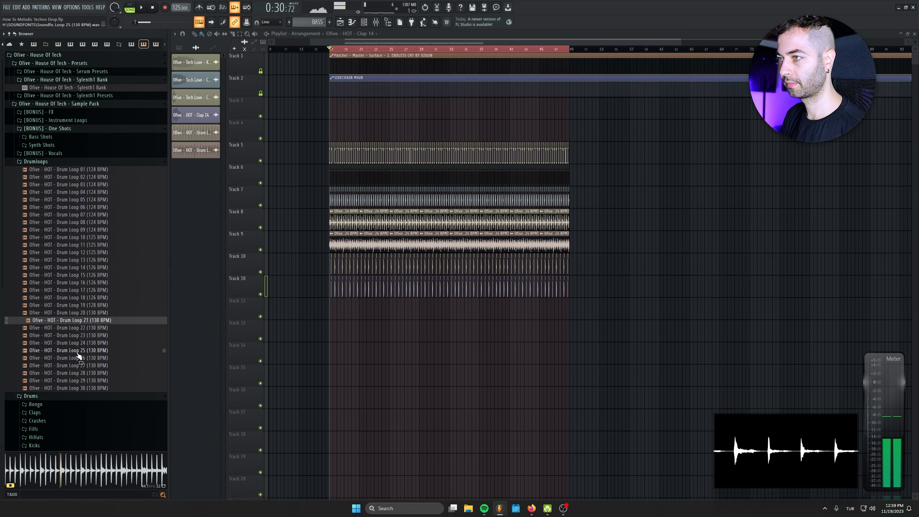
# Place Olive - HOT - Drum Loop 21 (130 BPM) on Track 12 at the start of the drop
pyautogui.scroll(-2, 79, 327)
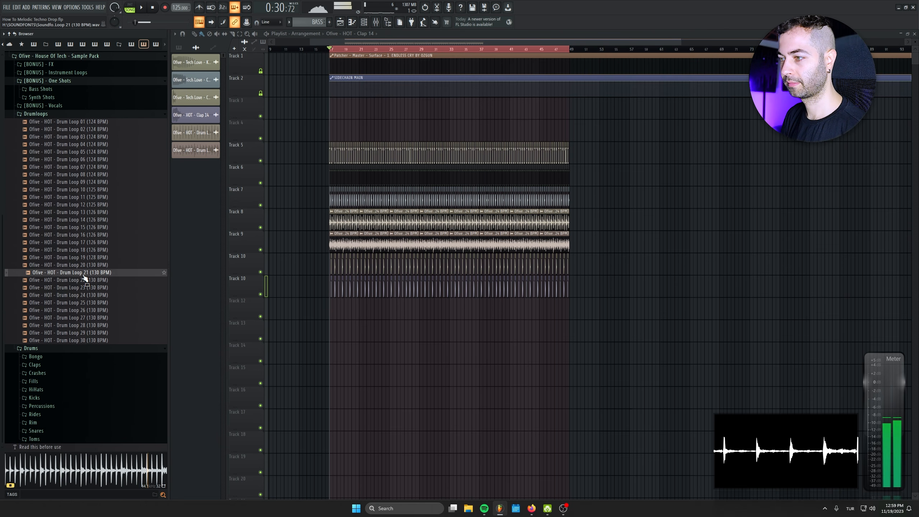
pyautogui.moveTo(84, 277); pyautogui.dragTo(392, 333)
pyautogui.moveTo(344, 307); pyautogui.dragTo(340, 307)
pyautogui.scroll(4, 306, 330)
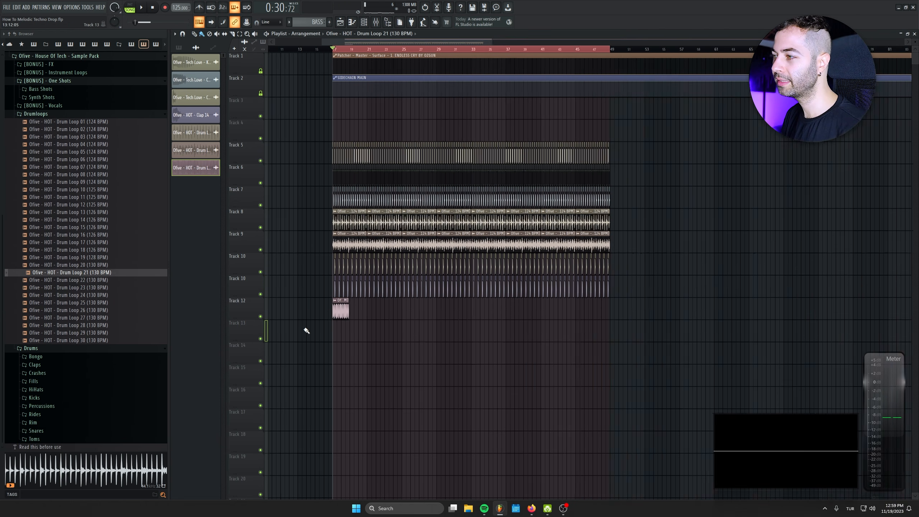
# Fit Drum Loop 21 to the project tempo using the estimated 130 BPM and add a second copy after it on Track 12
pyautogui.doubleClick(369, 314)
pyautogui.rightClick(211, 141)
pyautogui.click(214, 149)
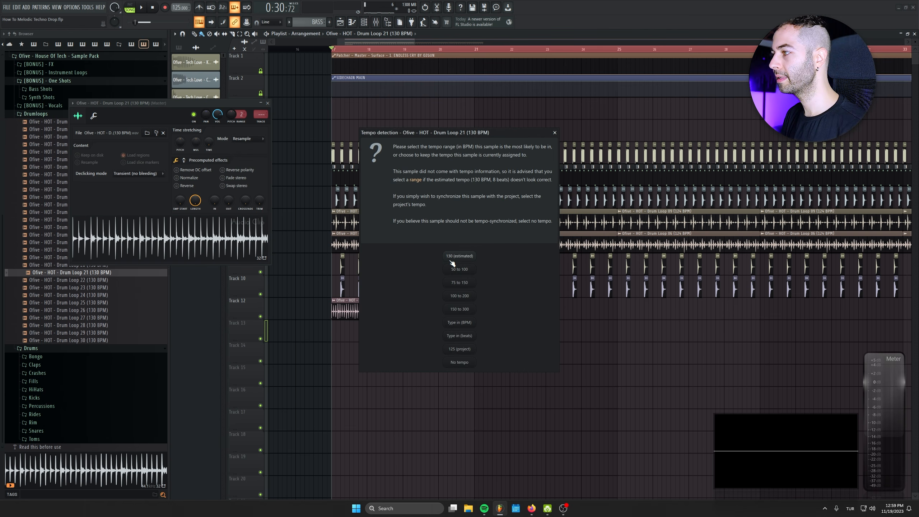
pyautogui.click(451, 260)
pyautogui.click(421, 308)
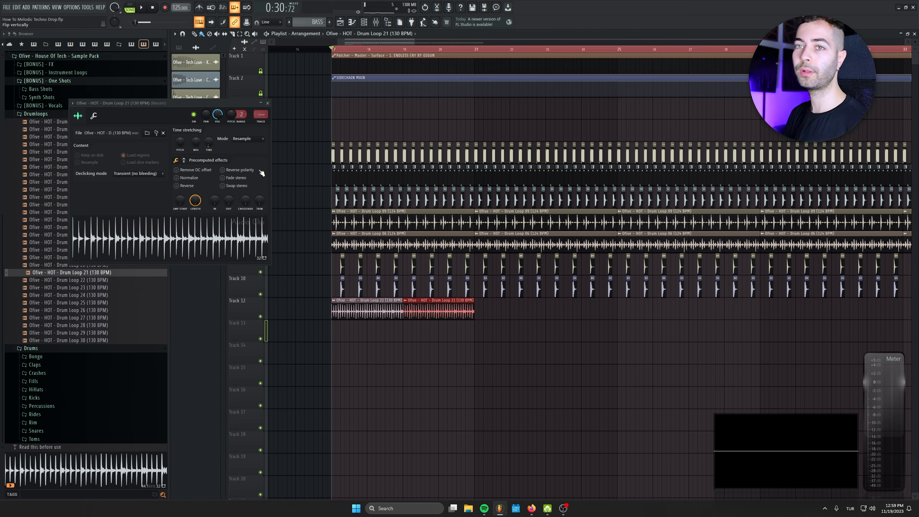
# Route Drum Loop 21 to mixer track 17 and name that track top loop 2
pyautogui.moveTo(259, 116); pyautogui.dragTo(260, 108)
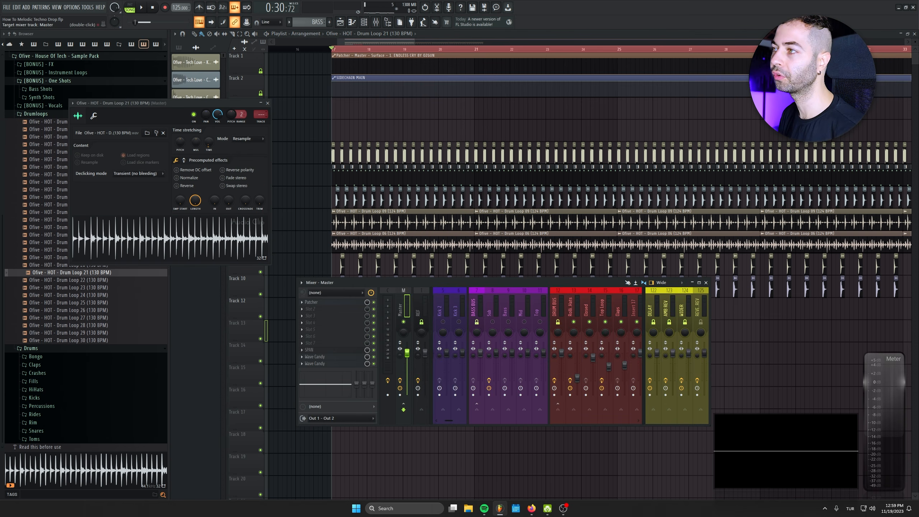
pyautogui.doubleClick(259, 115)
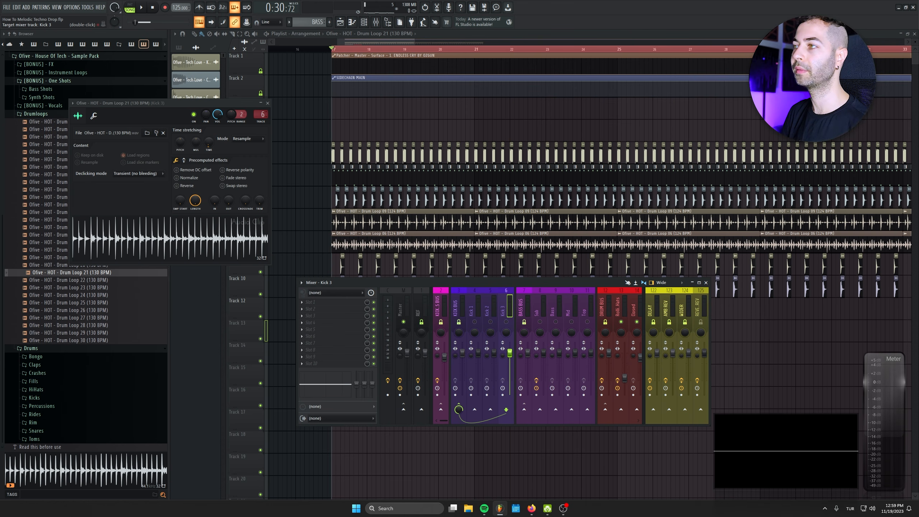
pyautogui.moveTo(260, 115); pyautogui.dragTo(260, 103)
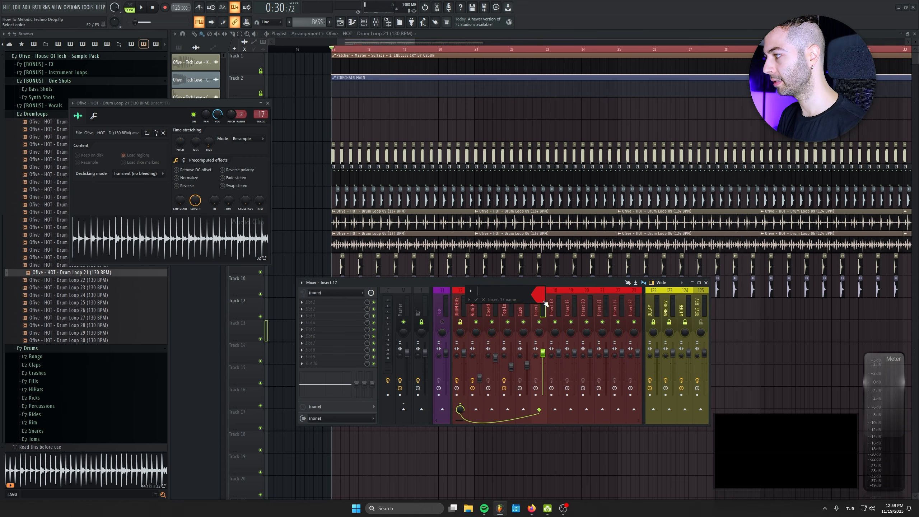
pyautogui.press('space')
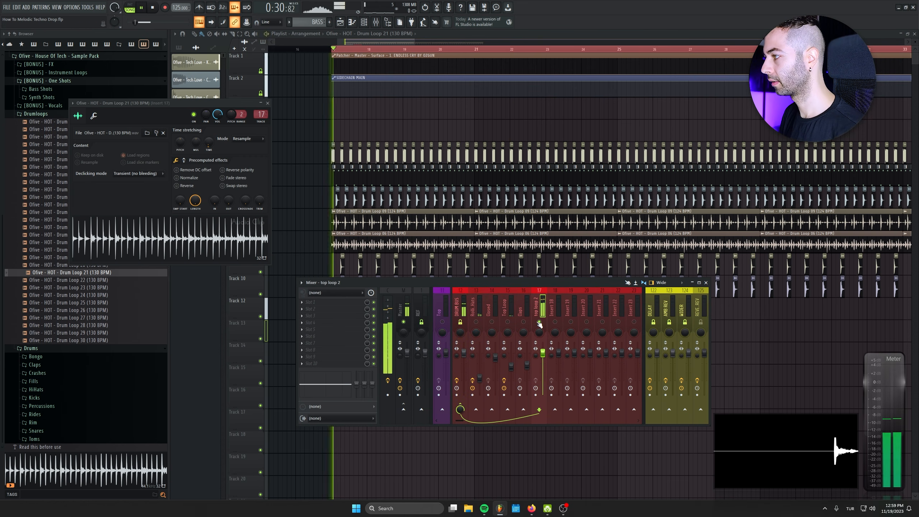
pyautogui.press('space')
# Add Fruity Parametric EQ 2 with the LOWCUT preset and a raised cutoff to top loop 2, and lower the track's volume
pyautogui.click(334, 300)
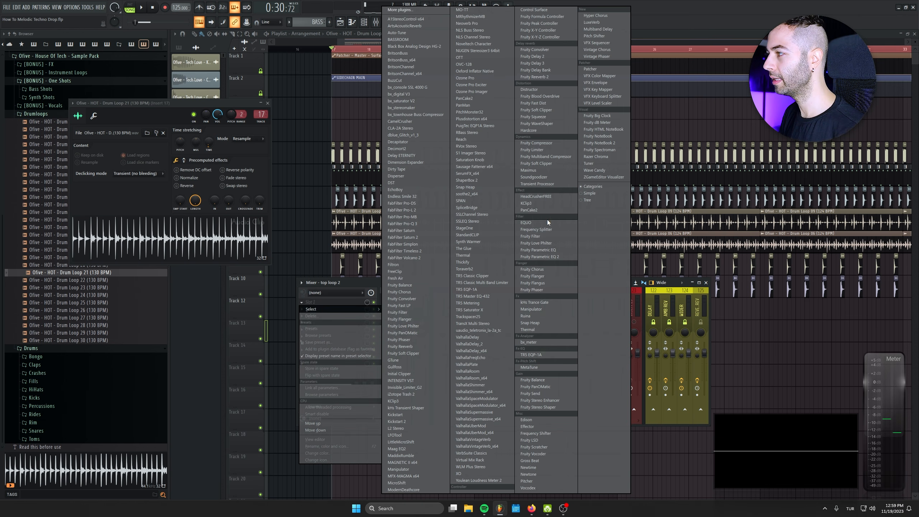
pyautogui.click(551, 258)
pyautogui.click(45, 75)
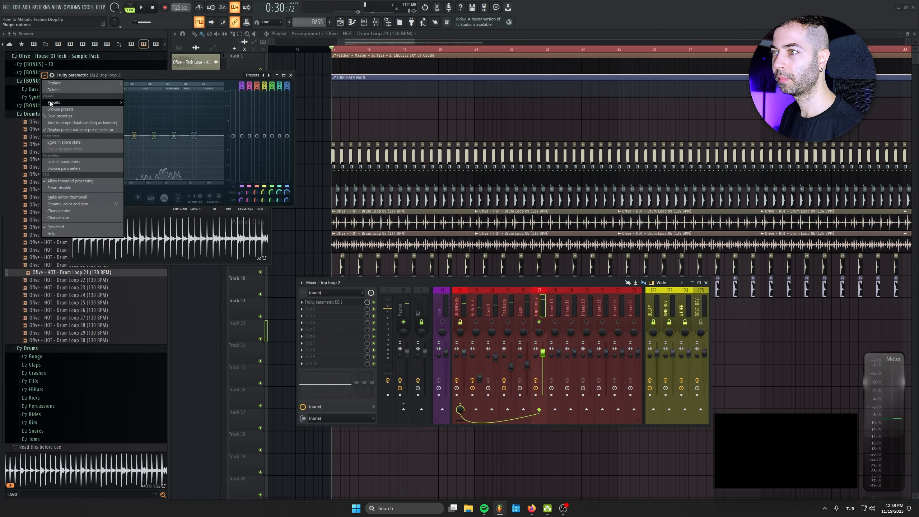
pyautogui.moveTo(58, 102)
pyautogui.click(137, 136)
pyautogui.press('space')
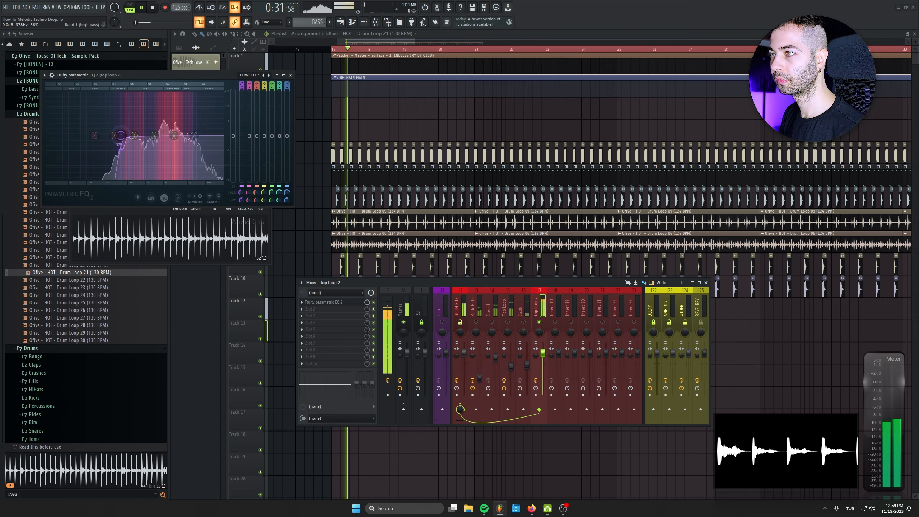
pyautogui.moveTo(129, 135); pyautogui.dragTo(141, 135)
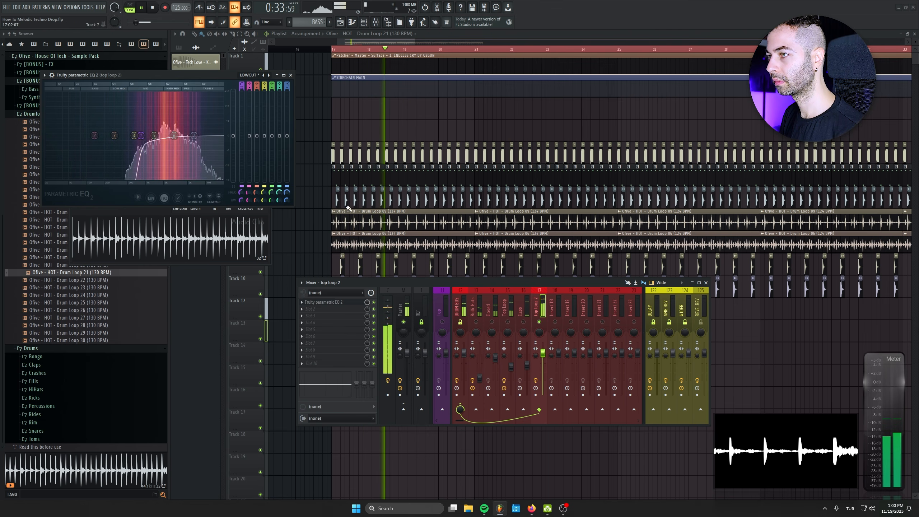
pyautogui.moveTo(547, 355); pyautogui.dragTo(547, 373)
pyautogui.press('space')
# Copy LFOTool_2 from the Rolling Hats track to top loop 2 and set its LFO depth to 100
pyautogui.click(473, 313)
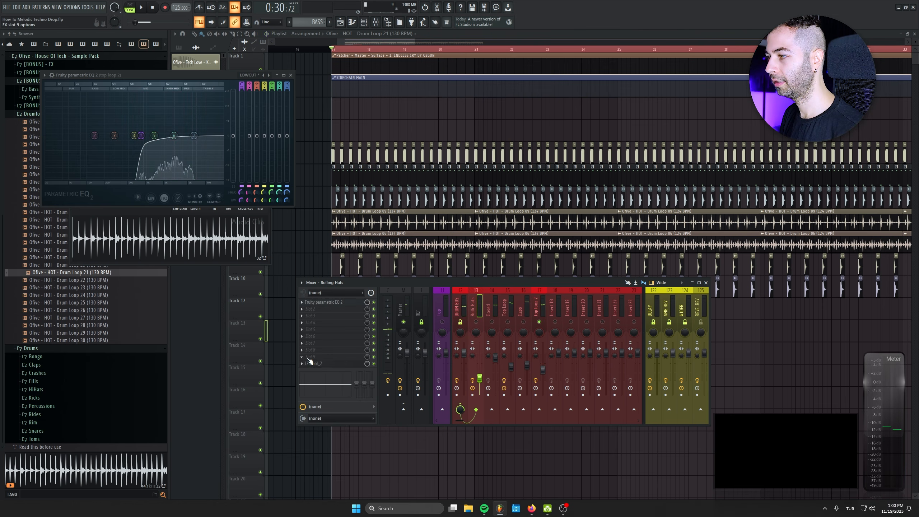
pyautogui.click(302, 364)
pyautogui.moveTo(329, 373); pyautogui.dragTo(332, 309)
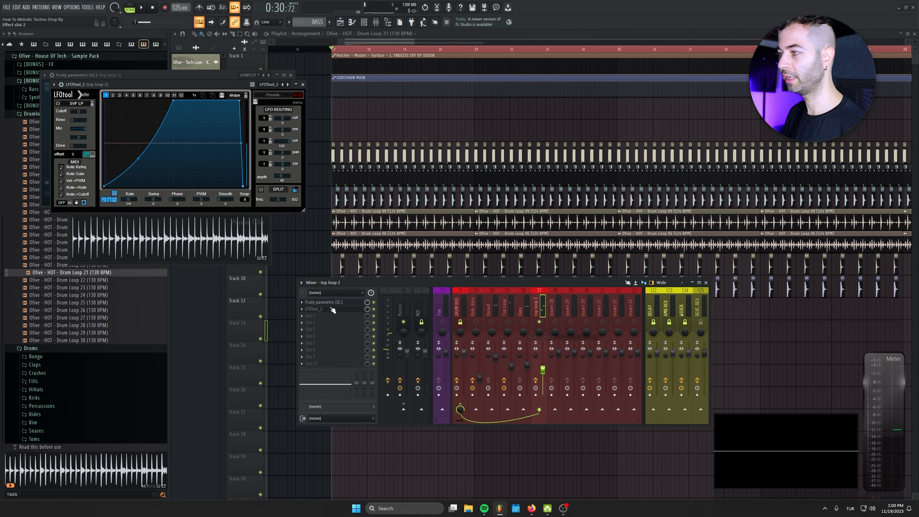
pyautogui.press('space')
pyautogui.moveTo(286, 181); pyautogui.dragTo(306, 177)
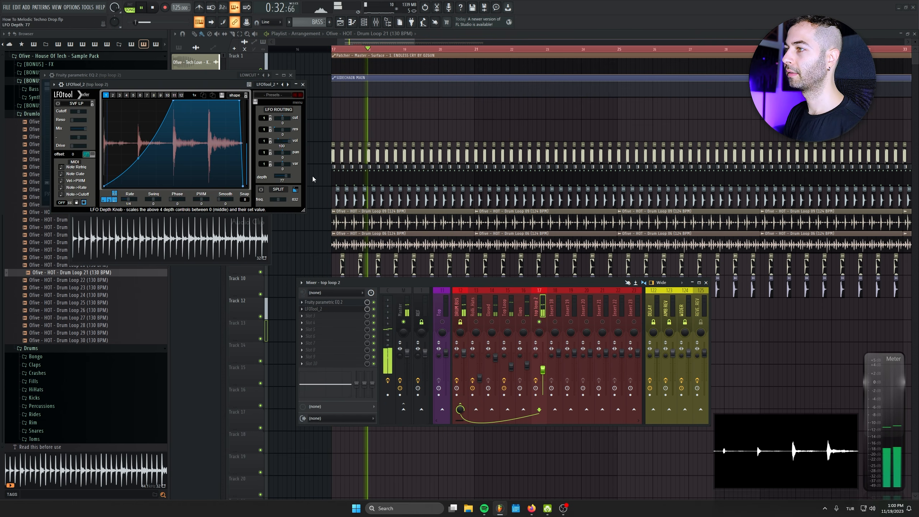
pyautogui.moveTo(364, 179); pyautogui.dragTo(321, 180)
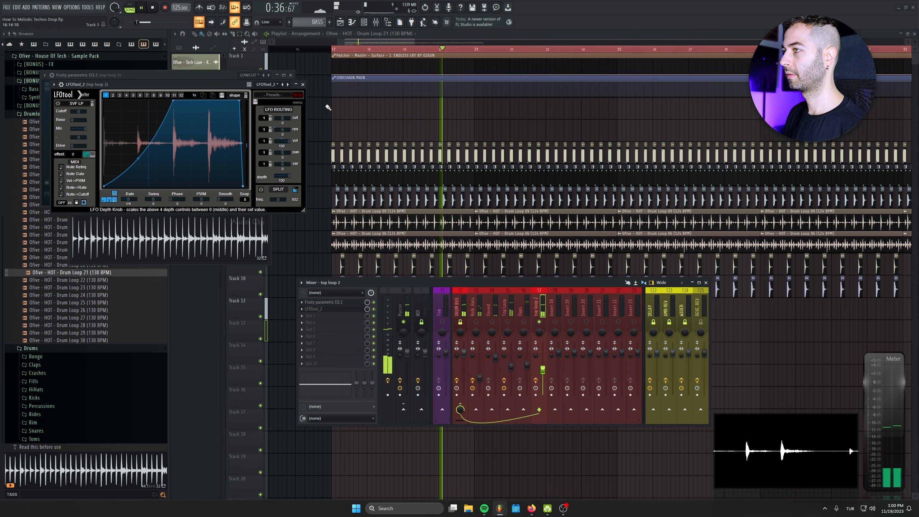
pyautogui.press('space')
pyautogui.click(303, 84)
pyautogui.click(290, 75)
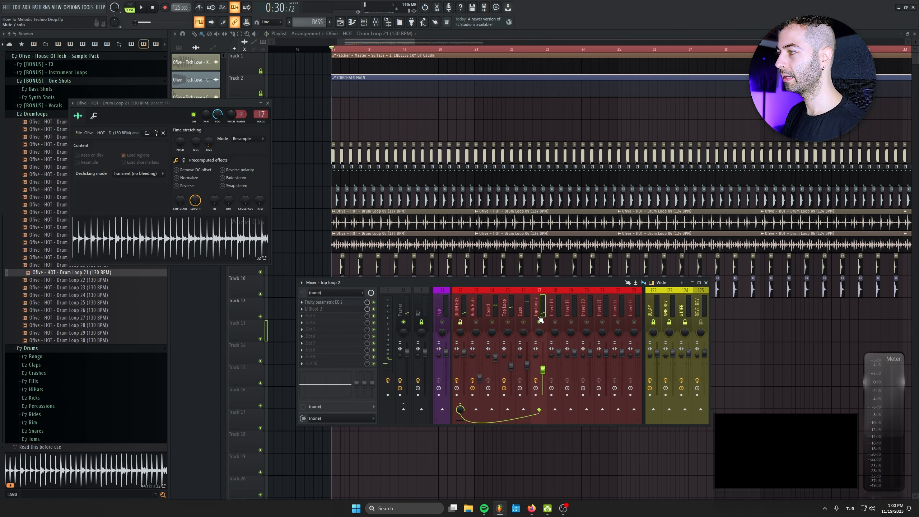
# Rebalance the volume of top loop 2 against the full drum mix during playback
pyautogui.press('space')
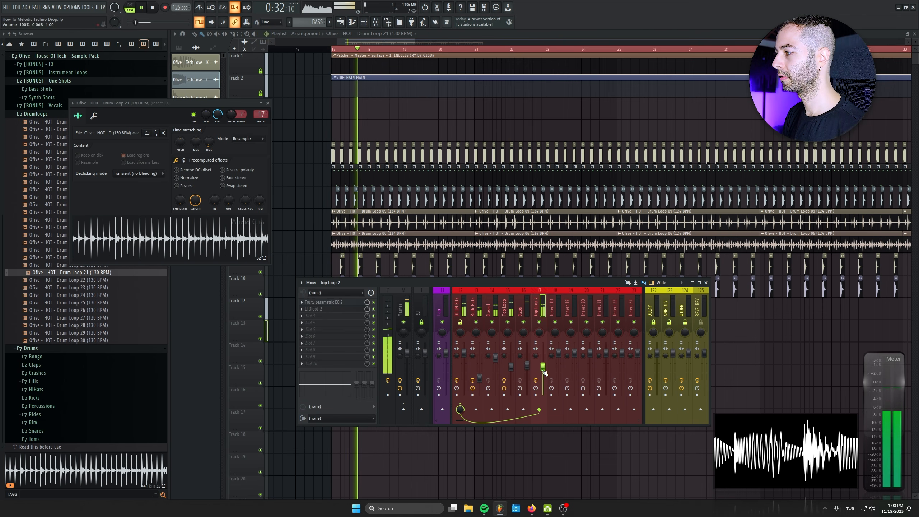
pyautogui.moveTo(543, 371)
pyautogui.mouseDown()
pyautogui.moveTo(543, 358)
pyautogui.moveTo(544, 381)
pyautogui.mouseUp()
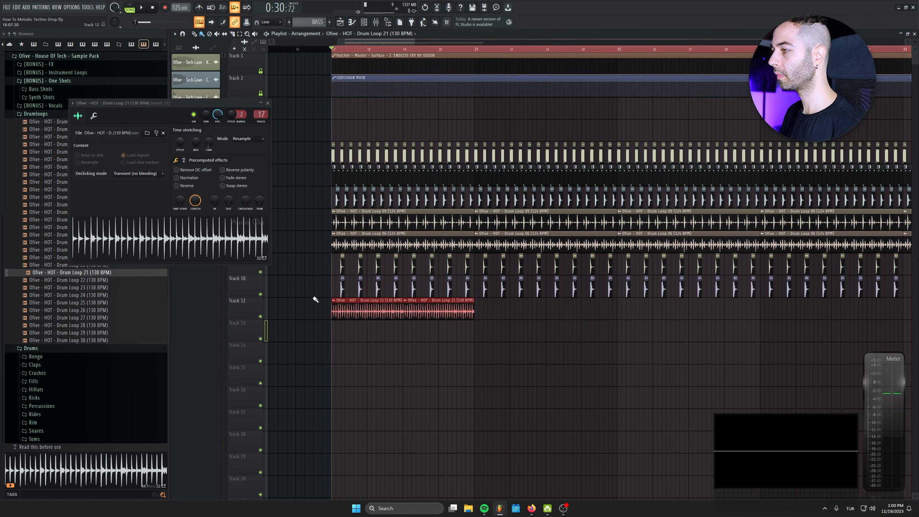
# Mute Track 12 and duplicate its Drum Loop 21 clips, positioning them across only the second half of the drop
pyautogui.moveTo(362, 312); pyautogui.dragTo(536, 323)
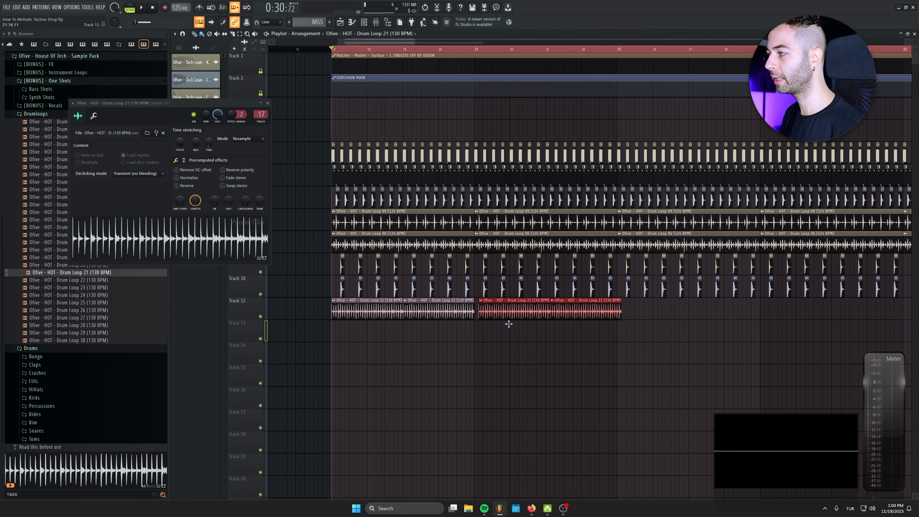
pyautogui.click(262, 316)
pyautogui.scroll(-4, 386, 365)
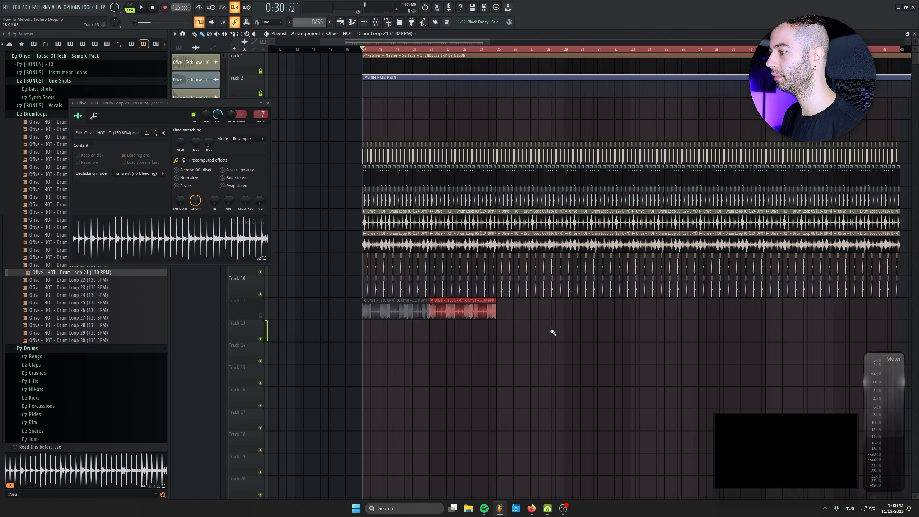
pyautogui.moveTo(551, 332); pyautogui.dragTo(376, 310)
pyautogui.moveTo(379, 312); pyautogui.dragTo(514, 312)
pyautogui.moveTo(680, 318); pyautogui.dragTo(656, 315)
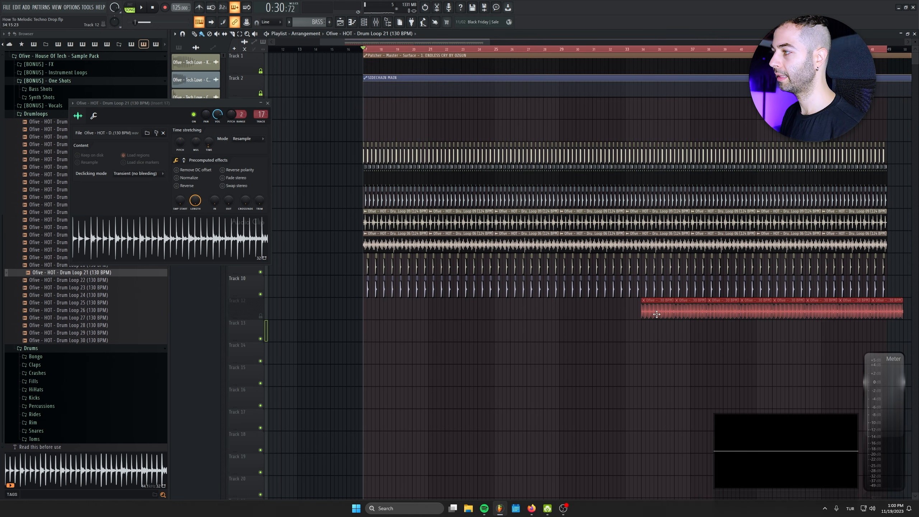
pyautogui.moveTo(540, 388); pyautogui.dragTo(505, 364)
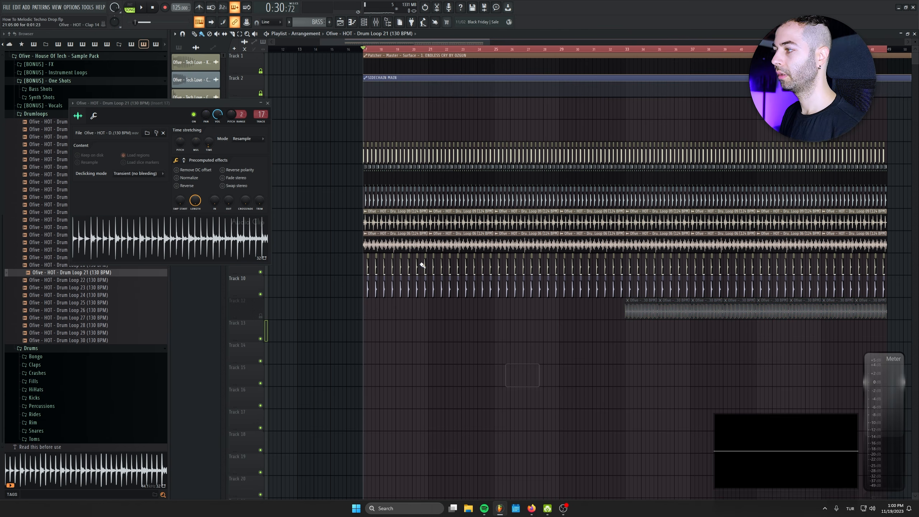
pyautogui.click(268, 103)
# Create a new pattern named LEADS and place it on Track 14 at the start of the drop
pyautogui.click(329, 22)
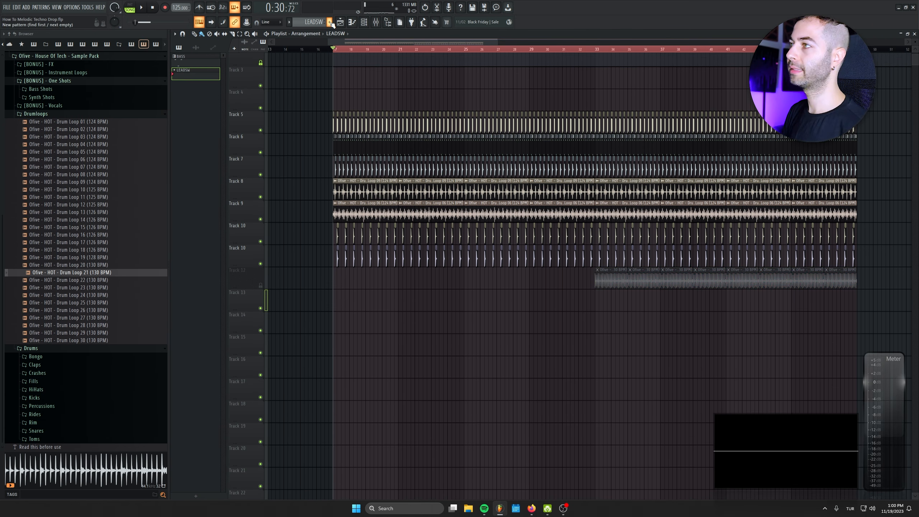
pyautogui.write('LEADSW')
pyautogui.press('BackSpace')
pyautogui.press('Return')
# Show all channels in the channel rack, open the stab Serum synth and audition its sound with a few notes
pyautogui.click(364, 22)
pyautogui.click(376, 125)
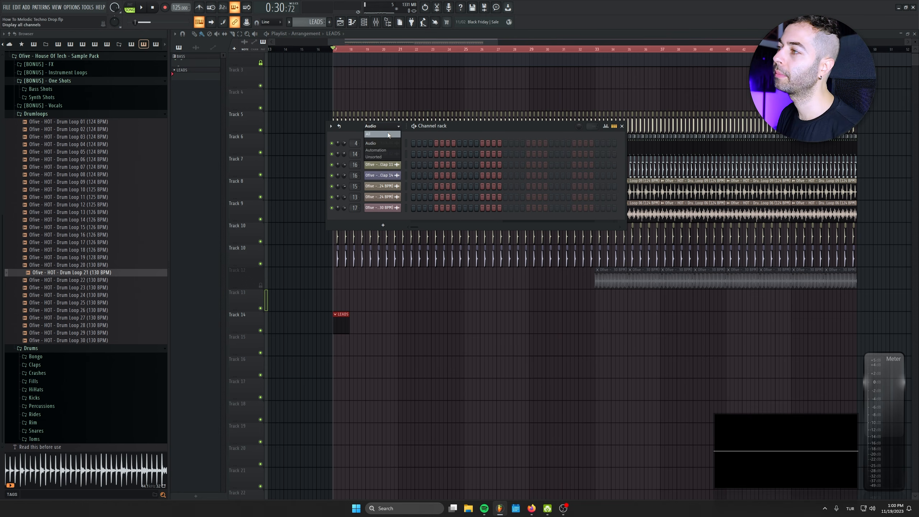
pyautogui.click(387, 132)
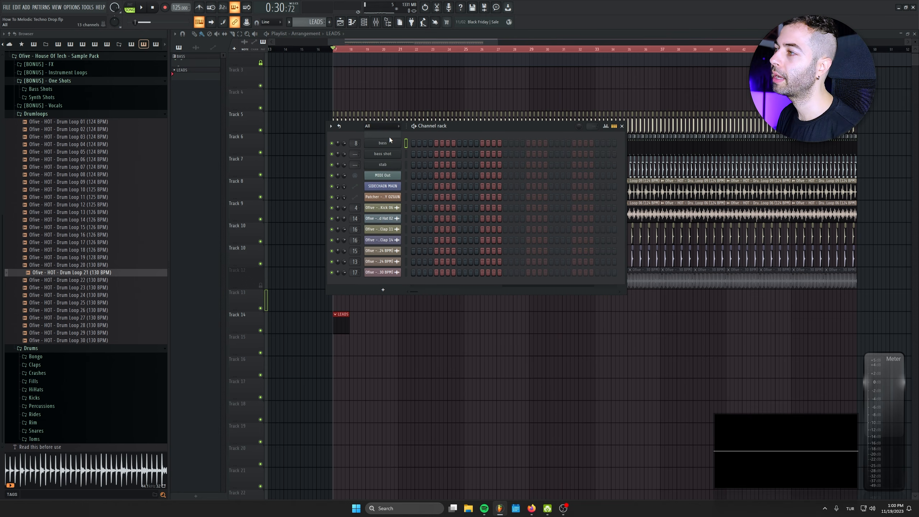
pyautogui.click(400, 165)
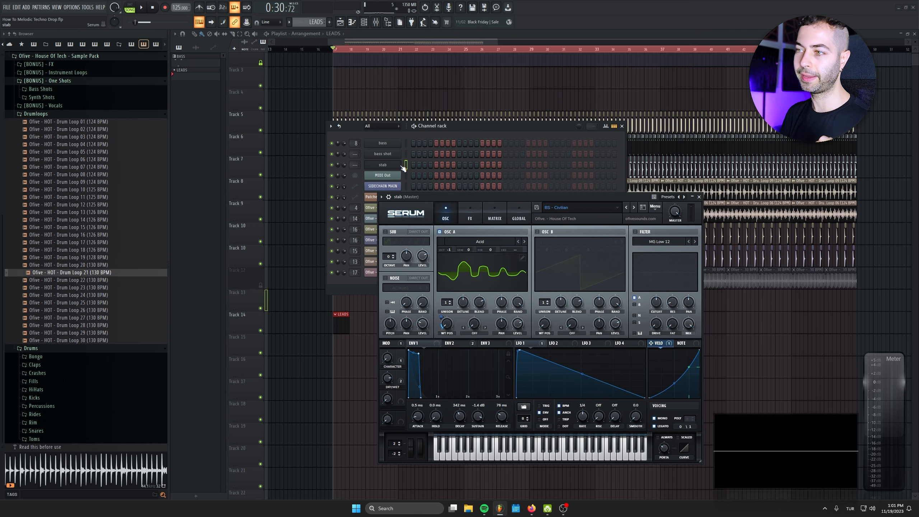
pyautogui.press('c')
pyautogui.press('c')
pyautogui.press('c')
pyautogui.press('c')
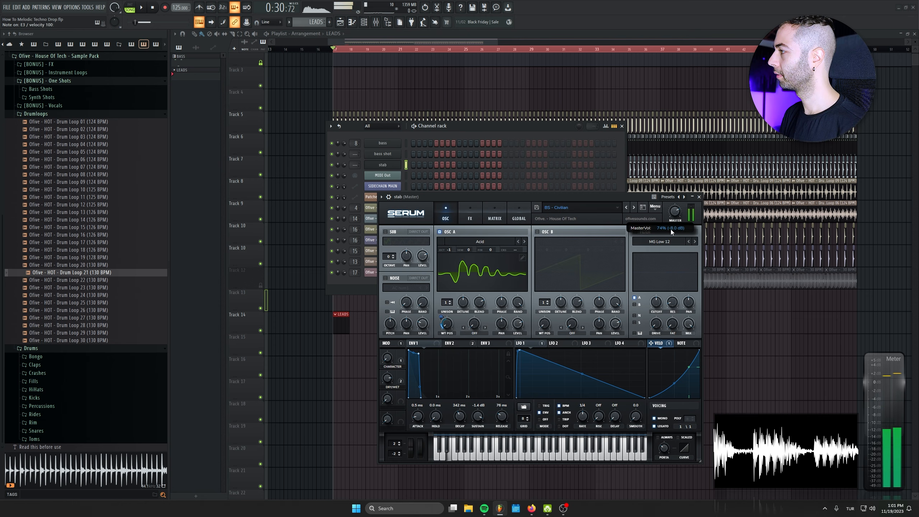
# Check the BASS pattern's notes, and draw G3 stab notes on steps 1 to 4 and 7 of the LEADS pattern
pyautogui.press('F7')
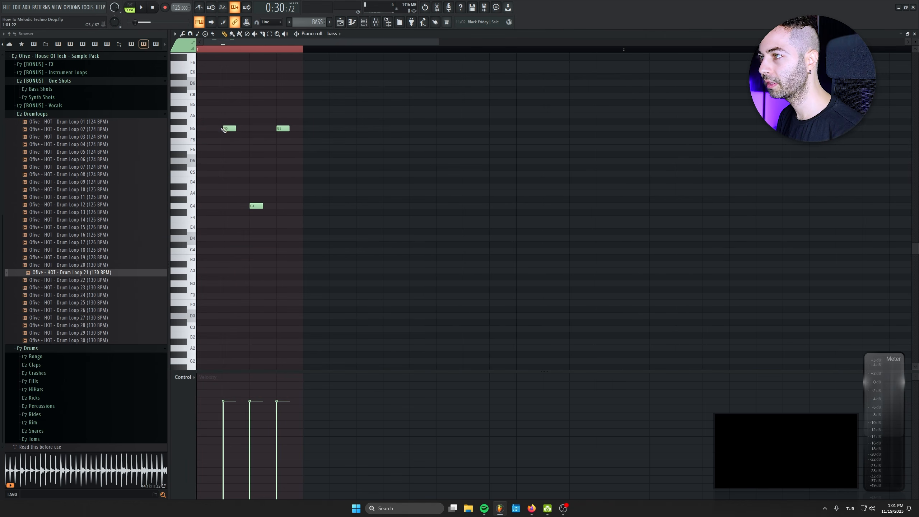
pyautogui.press('F5')
pyautogui.press('F6')
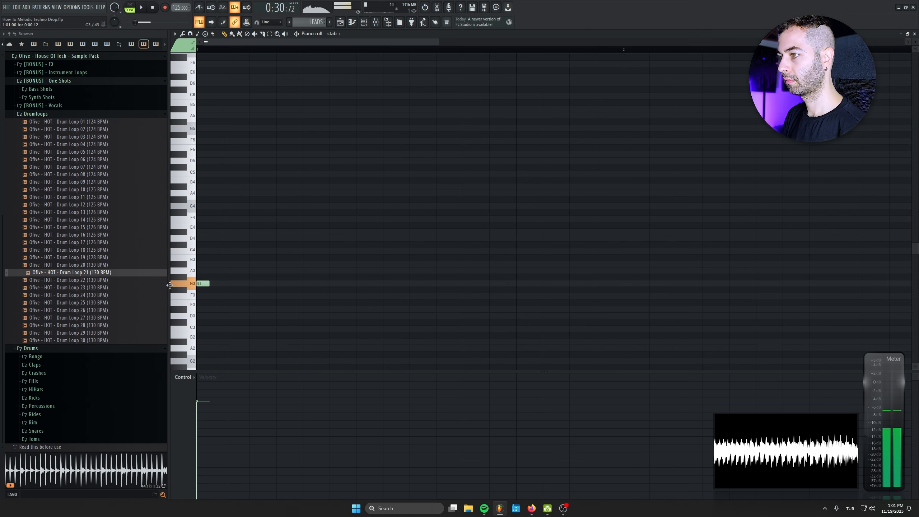
pyautogui.press('space')
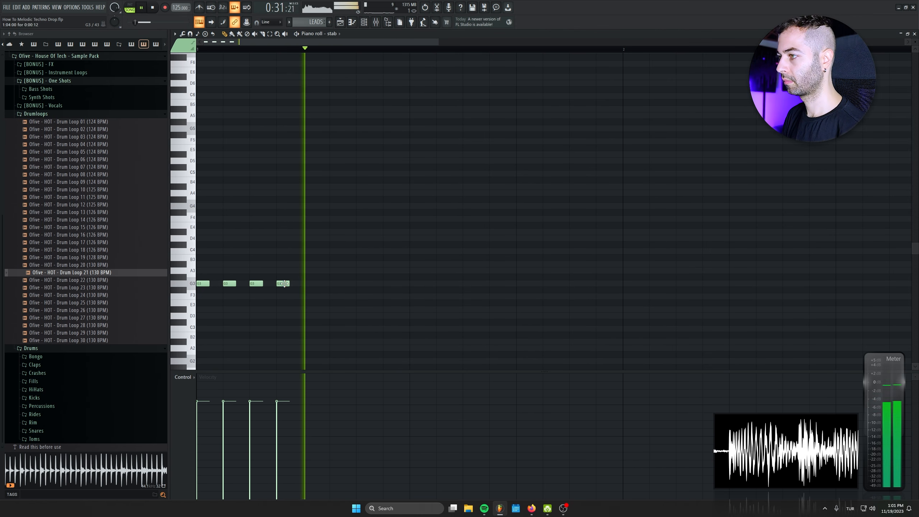
pyautogui.press('space')
pyautogui.click(359, 284)
pyautogui.press('space')
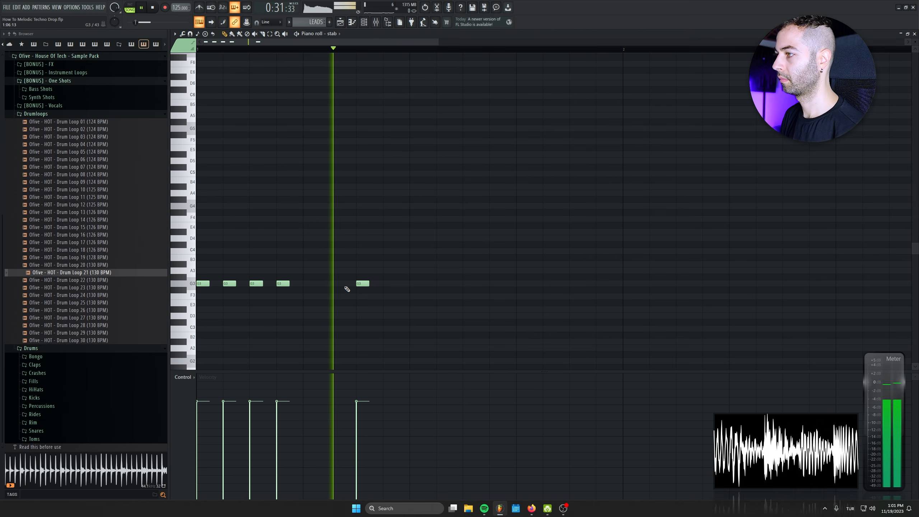
pyautogui.press('space')
# Mute playlist Tracks 7 through 12 to hear the stab with only the kick and bass
pyautogui.press('F5')
pyautogui.moveTo(263, 267); pyautogui.dragTo(260, 171)
pyautogui.press('space')
# Add G3 stab notes on steps 10, 13 and 16 of the LEADS pattern during playback
pyautogui.click(364, 23)
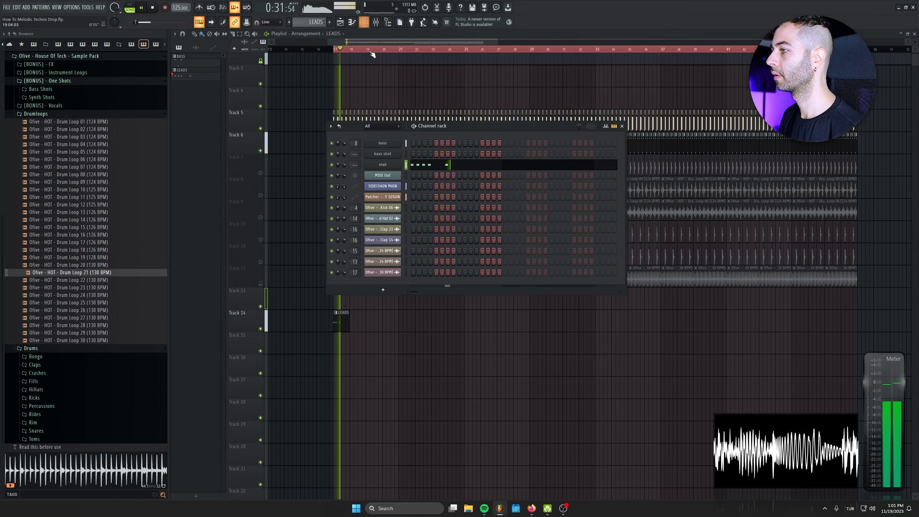
pyautogui.press('space')
pyautogui.click(423, 167)
pyautogui.press('space')
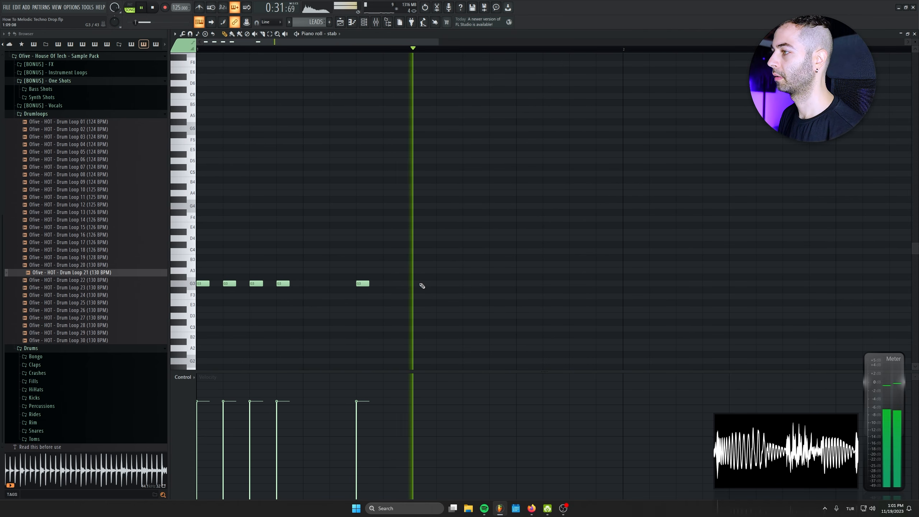
pyautogui.click(439, 283)
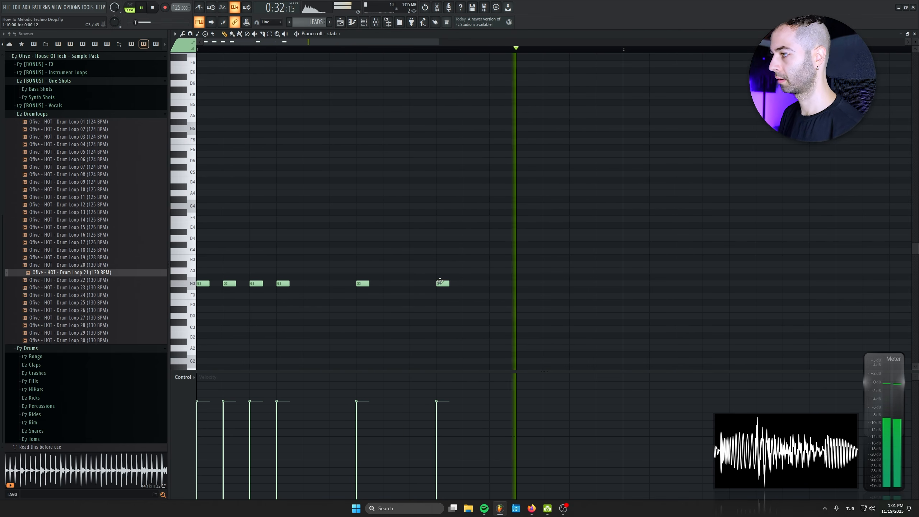
pyautogui.click(525, 284)
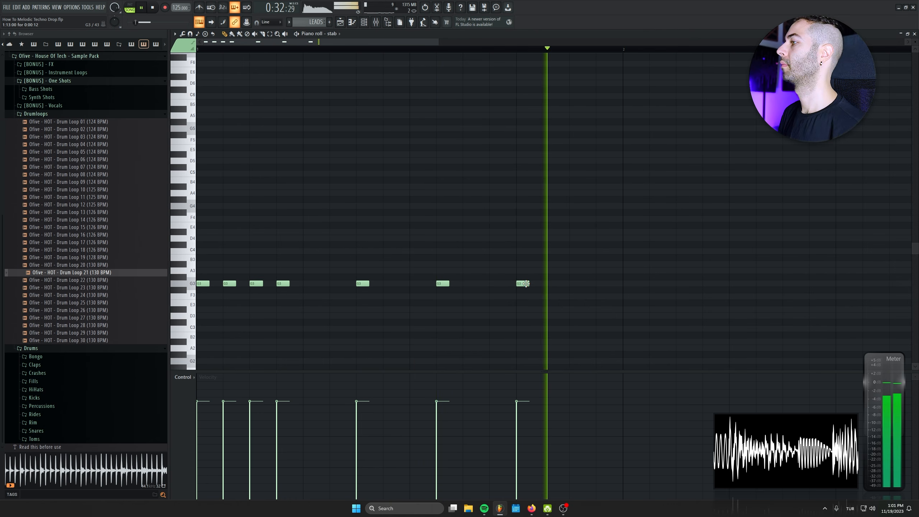
pyautogui.click(576, 284)
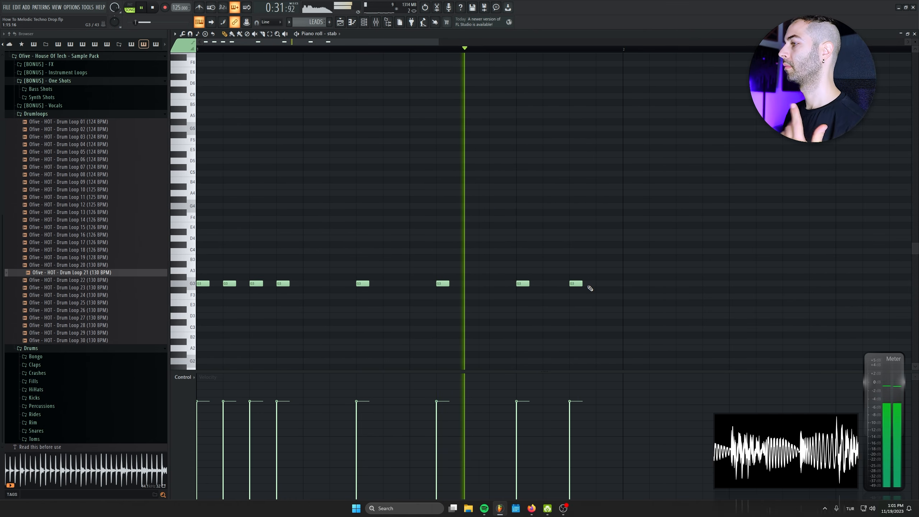
pyautogui.moveTo(575, 284); pyautogui.dragTo(595, 286)
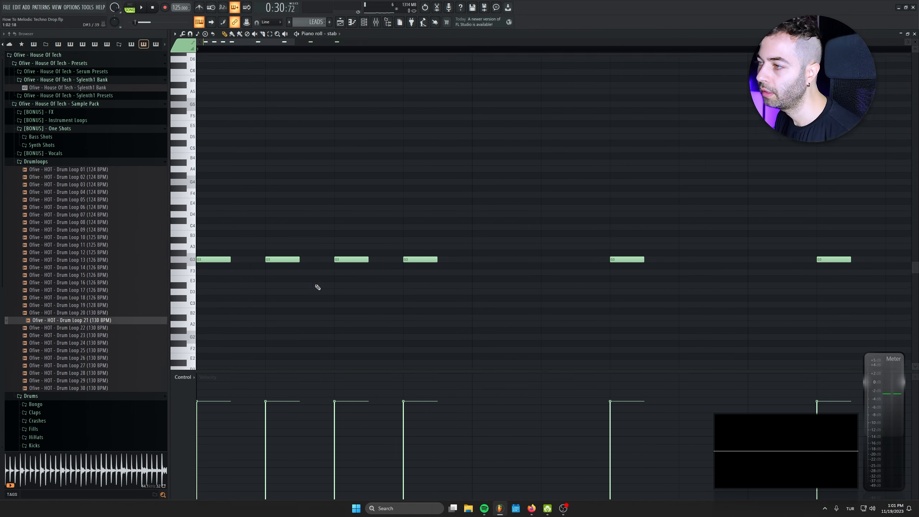
# Shorten the first G3 stab note and add another short G3 note halfway between steps 1 and 2
pyautogui.scroll(-1, 230, 255)
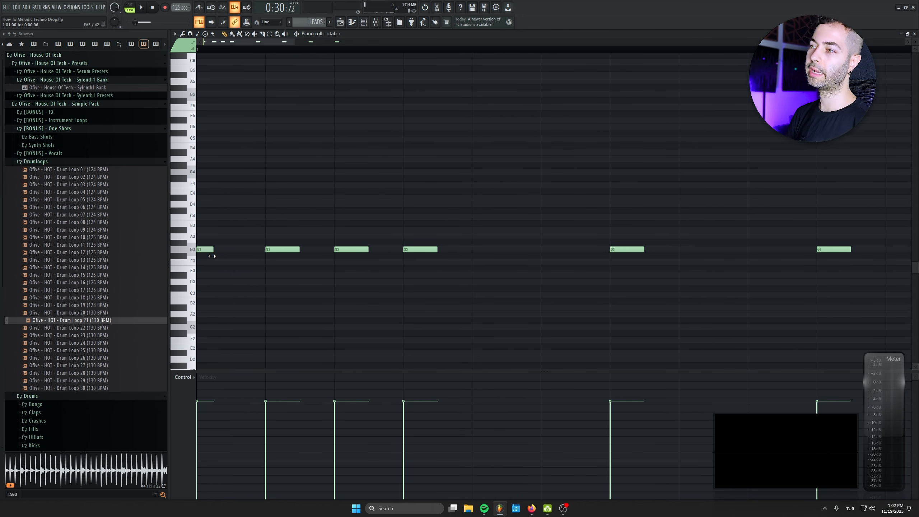
pyautogui.press('space')
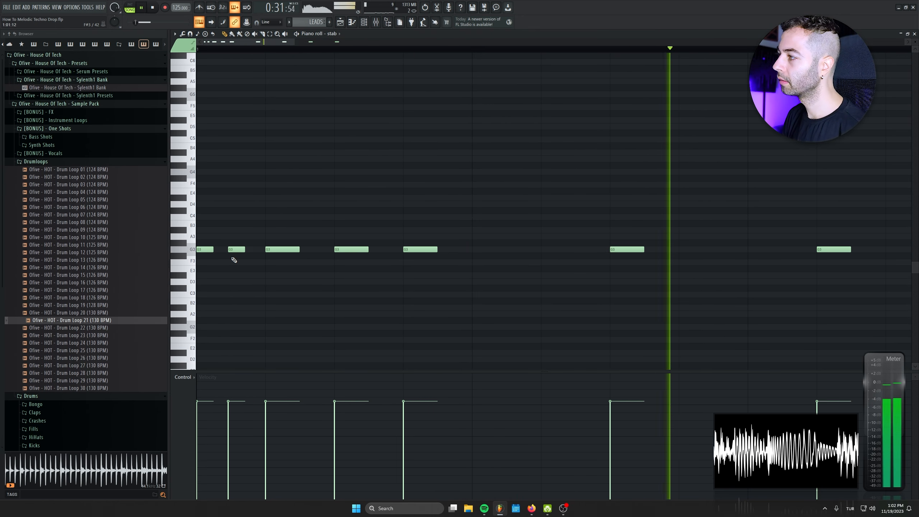
pyautogui.keyDown('ctrl'); pyautogui.scroll(-3, 230, 300); pyautogui.keyUp('ctrl')
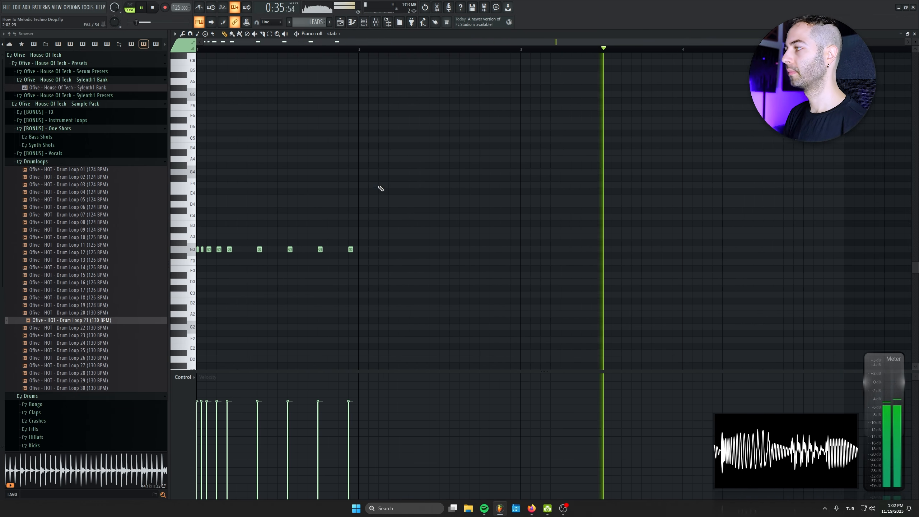
# Copy the whole stab phrase to bar 5 and add one more G3 note on step 3 of bar 6
pyautogui.hotkey('ctrl', 'a')
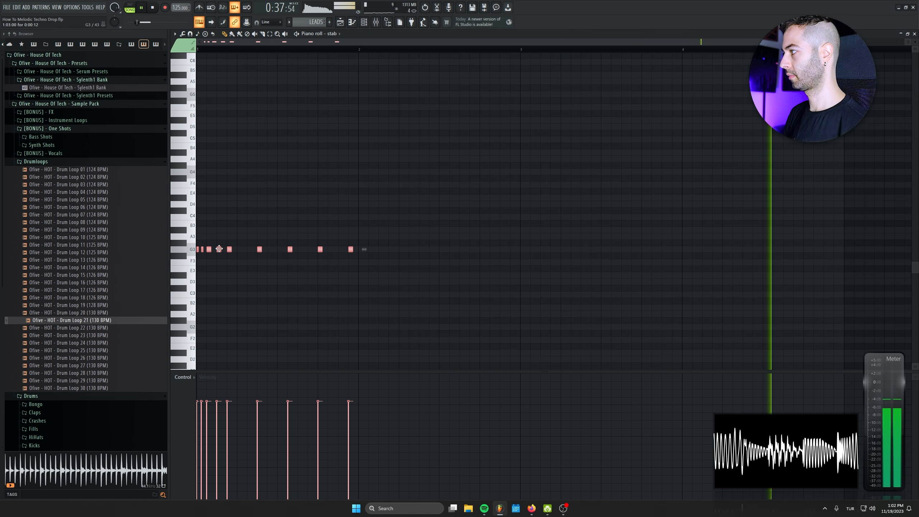
pyautogui.keyDown('shift'); pyautogui.moveTo(220, 249); pyautogui.dragTo(866, 239); pyautogui.keyUp('shift')
pyautogui.keyDown('ctrl'); pyautogui.scroll(-3, 359, 322); pyautogui.keyUp('ctrl')
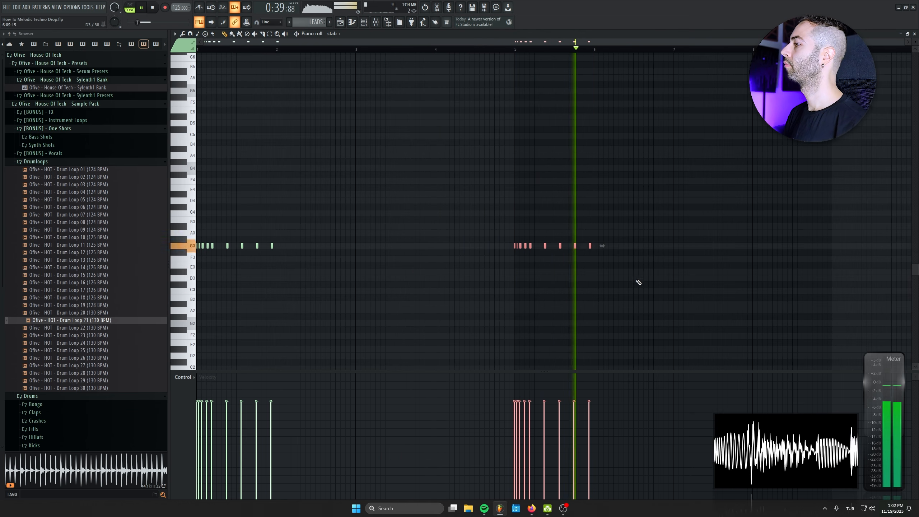
pyautogui.scroll(4, 636, 281)
pyautogui.click(560, 246)
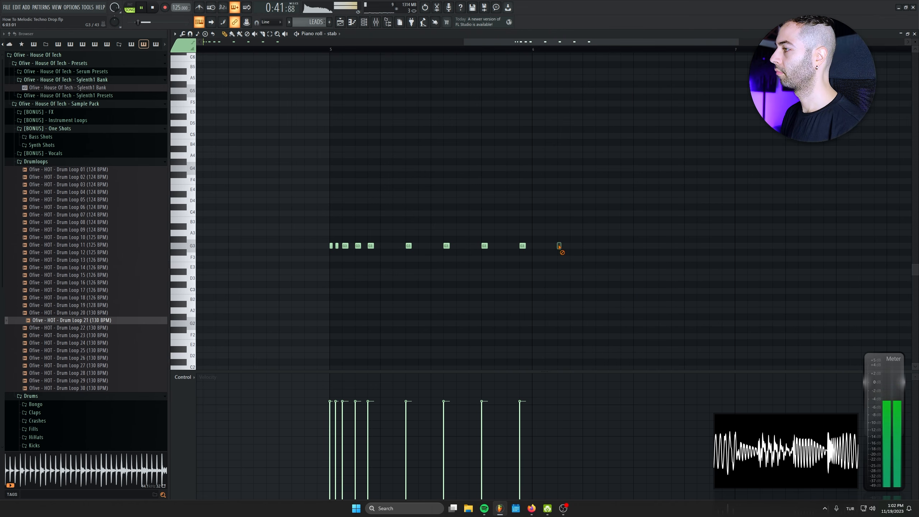
pyautogui.scroll(-4, 558, 246)
pyautogui.press('space')
pyautogui.click(364, 23)
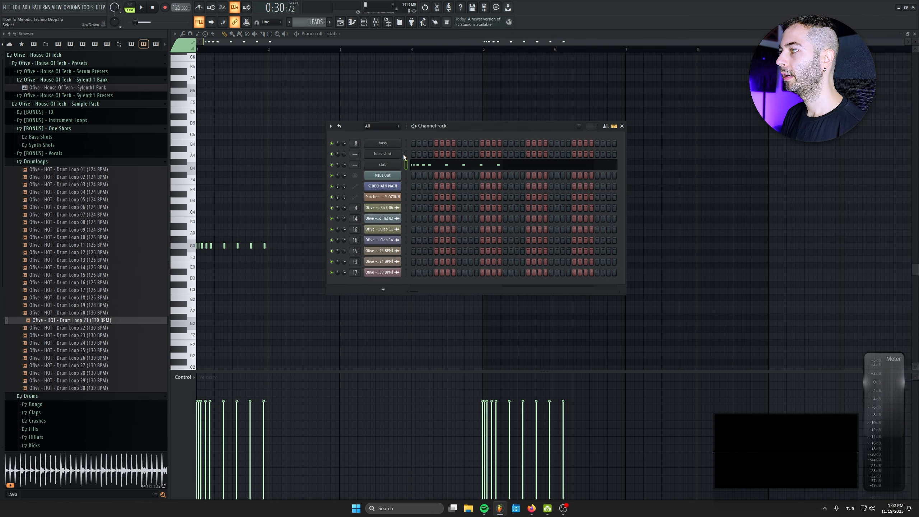
pyautogui.rightClick(403, 154)
pyautogui.click(425, 154)
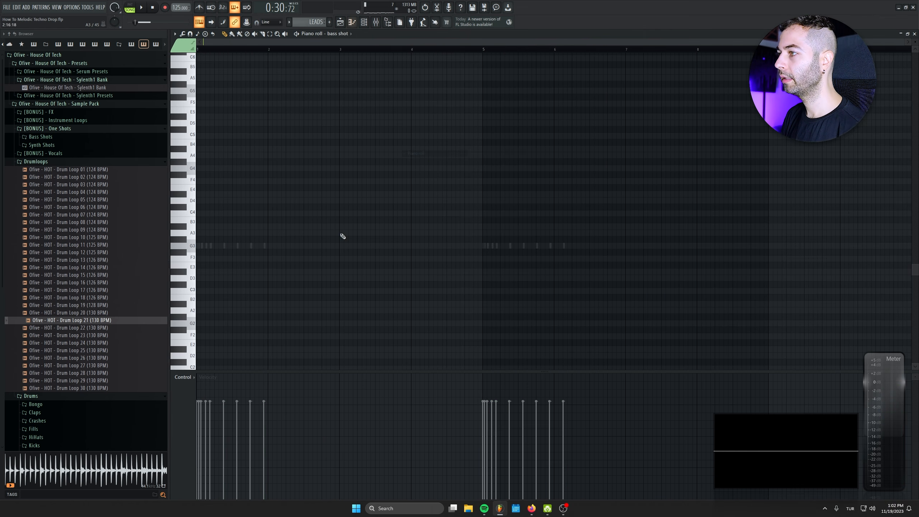
# Clone the stab Serum channel in the channel rack
pyautogui.click(364, 23)
pyautogui.rightClick(402, 164)
pyautogui.click(431, 232)
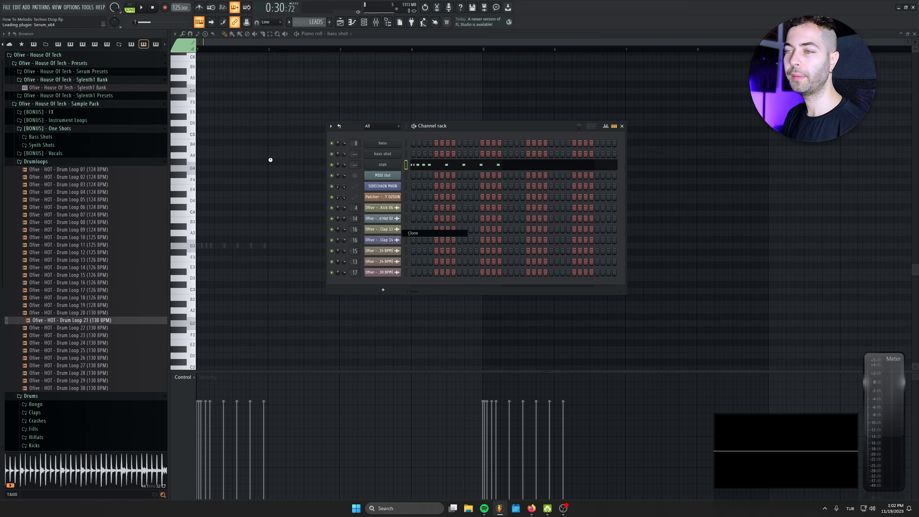
# Audition LD presets from the Olive - House Of Tech folder in the cloned Serum, settling on LD - Awake
pyautogui.click(496, 209)
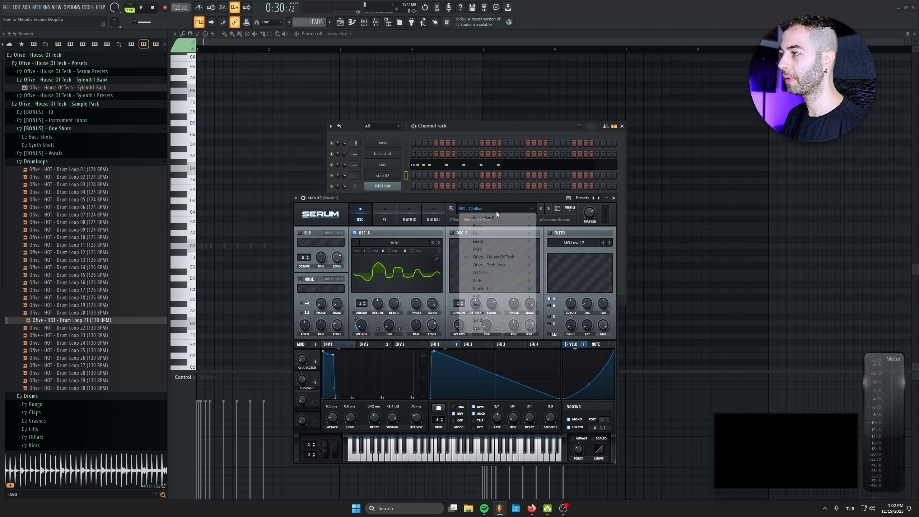
pyautogui.moveTo(494, 260)
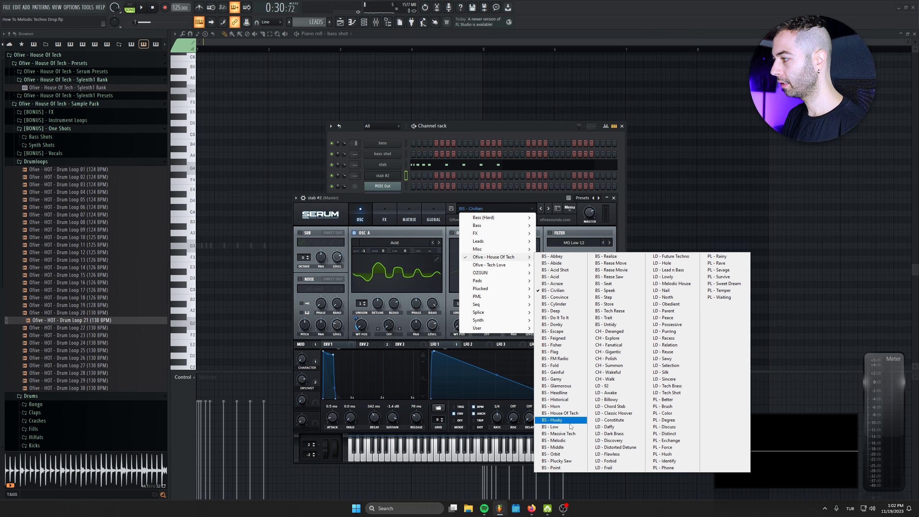
pyautogui.click(610, 387)
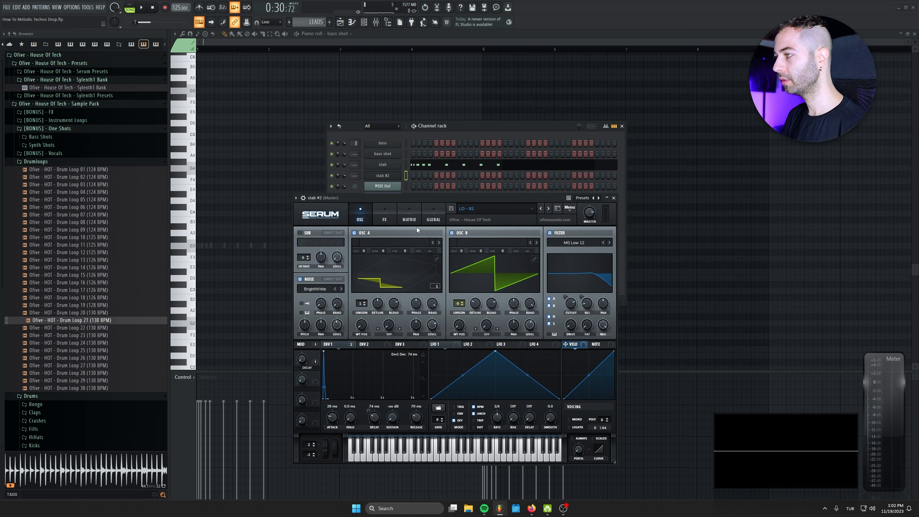
pyautogui.click(549, 209)
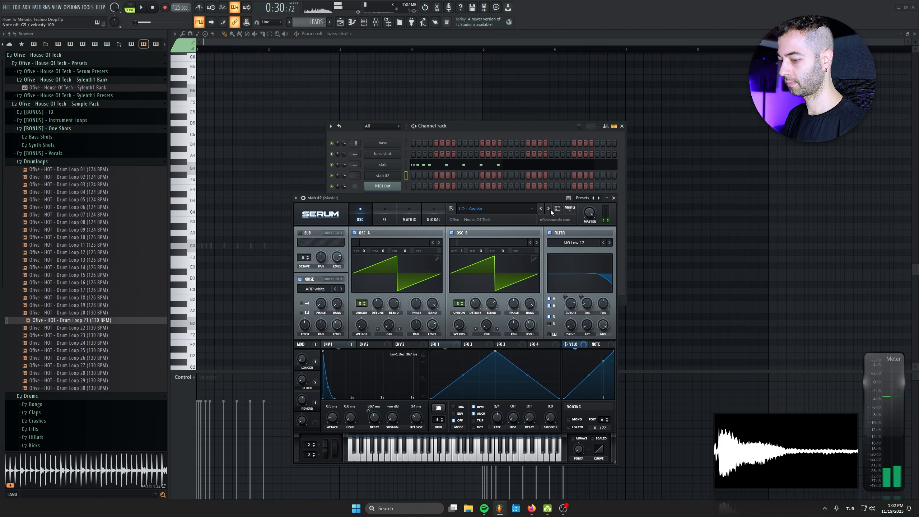
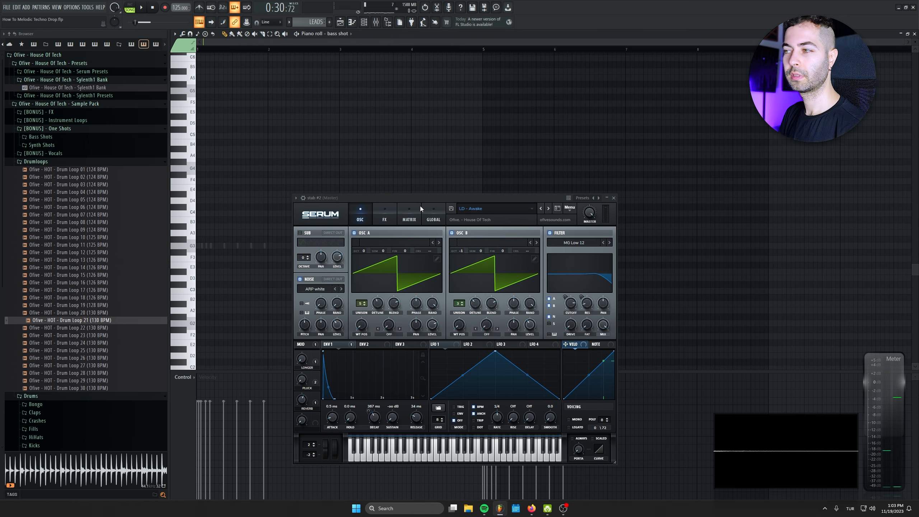
# Move the Serum window clear of the note grid and open the cloned stab channel's piano roll around G3
pyautogui.moveTo(421, 208); pyautogui.dragTo(430, 344)
pyautogui.moveTo(356, 253); pyautogui.dragTo(353, 162)
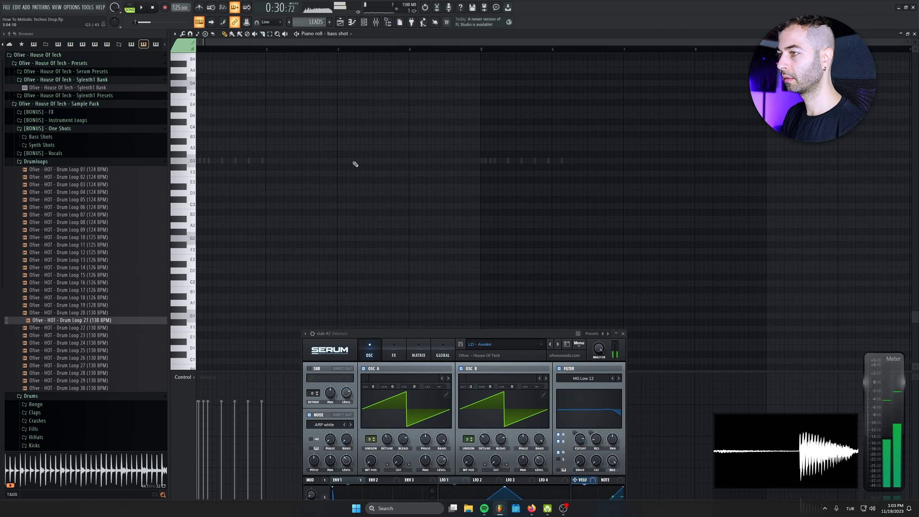
pyautogui.scroll(6, 360, 201)
pyautogui.moveTo(406, 335); pyautogui.dragTo(532, 458)
pyautogui.scroll(-3, 381, 277)
pyautogui.scroll(6, 379, 276)
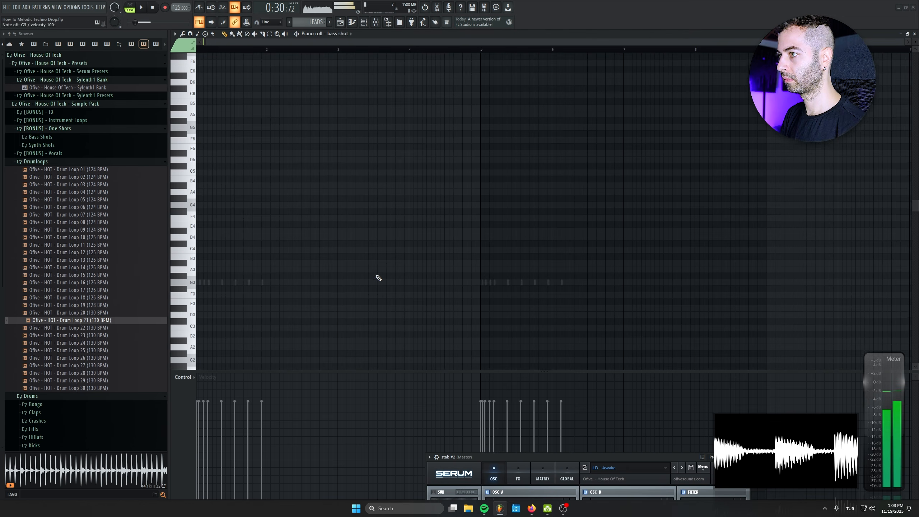
pyautogui.press('F6')
pyautogui.rightClick(402, 171)
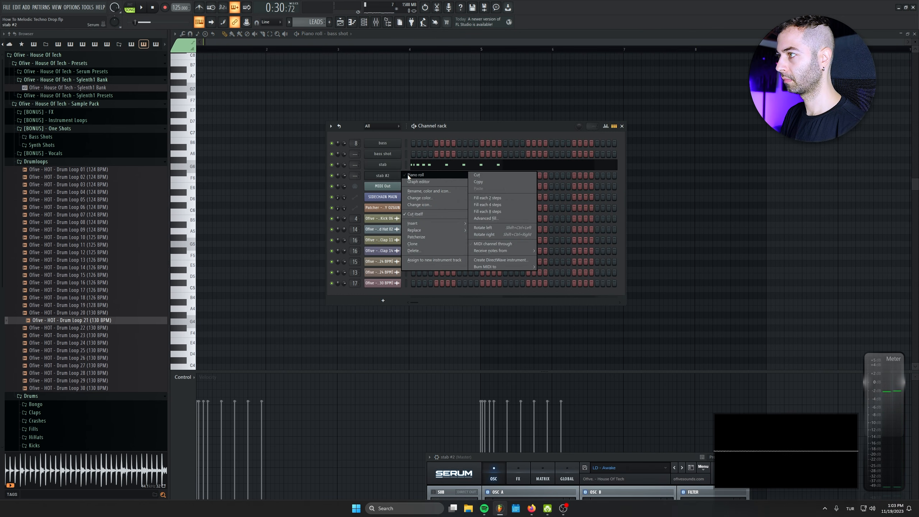
pyautogui.click(409, 175)
pyautogui.scroll(-5, 390, 279)
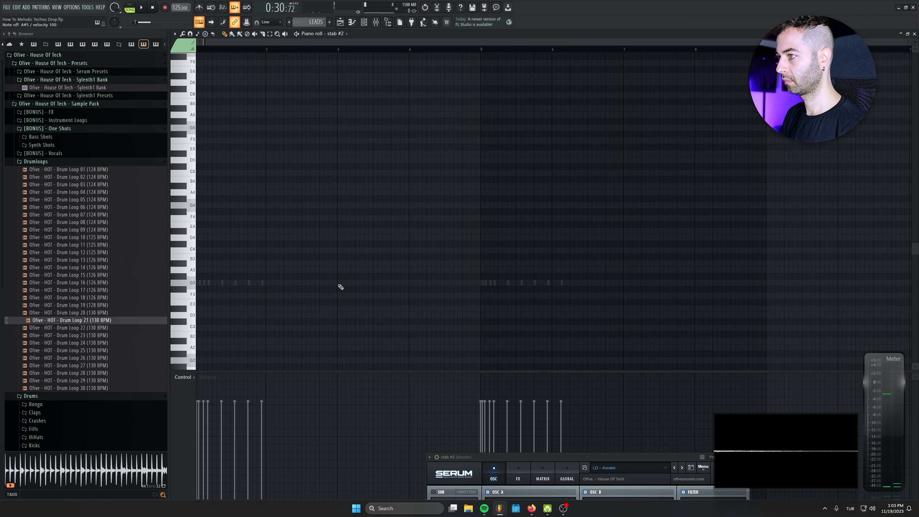
# Draw two G3 lead notes at the start of bar 3, on steps 1 and 3, and play them back
pyautogui.press('space')
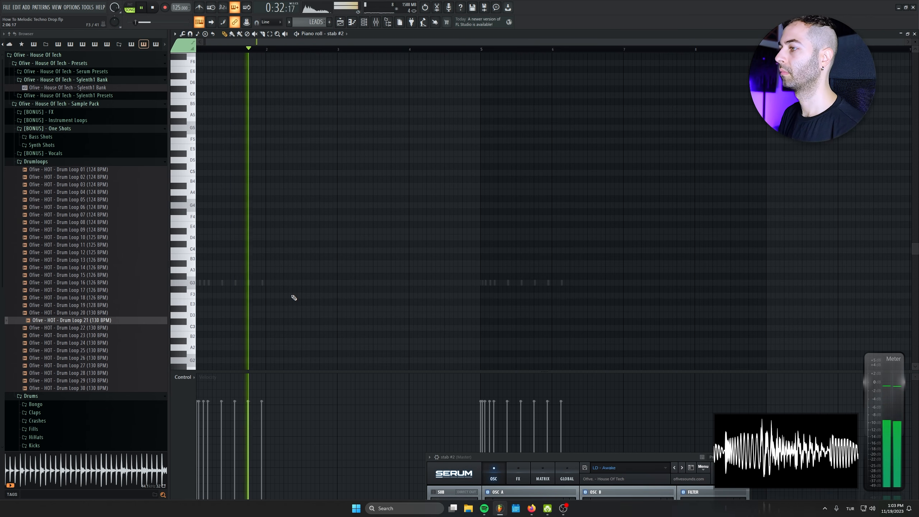
pyautogui.click(338, 283)
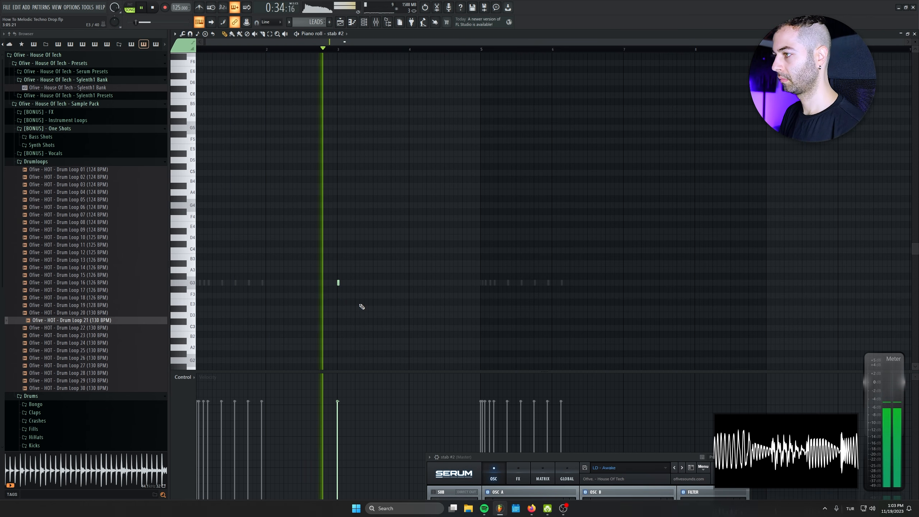
pyautogui.press('space')
pyautogui.scroll(3, 351, 294)
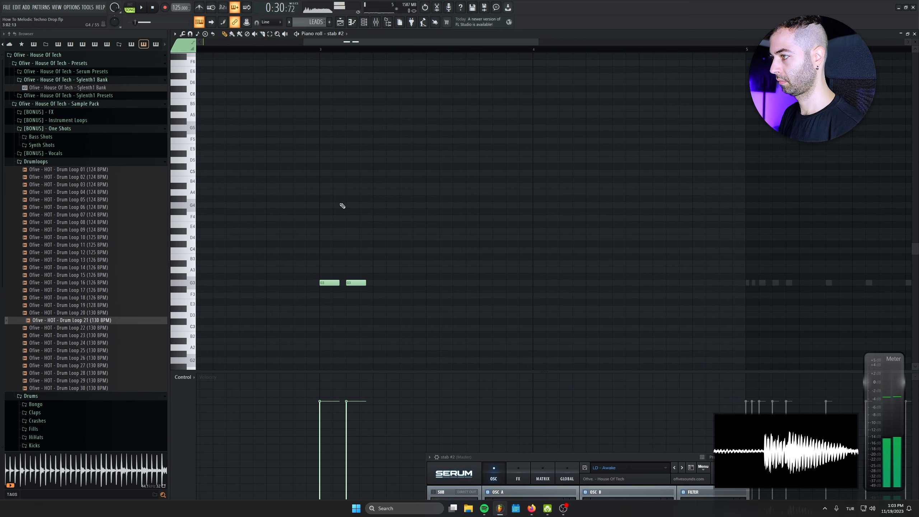
pyautogui.press('space')
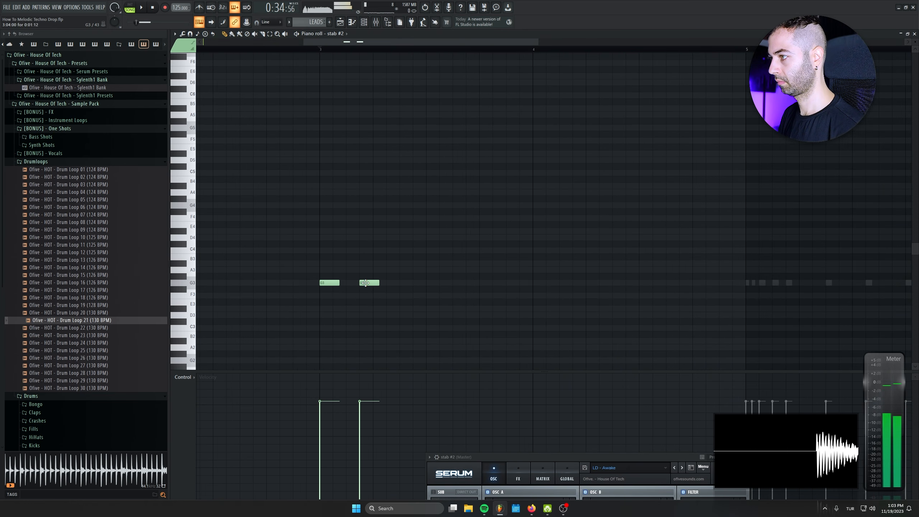
# Try half-step G3 notes in bar 3, with the second note on step 2 and on step 3
pyautogui.moveTo(365, 283); pyautogui.dragTo(353, 282)
pyautogui.rightClick(350, 284)
pyautogui.click(337, 284)
pyautogui.press('space')
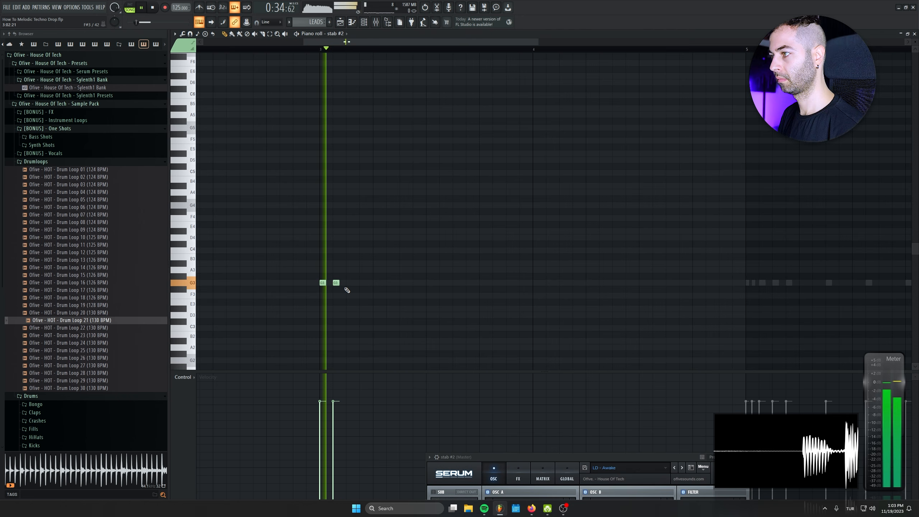
pyautogui.press('space')
pyautogui.press('space')
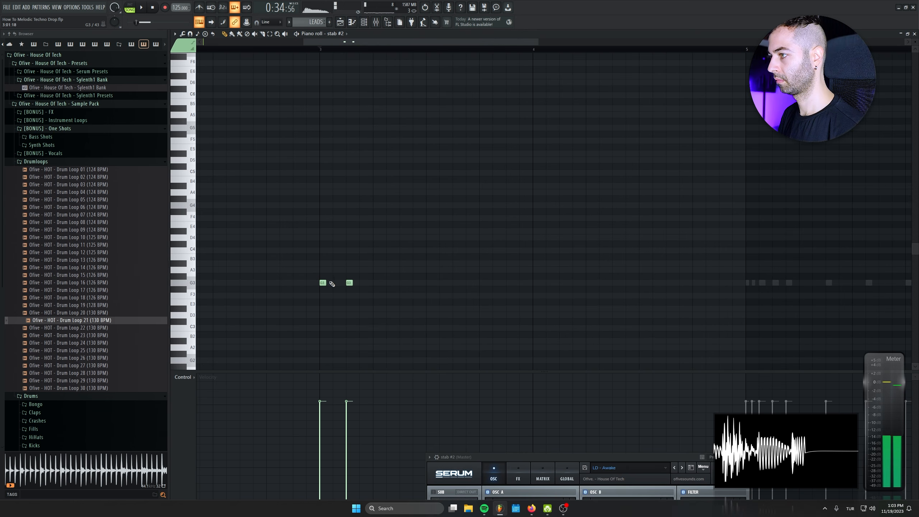
# Lengthen both G3 notes to one and a half steps and add an A#4 note on step 5 of bar 3
pyautogui.moveTo(352, 283); pyautogui.dragTo(366, 283)
pyautogui.press('space')
pyautogui.press('space')
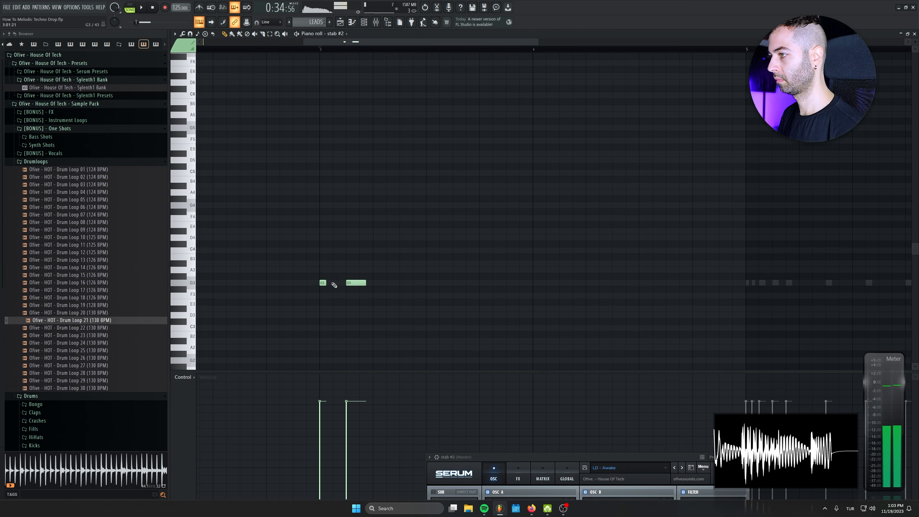
pyautogui.press('space')
pyautogui.press('space')
pyautogui.press('space')
pyautogui.press('space')
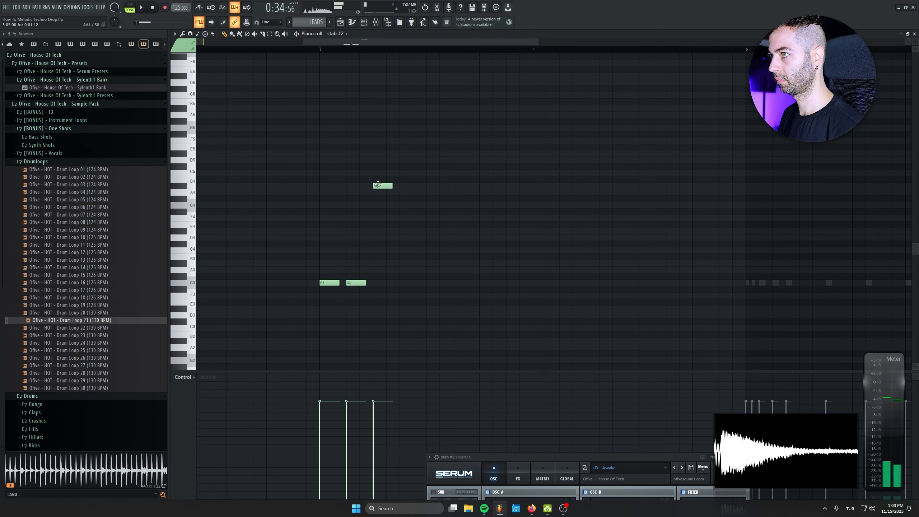
# Move the A#4 note to A#5 on step 4 of bar 3 and shorten the second G3 note to half a step
pyautogui.press('space')
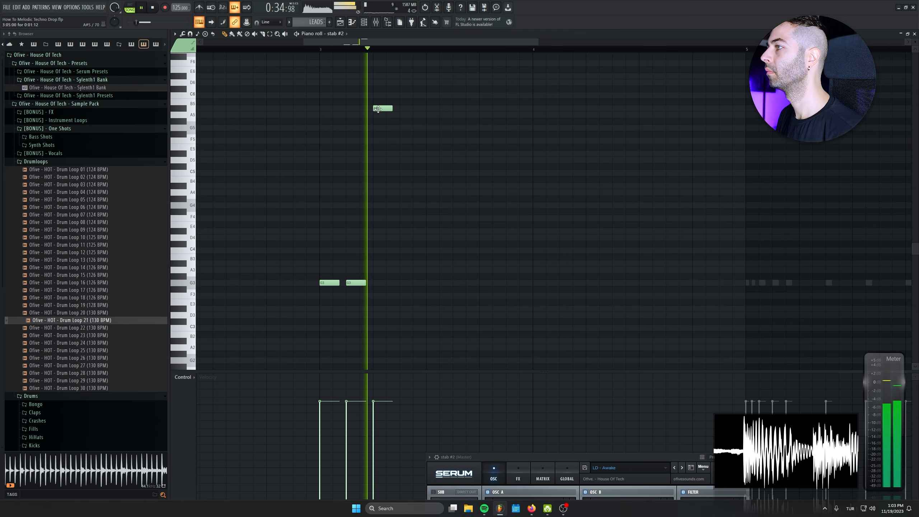
pyautogui.press('space')
pyautogui.moveTo(378, 109)
pyautogui.mouseDown()
pyautogui.moveTo(391, 110)
pyautogui.moveTo(365, 111)
pyautogui.mouseUp()
pyautogui.press('space')
pyautogui.press('space')
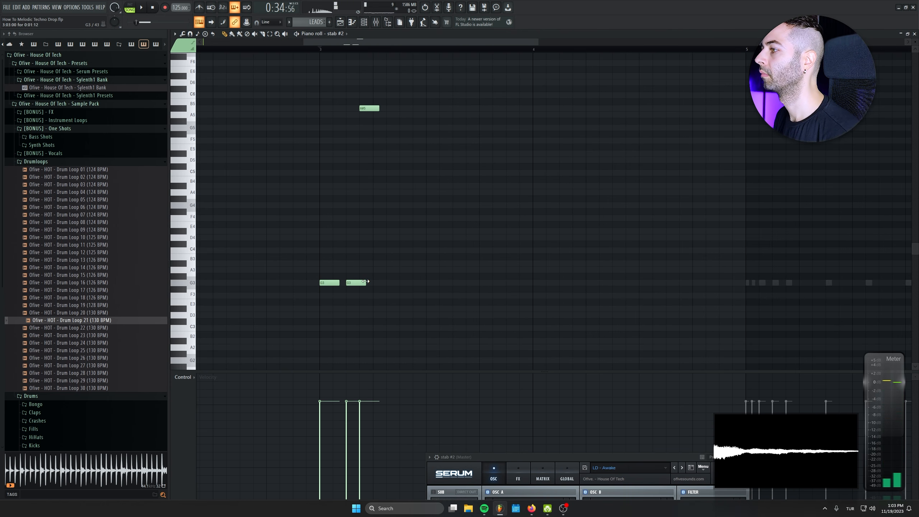
pyautogui.moveTo(365, 281); pyautogui.dragTo(353, 283)
pyautogui.press('space')
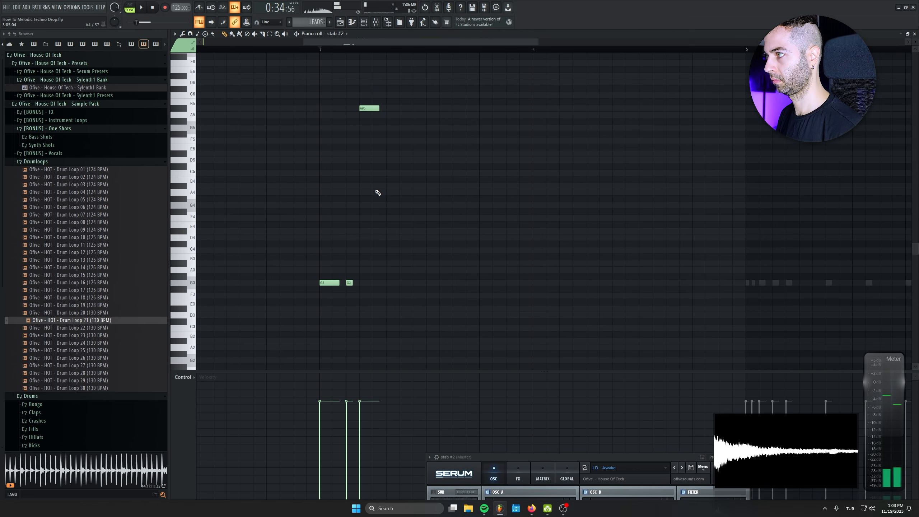
# Copy the two G3 notes to steps 9 and 11 of bar 3 and add a C6 note on step 12
pyautogui.moveTo(371, 261); pyautogui.dragTo(335, 307)
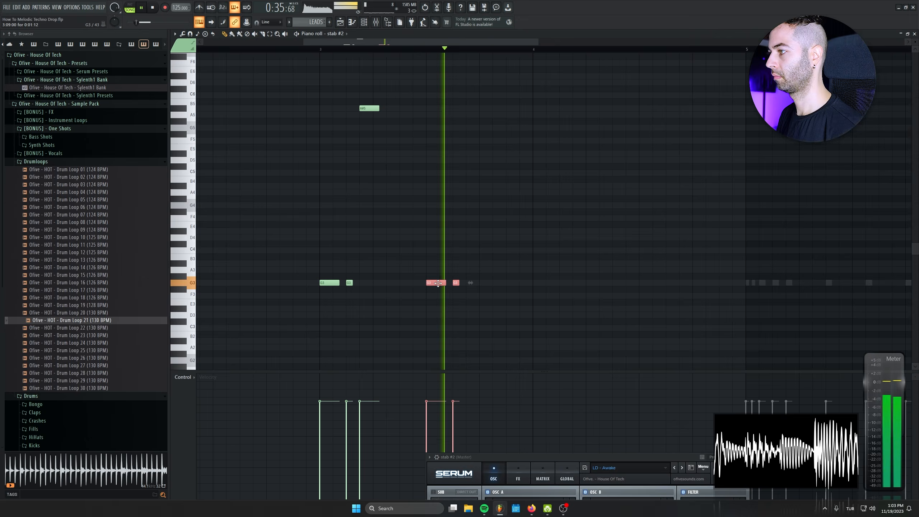
pyautogui.press('space')
pyautogui.click(486, 95)
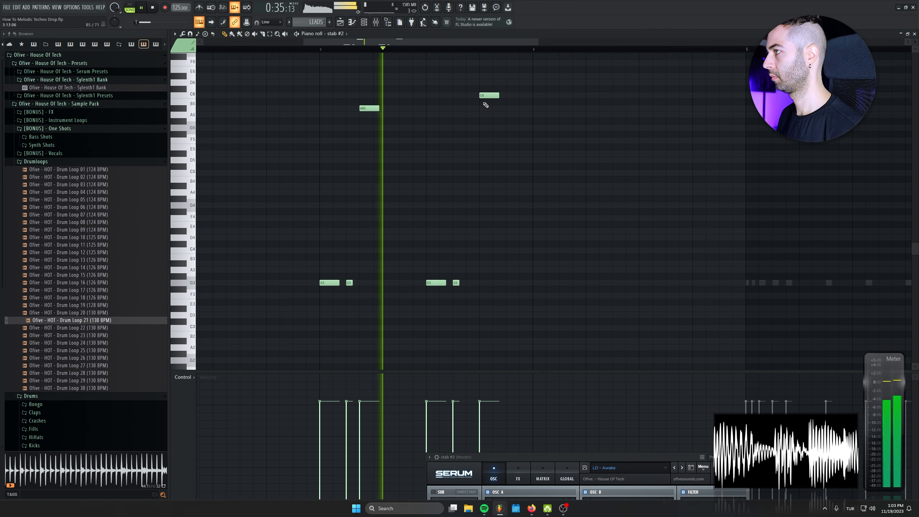
pyautogui.press('space')
pyautogui.moveTo(490, 95); pyautogui.dragTo(430, 285)
pyautogui.press('space')
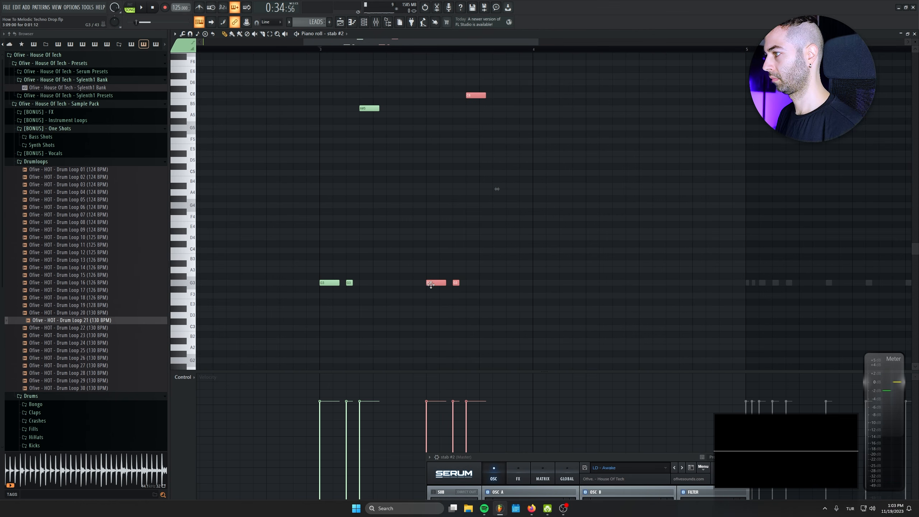
# Duplicate the G3, G3, C6 phrase from the second half of bar 3 to the start of bar 4
pyautogui.hotkey('ctrl', 'b')
pyautogui.press('space')
pyautogui.moveTo(494, 298); pyautogui.dragTo(340, 324)
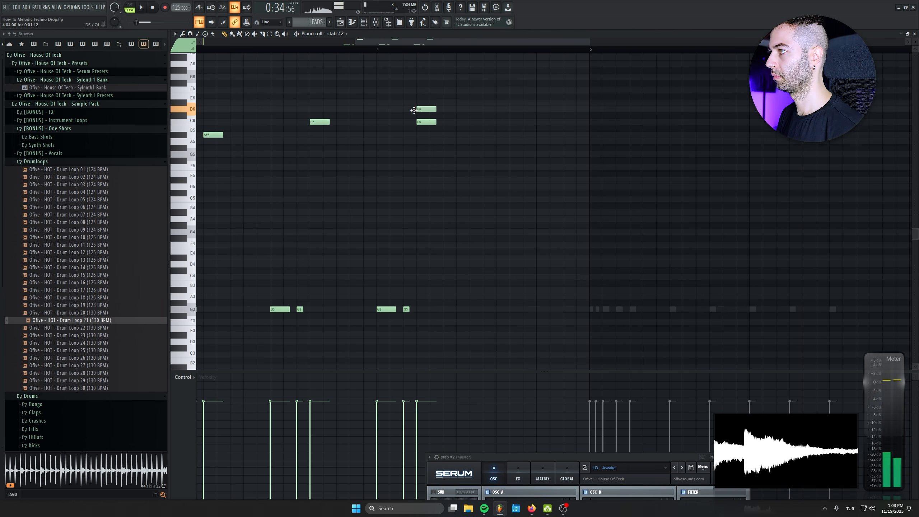
# Replace bar 4's C6 with D6, and add D#6 on steps 8 and 11, D6 on step 13 and A#5 on step 15
pyautogui.press('space')
pyautogui.rightClick(427, 122)
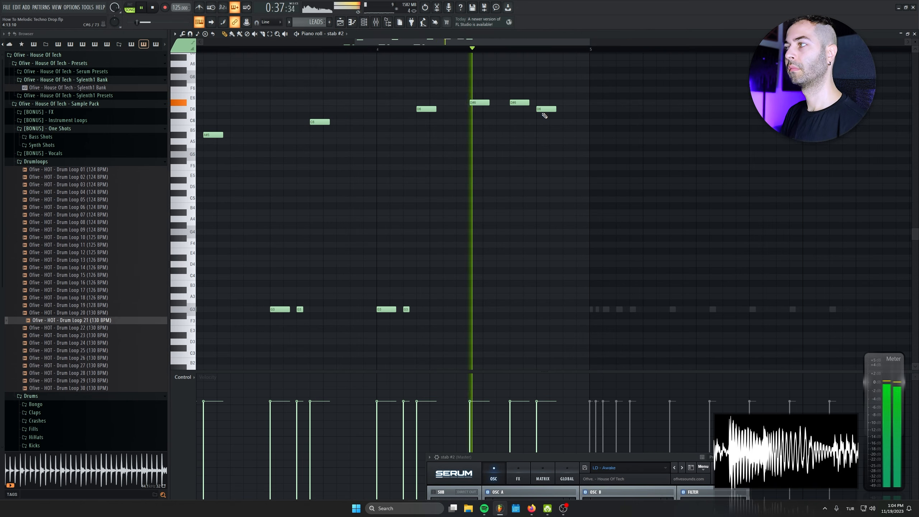
pyautogui.press('space')
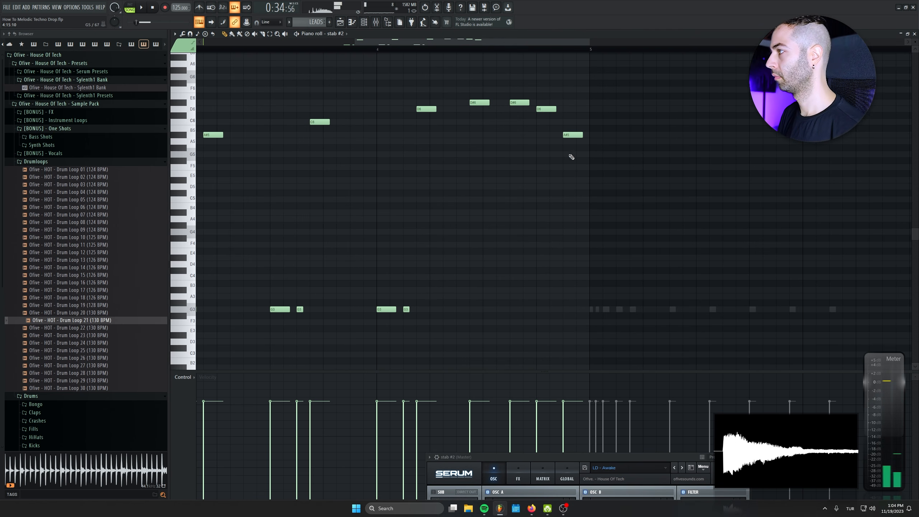
# Remove the D#6, D#6, D6 and A#5 notes that close bar 4 of the LD - Awake lead
pyautogui.click(486, 309)
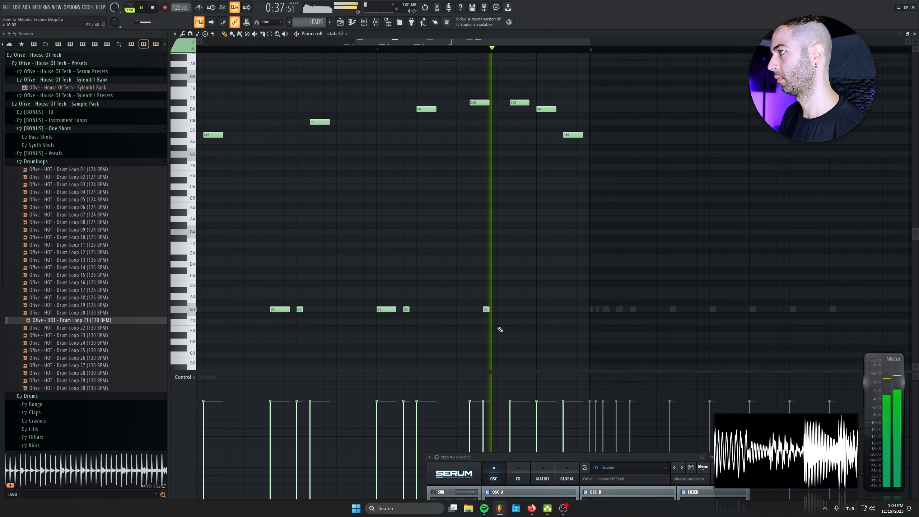
pyautogui.rightClick(486, 310)
pyautogui.scroll(-2, 417, 327)
pyautogui.scroll(-2, 417, 327)
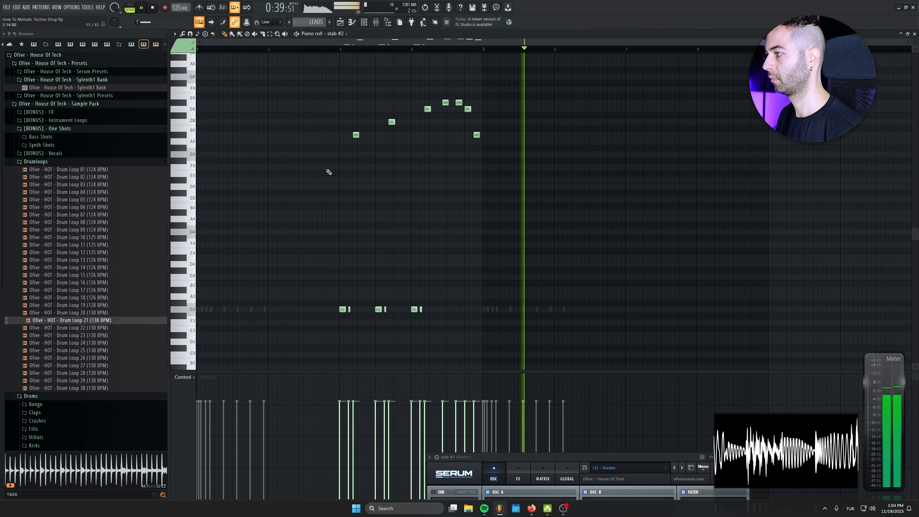
pyautogui.press('space')
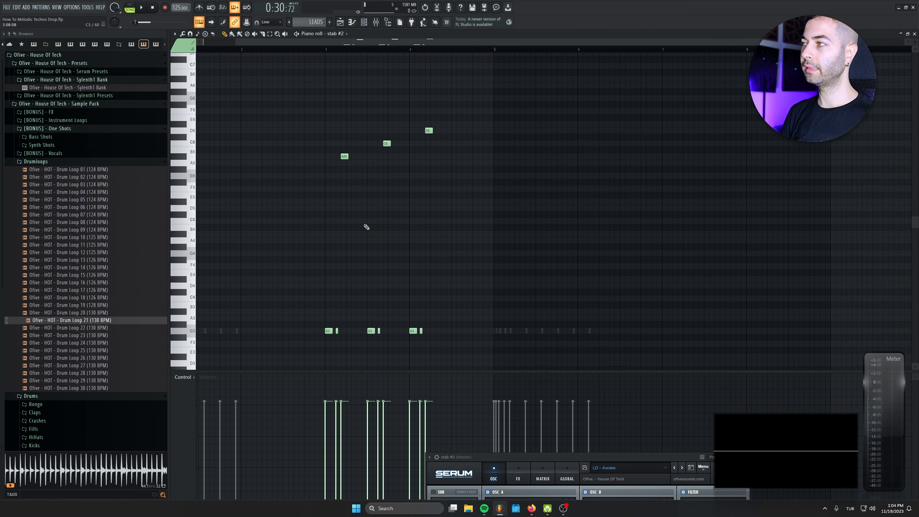
pyautogui.moveTo(366, 227); pyautogui.dragTo(413, 223)
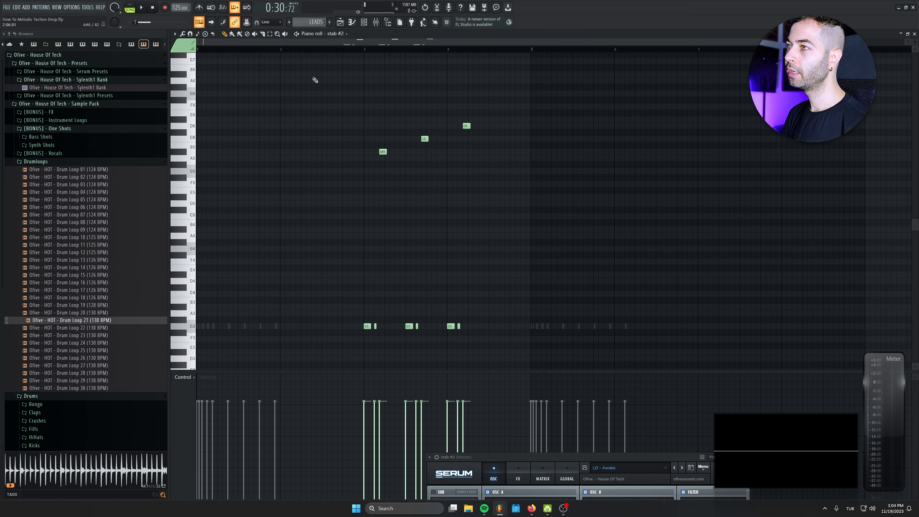
pyautogui.moveTo(536, 86); pyautogui.dragTo(314, 352)
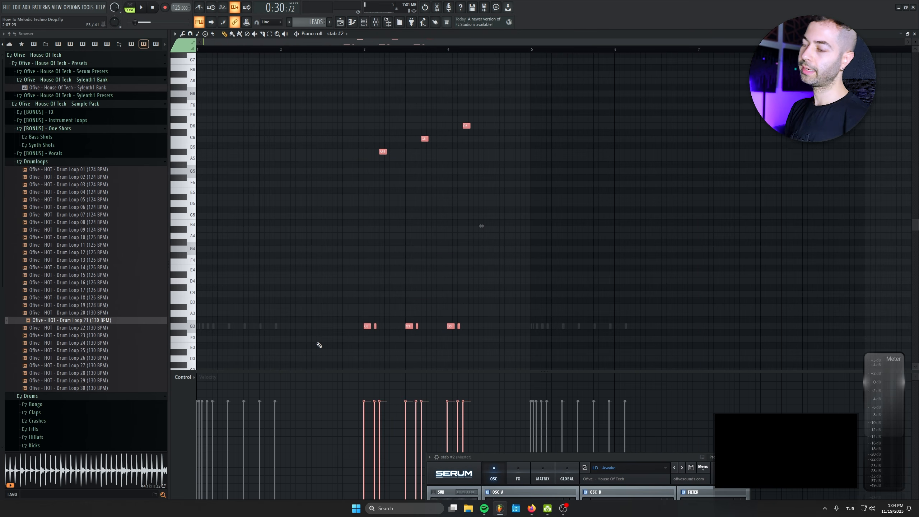
pyautogui.moveTo(310, 299); pyautogui.dragTo(188, 373)
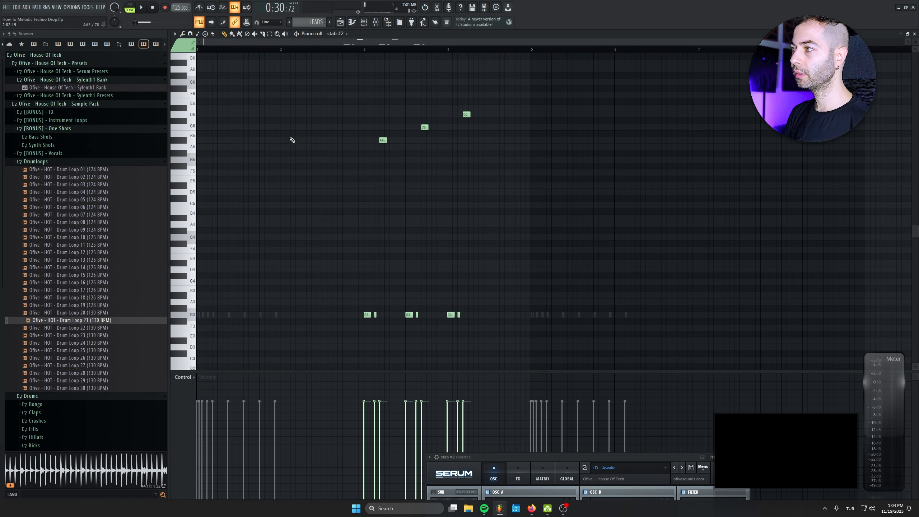
pyautogui.moveTo(322, 60); pyautogui.dragTo(518, 348)
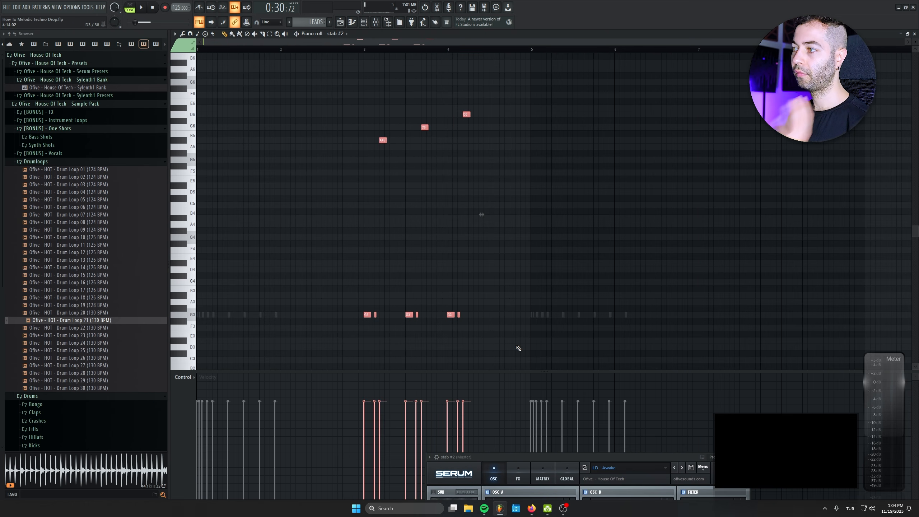
pyautogui.moveTo(498, 279); pyautogui.dragTo(737, 364)
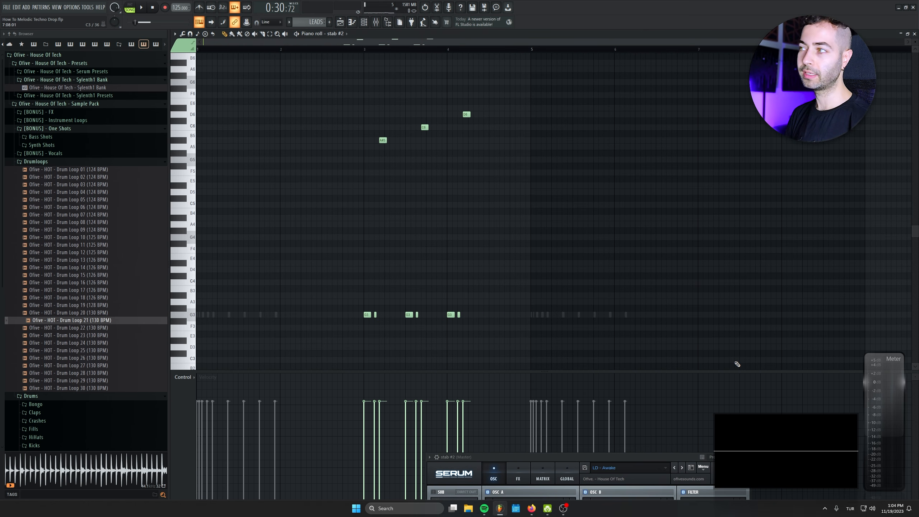
# Copy the whole lead phrase from bars 3 and 4 to bars 7 and 8
pyautogui.moveTo(538, 71); pyautogui.dragTo(286, 398)
pyautogui.moveTo(367, 301); pyautogui.dragTo(670, 306)
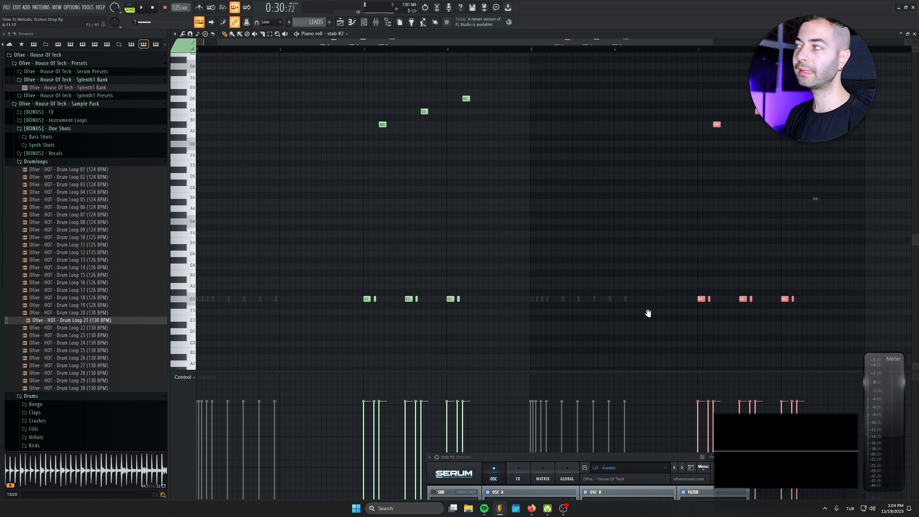
pyautogui.moveTo(647, 312); pyautogui.dragTo(377, 314)
pyautogui.press('space')
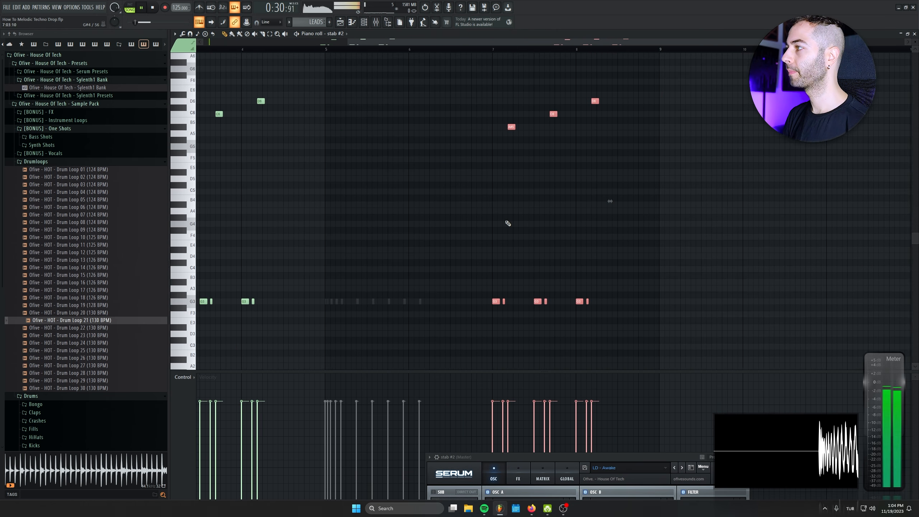
pyautogui.scroll(-3, 517, 228)
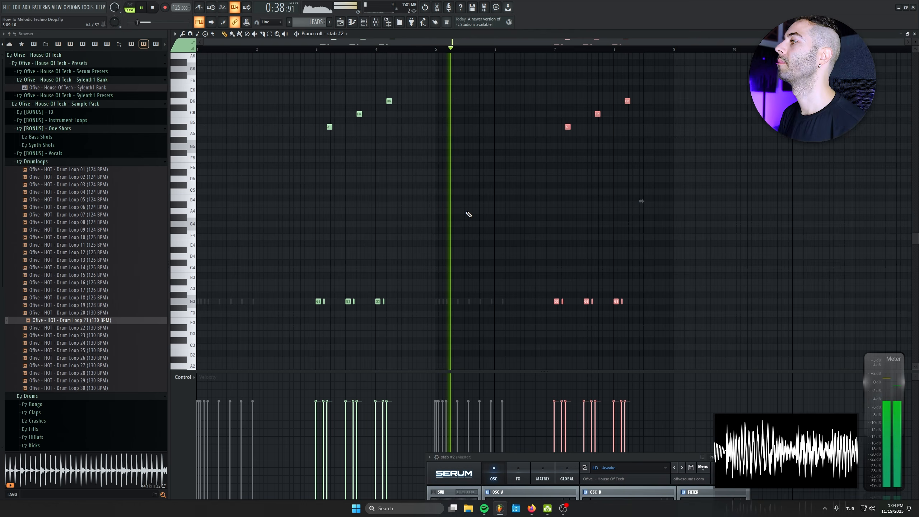
# Repitch the copied phrase's three high notes to D#6, D6 and C6, and repeat the G3, G3, C6 group in bar 8's second half
pyautogui.scroll(3, 618, 215)
pyautogui.keyDown('ctrl'); pyautogui.click(634, 197); pyautogui.keyUp('ctrl')
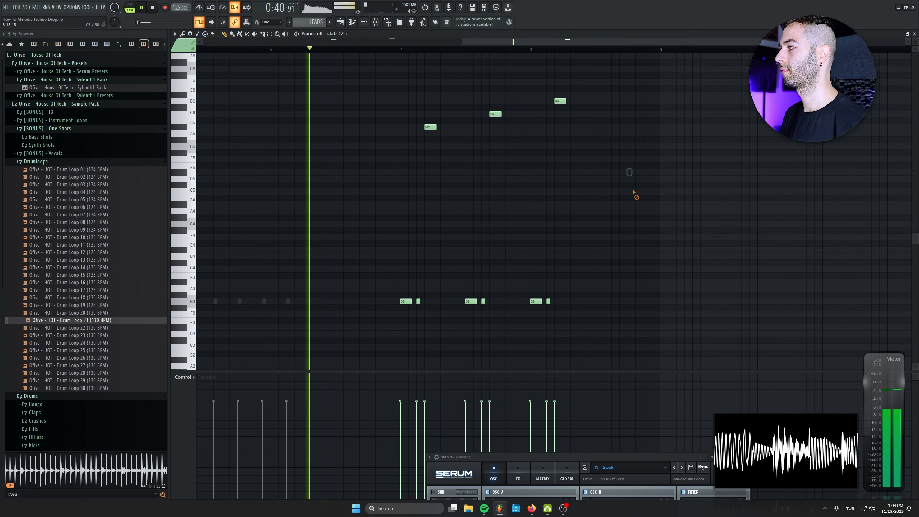
pyautogui.scroll(2, 486, 188)
pyautogui.press('space')
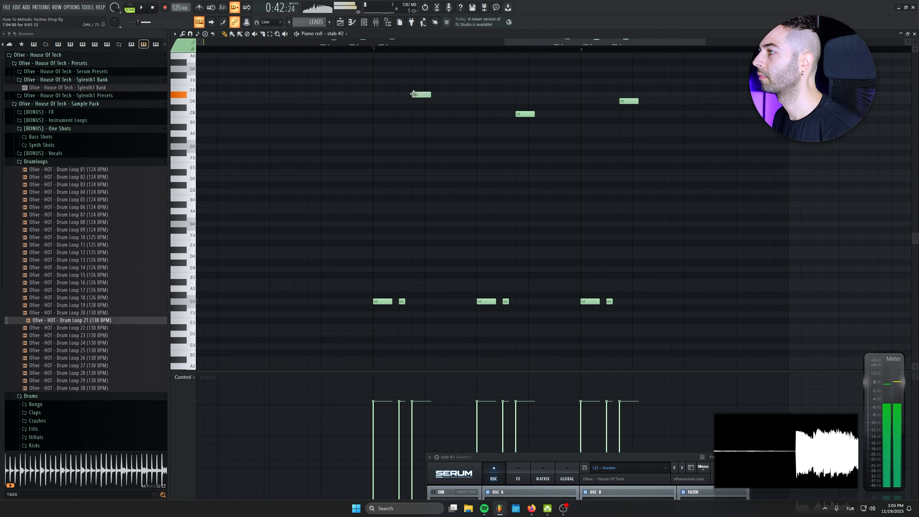
pyautogui.press('space')
pyautogui.moveTo(525, 114); pyautogui.dragTo(525, 101)
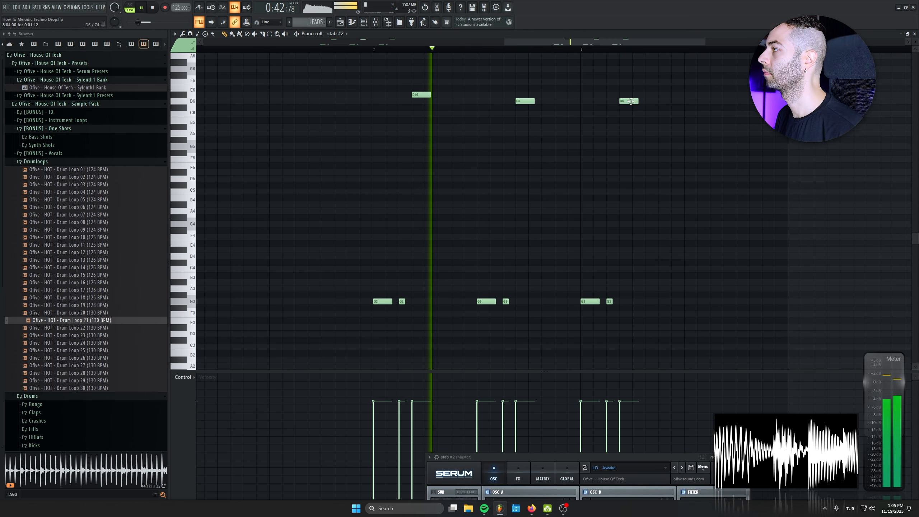
pyautogui.moveTo(631, 101); pyautogui.dragTo(563, 140)
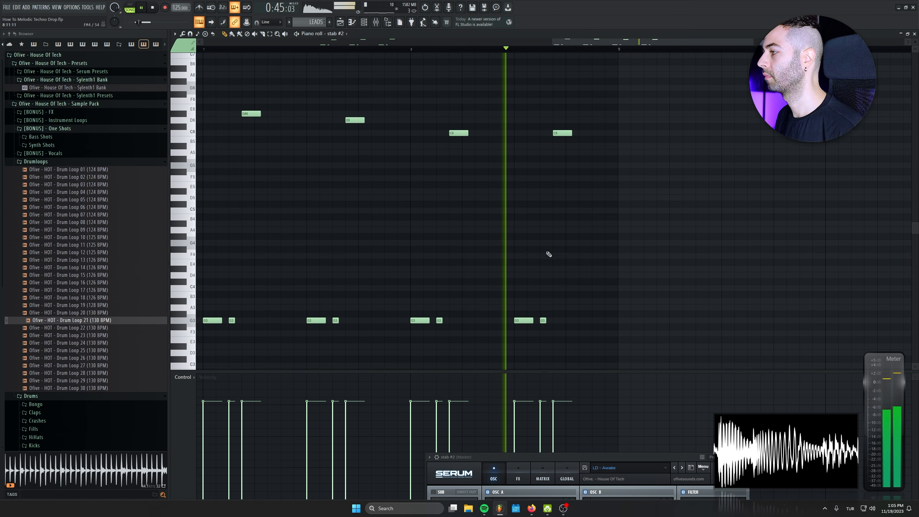
# Move the repeated G3 to step 8 of bar 8, delete its short G3, and move the last C6 to A#5 on step 11
pyautogui.moveTo(527, 320)
pyautogui.mouseDown()
pyautogui.moveTo(499, 321)
pyautogui.moveTo(518, 320)
pyautogui.mouseUp()
pyautogui.press('space')
pyautogui.press('space')
pyautogui.rightClick(543, 320)
pyautogui.moveTo(560, 133); pyautogui.dragTo(547, 134)
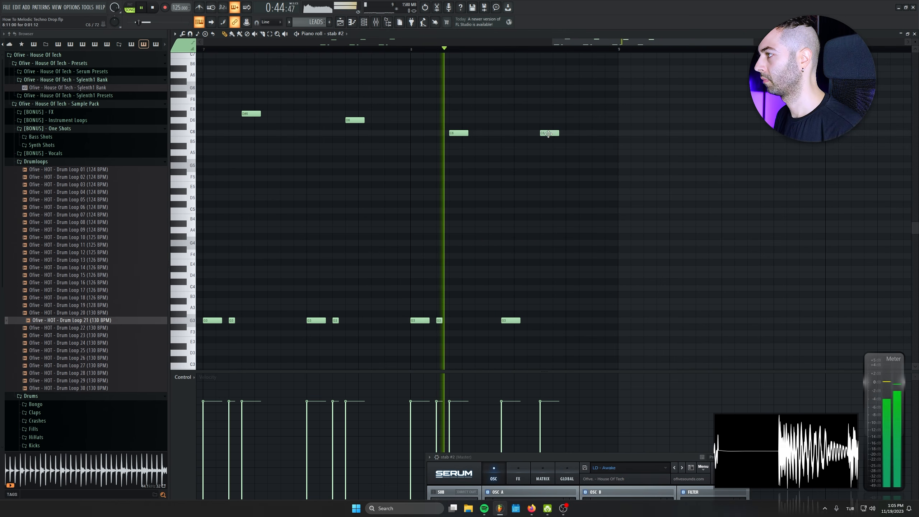
pyautogui.press('space')
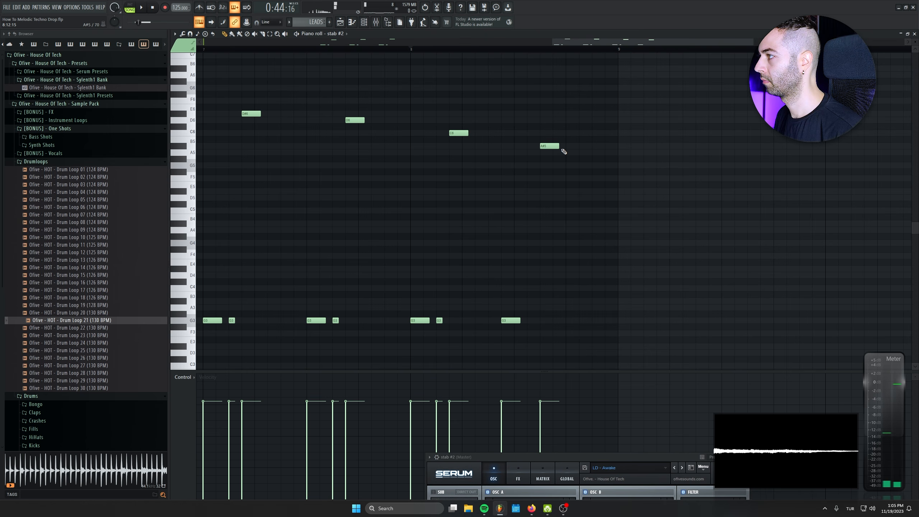
# Add an A5 note on step 13 and a G5 note on step 15 of bar 8
pyautogui.click(594, 166)
pyautogui.press('space')
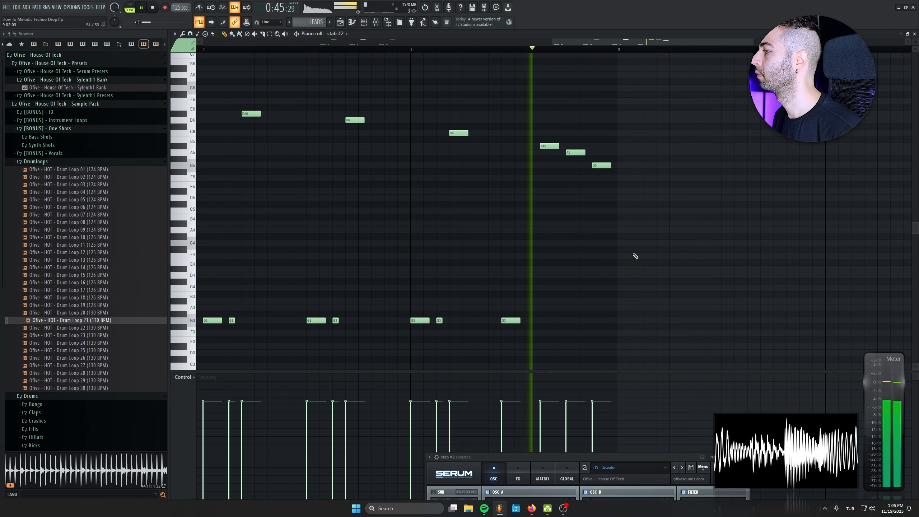
pyautogui.press('space')
# Copy the closing A#5, A5, G5 run from bar 8 to steps 11, 13 and 15 of bar 4
pyautogui.scroll(-6, 632, 257)
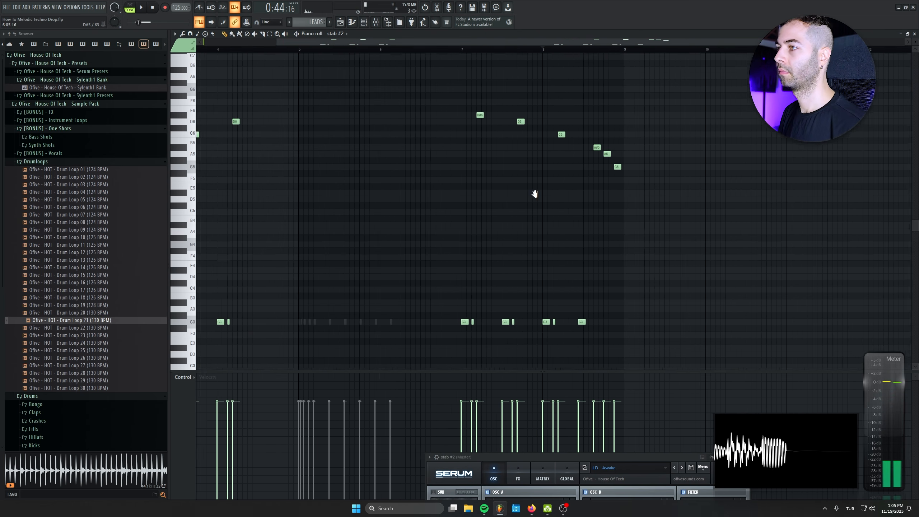
pyautogui.moveTo(627, 217); pyautogui.dragTo(439, 199)
pyautogui.moveTo(761, 218); pyautogui.dragTo(593, 101)
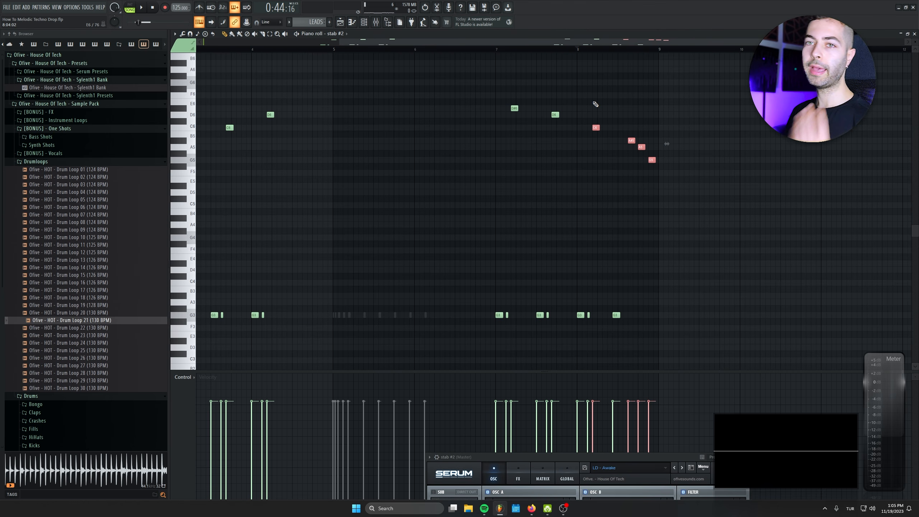
pyautogui.moveTo(685, 119); pyautogui.dragTo(614, 209)
pyautogui.moveTo(672, 171); pyautogui.dragTo(664, 174)
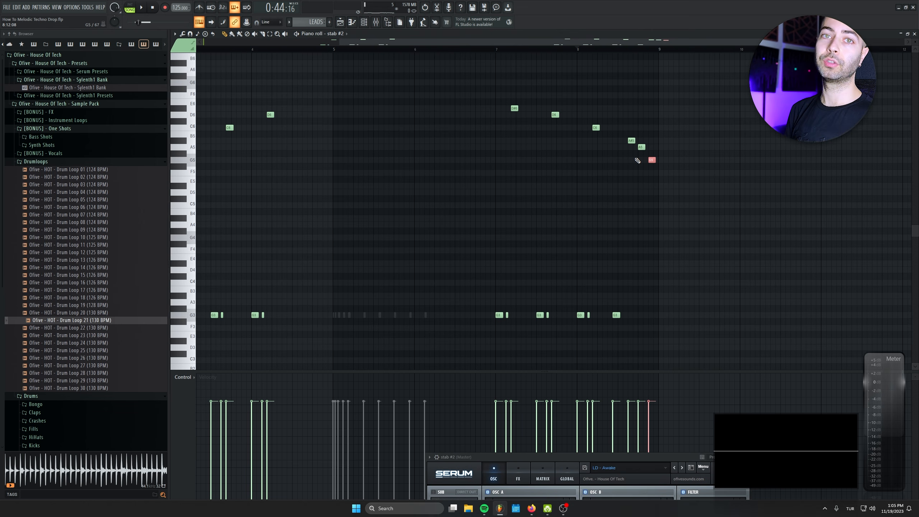
pyautogui.moveTo(249, 139); pyautogui.dragTo(439, 145)
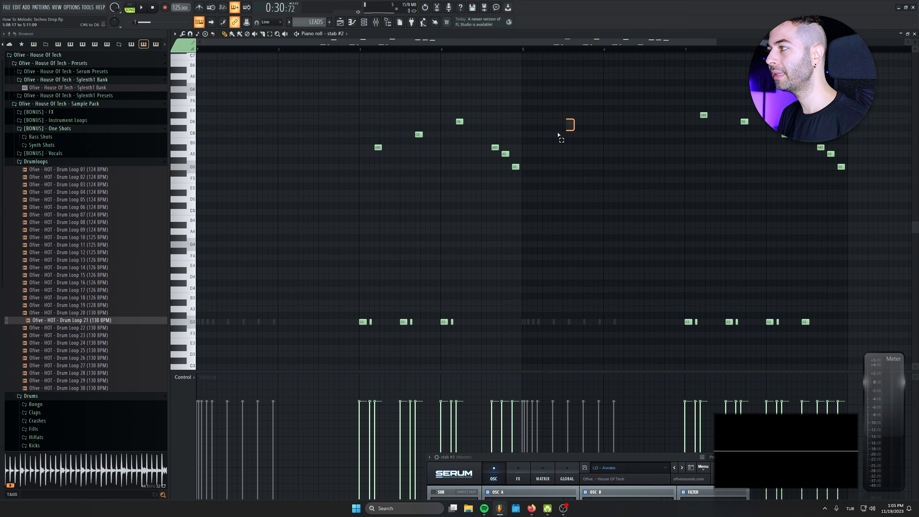
pyautogui.moveTo(558, 135); pyautogui.dragTo(490, 256)
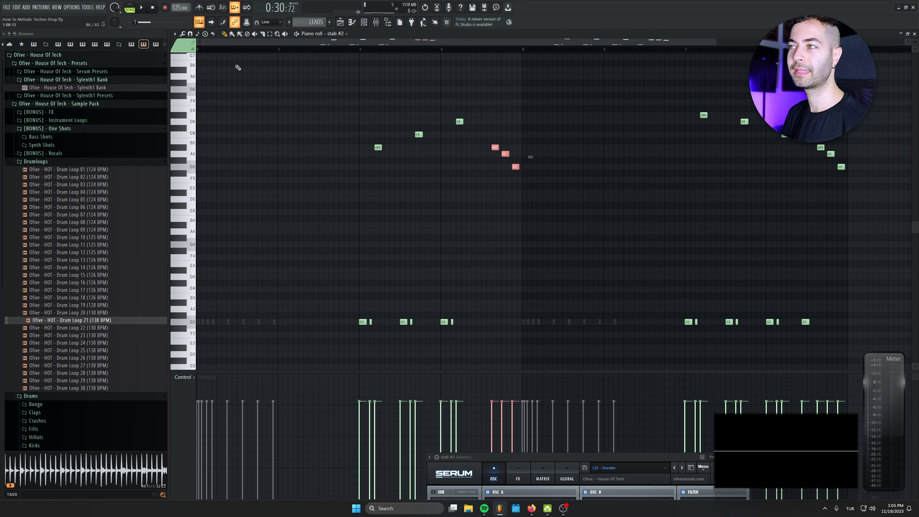
pyautogui.press('space')
pyautogui.scroll(3, 482, 244)
pyautogui.click(546, 251)
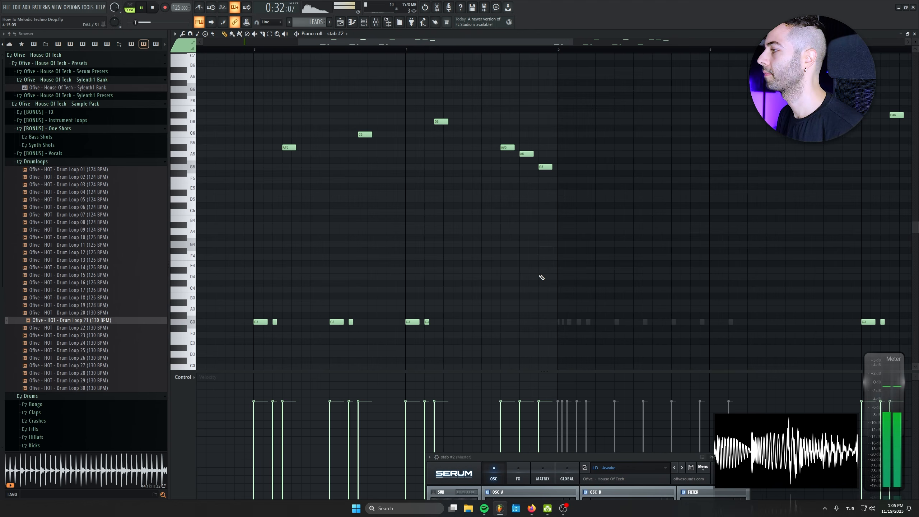
# Add a G3 note on step 8 of bar 4
pyautogui.scroll(-3, 542, 276)
pyautogui.click(491, 322)
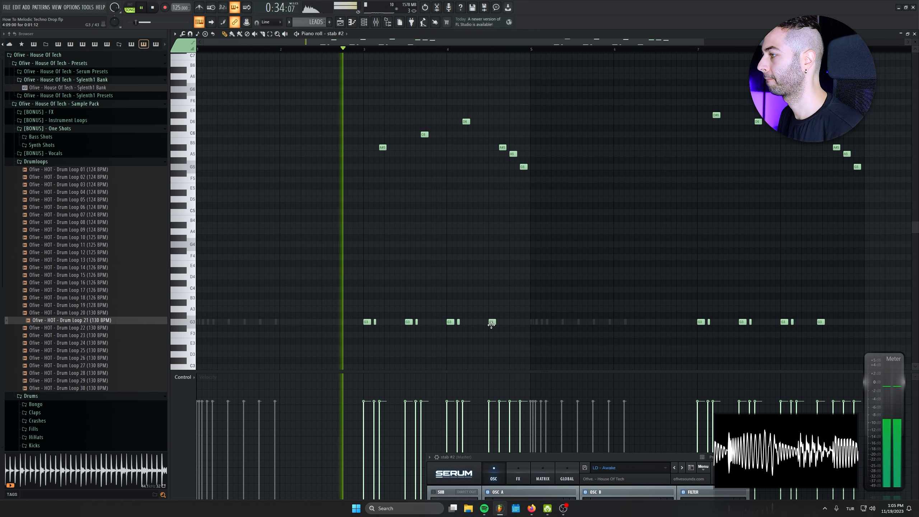
pyautogui.scroll(3, 507, 301)
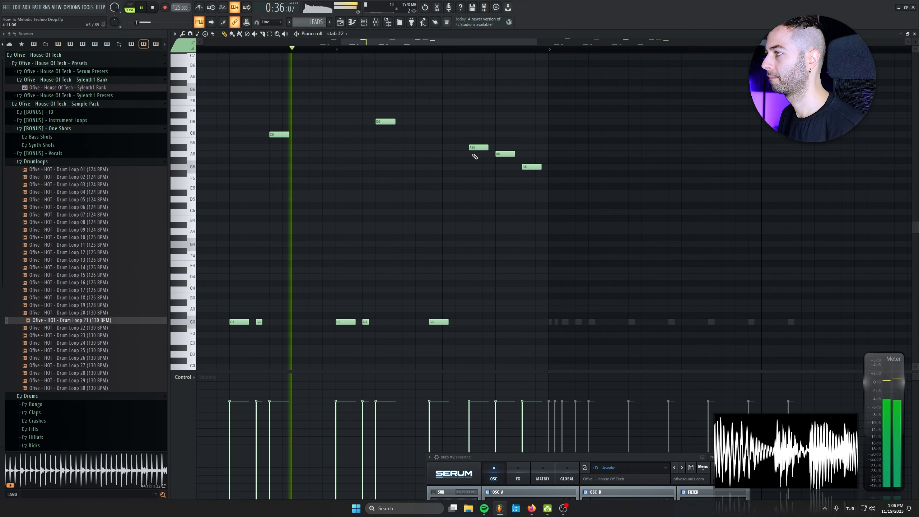
# Replace bar 4's closing A#5, A5, G5 run with D#6, C6 and D6 on steps 11, 13 and 15, and play the pattern back
pyautogui.rightClick(478, 147)
pyautogui.rightClick(505, 153)
pyautogui.rightClick(532, 166)
pyautogui.press('space')
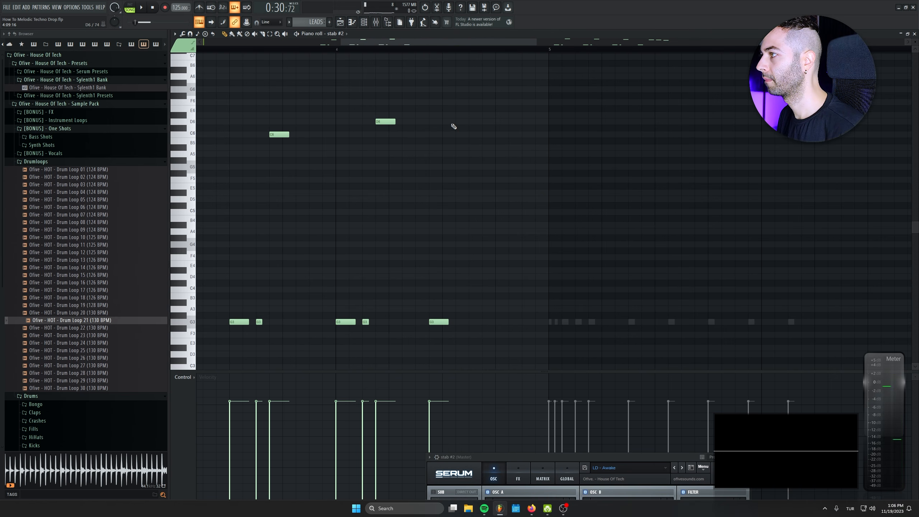
pyautogui.press('space')
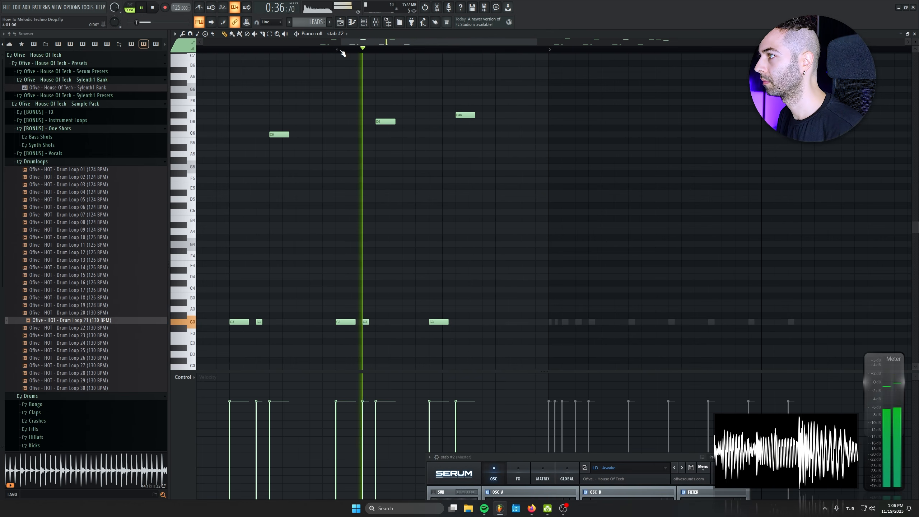
pyautogui.moveTo(467, 116); pyautogui.dragTo(529, 121)
pyautogui.press('space')
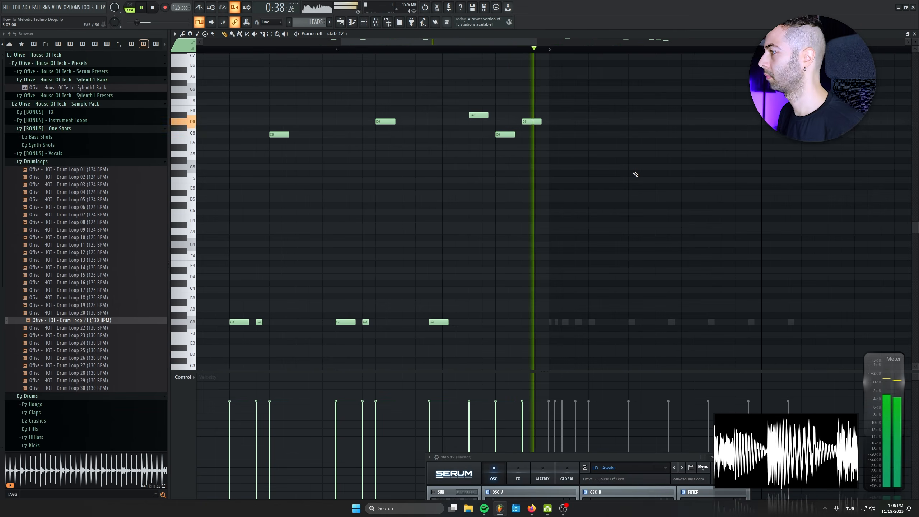
pyautogui.scroll(-5, 440, 278)
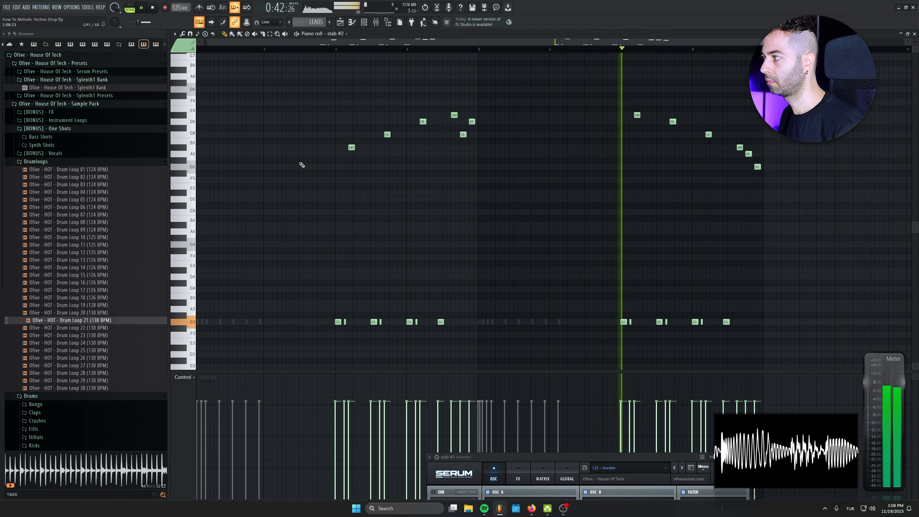
pyautogui.scroll(3, 750, 263)
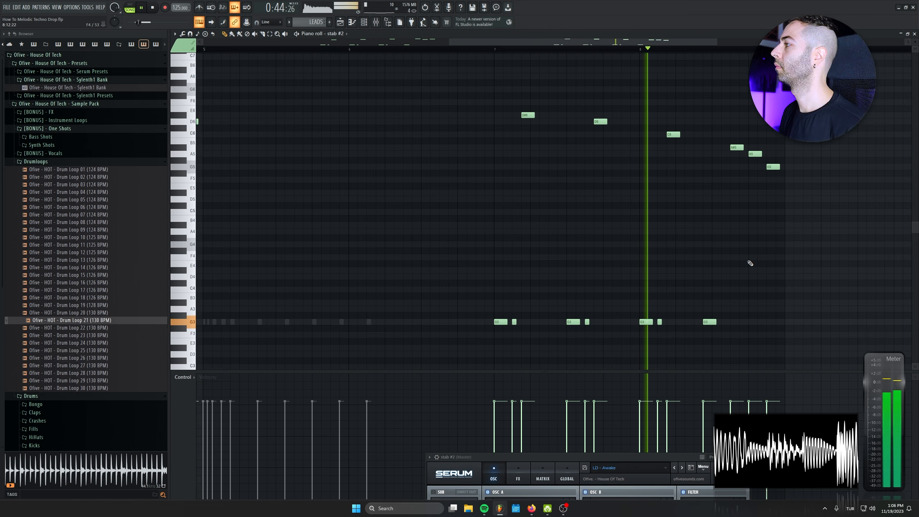
pyautogui.scroll(1, 750, 263)
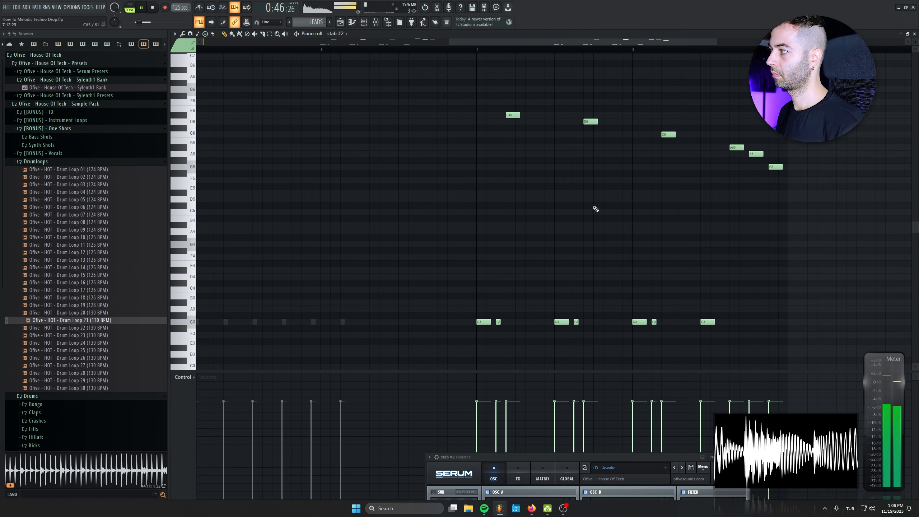
pyautogui.scroll(-4, 474, 248)
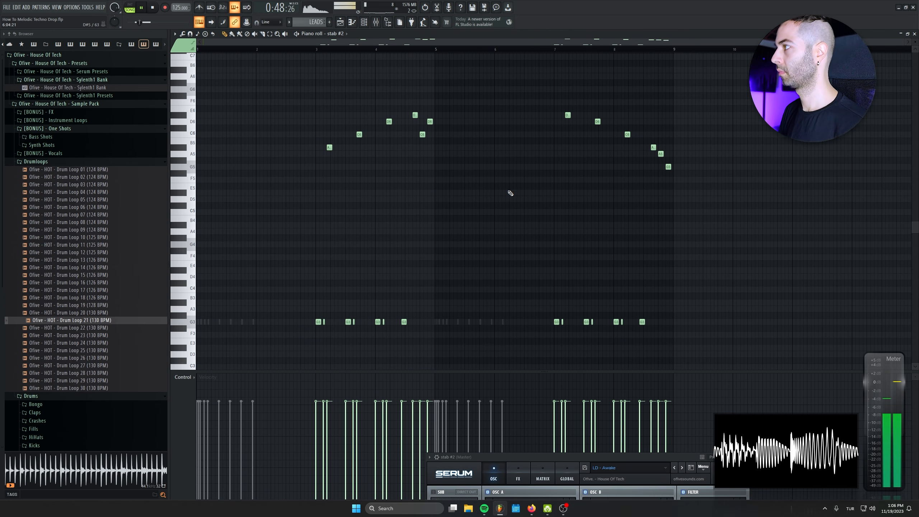
# Add a G3 note on step 15 of bar 2 in the bass shot's piano roll
pyautogui.click(413, 156)
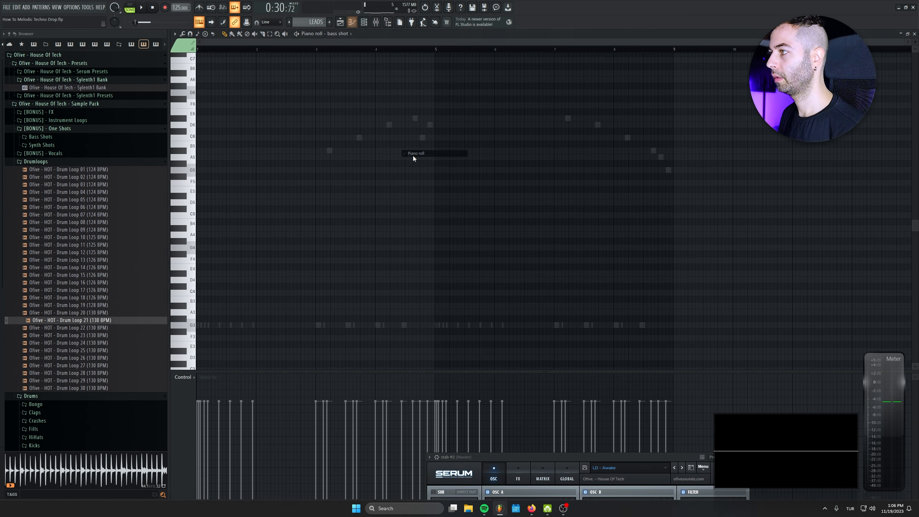
pyautogui.scroll(-1, 307, 252)
pyautogui.scroll(3, 267, 281)
pyautogui.moveTo(278, 159); pyautogui.dragTo(317, 373)
pyautogui.moveTo(659, 183); pyautogui.dragTo(694, 379)
pyautogui.scroll(3, 312, 299)
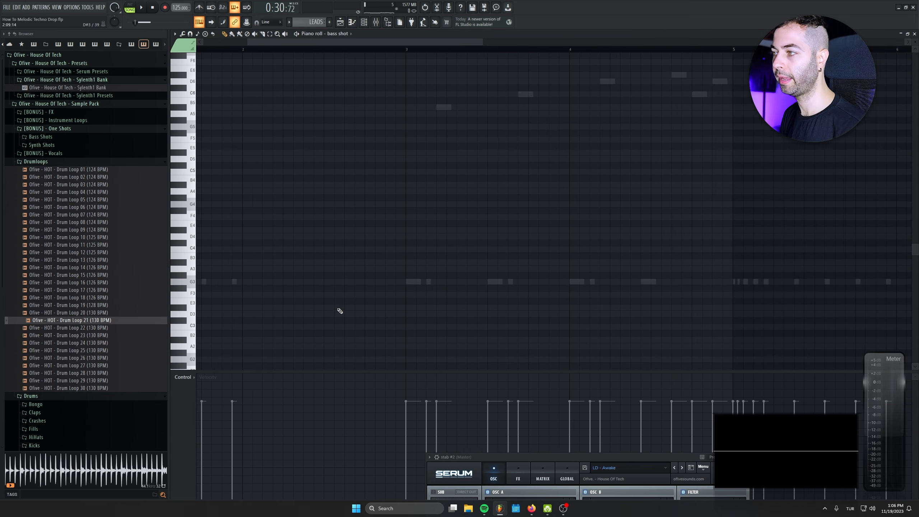
pyautogui.moveTo(339, 310); pyautogui.dragTo(478, 285)
pyautogui.click(526, 287)
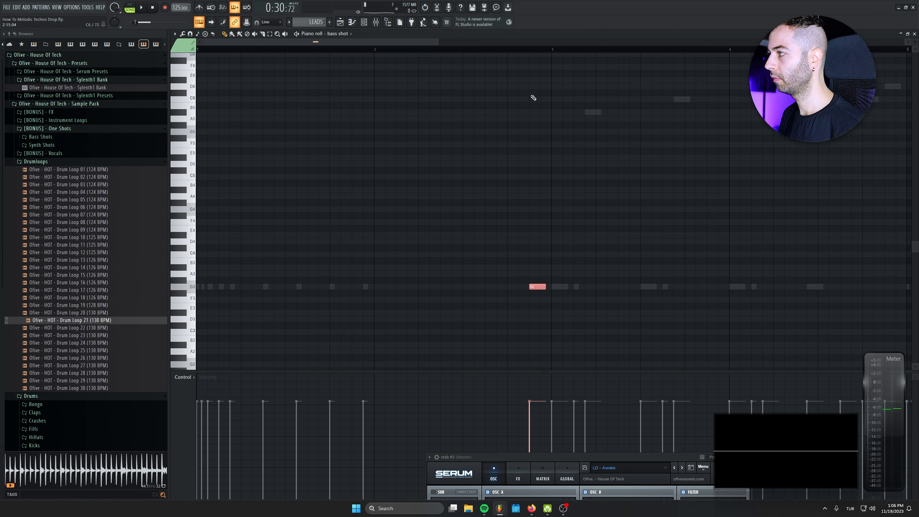
# Try the bass shot's step 15 note in bar 2 at G5 and at G3, comparing the two pitches during playback
pyautogui.moveTo(560, 311); pyautogui.dragTo(466, 376)
pyautogui.rightClick(447, 350)
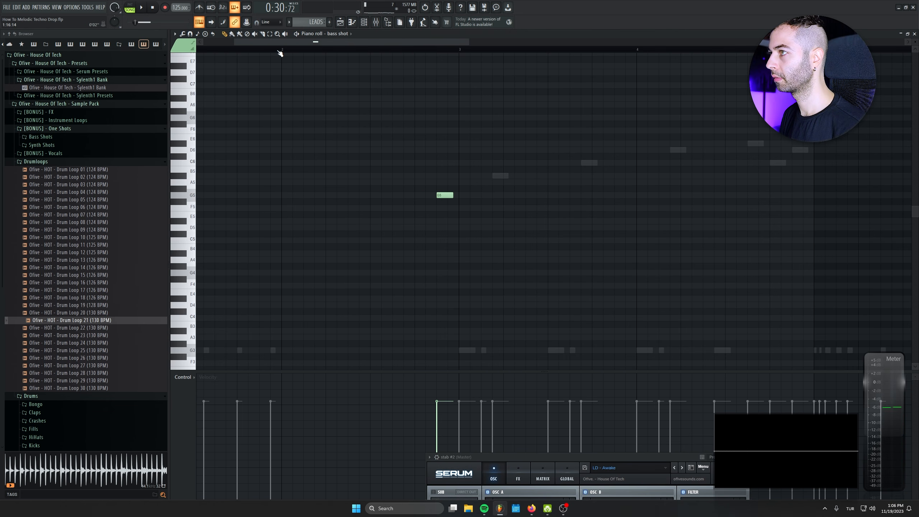
pyautogui.click(439, 350)
pyautogui.rightClick(442, 195)
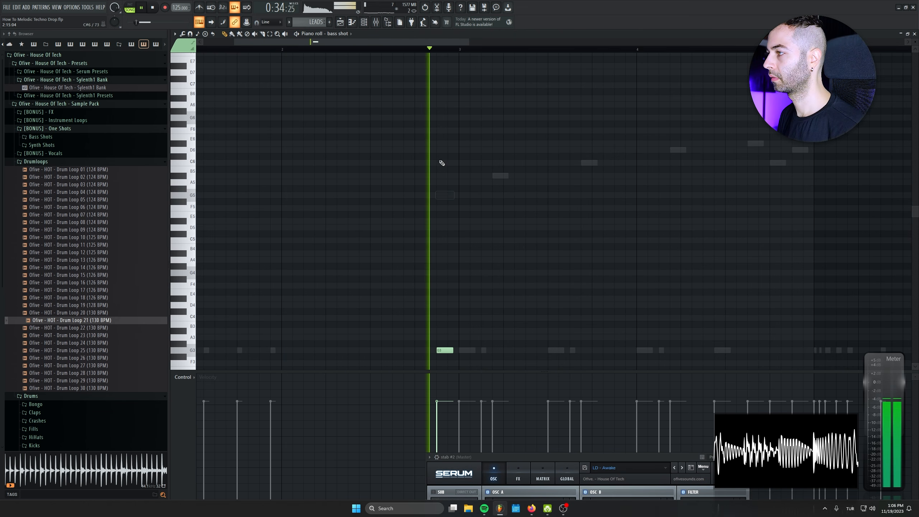
pyautogui.press('space')
pyautogui.scroll(-2, 453, 235)
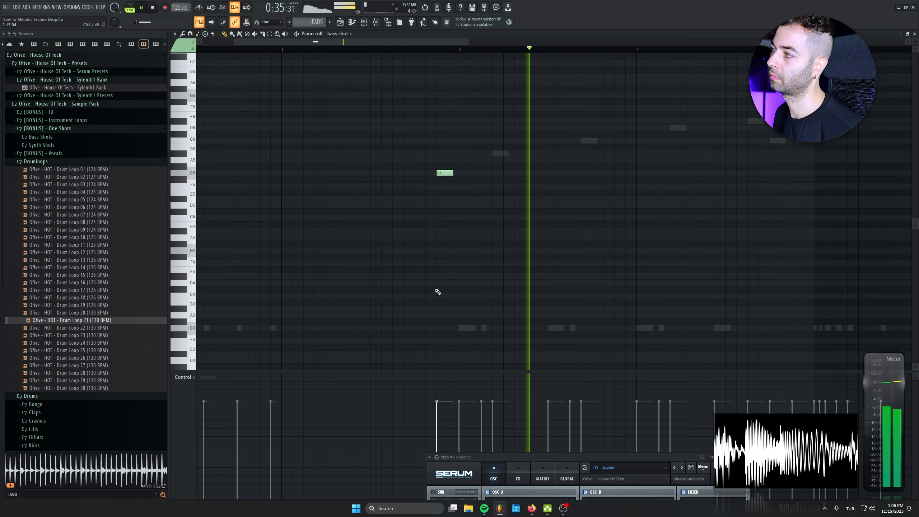
pyautogui.scroll(-5, 272, 95)
pyautogui.press('space')
pyautogui.press('space')
pyautogui.scroll(2, 222, 270)
pyautogui.scroll(2, 224, 272)
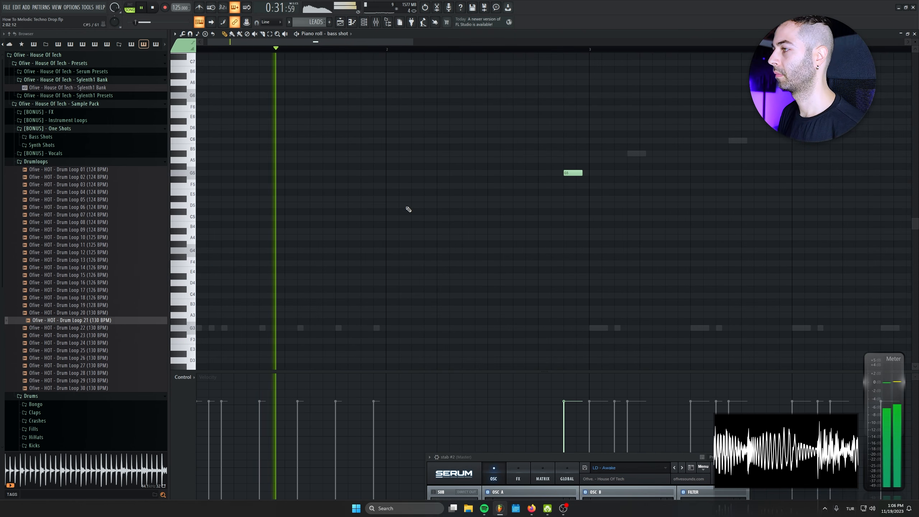
# Place G5 bass shot notes on step 3 of bars 2 and 6, removing the note on step 15 of bar 2
pyautogui.click(412, 173)
pyautogui.rightClick(576, 173)
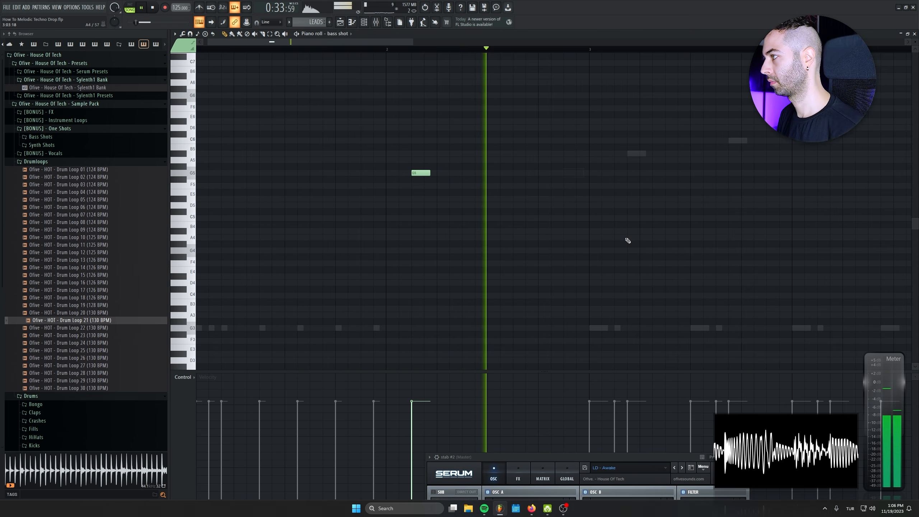
pyautogui.moveTo(688, 183); pyautogui.dragTo(398, 178)
pyautogui.scroll(-3, 398, 179)
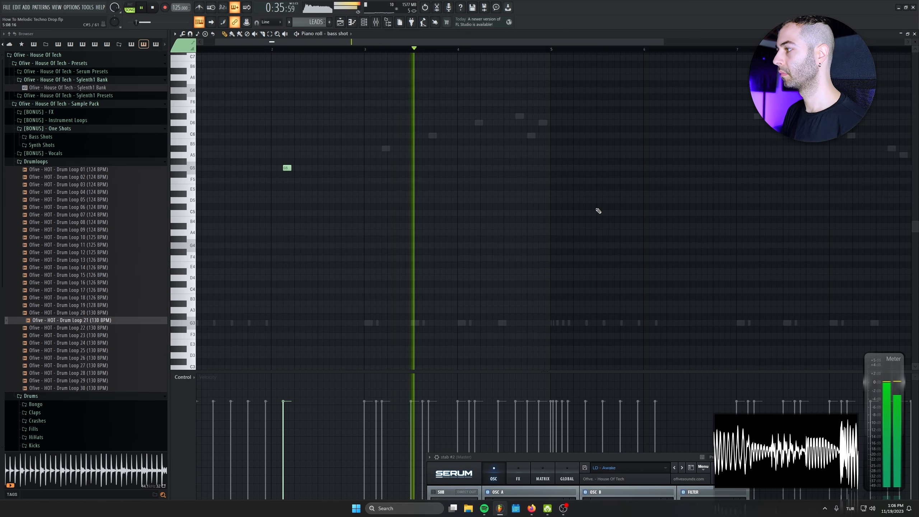
pyautogui.scroll(2, 663, 217)
pyautogui.click(661, 169)
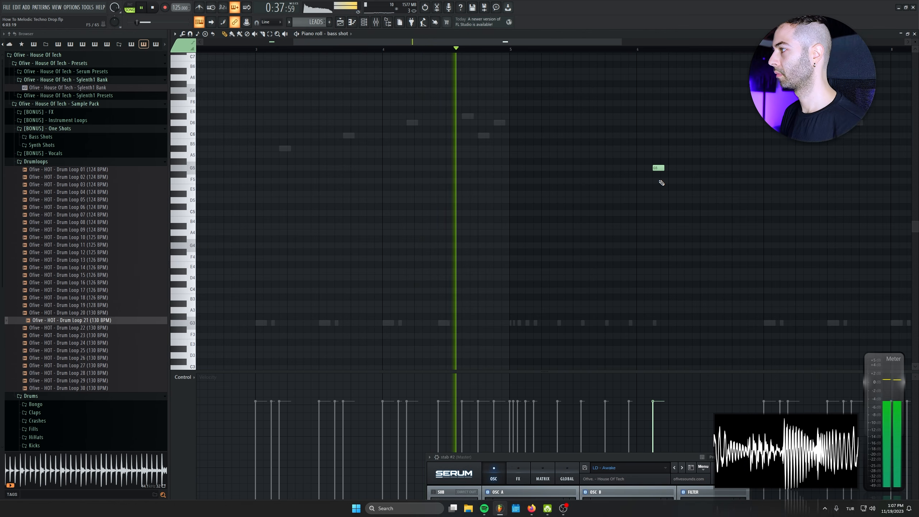
# Examine the notes of stab #2 and stab against the bass shot while playing the pattern from bar 3
pyautogui.press('F7')
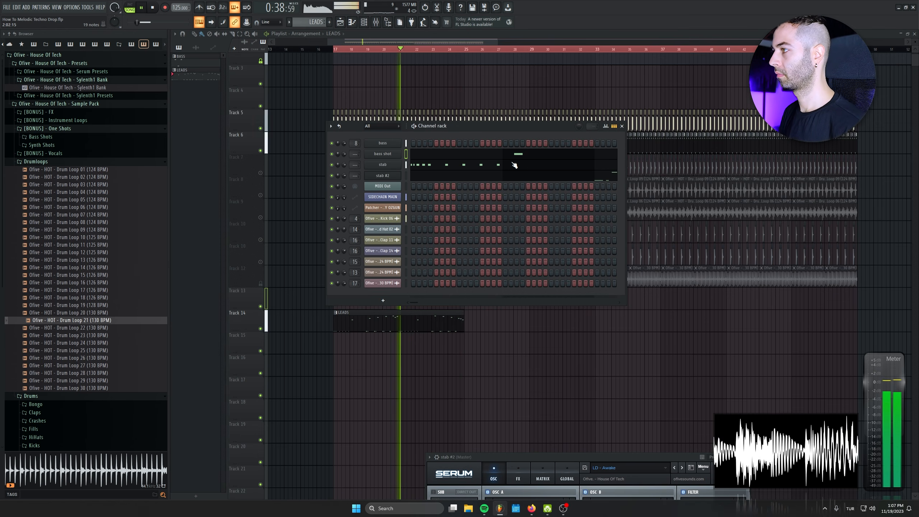
pyautogui.click(476, 176)
pyautogui.scroll(3, 665, 203)
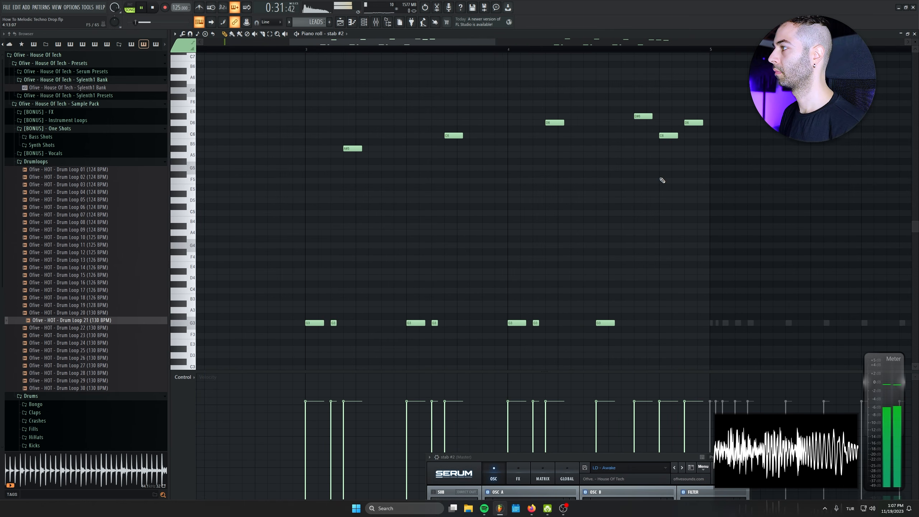
pyautogui.click(305, 50)
pyautogui.scroll(1, 544, 170)
pyautogui.moveTo(543, 169); pyautogui.dragTo(441, 195)
pyautogui.scroll(1, 440, 194)
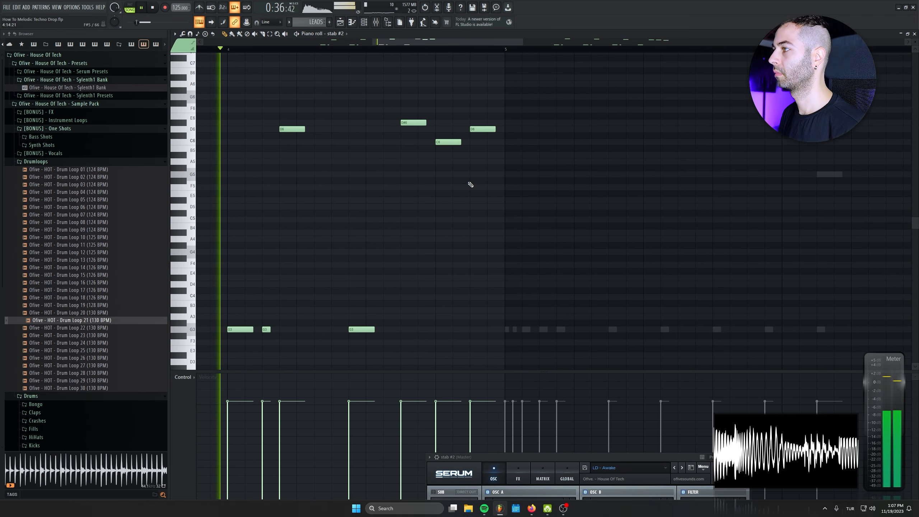
pyautogui.scroll(-2, 383, 261)
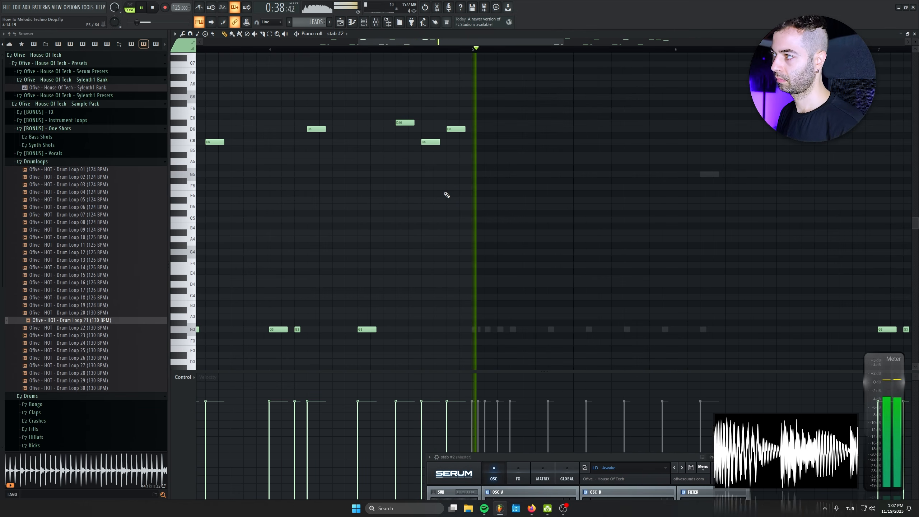
pyautogui.moveTo(478, 243); pyautogui.dragTo(289, 231)
pyautogui.press('Escape')
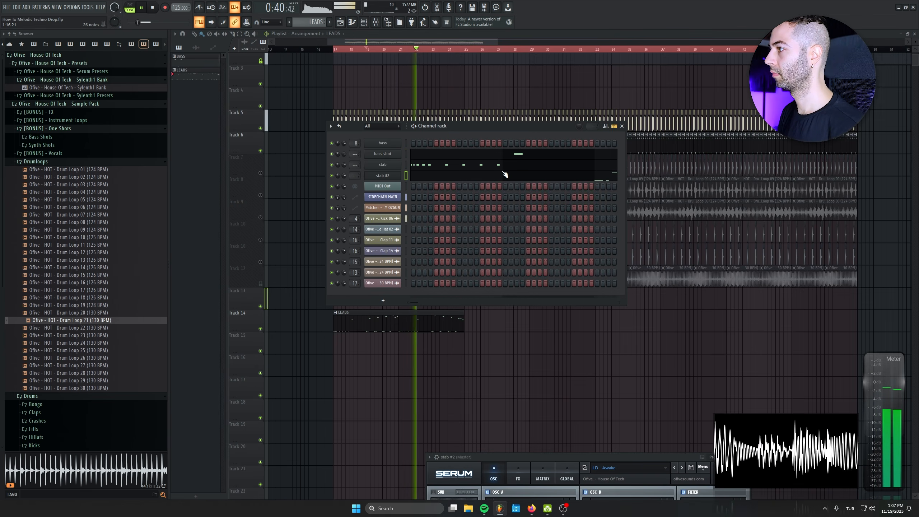
pyautogui.click(506, 170)
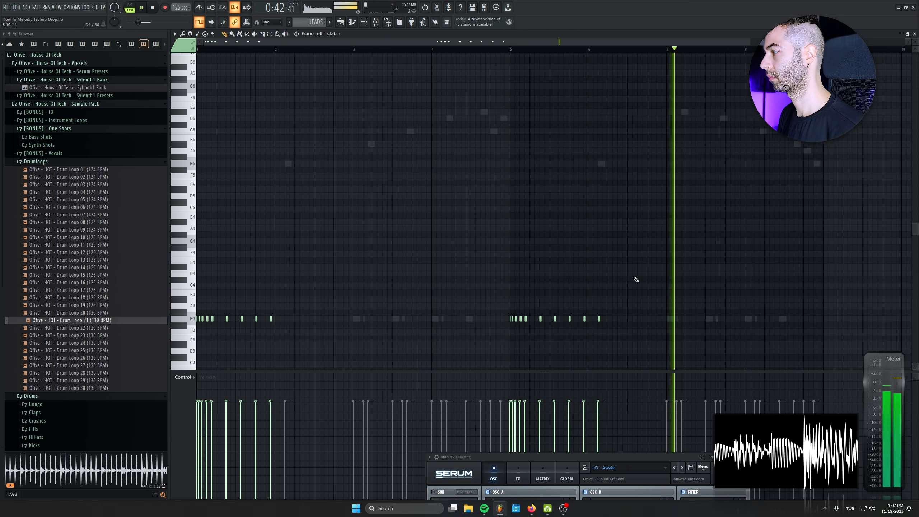
pyautogui.press('Escape')
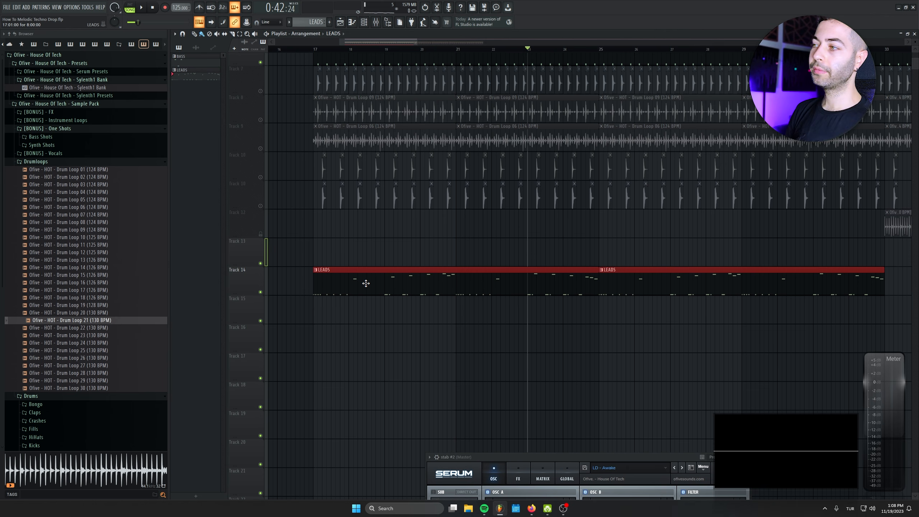
pyautogui.moveTo(411, 240); pyautogui.dragTo(448, 238)
pyautogui.scroll(-3, 435, 306)
pyautogui.scroll(2, 315, 282)
pyautogui.moveTo(320, 283); pyautogui.dragTo(411, 271)
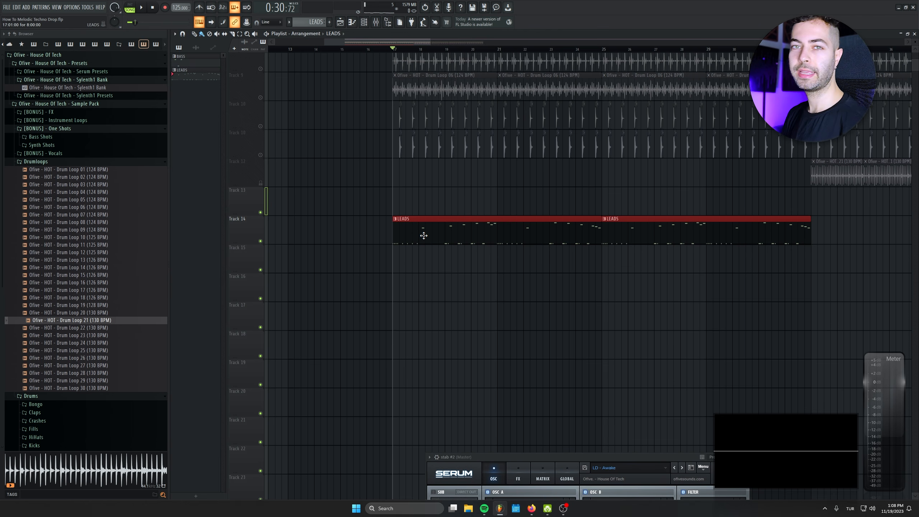
pyautogui.moveTo(413, 210); pyautogui.dragTo(420, 261)
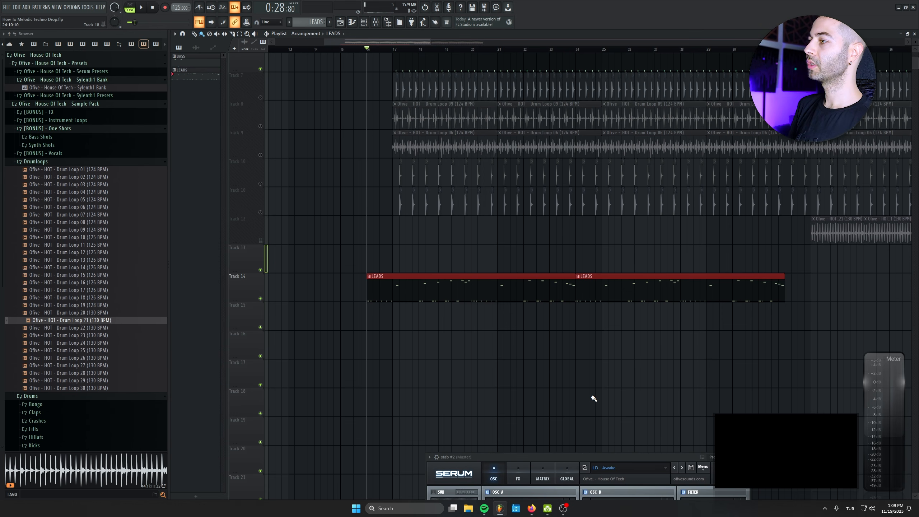
pyautogui.click(366, 260)
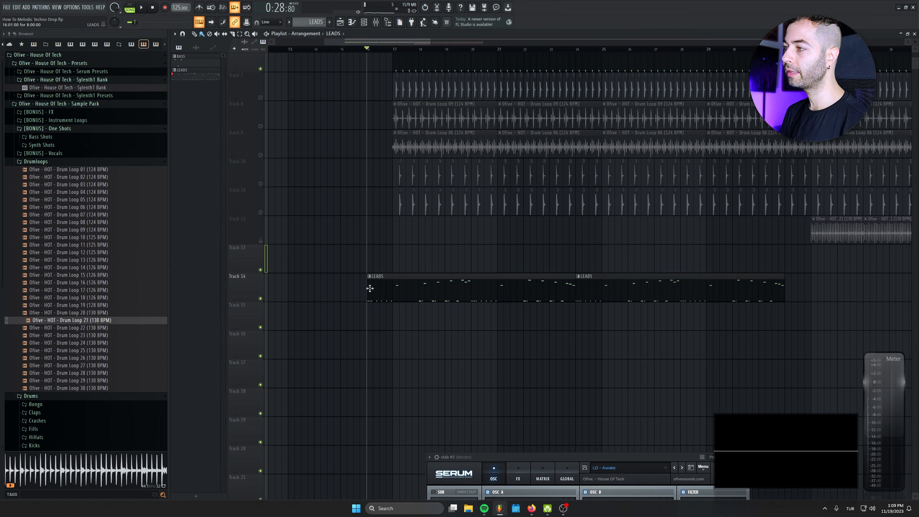
pyautogui.moveTo(380, 363); pyautogui.dragTo(384, 364)
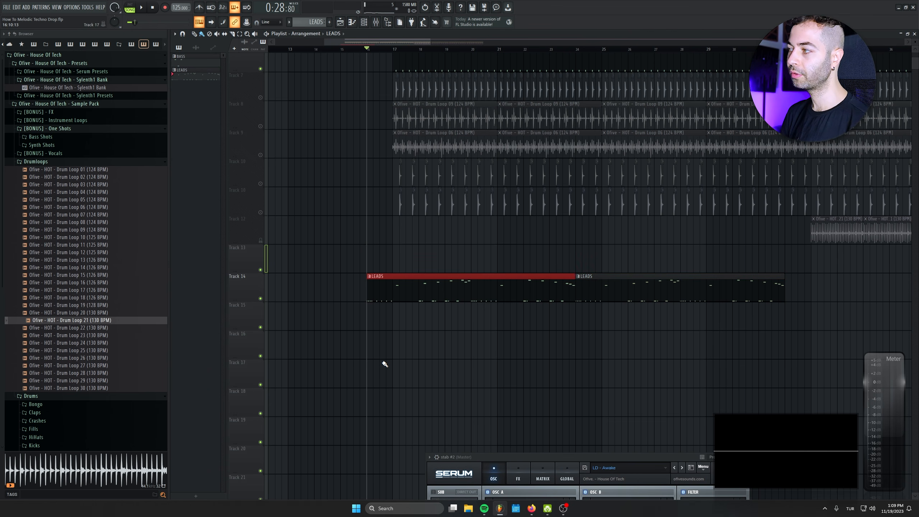
pyautogui.scroll(3, 384, 364)
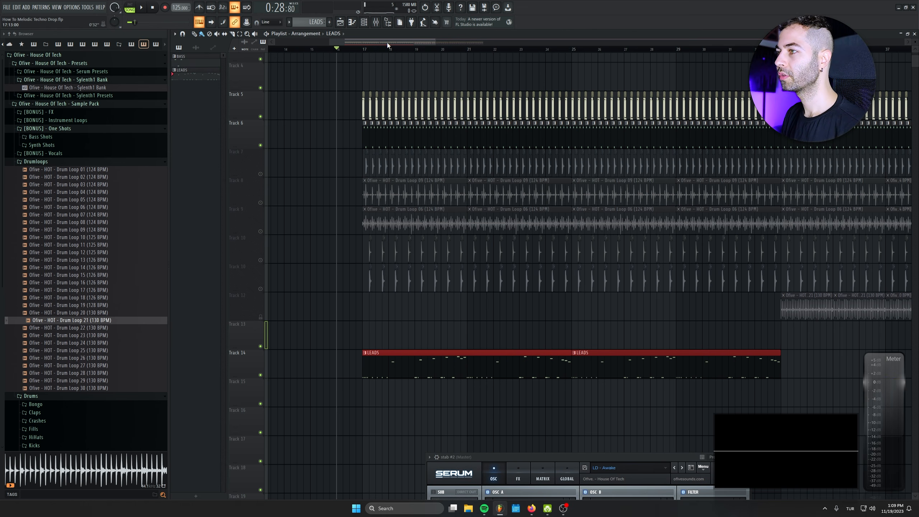
# Unmute the hat, drum loop and clap tracks in the playlist, tracks 7 to 11
pyautogui.click(261, 173)
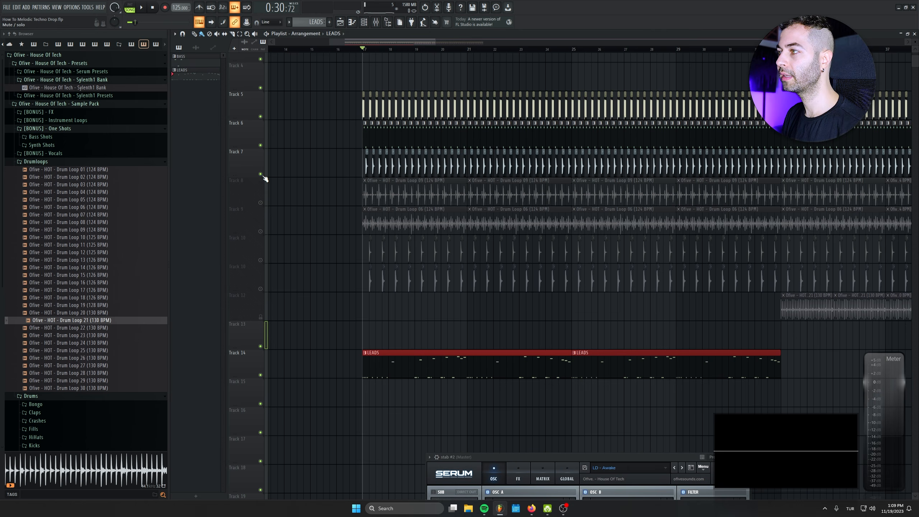
pyautogui.scroll(3, 409, 224)
pyautogui.scroll(2, 409, 224)
pyautogui.moveTo(261, 199); pyautogui.dragTo(257, 303)
pyautogui.click(261, 305)
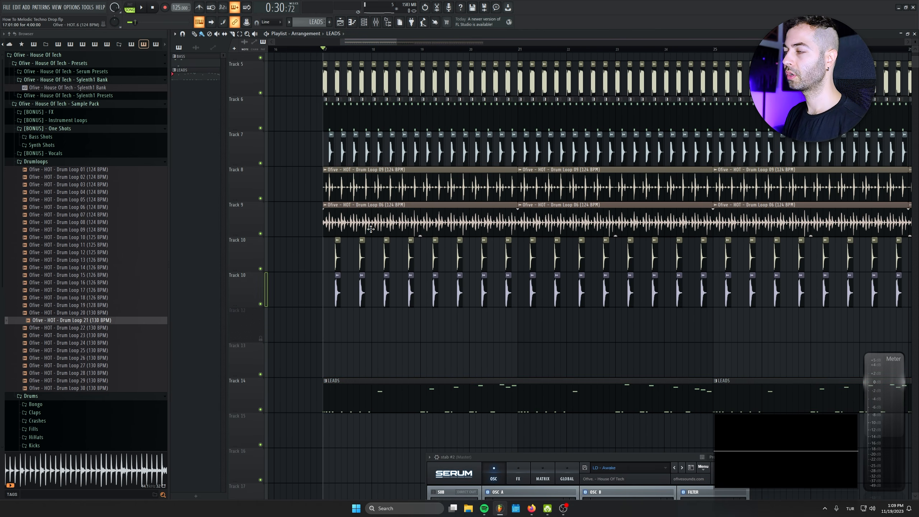
# Delete the hat, drum loop and clap clips on tracks 7 to 11 from bar 17 to bar 20
pyautogui.scroll(-3, 317, 197)
pyautogui.rightClick(350, 183)
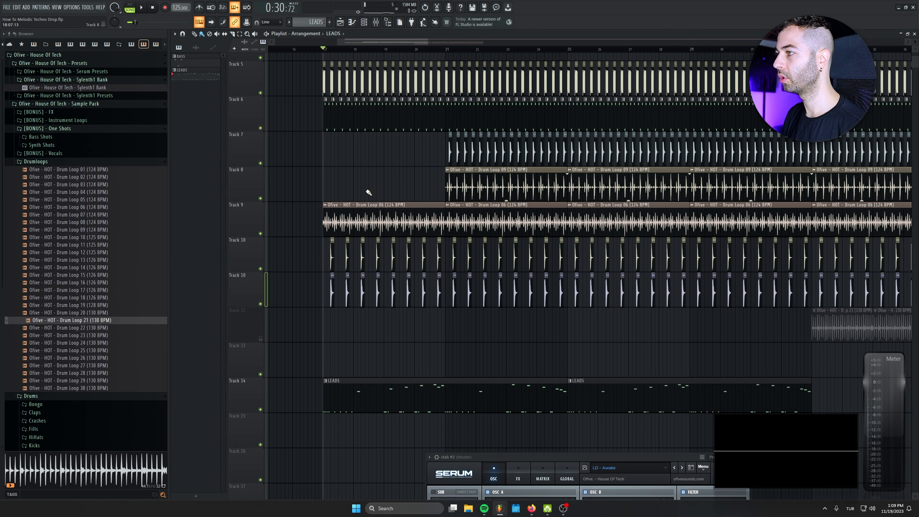
pyautogui.rightClick(348, 217)
pyautogui.moveTo(356, 276); pyautogui.dragTo(328, 308)
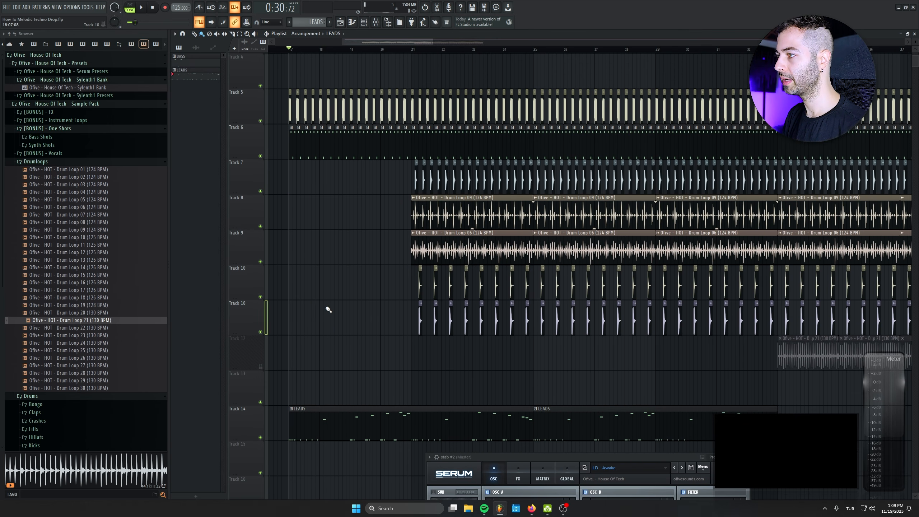
# Mute the clap tracks, 10 and 11, and play the arrangement from bar 17
pyautogui.moveTo(261, 298); pyautogui.dragTo(260, 333)
pyautogui.press('space')
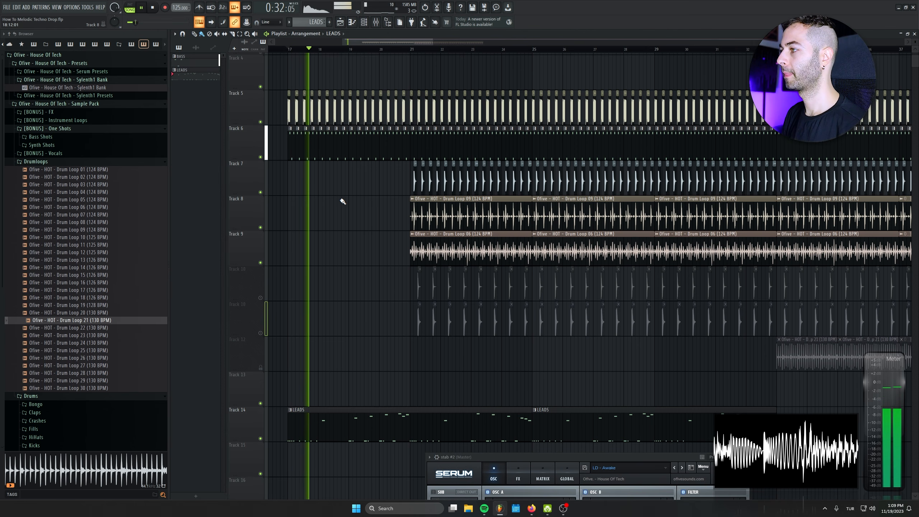
pyautogui.scroll(2, 465, 308)
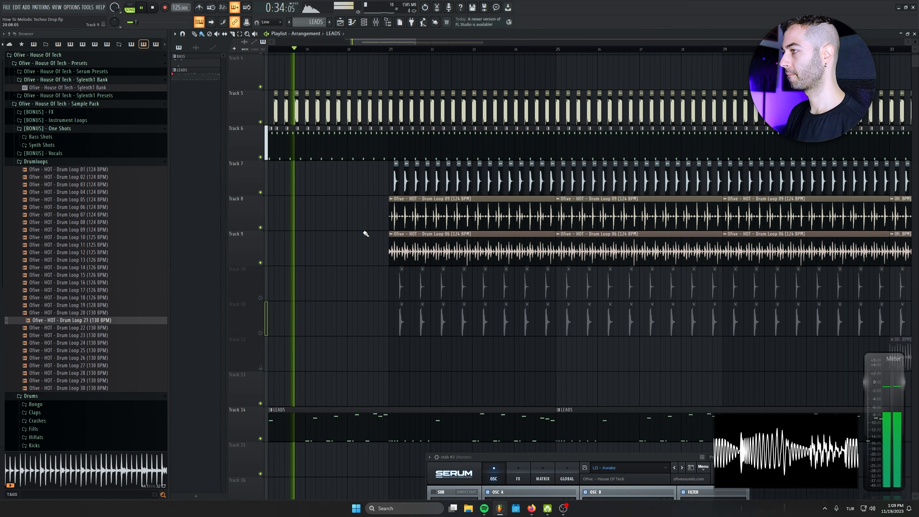
# Swap Drum Loop 06 onto track 8 and Drum Loop 09 onto track 9, and clear bars 21 to 24 on tracks 8 to 11
pyautogui.scroll(-1, 256, 213)
pyautogui.rightClick(392, 254)
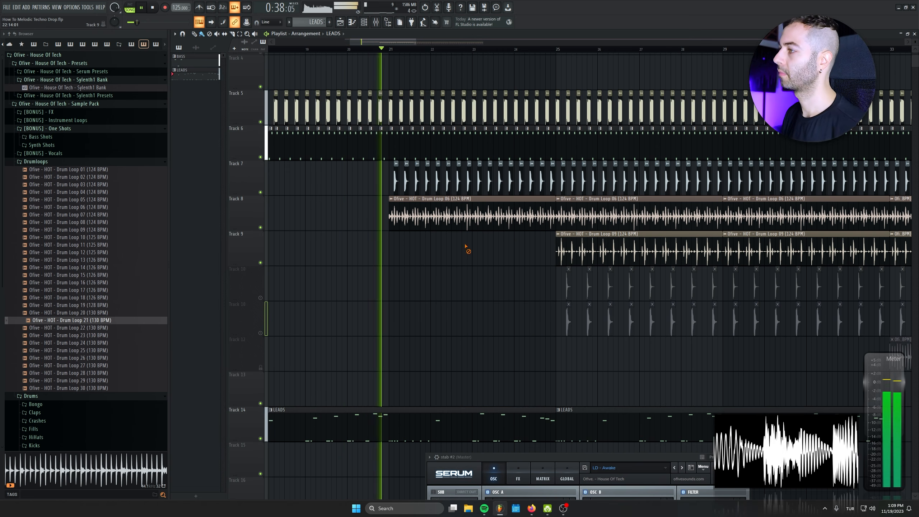
pyautogui.rightClick(466, 224)
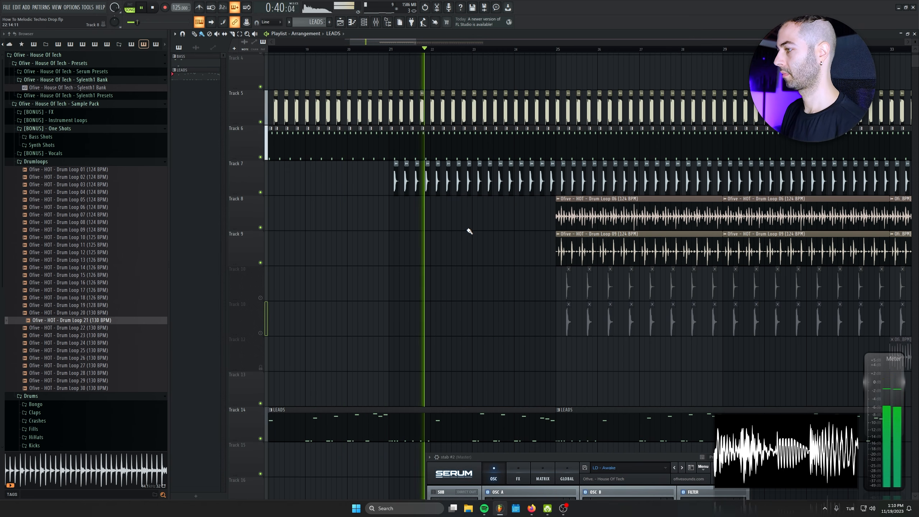
# Set the Closed Hat 02 channel volume to 47% and close its channel settings
pyautogui.doubleClick(486, 166)
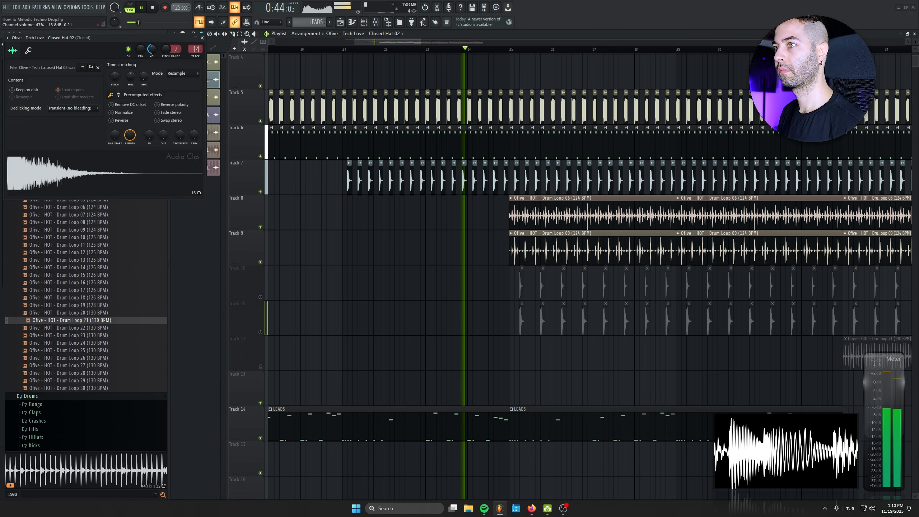
pyautogui.press('F5')
pyautogui.click(340, 23)
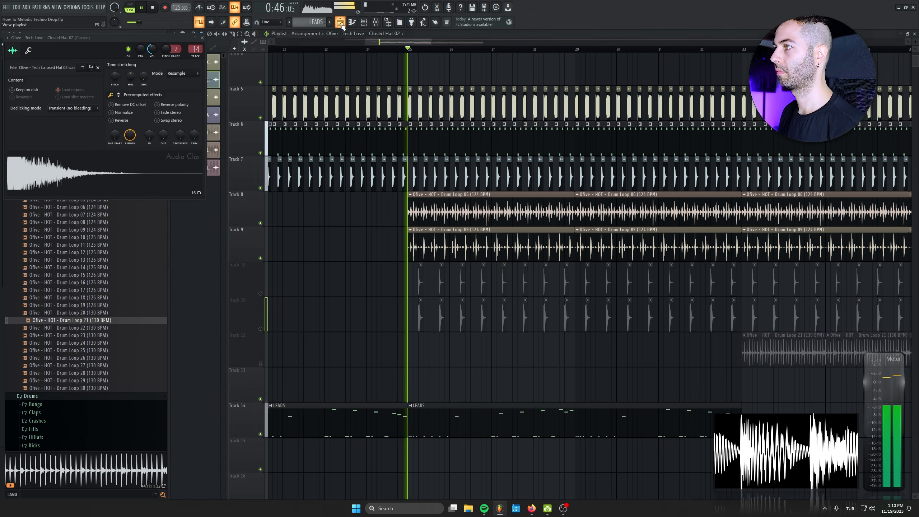
pyautogui.click(203, 38)
# Delete the clap clips on tracks 10 and 11 from bar 25 to bar 32
pyautogui.moveTo(388, 277)
pyautogui.mouseDown()
pyautogui.moveTo(701, 282)
pyautogui.moveTo(618, 318)
pyautogui.moveTo(378, 312)
pyautogui.mouseUp()
pyautogui.scroll(-4, 398, 310)
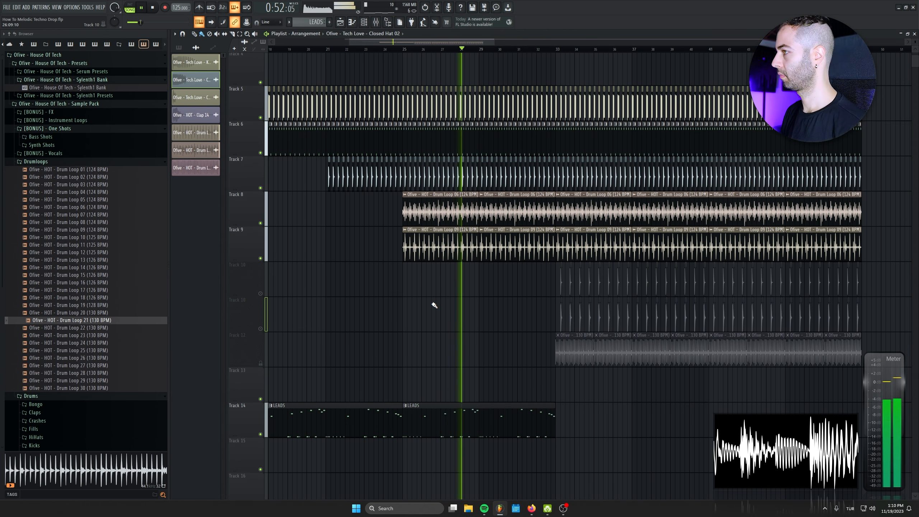
# Unmute the two tracks labelled Track 10 and Track 12 in the playlist
pyautogui.hscroll(-3, 432, 305)
pyautogui.scroll(2, 578, 312)
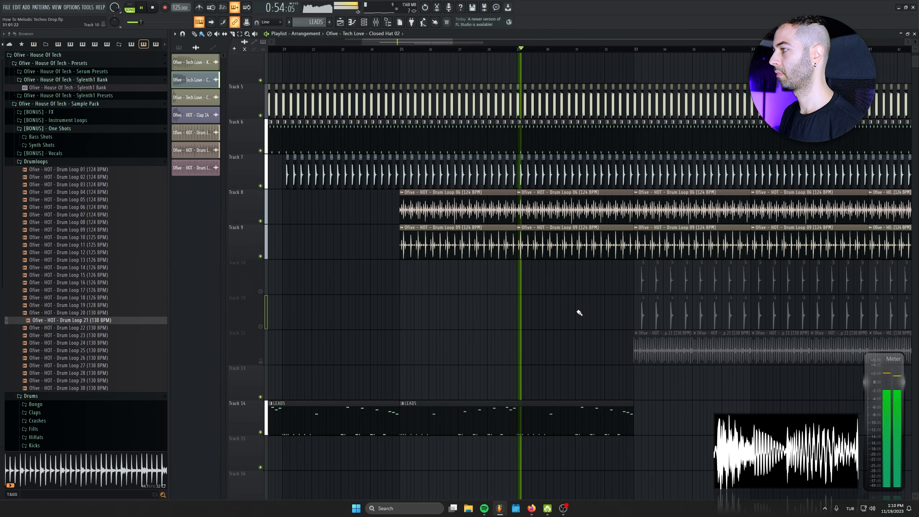
pyautogui.scroll(2, 566, 308)
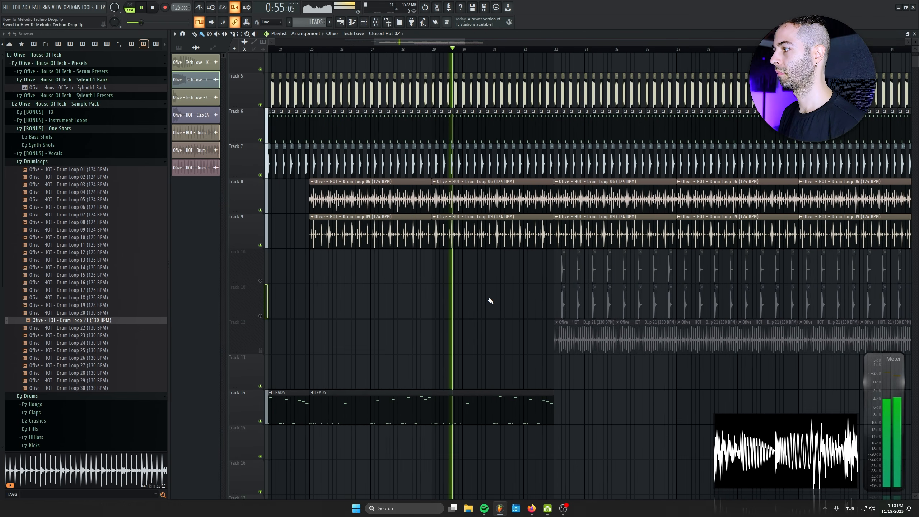
pyautogui.click(261, 281)
pyautogui.click(261, 315)
pyautogui.click(261, 351)
pyautogui.click(262, 351)
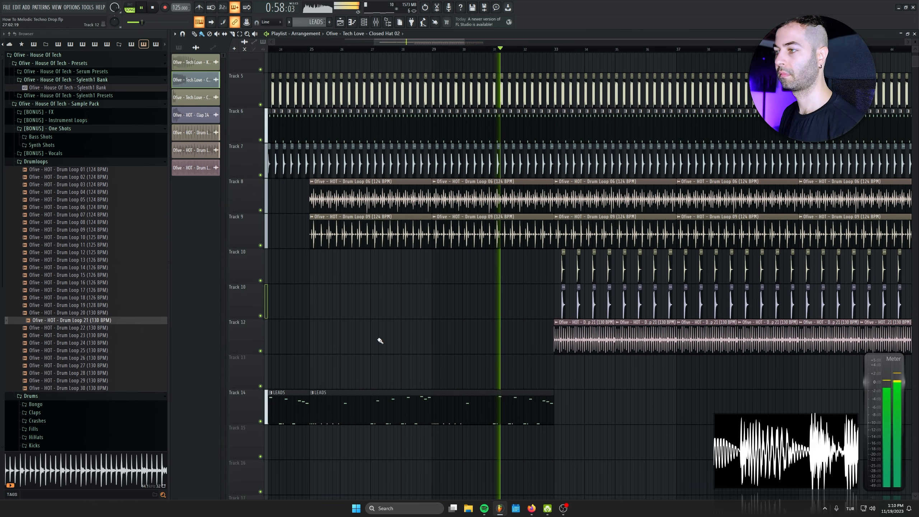
pyautogui.moveTo(385, 332); pyautogui.dragTo(186, 331)
pyautogui.click(499, 386)
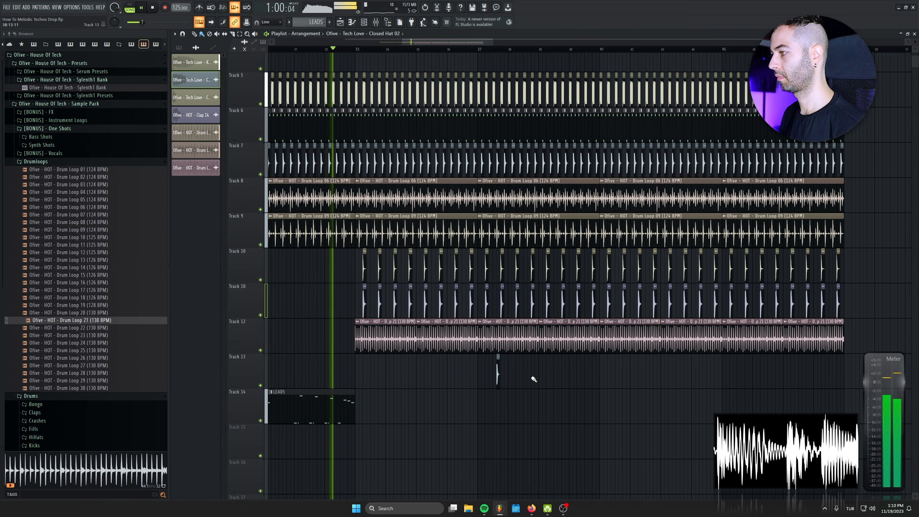
pyautogui.rightClick(499, 377)
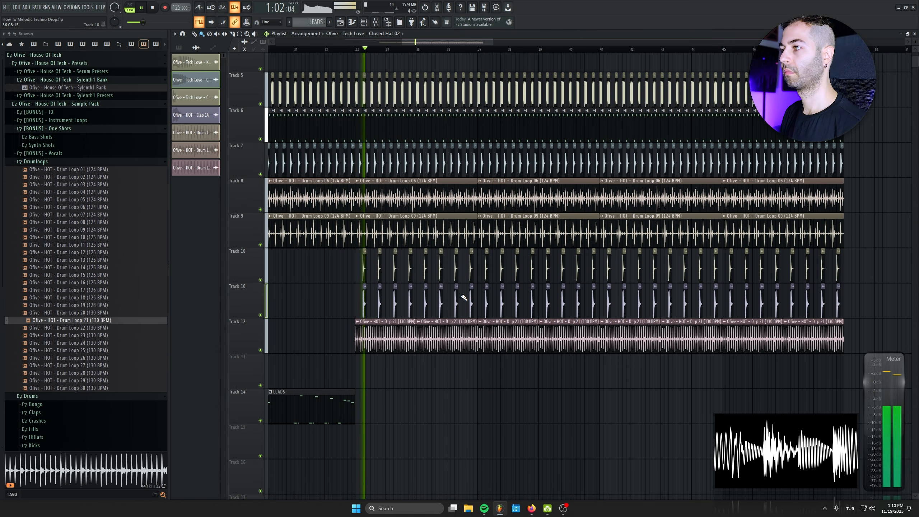
# Select both LEADS clips on Track 14 and move them two bars earlier so they start at bar 15
pyautogui.scroll(-4, 436, 385)
pyautogui.scroll(-1, 470, 383)
pyautogui.moveTo(478, 383); pyautogui.dragTo(373, 404)
pyautogui.press('space')
pyautogui.moveTo(367, 405); pyautogui.dragTo(480, 370)
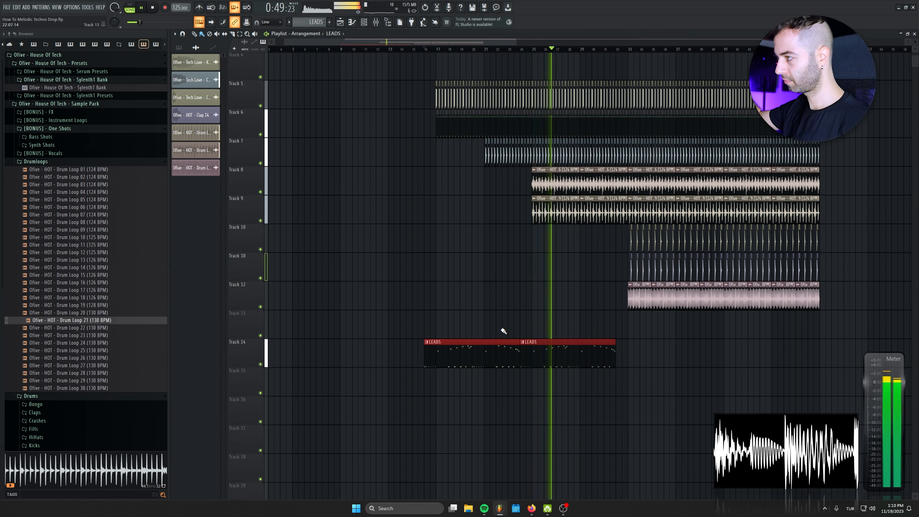
pyautogui.press('space')
pyautogui.scroll(3, 457, 342)
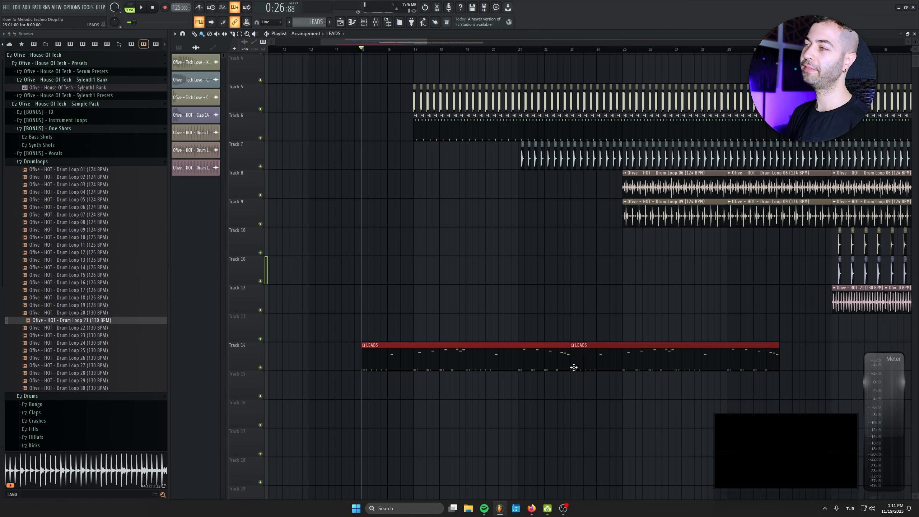
# Play the arrangement from bar 15 to check how the moved LEADS clips enter before the drums
pyautogui.hscroll(3, 475, 315)
pyautogui.press('space')
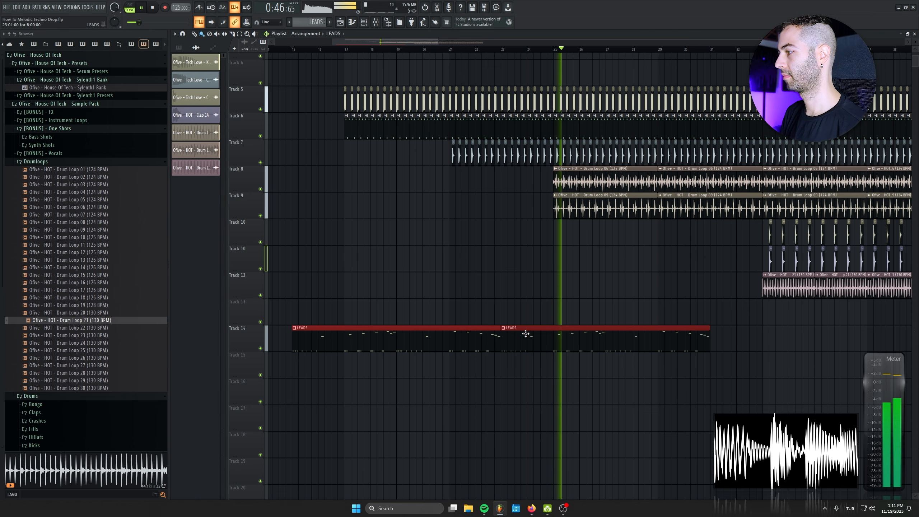
pyautogui.press('space')
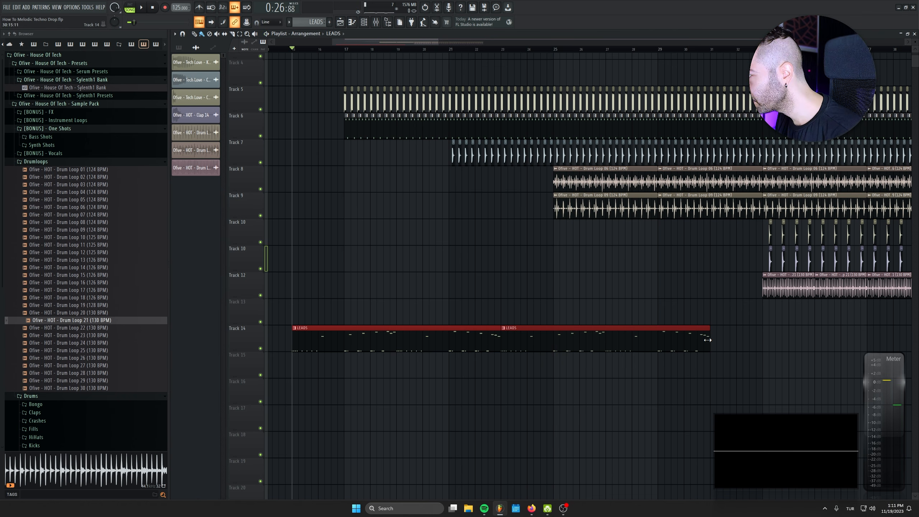
pyautogui.moveTo(708, 340)
pyautogui.mouseDown()
pyautogui.moveTo(575, 339)
pyautogui.moveTo(708, 342)
pyautogui.mouseUp()
pyautogui.click(774, 344)
pyautogui.hotkey('ctrl', 'z')
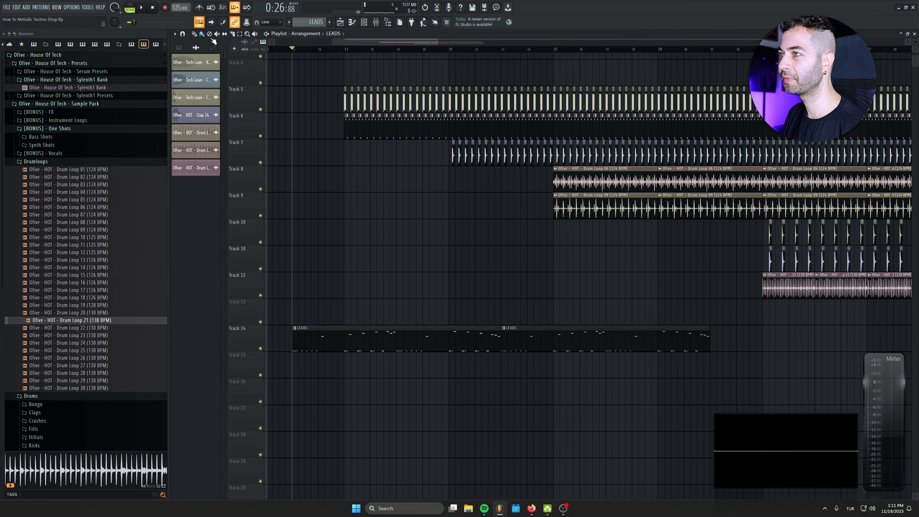
# Repeat the LEADS pattern along Track 14 and trim the last copy to end with the drum clips at bar 49
pyautogui.scroll(-3, 508, 342)
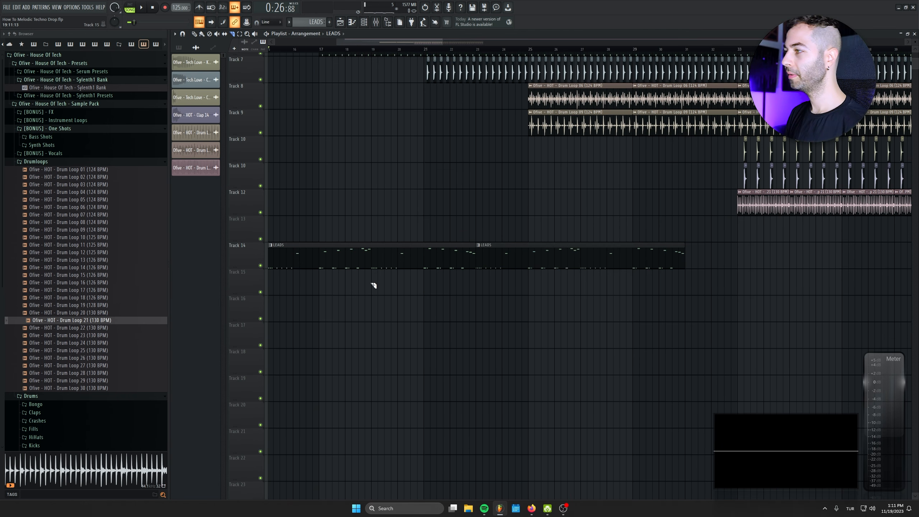
pyautogui.scroll(-3, 406, 214)
pyautogui.moveTo(647, 335); pyautogui.dragTo(439, 232)
pyautogui.moveTo(373, 267); pyautogui.dragTo(640, 269)
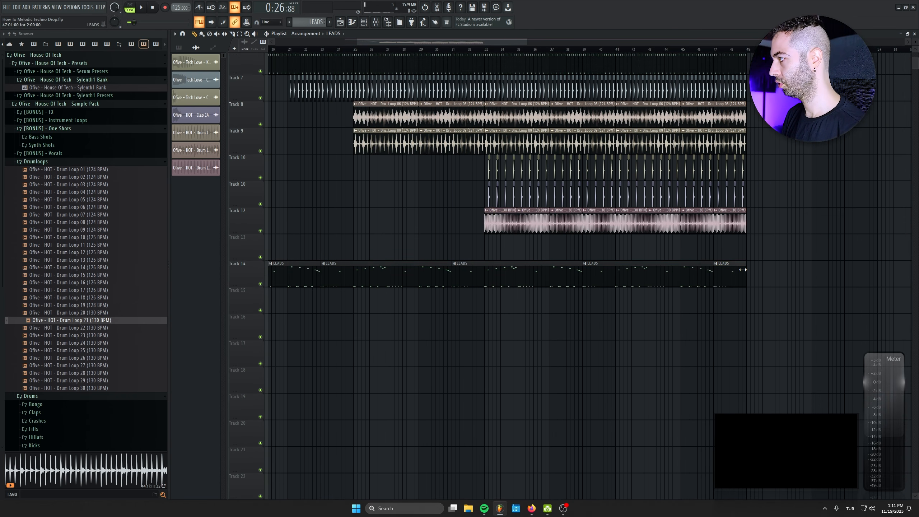
pyautogui.moveTo(633, 341); pyautogui.dragTo(719, 383)
pyautogui.scroll(-3, 493, 340)
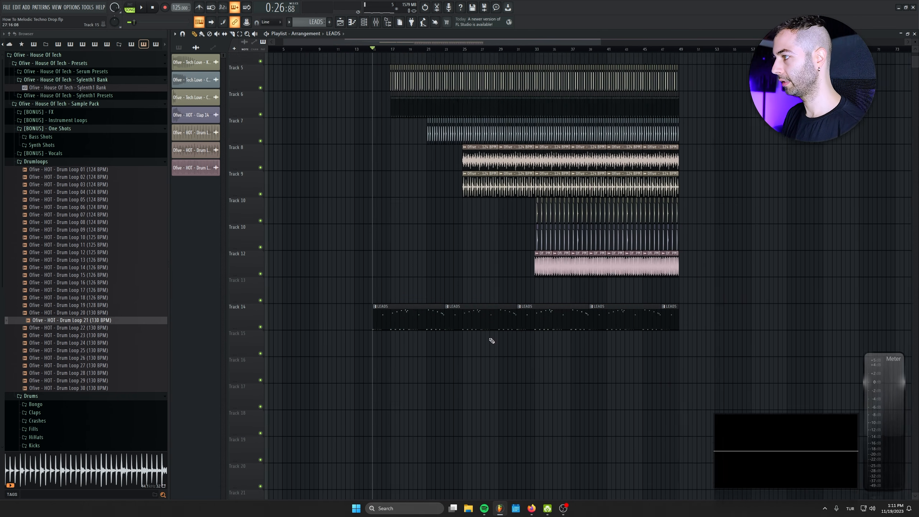
pyautogui.scroll(-2, 493, 341)
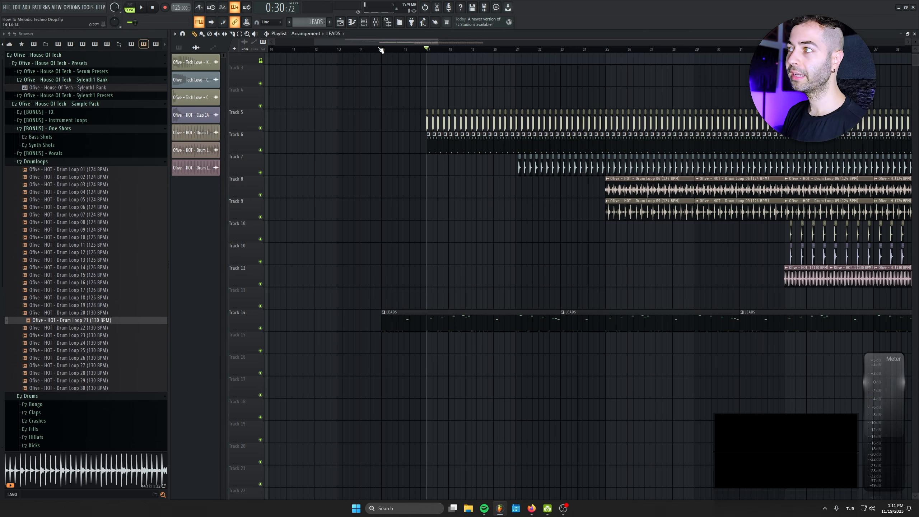
# Rename the "stab #2" channel to LEAD and route it to mixer track 41, DROP LD
pyautogui.press('F6')
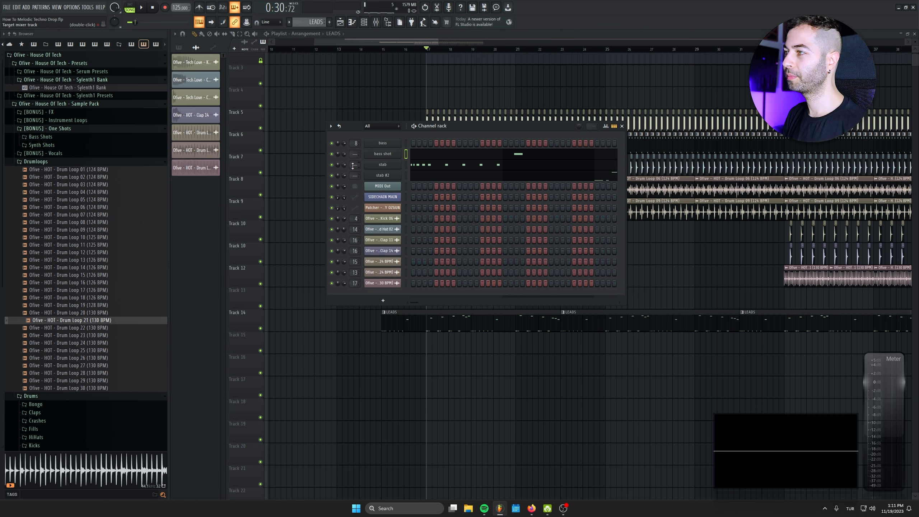
pyautogui.rightClick(383, 155)
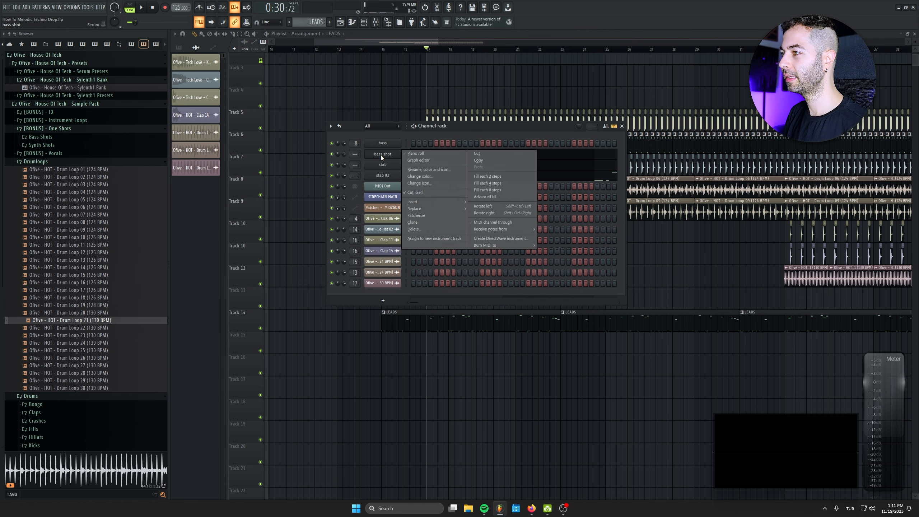
pyautogui.rightClick(380, 173)
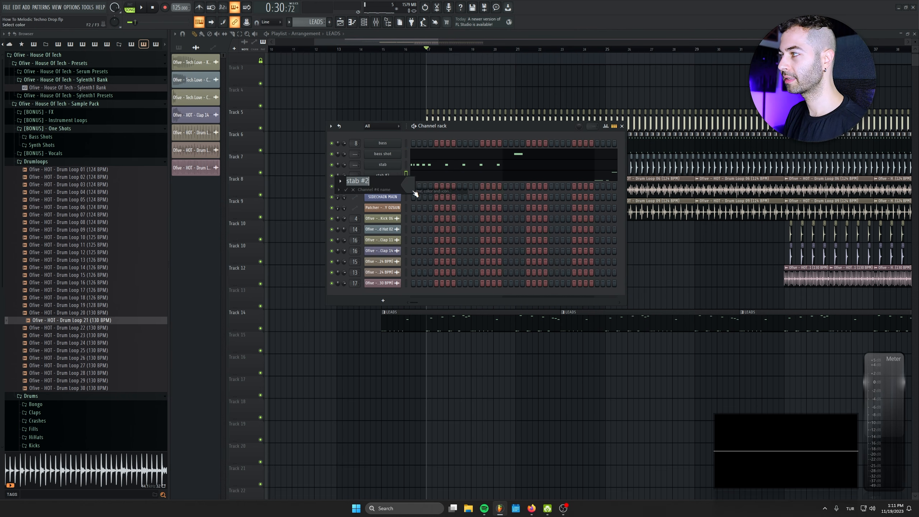
pyautogui.doubleClick(356, 175)
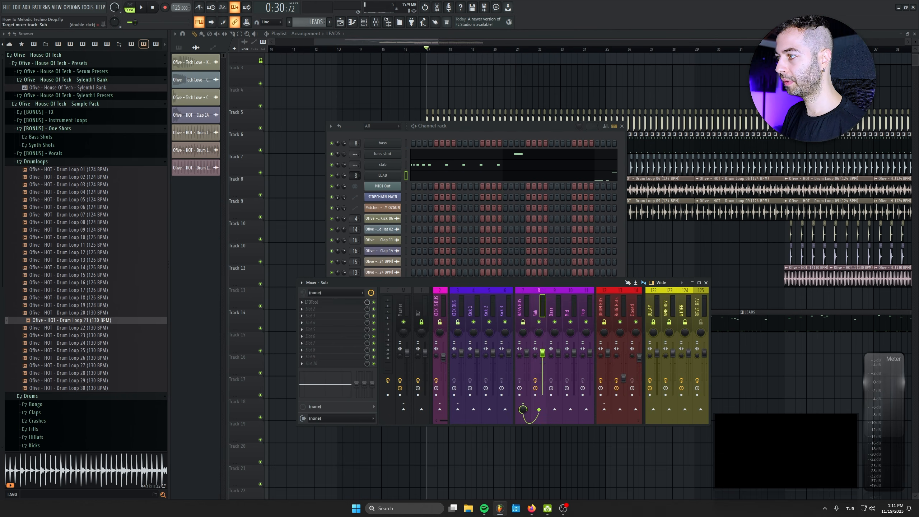
pyautogui.scroll(20, 356, 176)
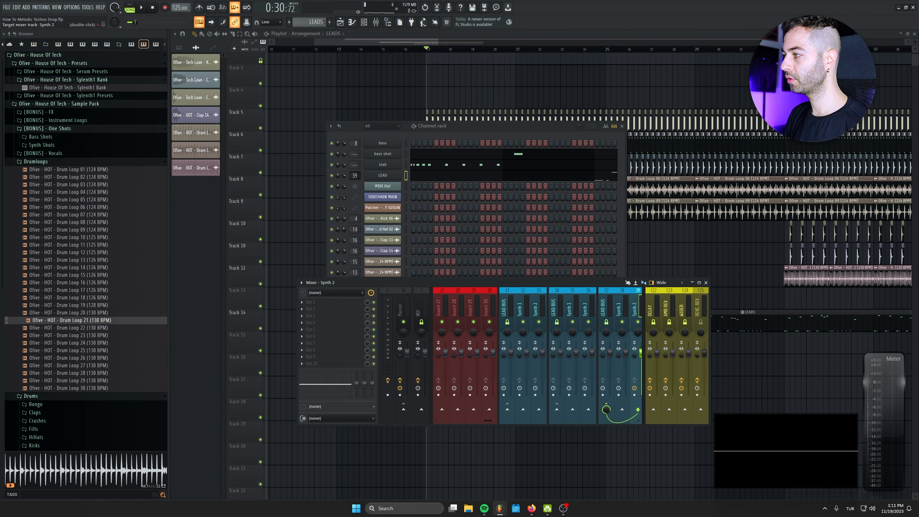
pyautogui.scroll(12, 355, 175)
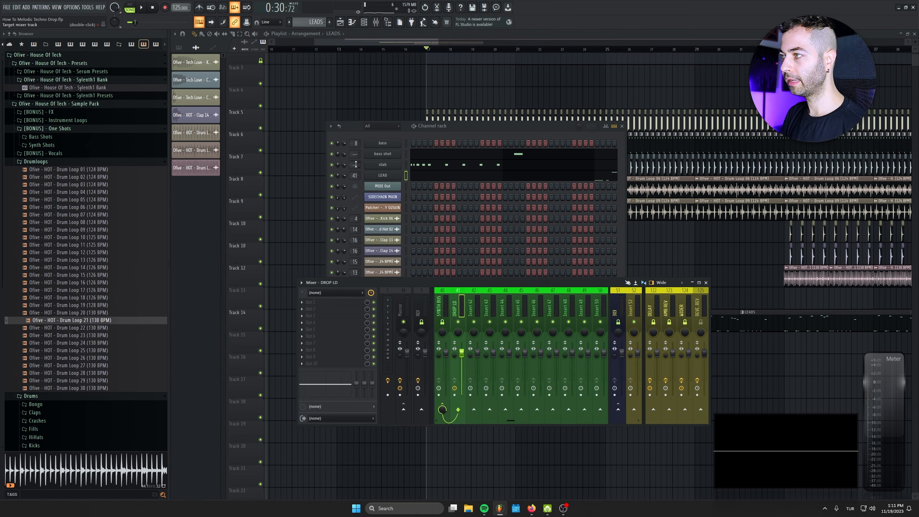
# Route the stab and bass shot channels to mixer track 42 and name that mixer track STABS
pyautogui.scroll(20, 356, 165)
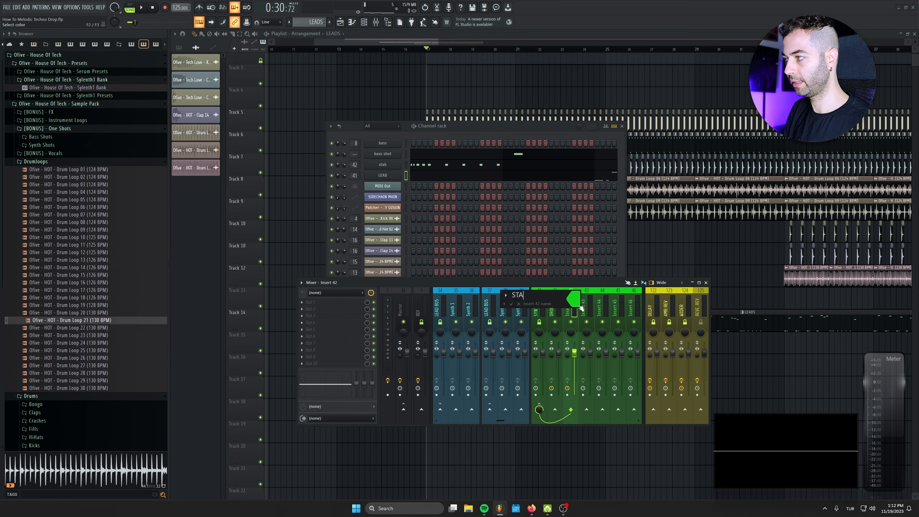
pyautogui.rightClick(353, 154)
pyautogui.click(354, 150)
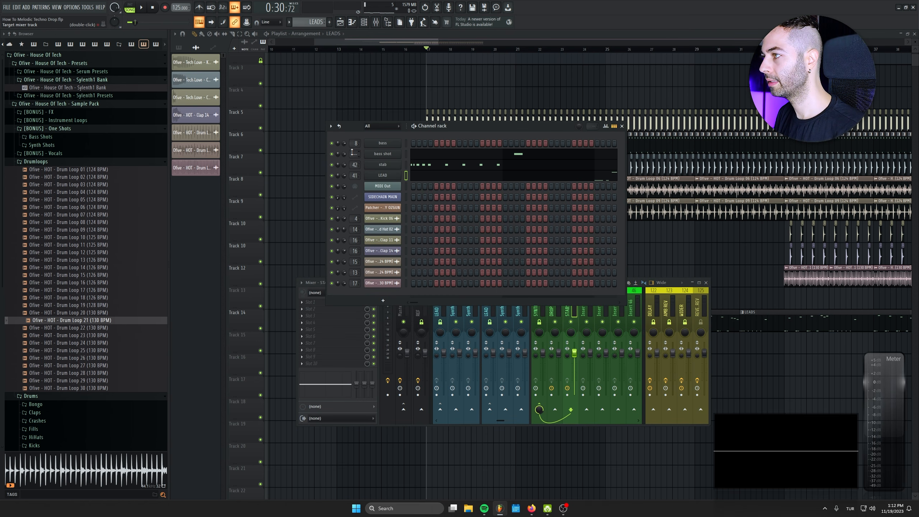
pyautogui.moveTo(354, 153); pyautogui.dragTo(354, 109)
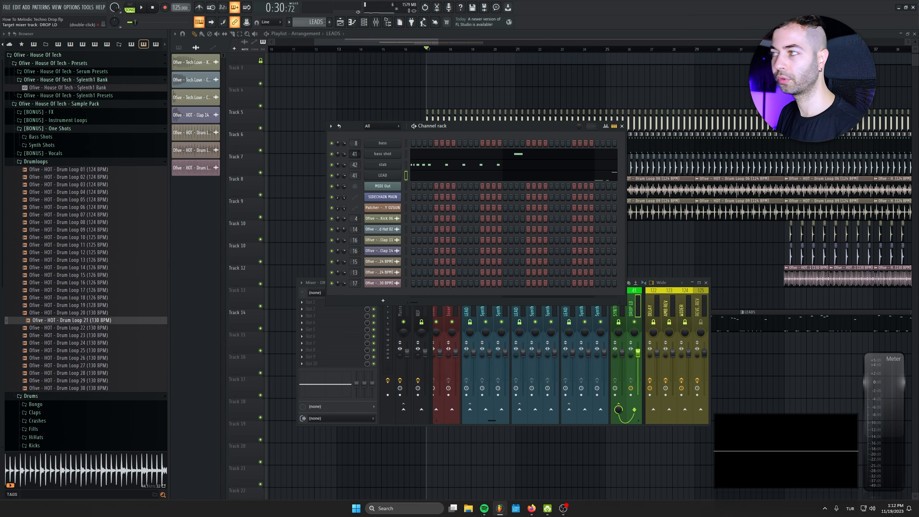
# Load LFOTool in the last effect slot of the DROP LD mixer track and set its LFO depth to about 50
pyautogui.press('space')
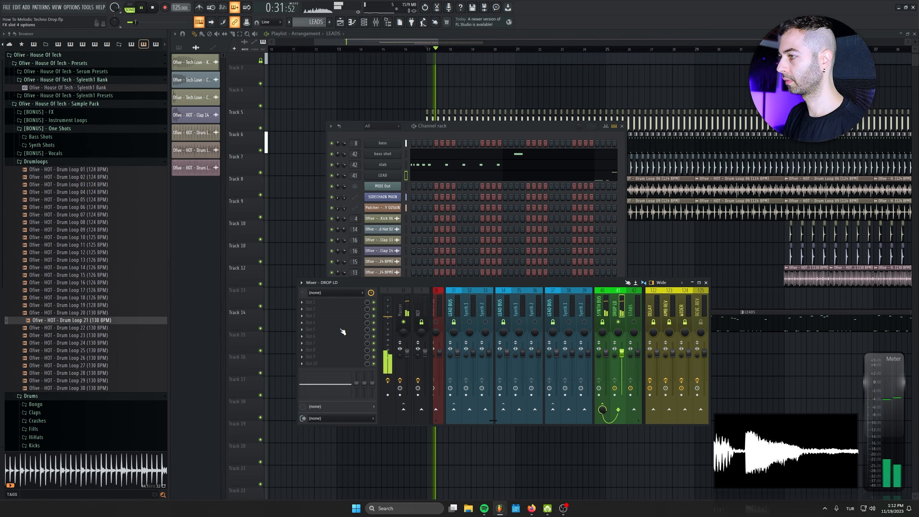
pyautogui.press('space')
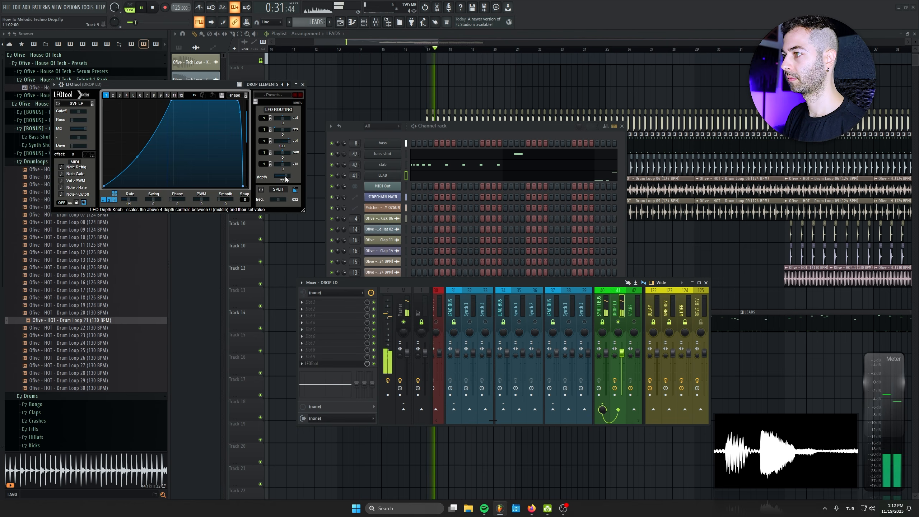
pyautogui.moveTo(286, 177); pyautogui.dragTo(282, 177)
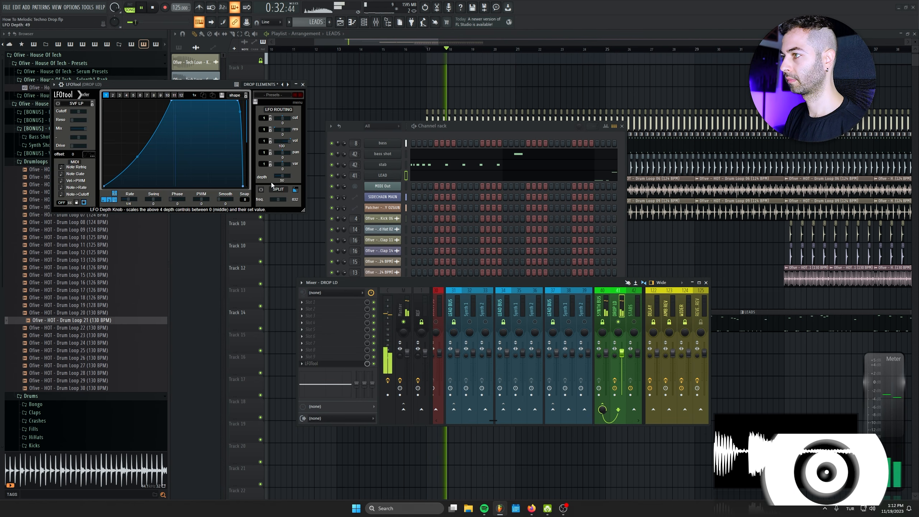
pyautogui.click(303, 85)
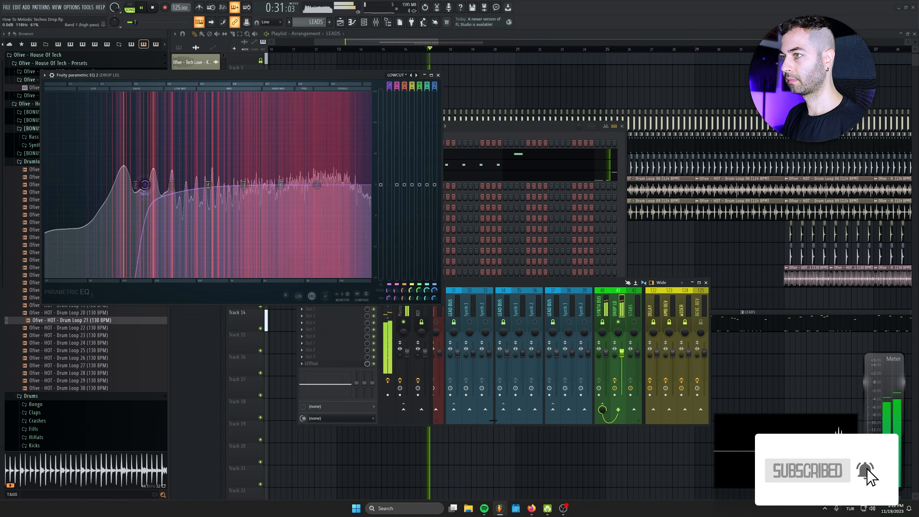
# Add a high-pass at about 118 Hz with Fruity parametric EQ 2 and CamelCrusher with the British Clean patch on DROP LD, checking them in playback
pyautogui.moveTo(145, 185)
pyautogui.mouseDown()
pyautogui.moveTo(156, 186)
pyautogui.moveTo(144, 184)
pyautogui.mouseUp()
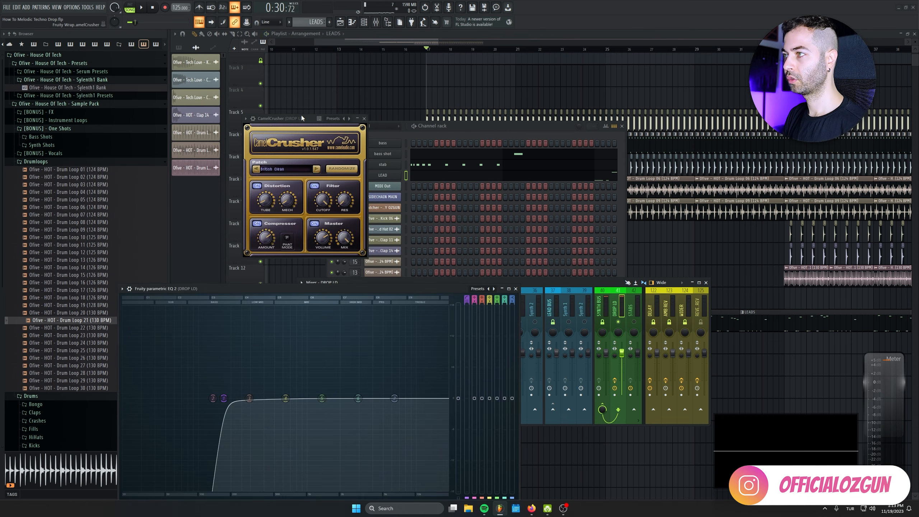
pyautogui.moveTo(301, 117); pyautogui.dragTo(268, 53)
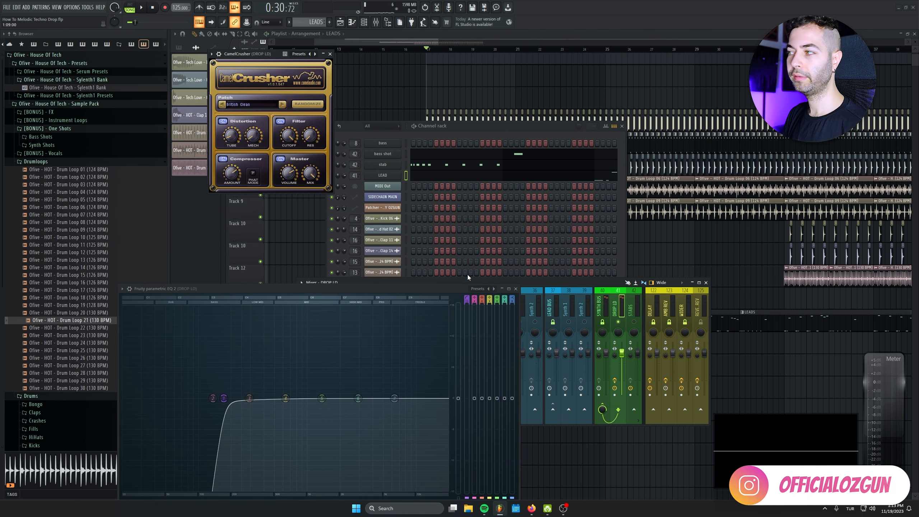
pyautogui.moveTo(440, 289); pyautogui.dragTo(407, 203)
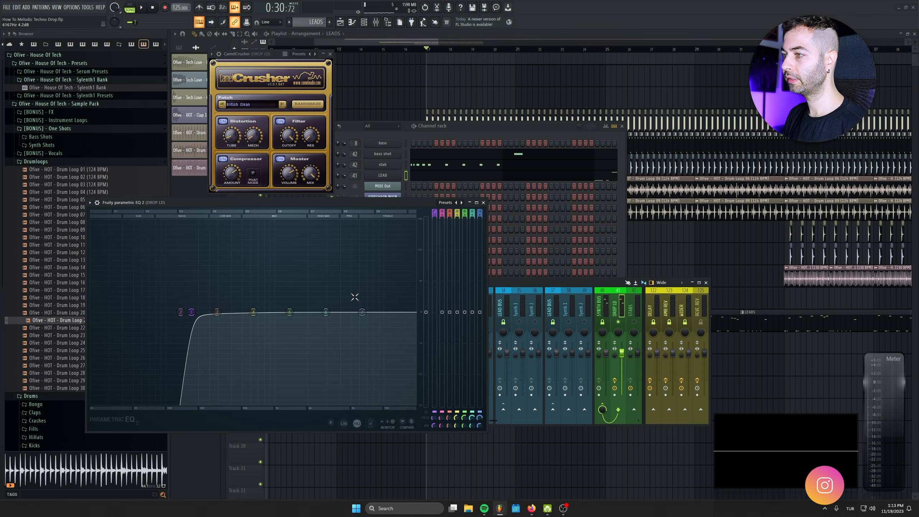
pyautogui.press('space')
pyautogui.click(485, 202)
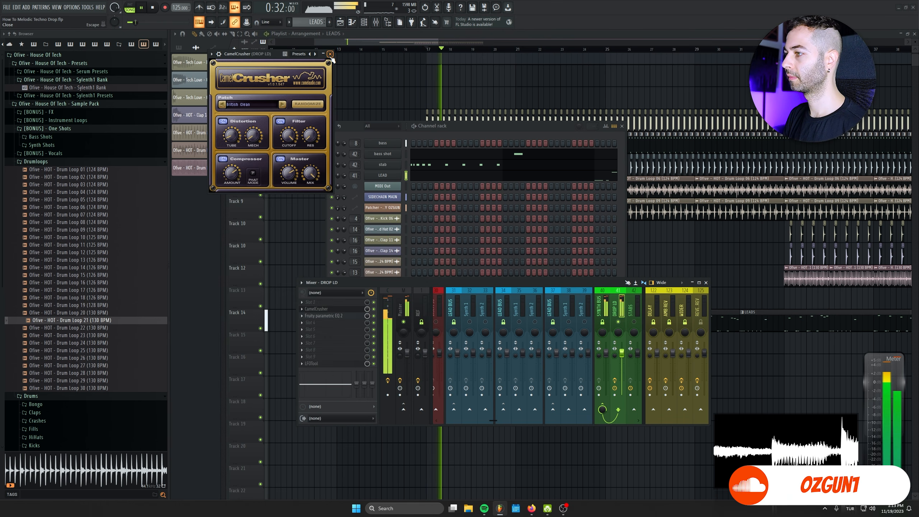
pyautogui.click(329, 53)
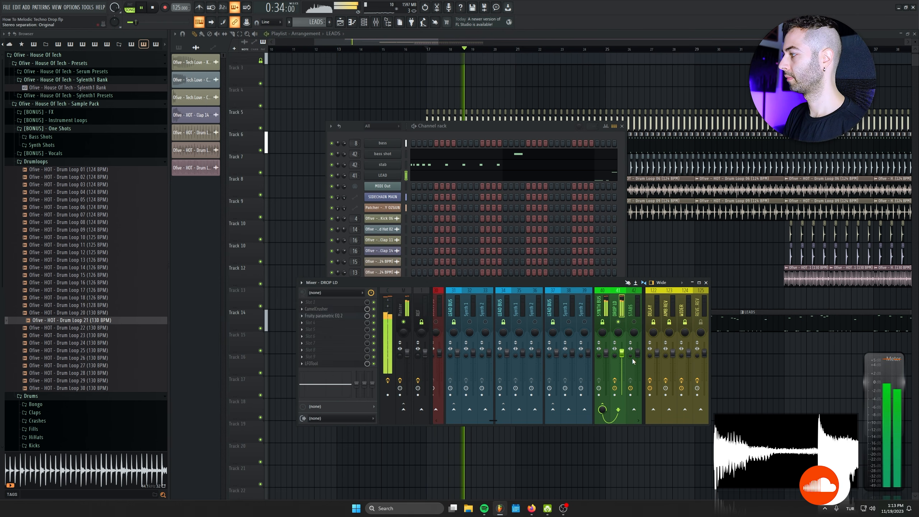
# Add FreeClip after the EQ on the DROP LD mixer track and adjust its clip ceiling during playback
pyautogui.press('space')
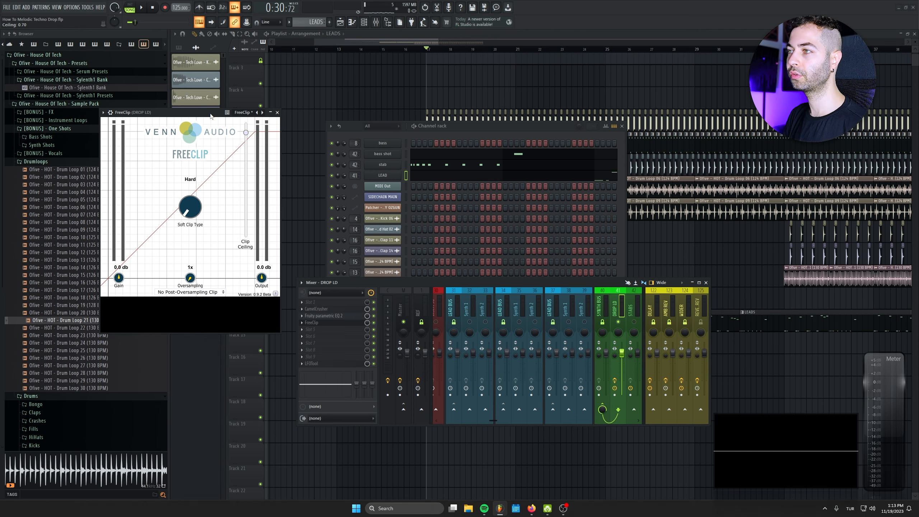
pyautogui.moveTo(212, 116); pyautogui.dragTo(230, 130)
pyautogui.press('space')
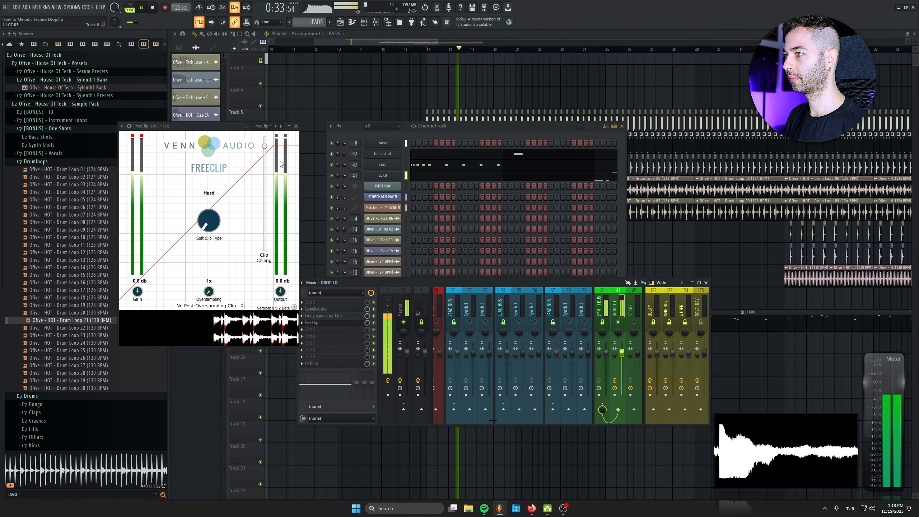
pyautogui.moveTo(265, 146); pyautogui.dragTo(267, 143)
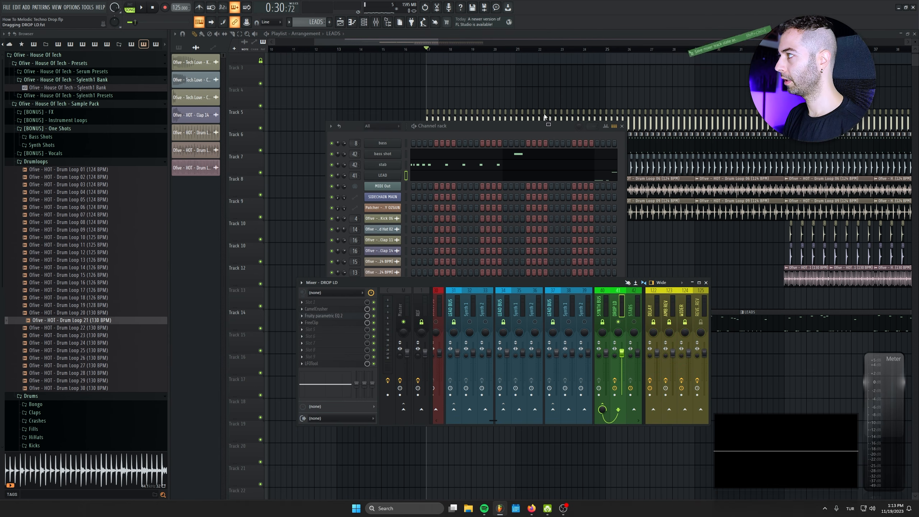
# Copy the DROP LD effect chain to the STABS mixer track, move CamelCrusher to the first effect slot and audition it
pyautogui.moveTo(635, 300); pyautogui.dragTo(636, 302)
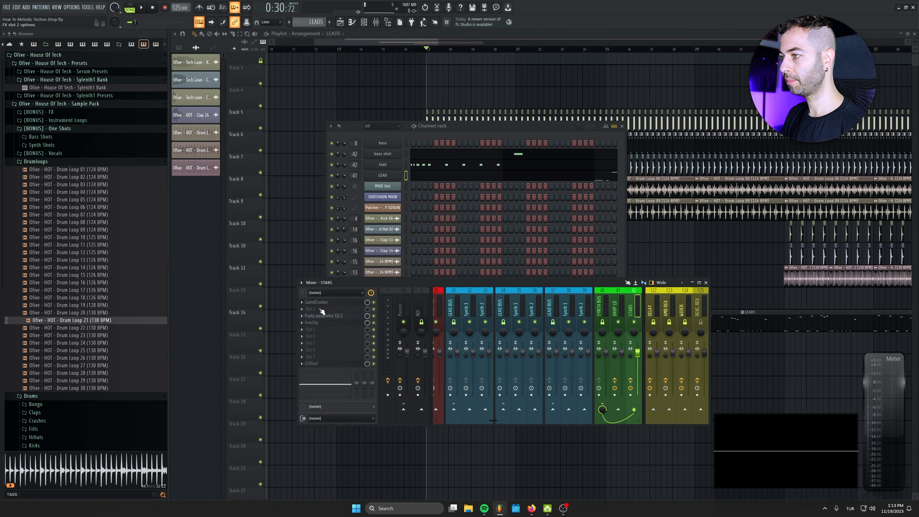
pyautogui.press('space')
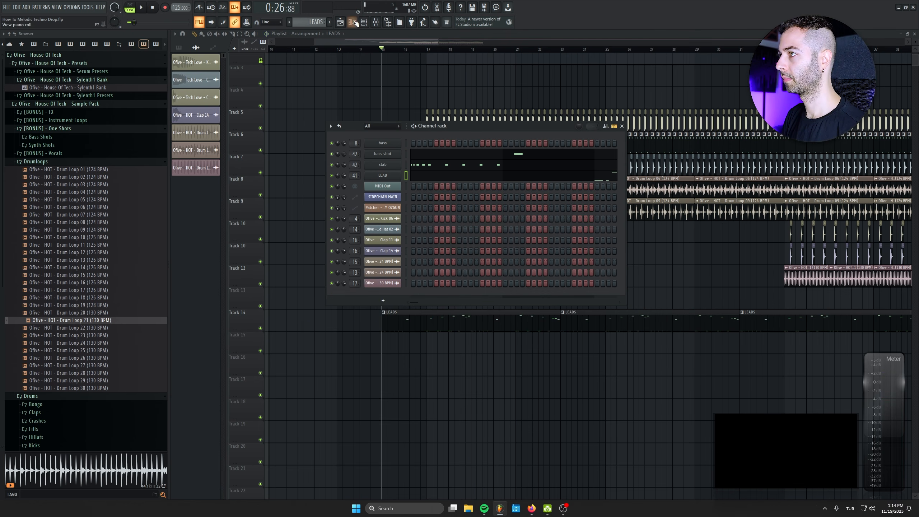
pyautogui.click(376, 22)
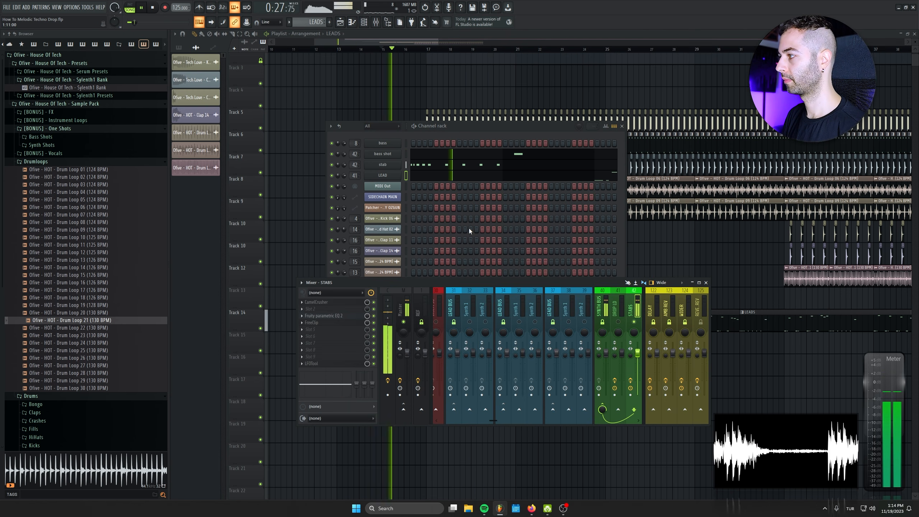
pyautogui.press('space')
# Turn off the reverb in the bass shot's Serum and check the effects page of the stab's Serum
pyautogui.click(448, 314)
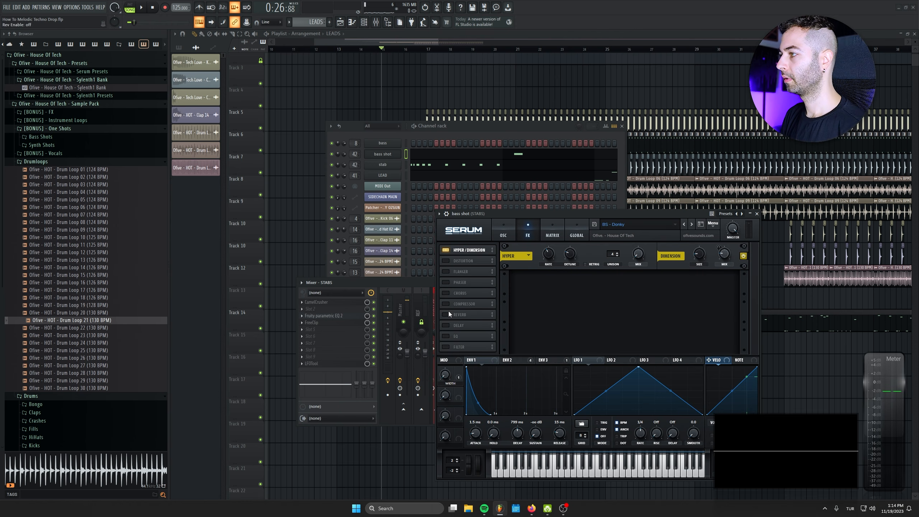
pyautogui.click(387, 164)
pyautogui.click(467, 216)
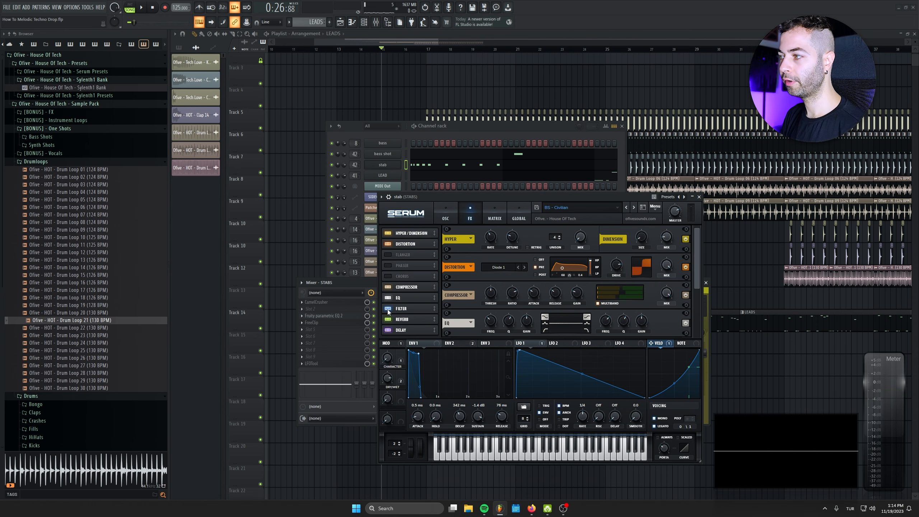
pyautogui.click(699, 197)
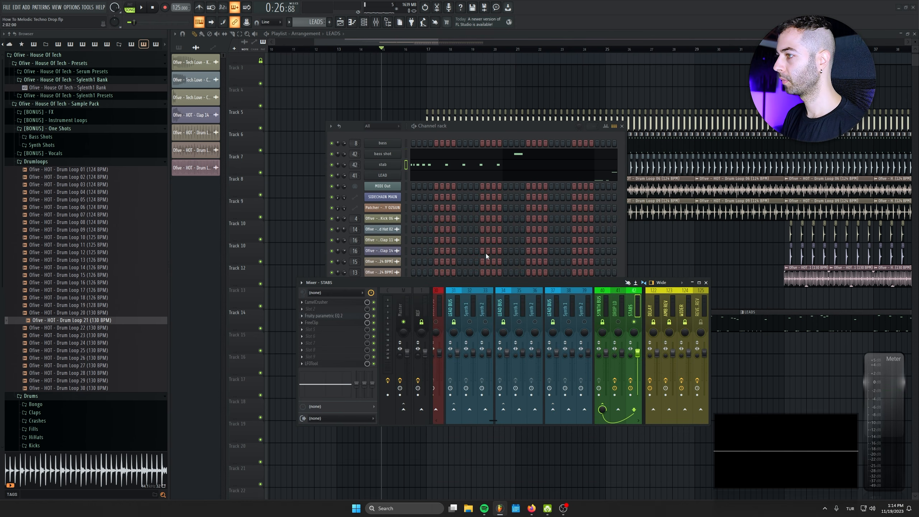
# Load Patcher with the OZGUN VOCAL FX TOOL V1 preset in the second STABS effect slot and adjust its reverb and delay in playback
pyautogui.click(302, 309)
pyautogui.moveTo(312, 316)
pyautogui.click(608, 97)
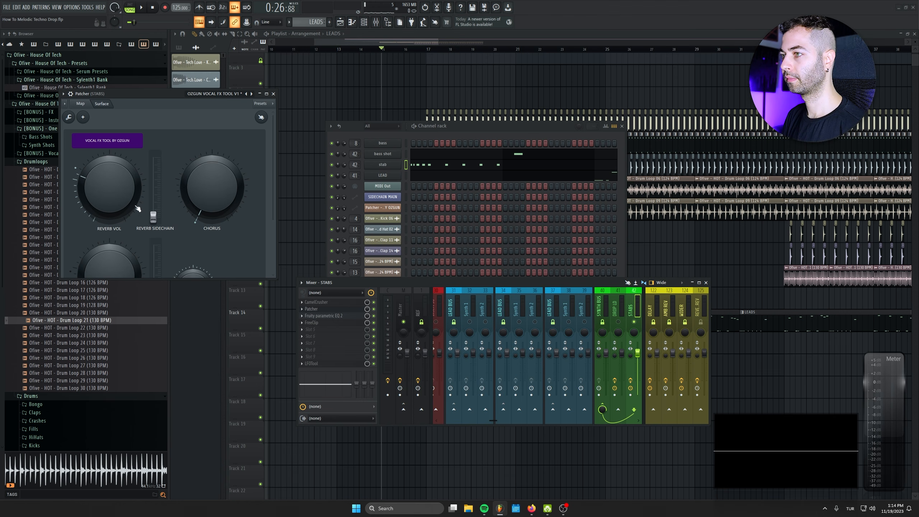
pyautogui.press('space')
pyautogui.moveTo(234, 281); pyautogui.dragTo(234, 324)
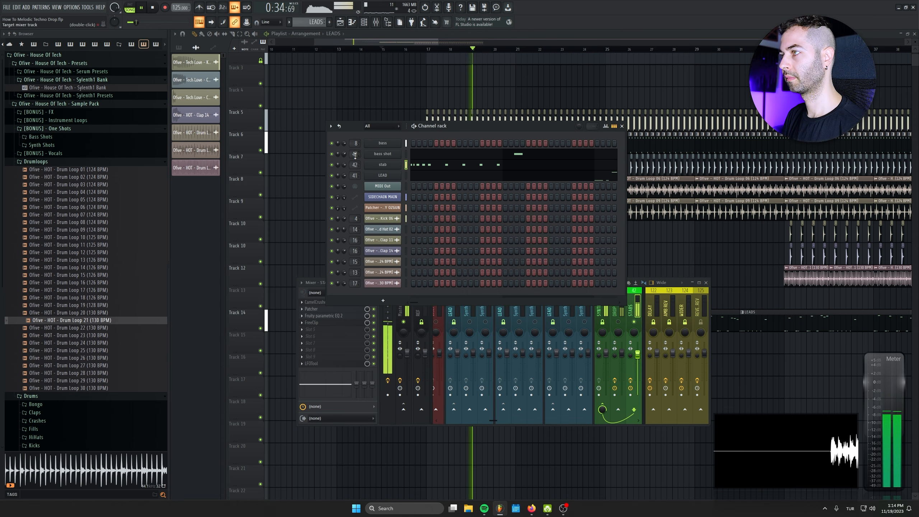
# Solo the STABS mixer track, lower its volume during playback and unsolo it to hear all tracks together
pyautogui.press('space')
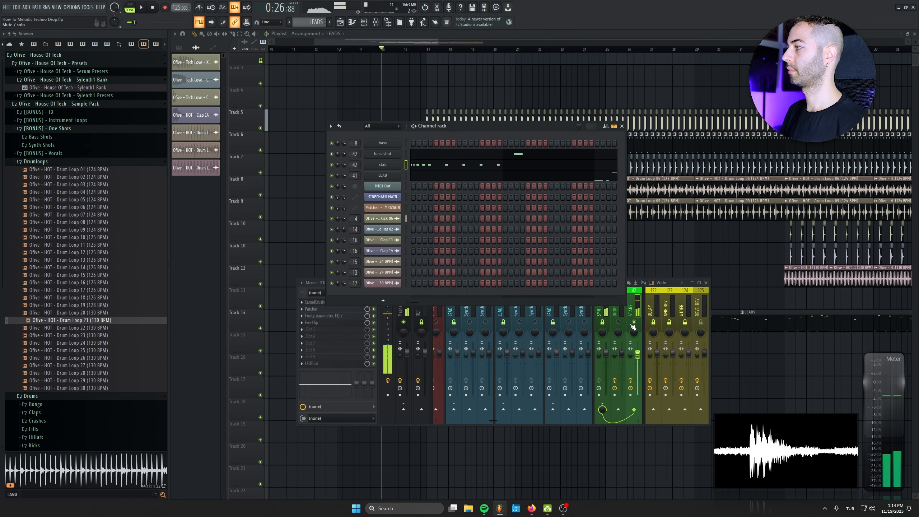
pyautogui.rightClick(634, 322)
pyautogui.press('space')
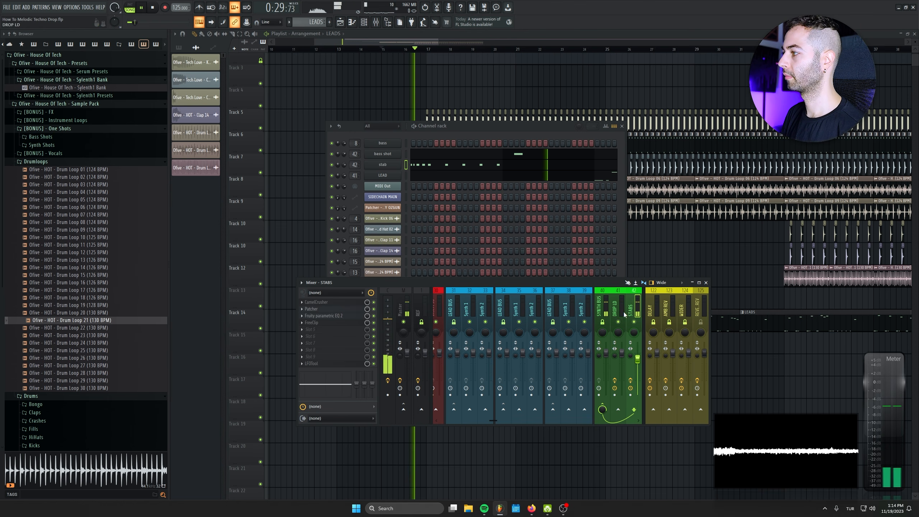
pyautogui.click(376, 22)
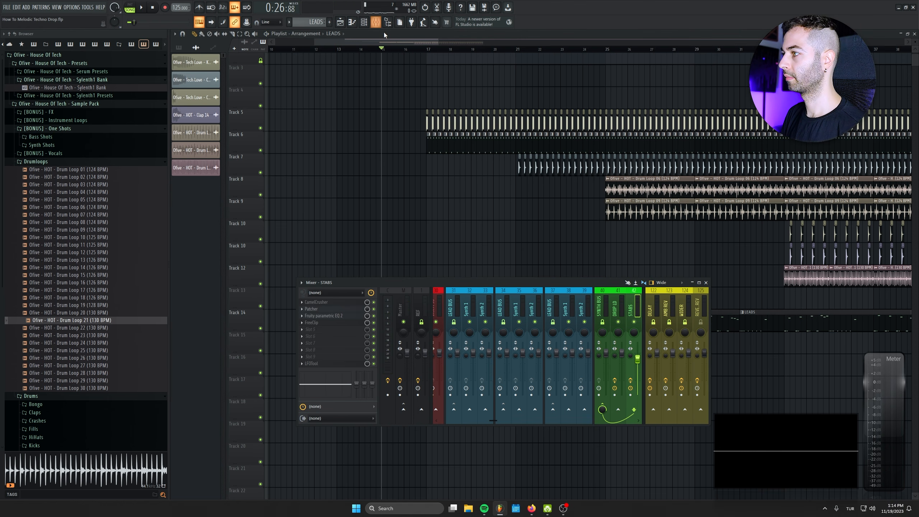
pyautogui.press('space')
pyautogui.press('space')
pyautogui.rightClick(635, 322)
pyautogui.press('space')
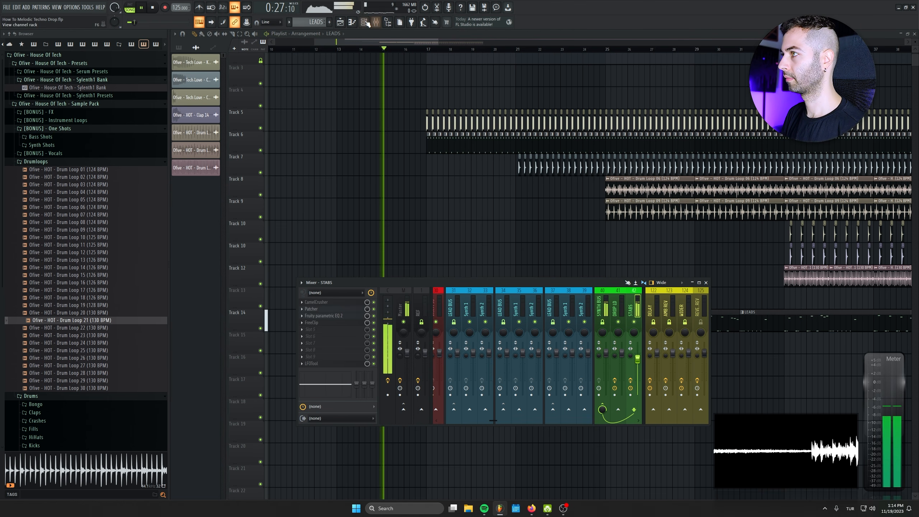
# Balance the synth levels while the arrangement plays, with STABS at 85% and DROP LD at 94% volume
pyautogui.click(366, 22)
pyautogui.press('F12')
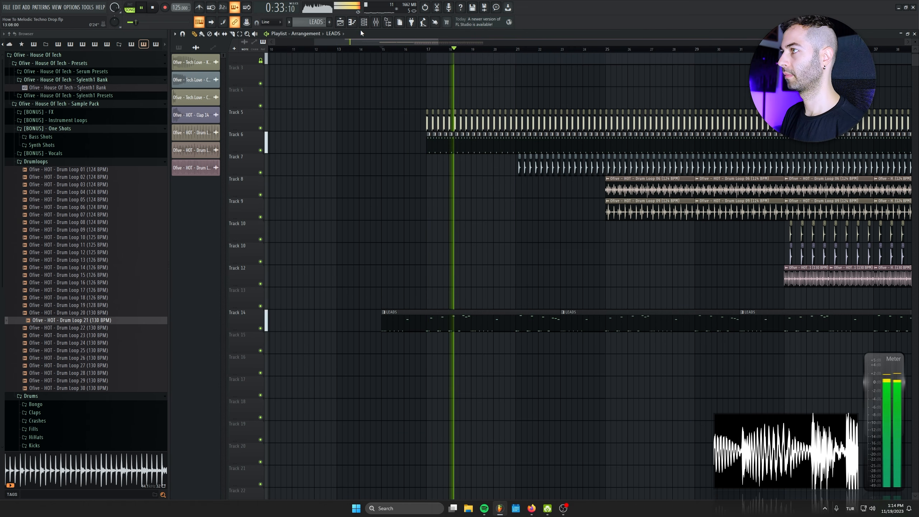
pyautogui.press('F9')
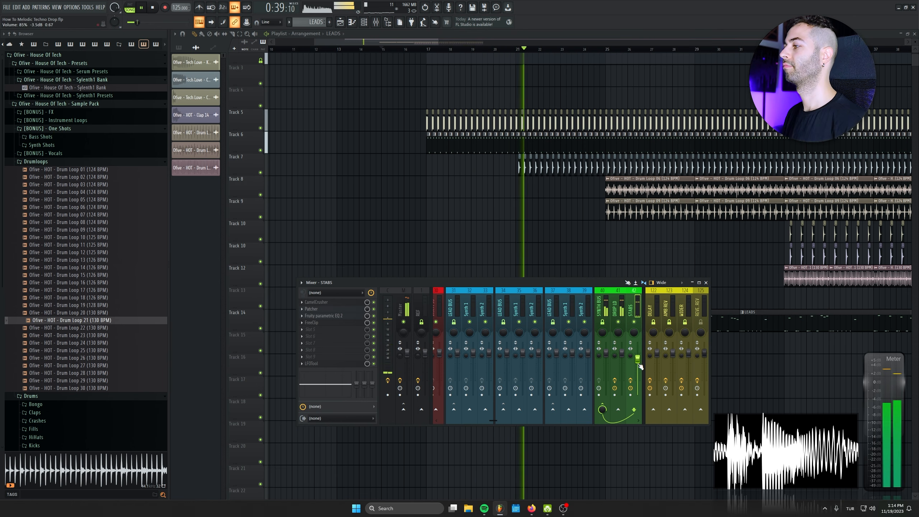
pyautogui.click(622, 354)
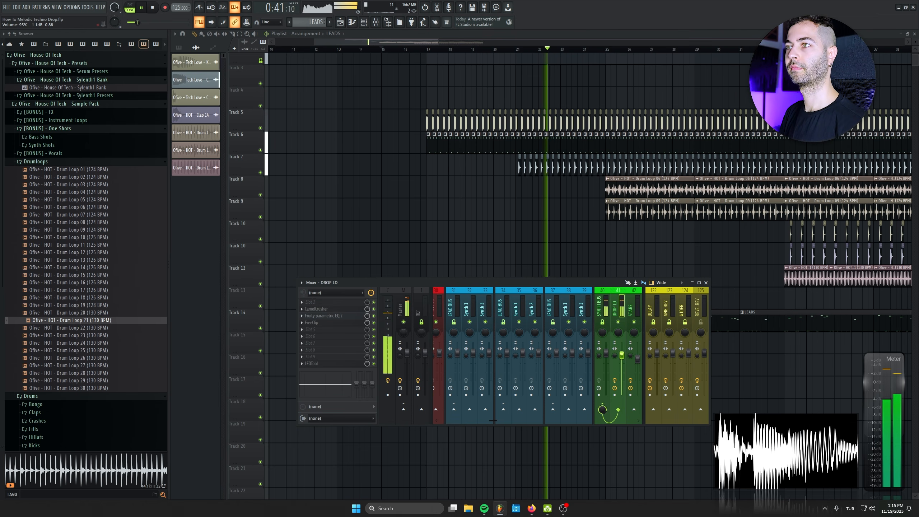
pyautogui.moveTo(622, 354); pyautogui.dragTo(624, 359)
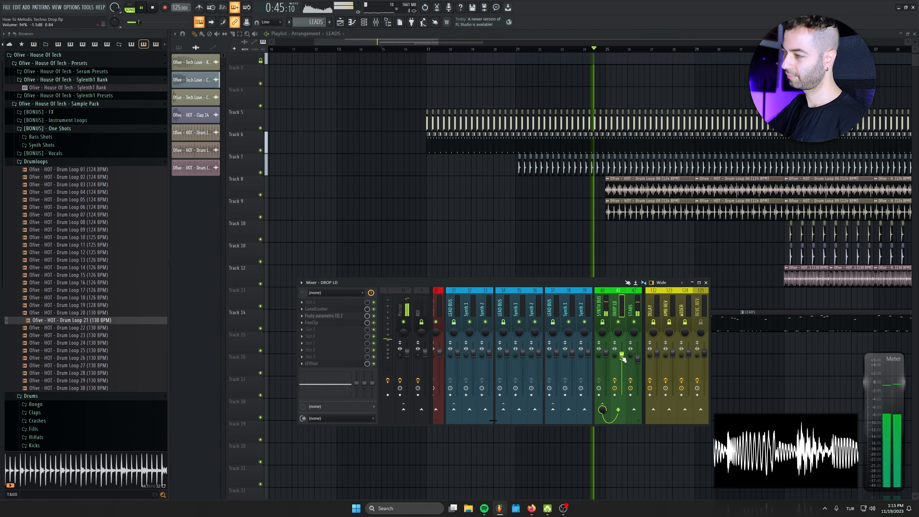
# Check the FreeClip and Patcher settings on the STABS mixer track during playback of the drop
pyautogui.click(636, 299)
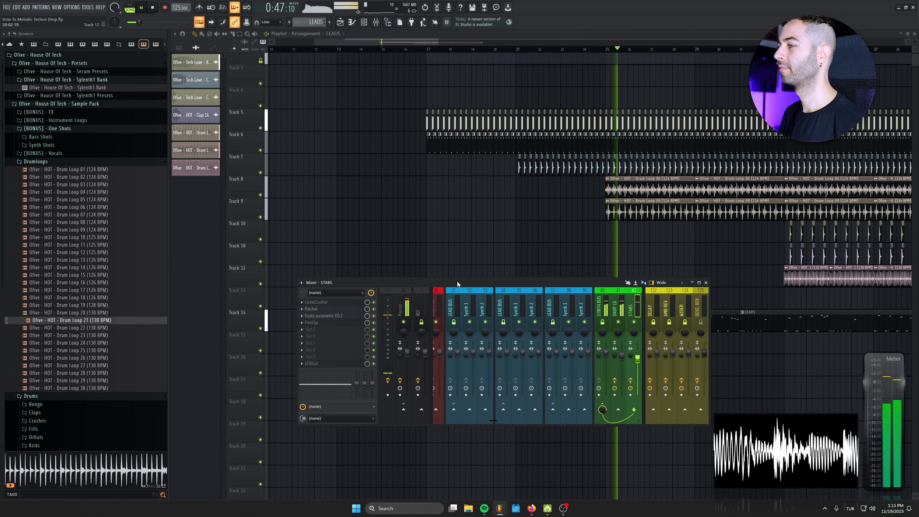
pyautogui.click(327, 323)
pyautogui.click(328, 324)
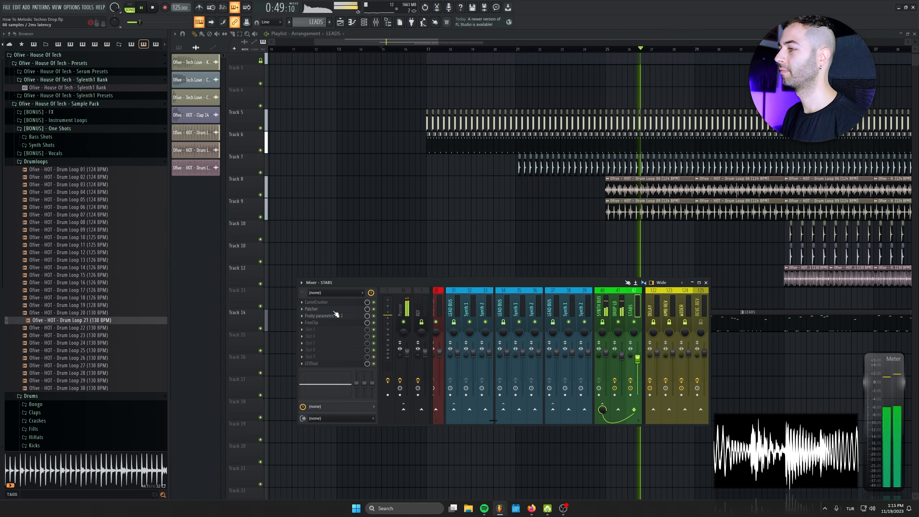
pyautogui.click(337, 309)
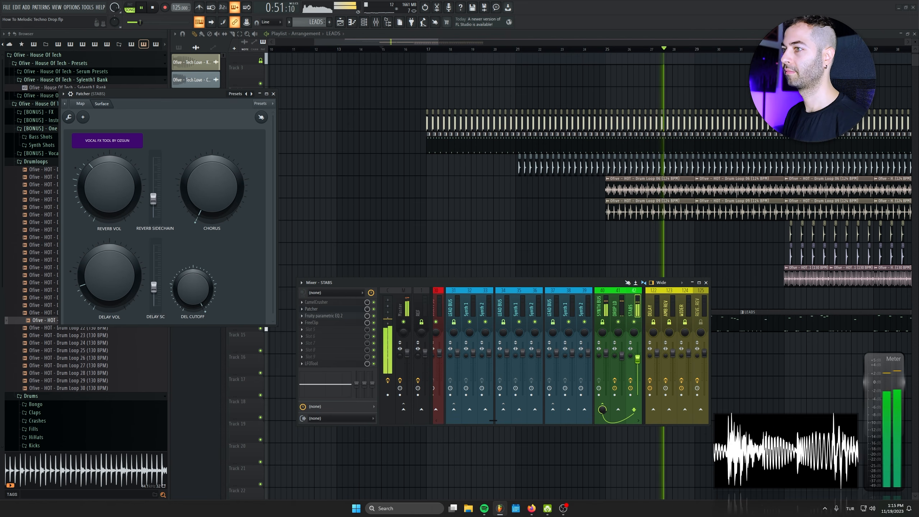
pyautogui.click(273, 94)
pyautogui.press('F9')
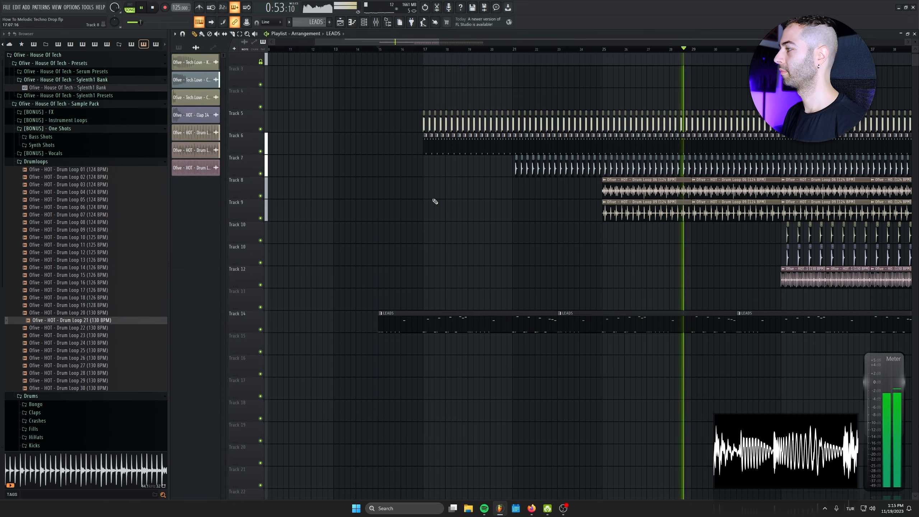
pyautogui.press('space')
# Clone the LEAD channel in the channel rack and create a new pattern named PAD
pyautogui.scroll(-2, 405, 117)
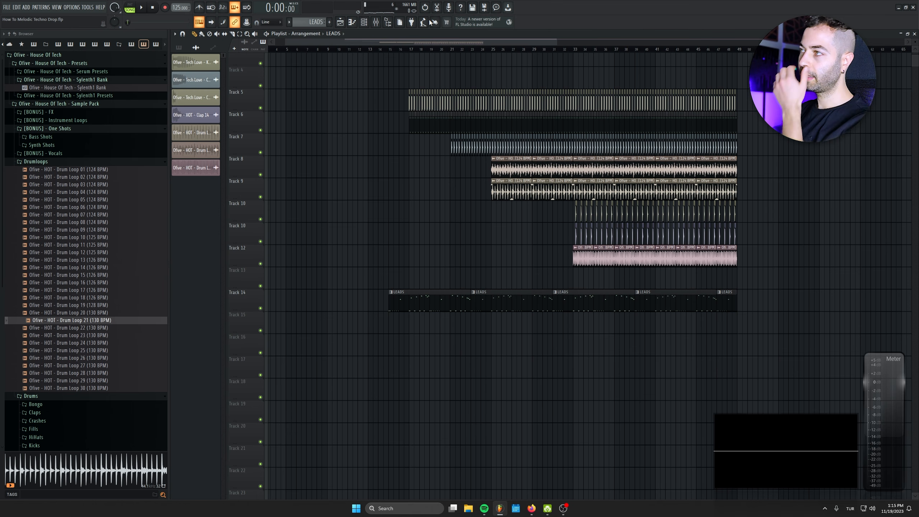
pyautogui.click(364, 23)
pyautogui.rightClick(382, 176)
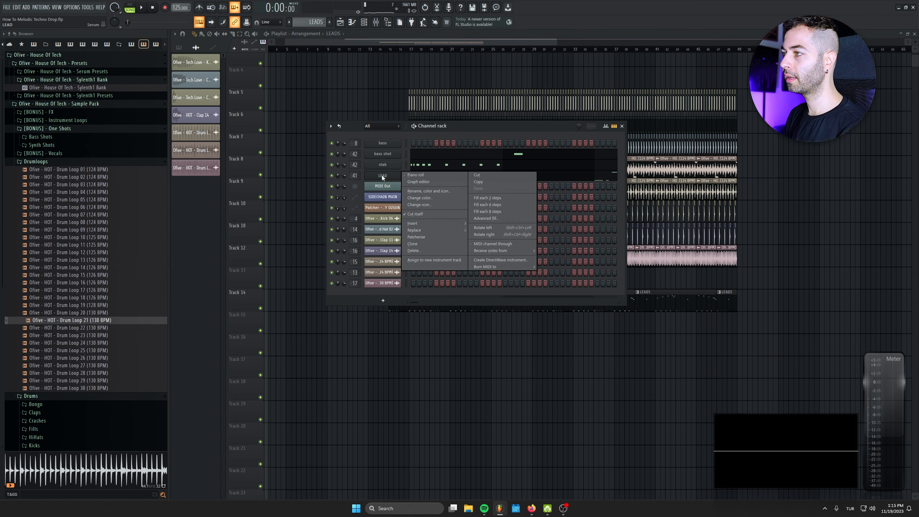
pyautogui.click(426, 245)
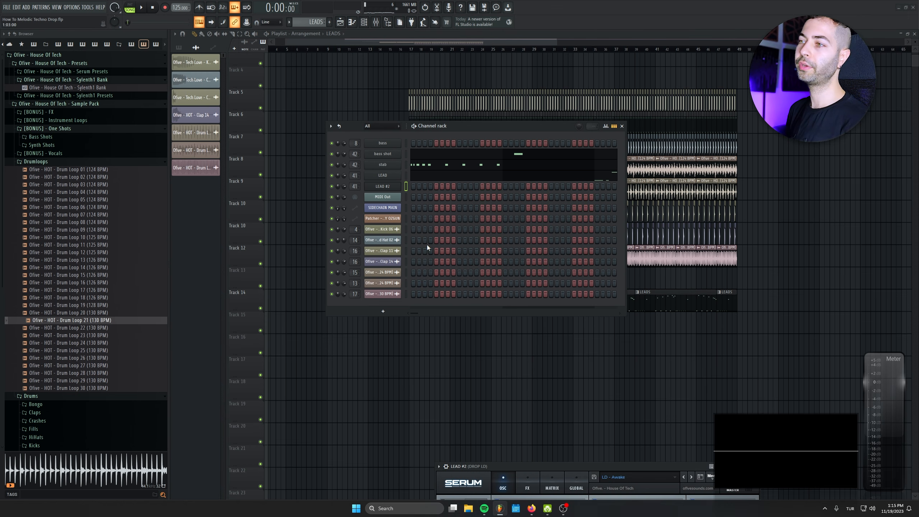
pyautogui.moveTo(539, 466); pyautogui.dragTo(547, 277)
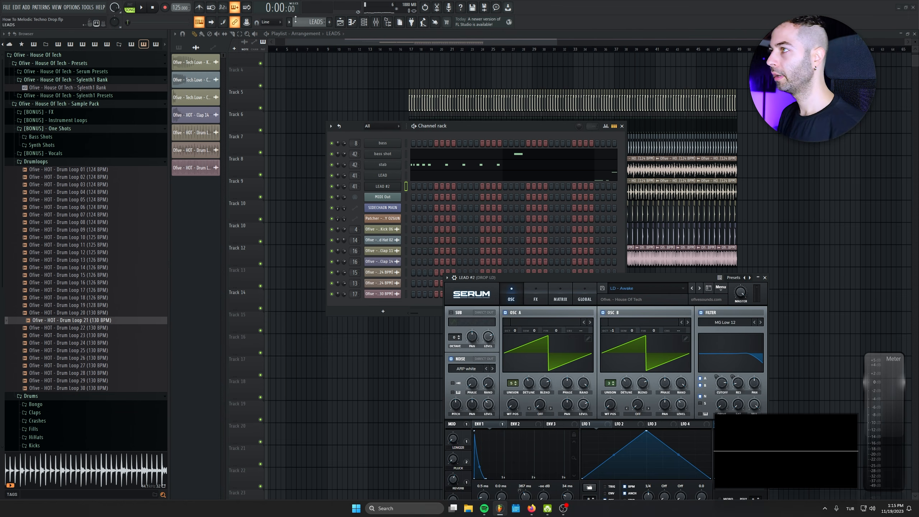
pyautogui.click(340, 22)
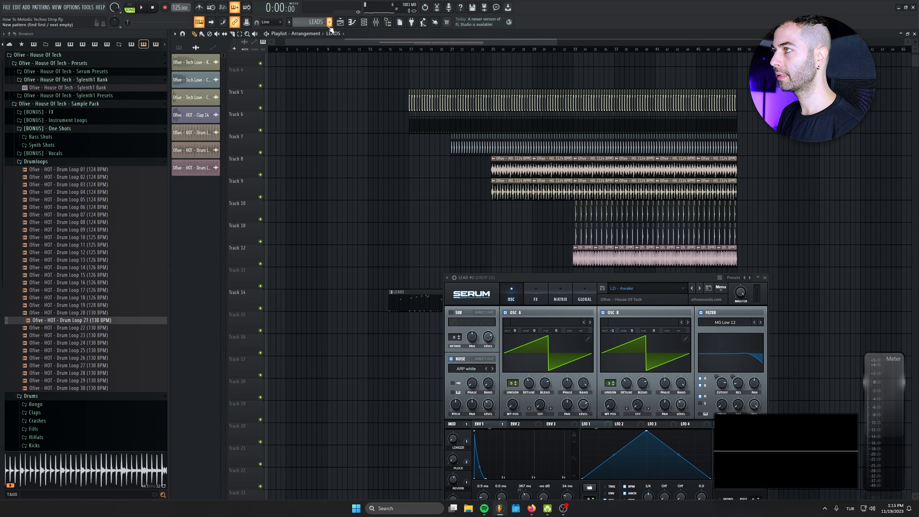
pyautogui.click(329, 24)
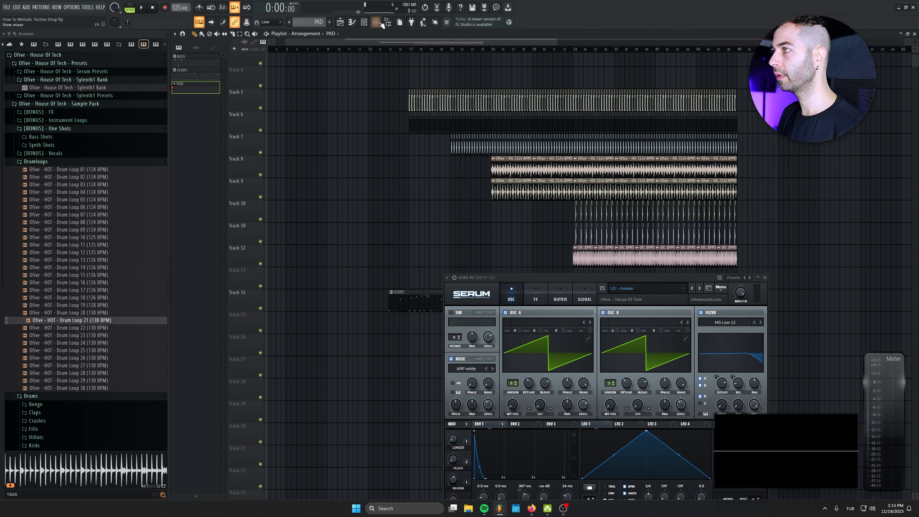
# Audition chord presets in the cloned channel's Serum, trying CH - Explore with its filter macro raised, and load CH - Gigantic
pyautogui.moveTo(534, 275); pyautogui.dragTo(528, 271)
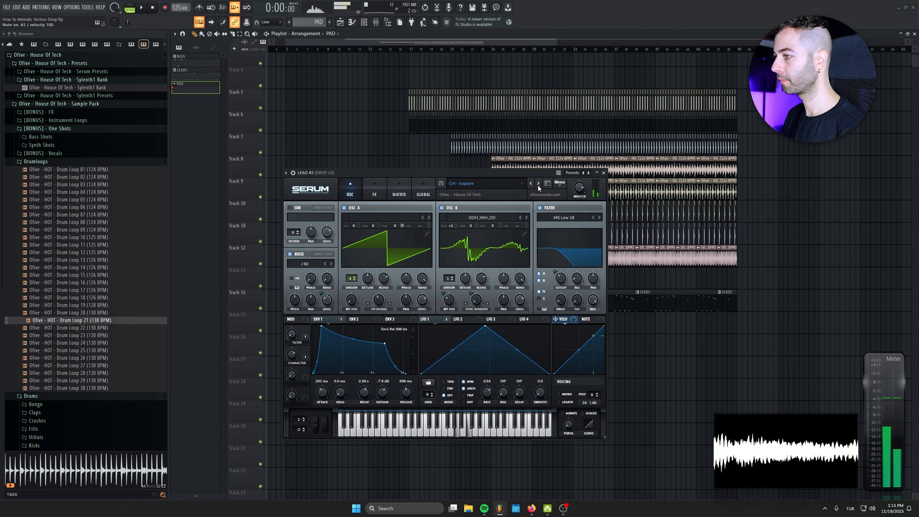
pyautogui.moveTo(292, 336); pyautogui.dragTo(292, 317)
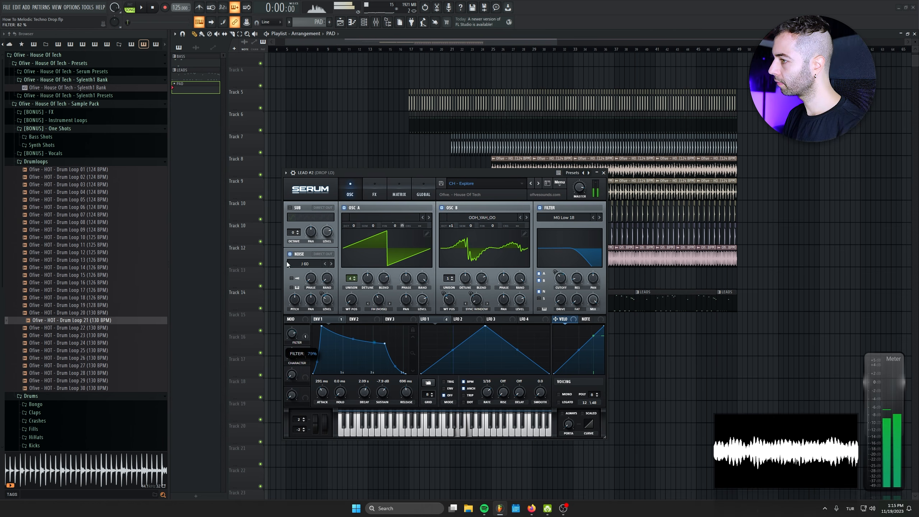
pyautogui.click(538, 183)
pyautogui.click(543, 297)
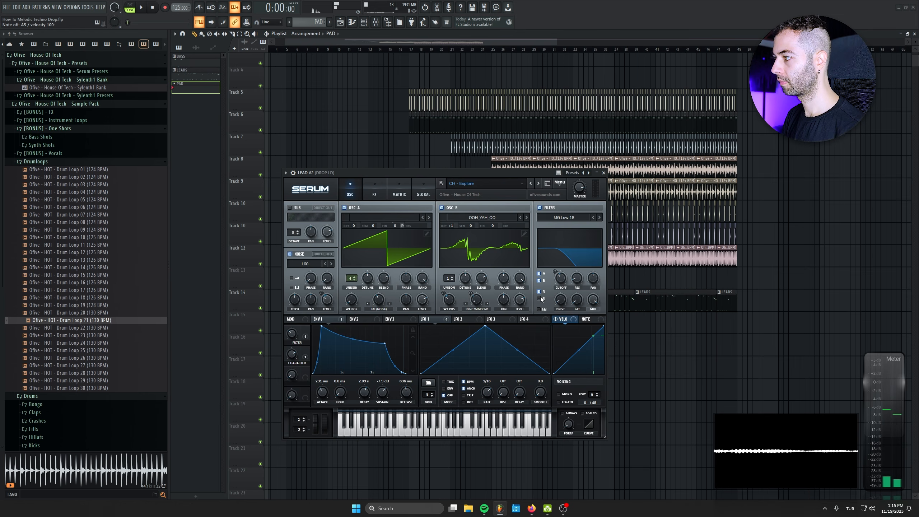
pyautogui.click(539, 183)
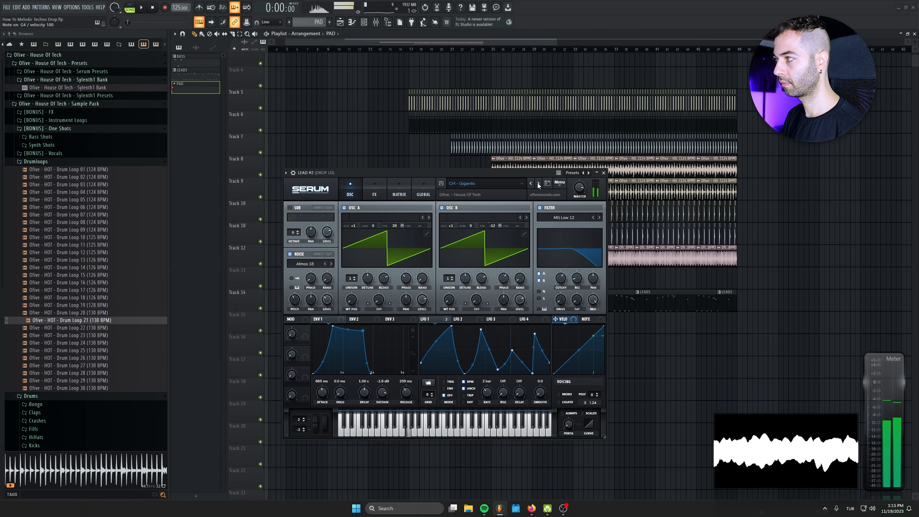
pyautogui.click(603, 172)
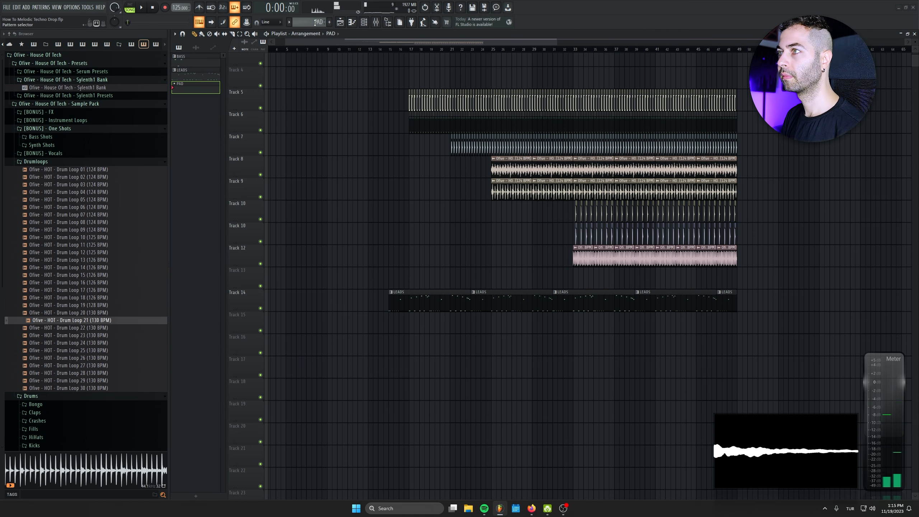
# Open the cloned channel's piano roll in the PAD pattern and draw a G4 note 8 bars long from bar 1
pyautogui.click(366, 24)
pyautogui.rightClick(410, 183)
pyautogui.click(415, 185)
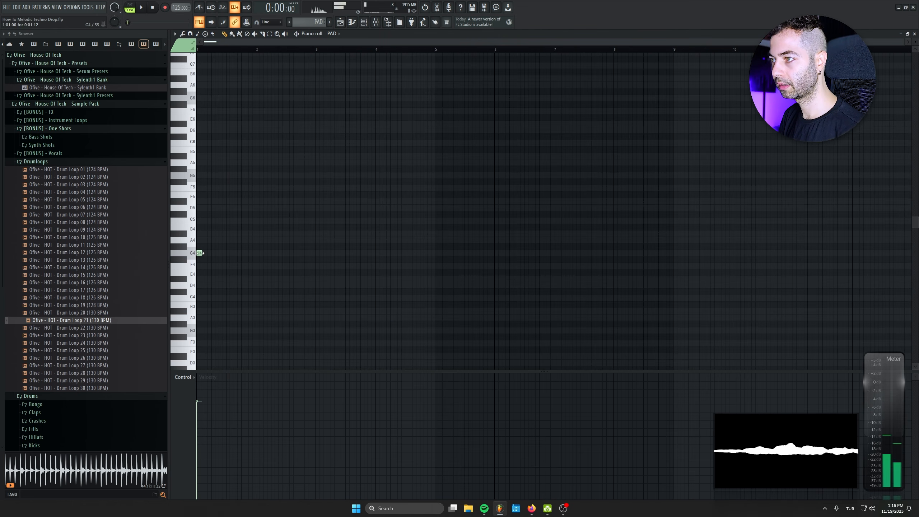
pyautogui.moveTo(199, 252); pyautogui.dragTo(422, 256)
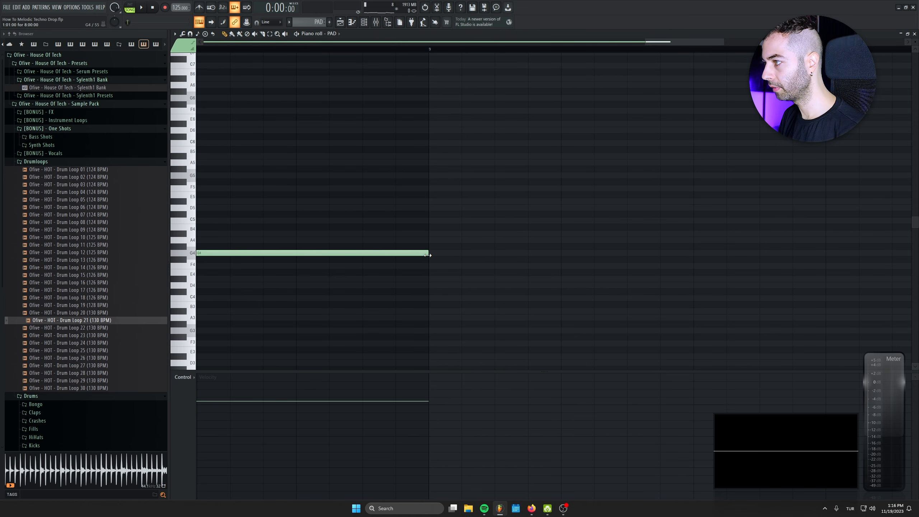
# Transpose the long pad note up one octave to G5 and audition it
pyautogui.keyDown('ctrl'); pyautogui.rightClick(458, 330); pyautogui.keyUp('ctrl')
pyautogui.keyDown('ctrl'); pyautogui.rightClick(322, 245); pyautogui.keyUp('ctrl')
pyautogui.hotkey('ctrl', 'a')
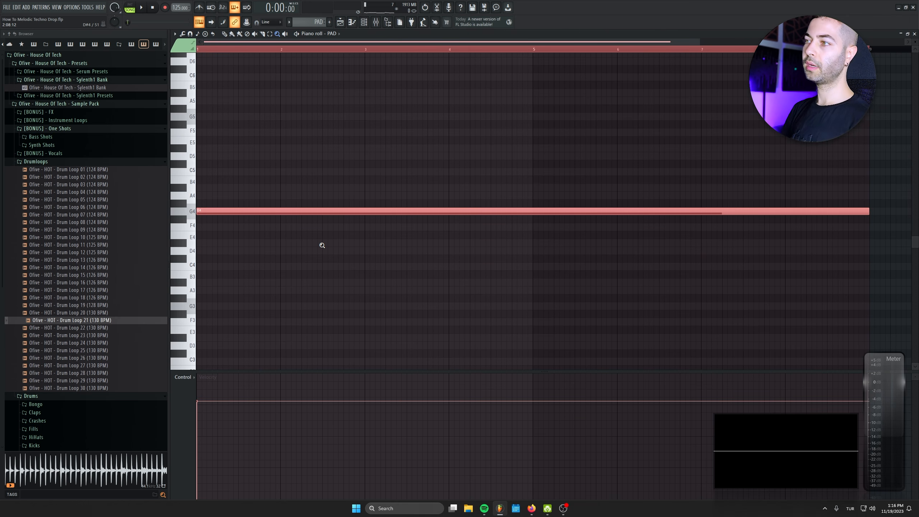
pyautogui.hotkey('ctrl', 'Up')
pyautogui.press('space')
pyautogui.press('space')
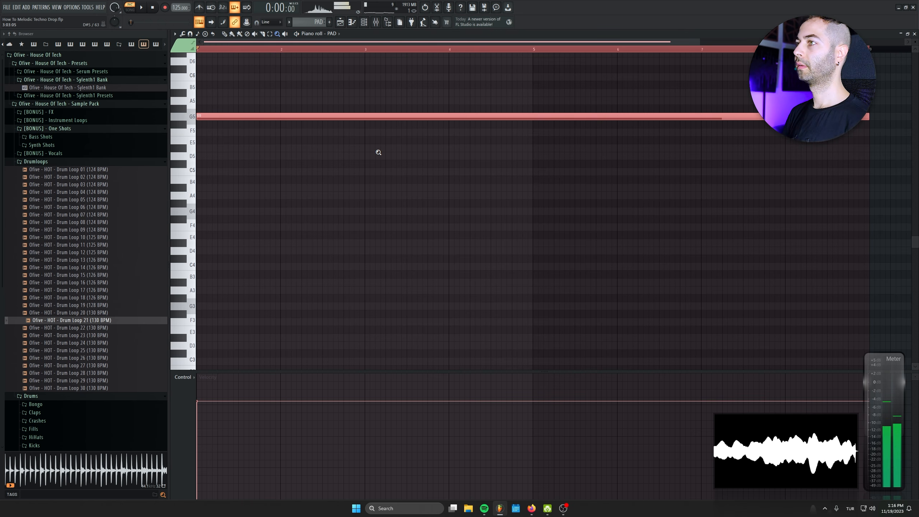
# Undo the pad note's octave transposition and play the arrangement from bar 15
pyautogui.hotkey('ctrl', 'z')
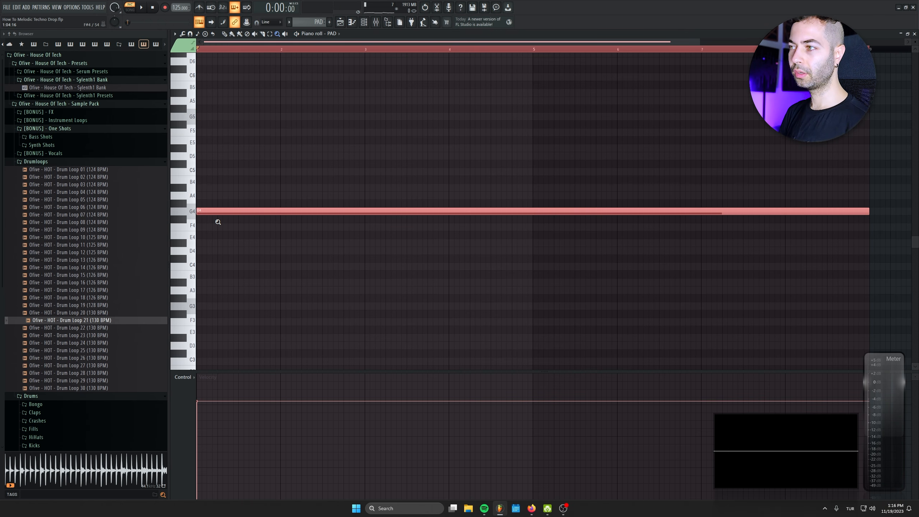
pyautogui.press('space')
pyautogui.press('space')
pyautogui.press('F5')
pyautogui.press('l')
pyautogui.click(392, 48)
pyautogui.press('space')
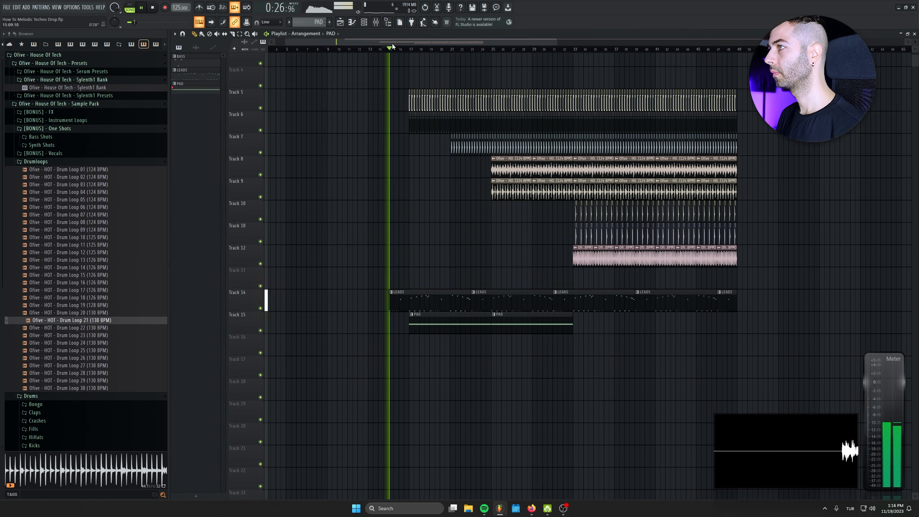
# Open Fruity parametric EQ 2 on the PAD mixer track and load its 40Hz + 18kHz cut preset
pyautogui.press('F6')
pyautogui.press('F9')
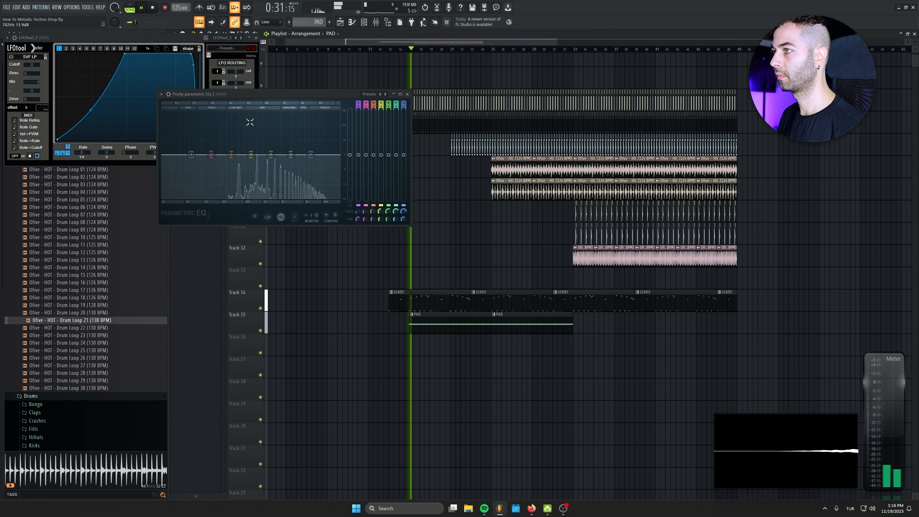
pyautogui.rightClick(191, 154)
pyautogui.moveTo(203, 180)
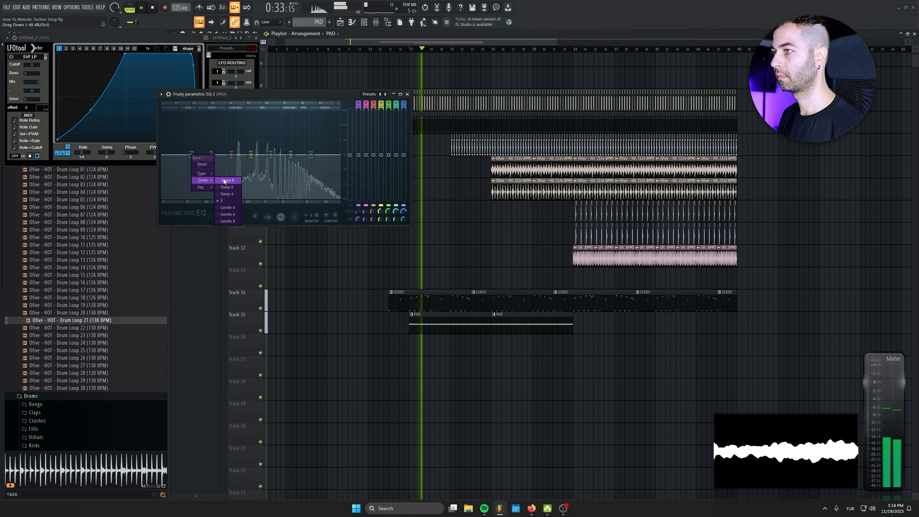
pyautogui.click(162, 94)
pyautogui.moveTo(174, 122)
pyautogui.click(255, 192)
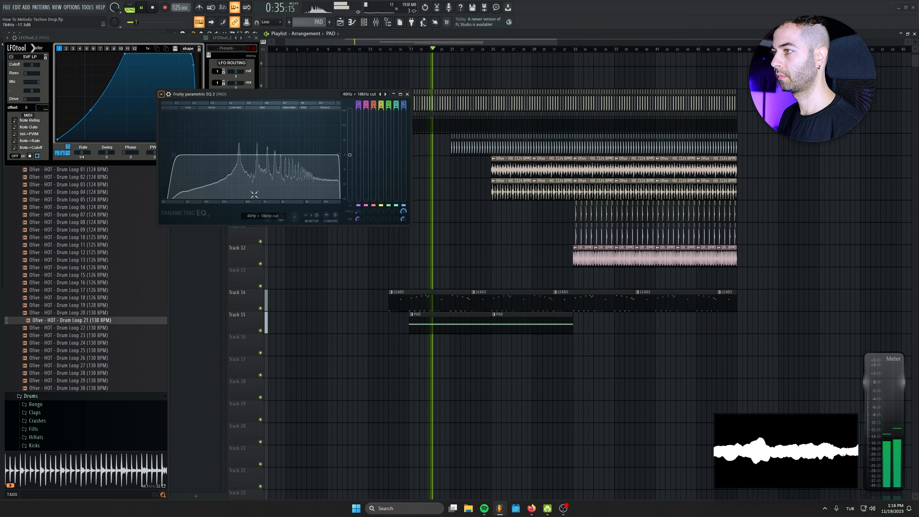
# Move the PAD EQ's high-pass to about 915 Hz and its low-pass to about 13.6 kHz, then close the plugin windows
pyautogui.moveTo(174, 155); pyautogui.dragTo(250, 155)
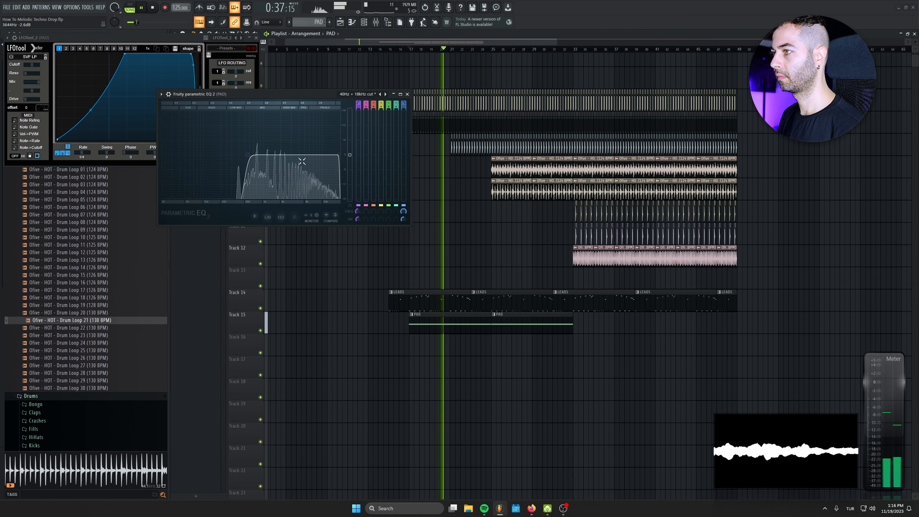
pyautogui.moveTo(339, 155)
pyautogui.mouseDown()
pyautogui.moveTo(306, 158)
pyautogui.moveTo(332, 157)
pyautogui.mouseUp()
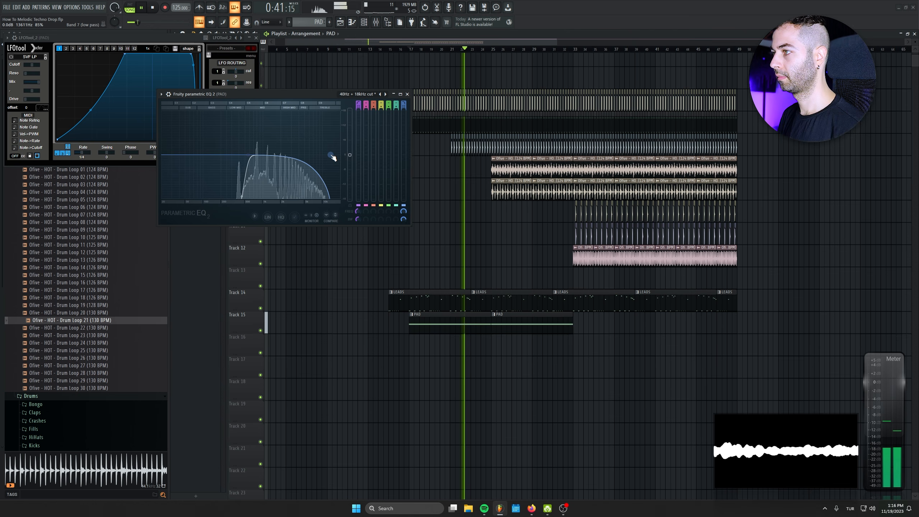
pyautogui.moveTo(249, 156); pyautogui.dragTo(261, 155)
pyautogui.scroll(2, 261, 154)
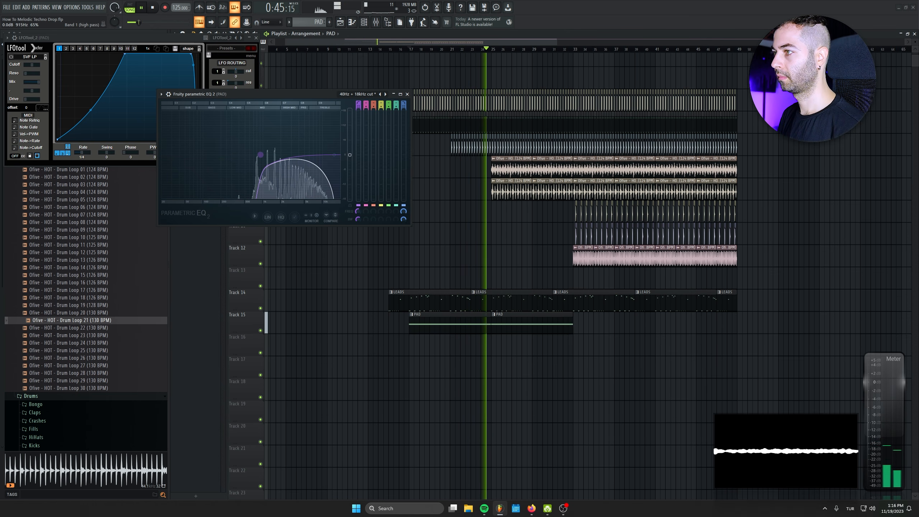
pyautogui.click(407, 94)
pyautogui.click(257, 38)
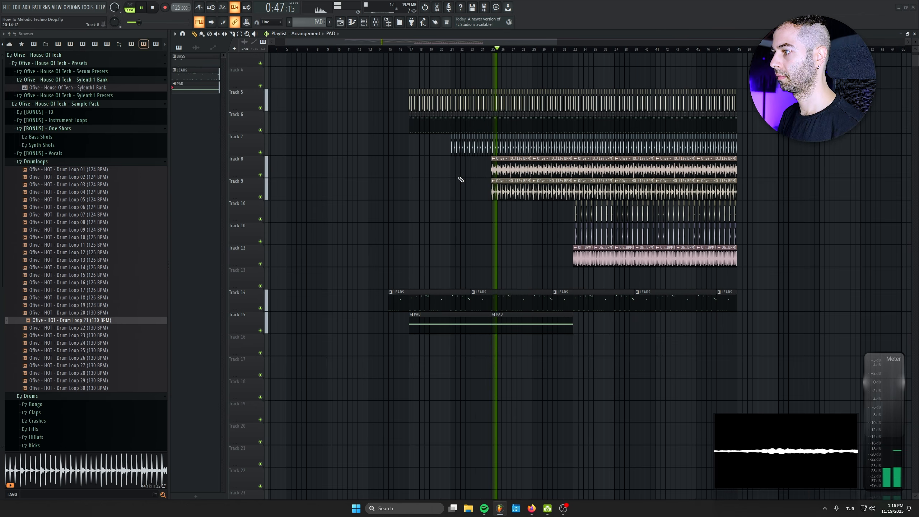
# Add two more PAD clips on playlist Track 15, starting at bars 33 and 41, so they follow on without gaps
pyautogui.click(594, 324)
pyautogui.click(686, 325)
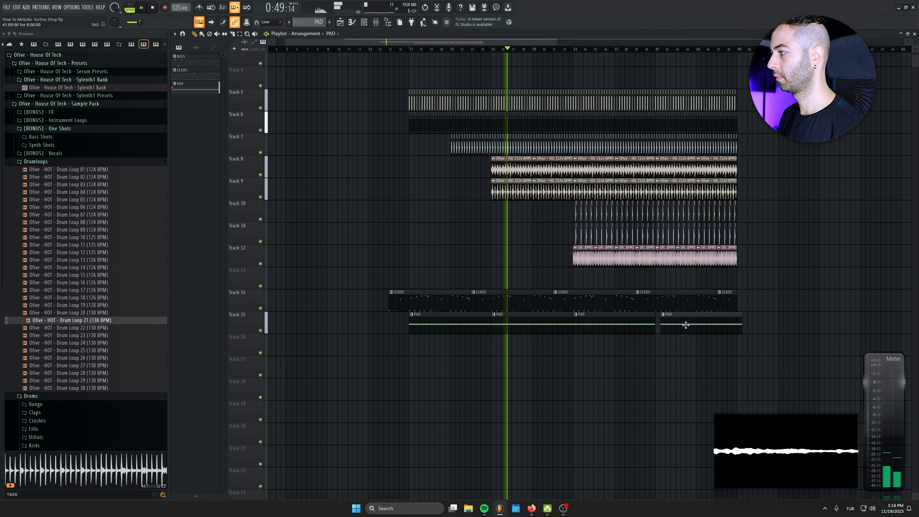
pyautogui.moveTo(686, 325); pyautogui.dragTo(680, 325)
# Open LFOTool on the PAD mixer track and adjust its overall LFO depth
pyautogui.click(376, 22)
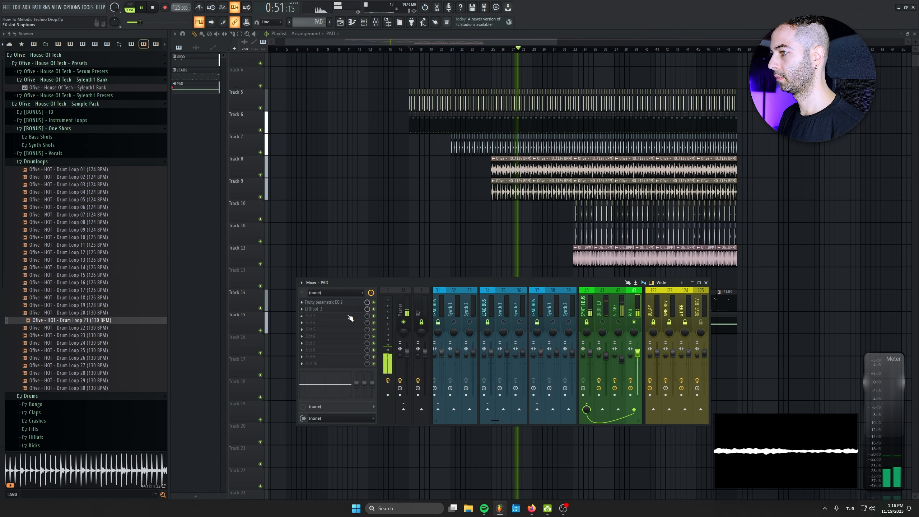
pyautogui.click(326, 308)
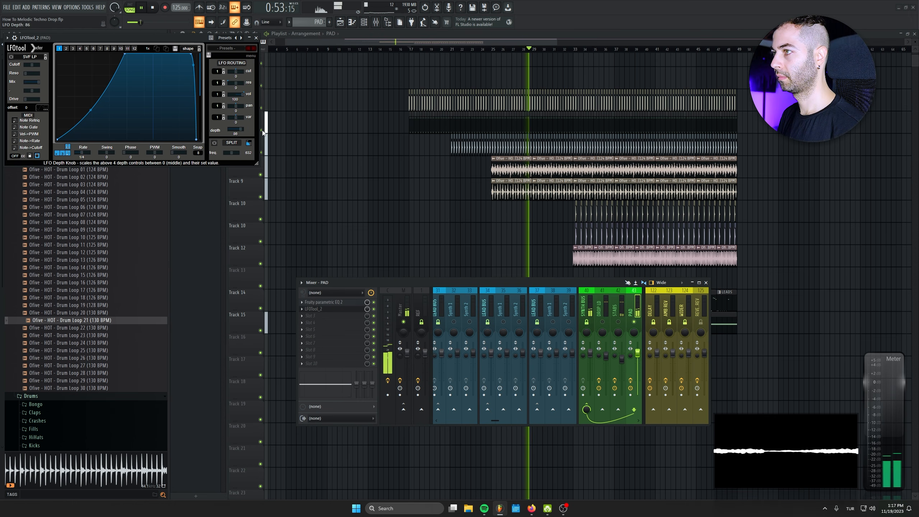
pyautogui.moveTo(262, 131); pyautogui.dragTo(256, 109)
pyautogui.click(257, 38)
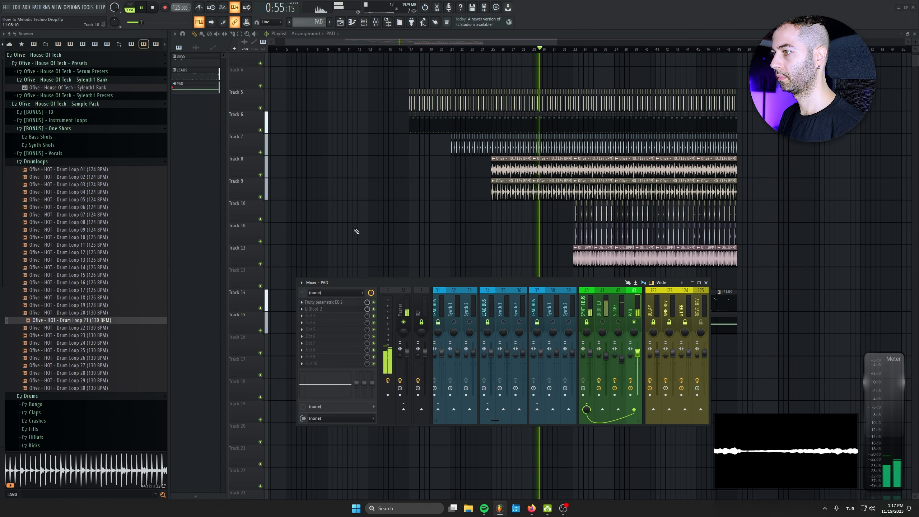
# Unsolo the PAD mixer track, lower its volume to 47% (-13.7 dB), and audition it in the full arrangement
pyautogui.moveTo(631, 356); pyautogui.dragTo(637, 371)
pyautogui.rightClick(634, 322)
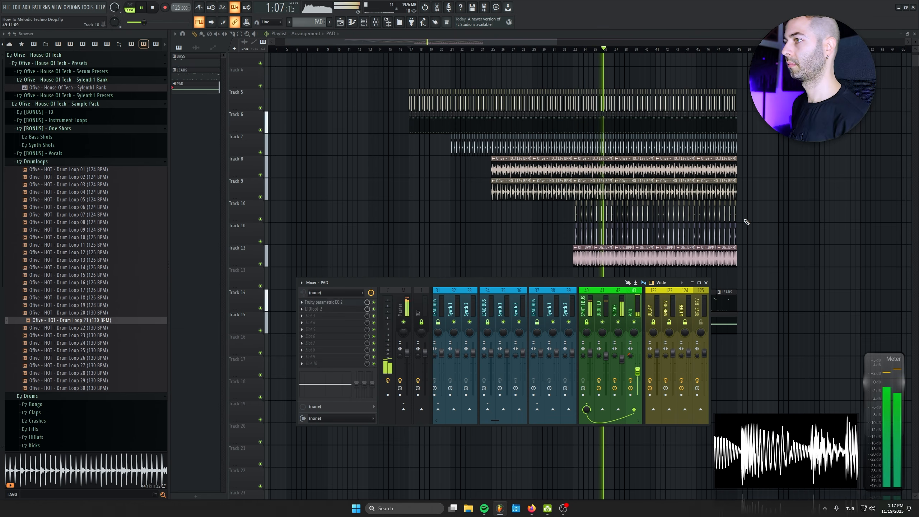
pyautogui.moveTo(638, 371); pyautogui.dragTo(638, 372)
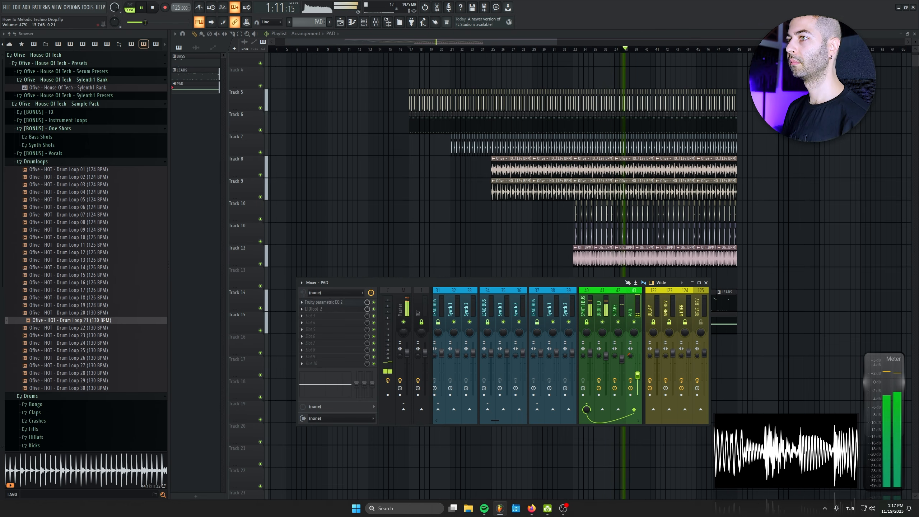
pyautogui.press('F9')
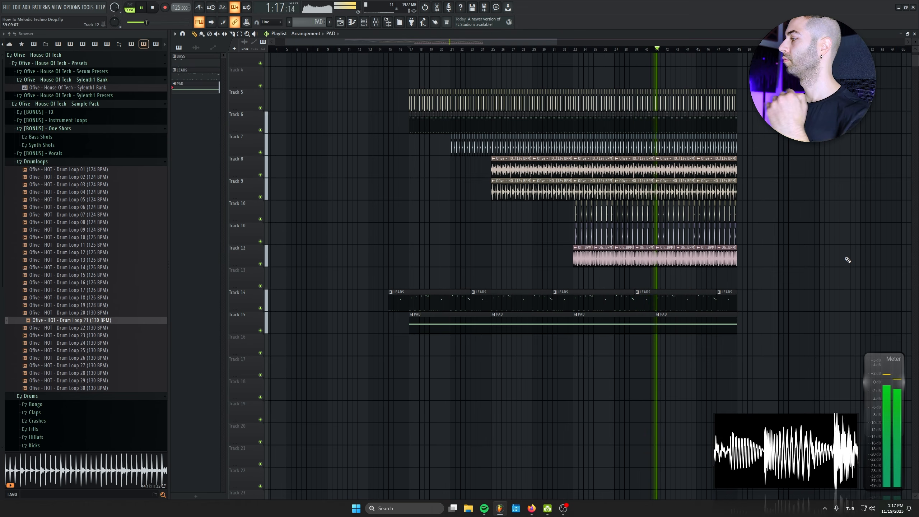
pyautogui.click(839, 248)
pyautogui.rightClick(840, 248)
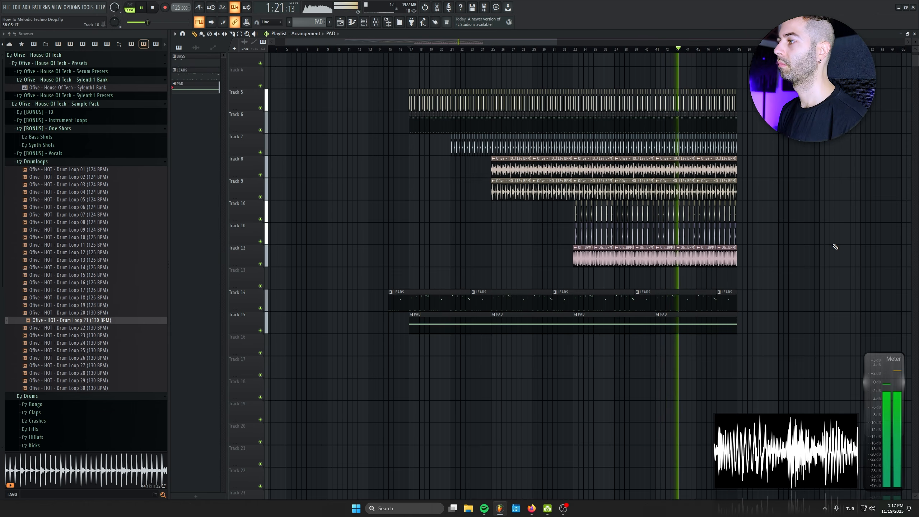
pyautogui.press('space')
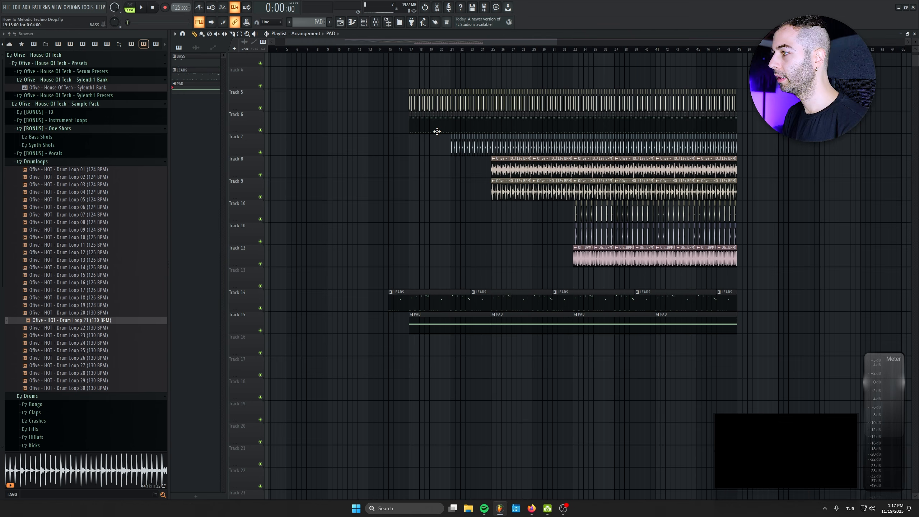
# Mute the LEADS track (Track 14) in the playlist and set the PAD mixer volume to 48% (-13.4 dB) during playback from bar 17
pyautogui.click(261, 308)
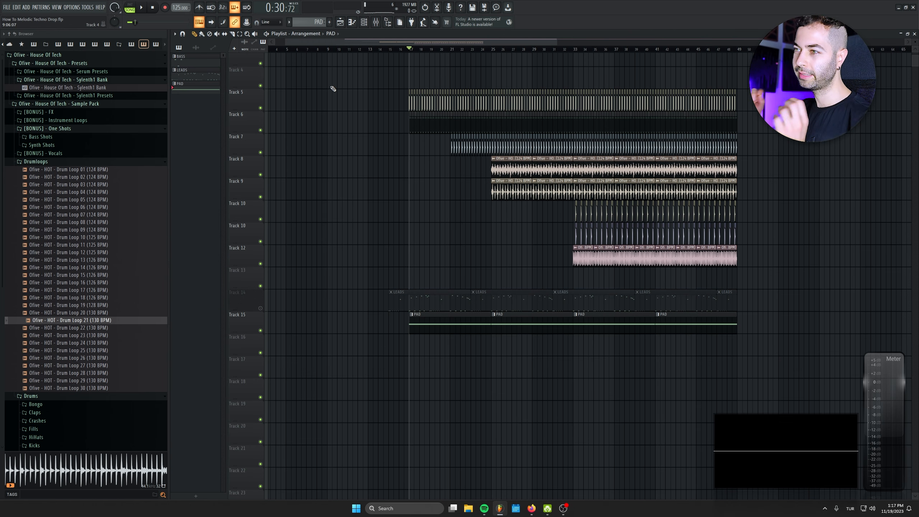
pyautogui.press('space')
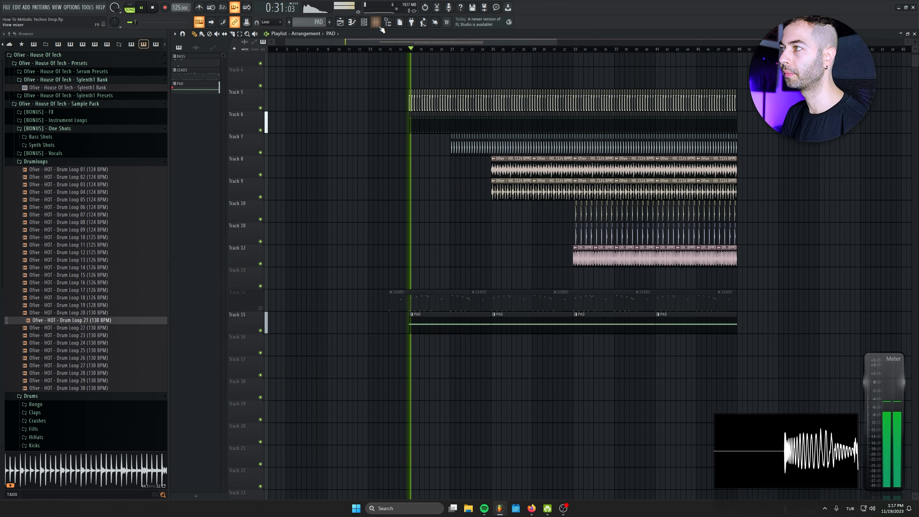
pyautogui.press('F9')
pyautogui.moveTo(638, 380); pyautogui.dragTo(637, 378)
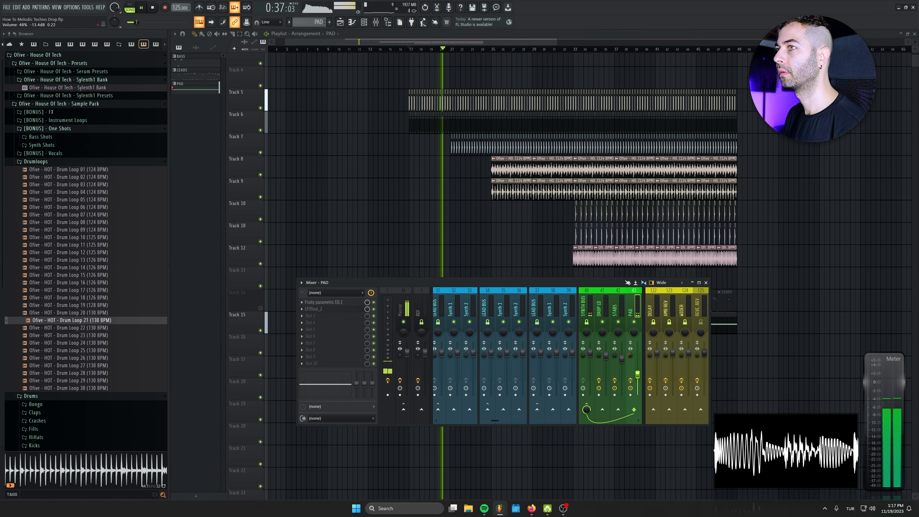
pyautogui.press('space')
pyautogui.click(152, 7)
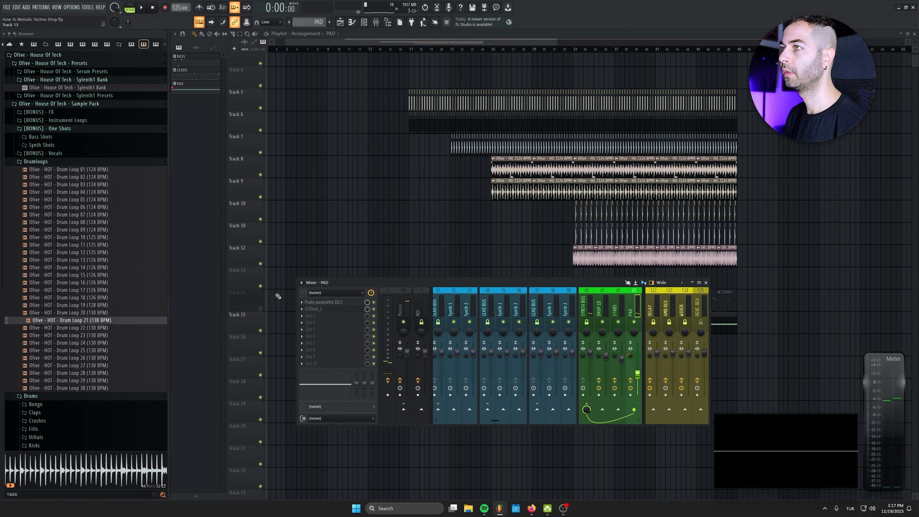
# Insert PanCake2 before the EQ on the PAD mixer track, set its LFO rate to 1/4 and mix to 50%, and audition it
pyautogui.click(330, 312)
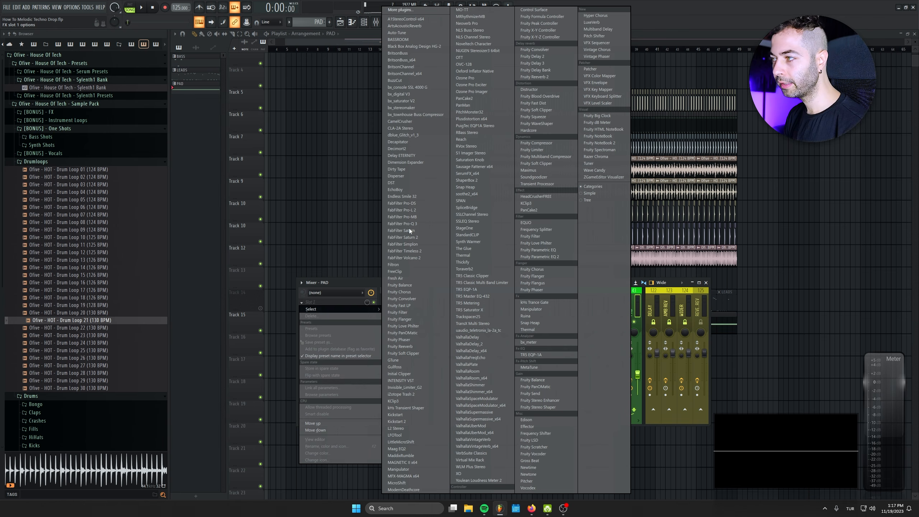
pyautogui.click(439, 144)
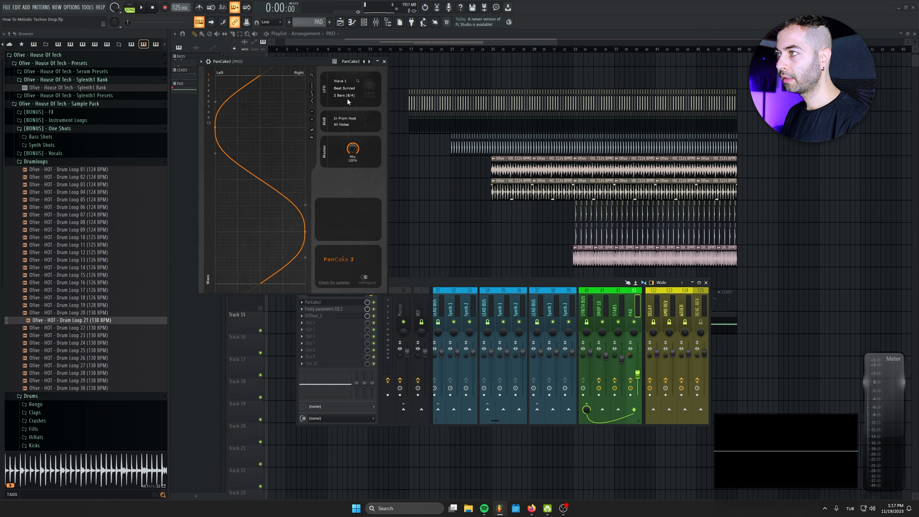
pyautogui.click(348, 96)
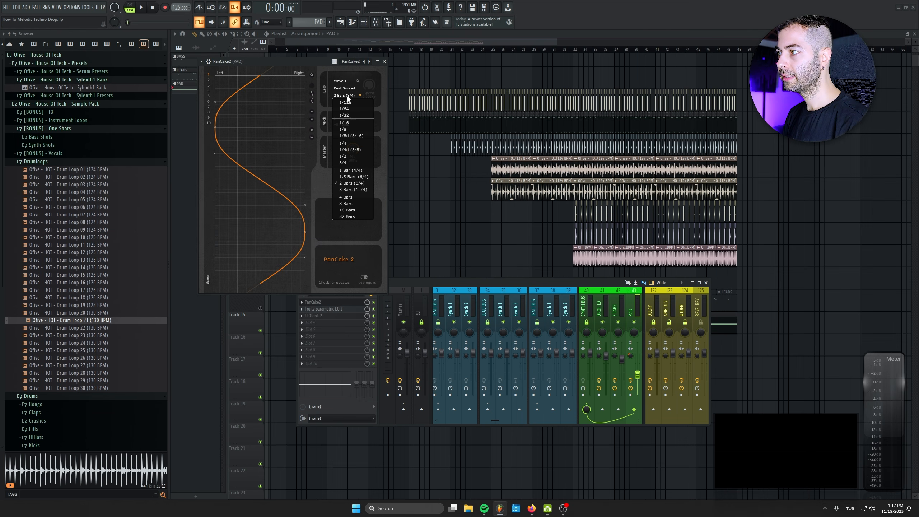
pyautogui.click(360, 142)
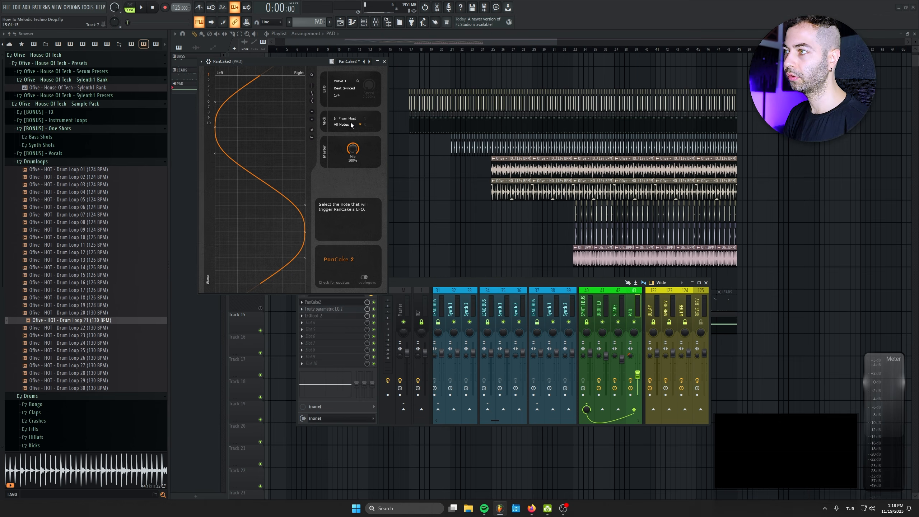
pyautogui.moveTo(321, 62); pyautogui.dragTo(335, 64)
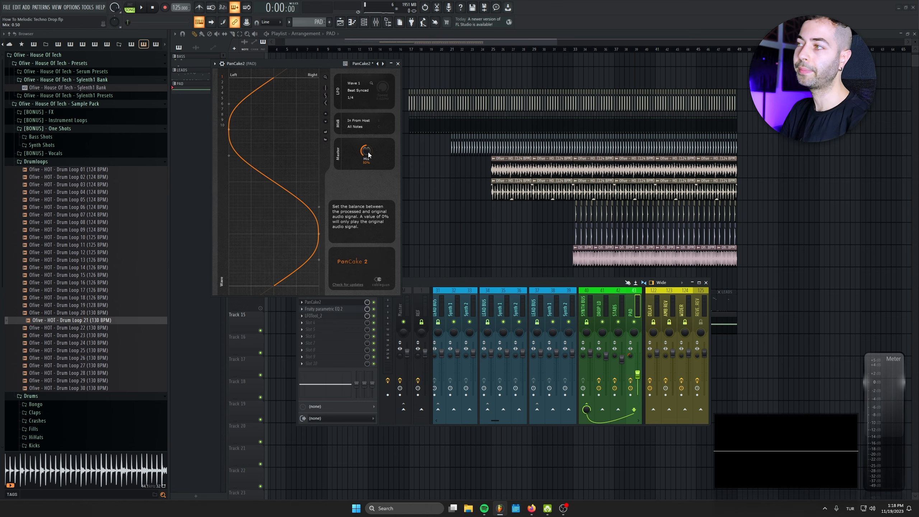
pyautogui.click(140, 7)
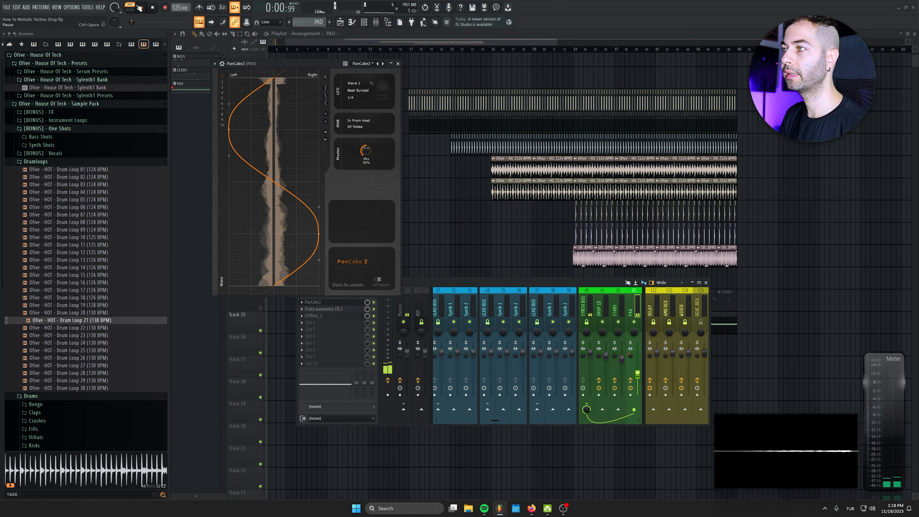
pyautogui.click(398, 64)
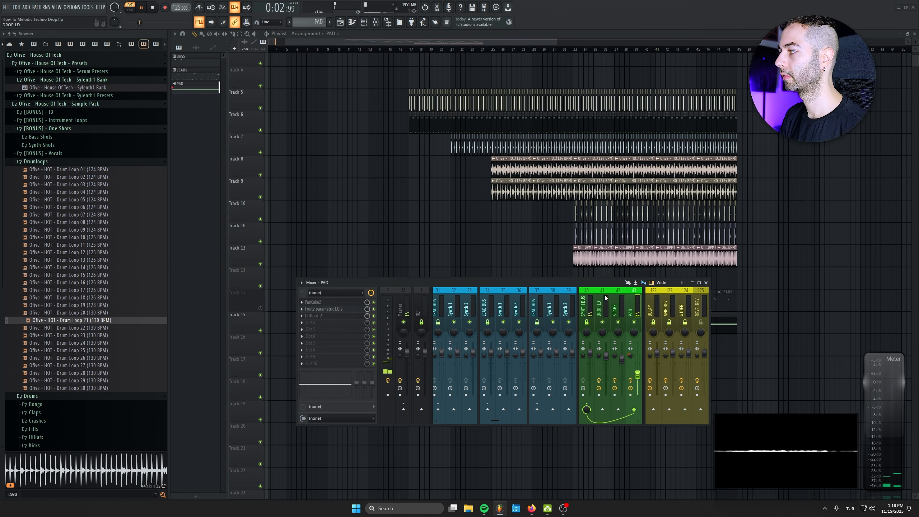
# Lower the PAD EQ's low-pass to about 9.7 kHz and audition the pad with the drums from bar 17
pyautogui.click(324, 309)
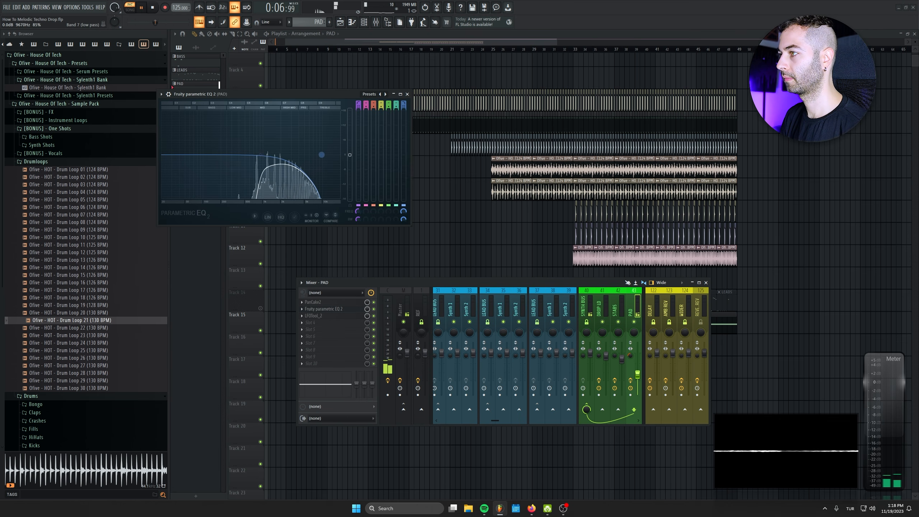
pyautogui.click(408, 94)
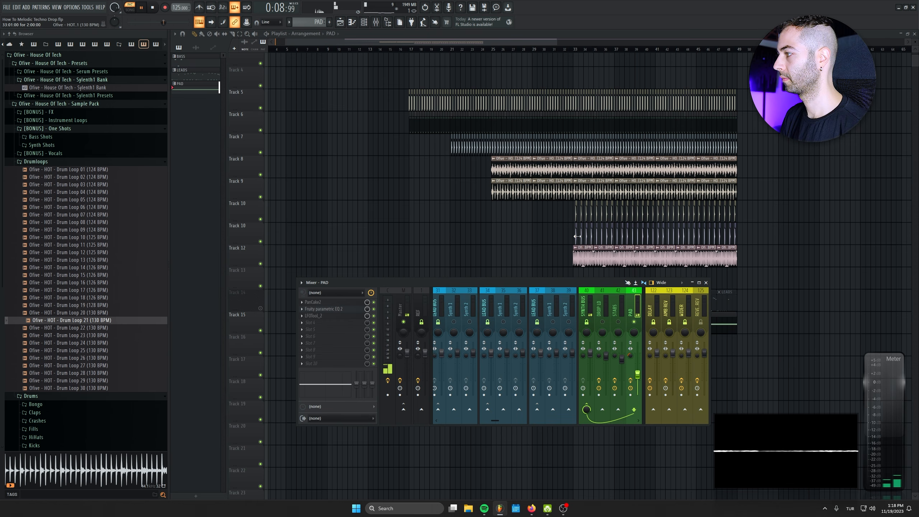
pyautogui.click(412, 48)
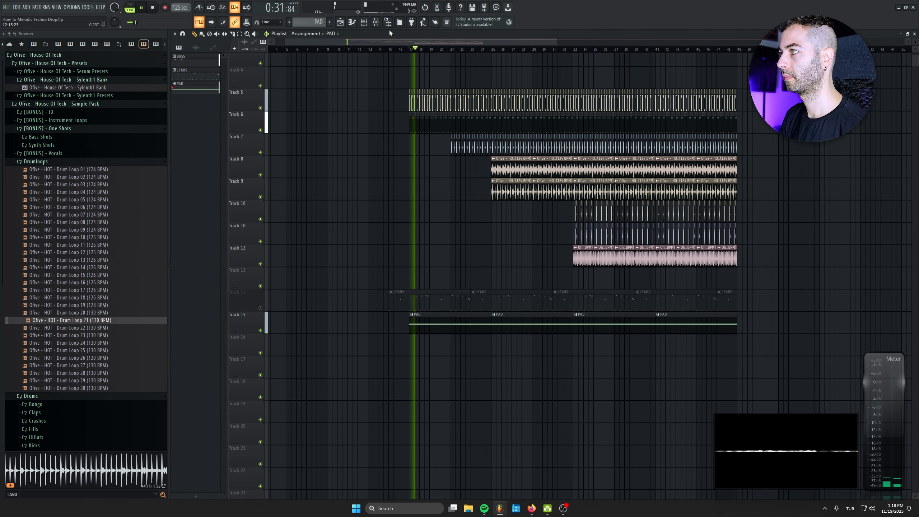
pyautogui.rightClick(635, 322)
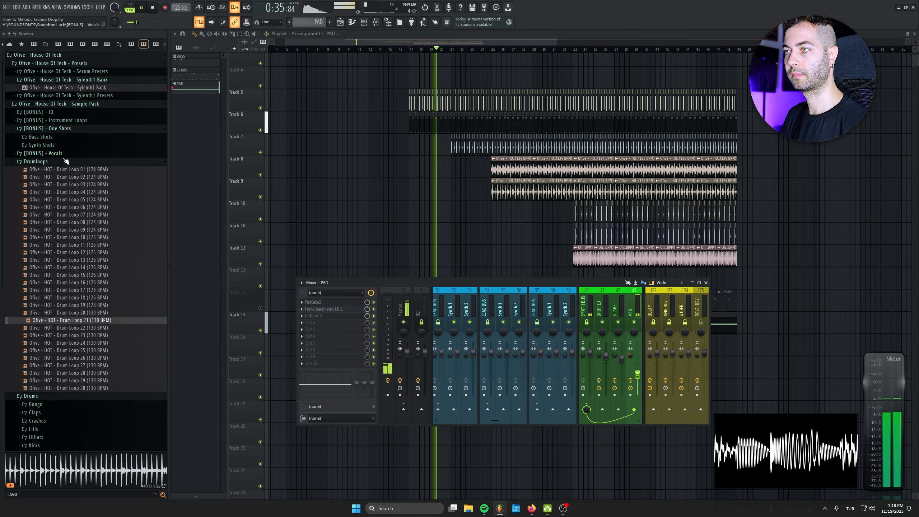
pyautogui.press('F9')
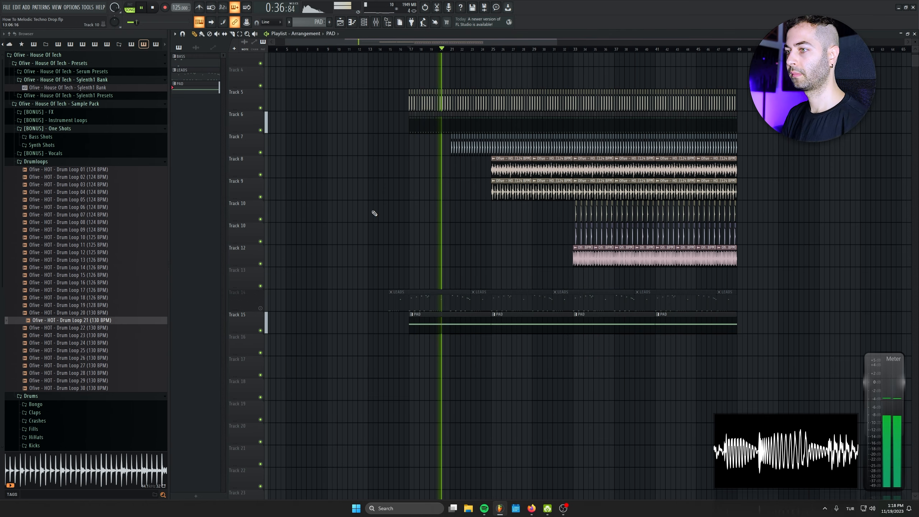
pyautogui.click(154, 9)
pyautogui.scroll(2, 273, 200)
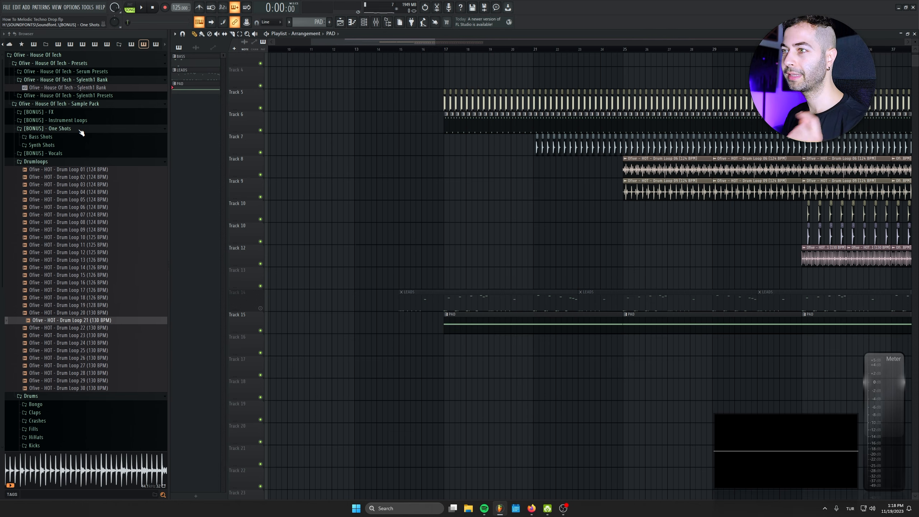
# Find Olive - HOT - Clap 02 in the Claps folder and place it on Track 17 just before bar 17
pyautogui.scroll(-2, 79, 218)
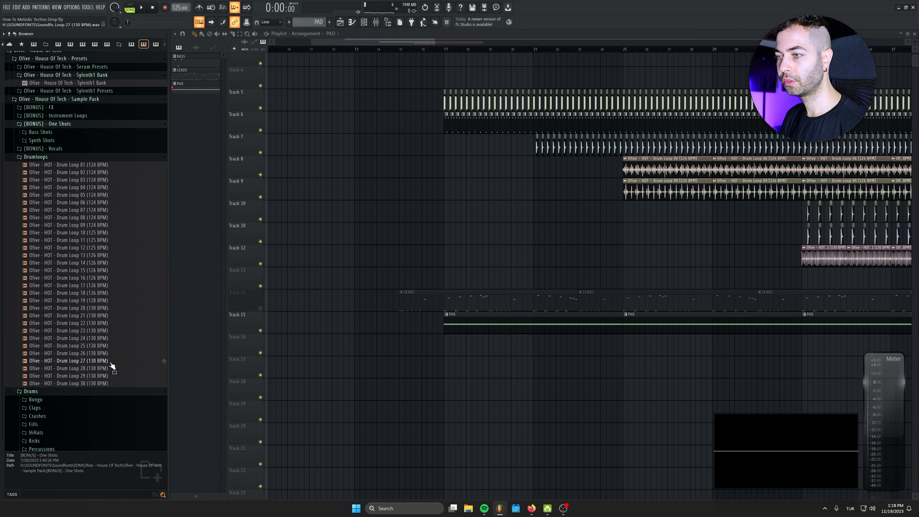
pyautogui.click(35, 365)
pyautogui.scroll(-3, 98, 379)
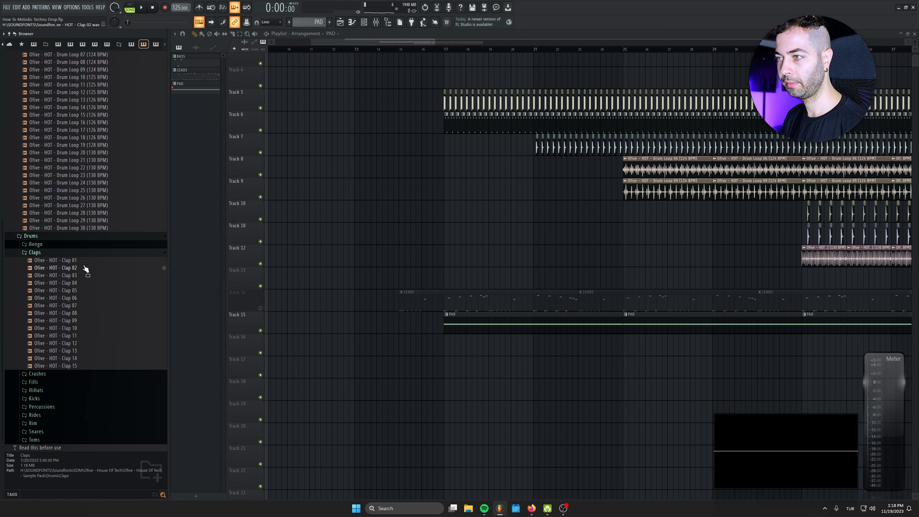
pyautogui.click(85, 267)
pyautogui.moveTo(83, 264); pyautogui.dragTo(439, 367)
pyautogui.scroll(4, 432, 364)
pyautogui.click(400, 50)
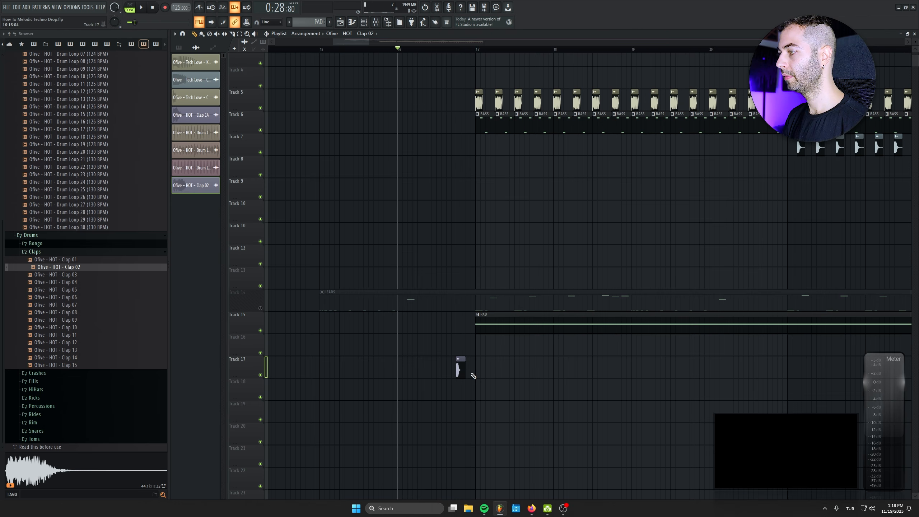
# Route the Clap 02 clip to mixer track 18, named CLAP FX, and insert Fruity Reeverb 2 on it
pyautogui.doubleClick(460, 369)
pyautogui.doubleClick(215, 68)
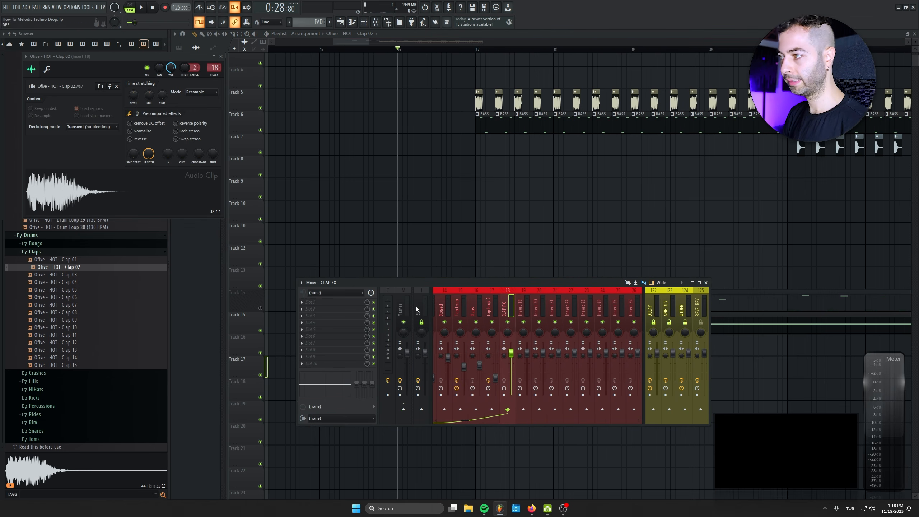
pyautogui.click(352, 301)
pyautogui.click(536, 77)
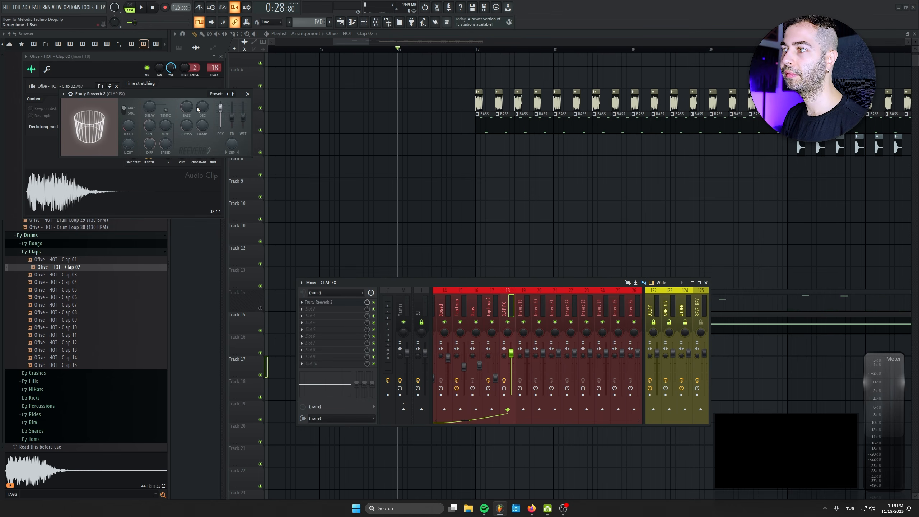
# Adjust the clap's Fruity Reeverb 2 with the high cut at 6.0 kHz and preview the clap sample
pyautogui.moveTo(105, 127); pyautogui.dragTo(170, 185)
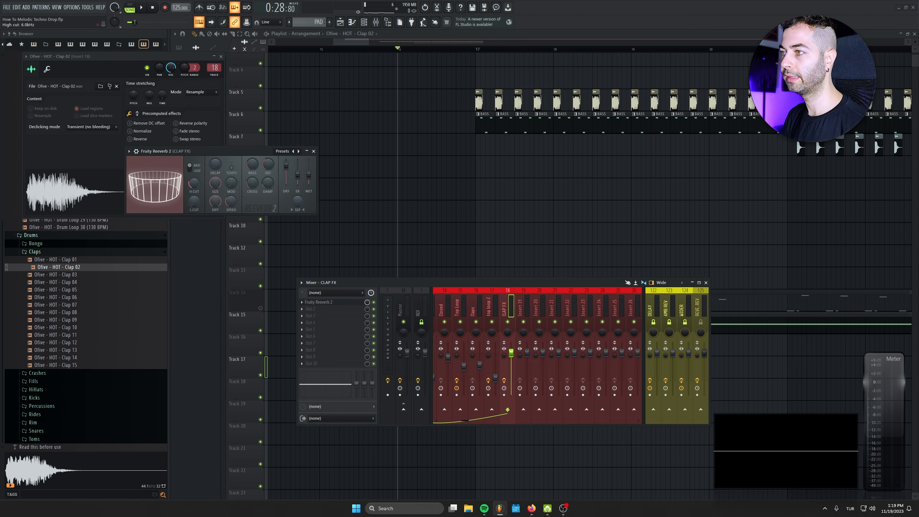
pyautogui.moveTo(60, 180); pyautogui.dragTo(81, 206)
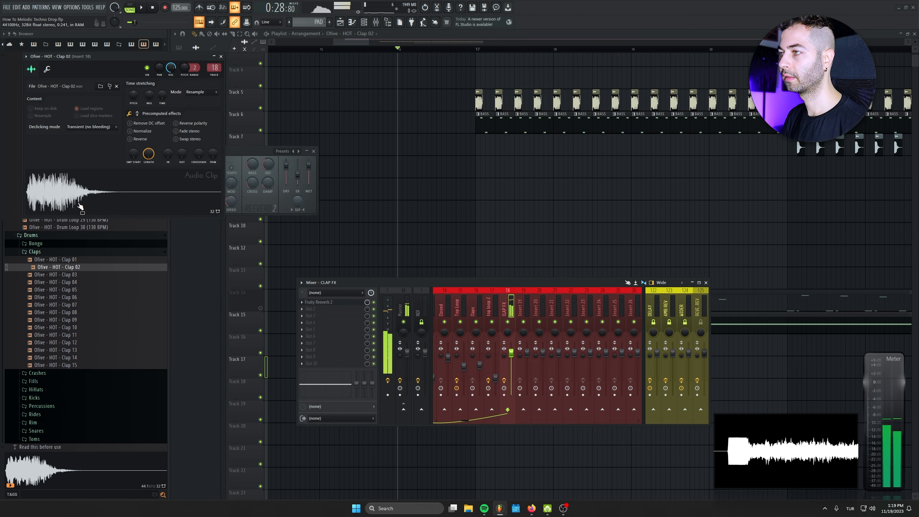
pyautogui.click(220, 56)
pyautogui.click(313, 151)
# Unmute the LEADS track (Track 14) in the playlist and audition the clap leading into bar 17
pyautogui.click(325, 50)
pyautogui.scroll(3, 436, 194)
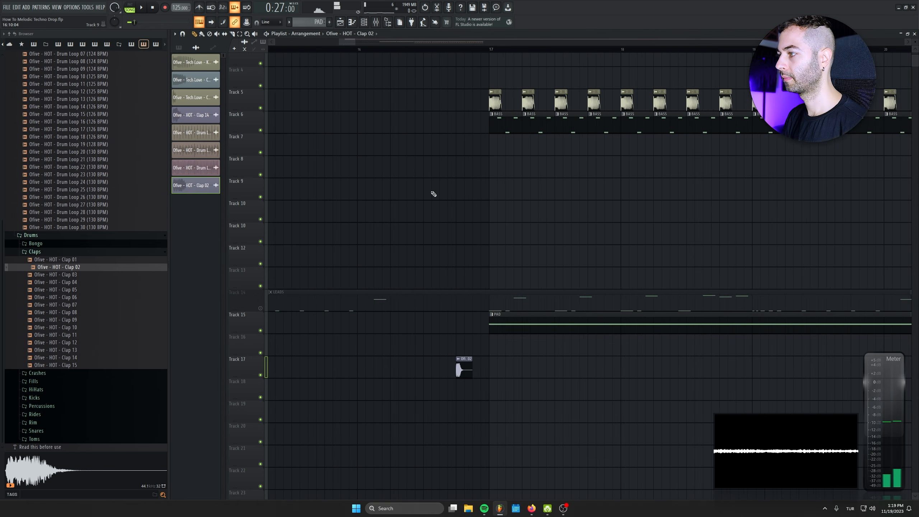
pyautogui.scroll(2, 433, 195)
pyautogui.scroll(-1, 433, 253)
pyautogui.press('space')
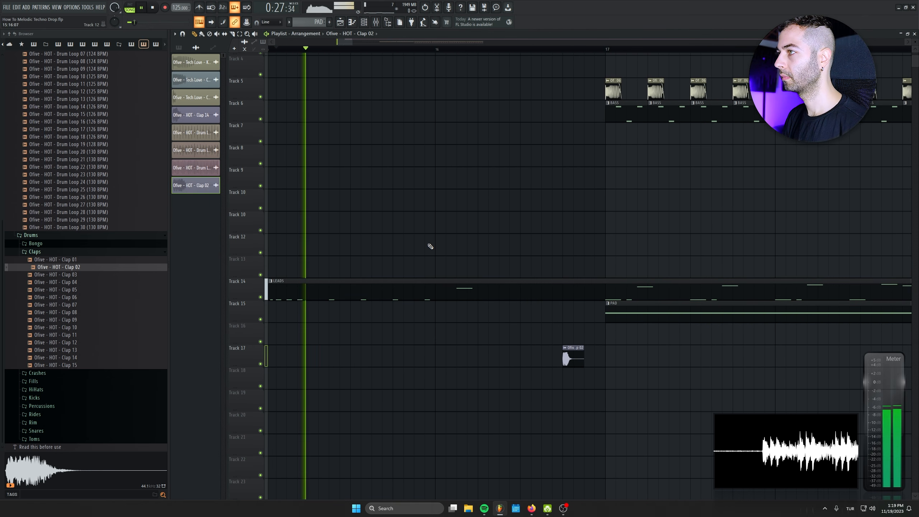
pyautogui.press('space')
pyautogui.moveTo(395, 233); pyautogui.dragTo(512, 223)
pyautogui.click(386, 49)
pyautogui.press('space')
pyautogui.moveTo(458, 202); pyautogui.dragTo(272, 186)
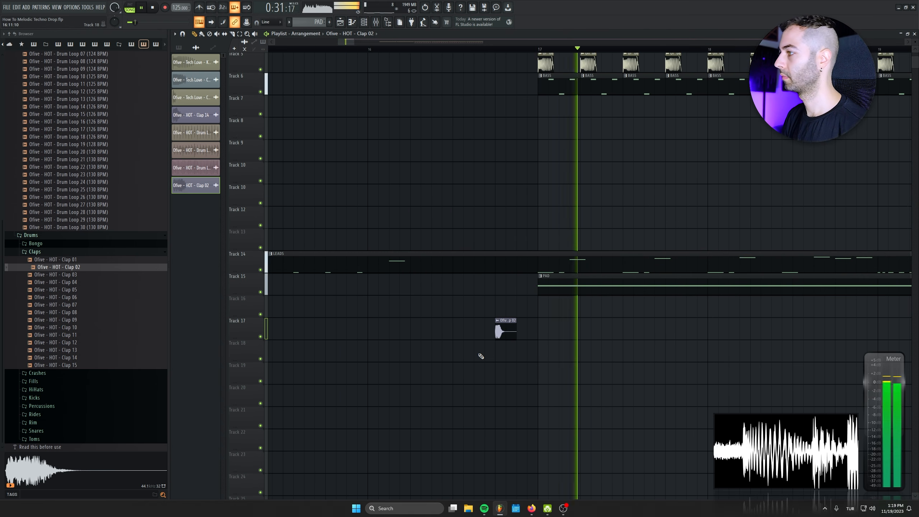
# Lower the CLAP FX mixer track volume to 75% (-6.0 dB) while auditioning the clap in the arrangement
pyautogui.doubleClick(503, 328)
pyautogui.scroll(-3, 451, 329)
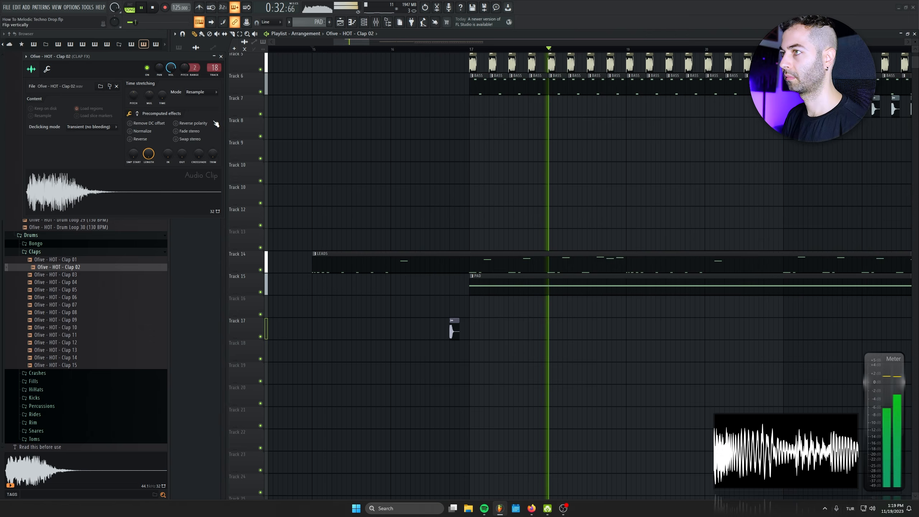
pyautogui.doubleClick(214, 68)
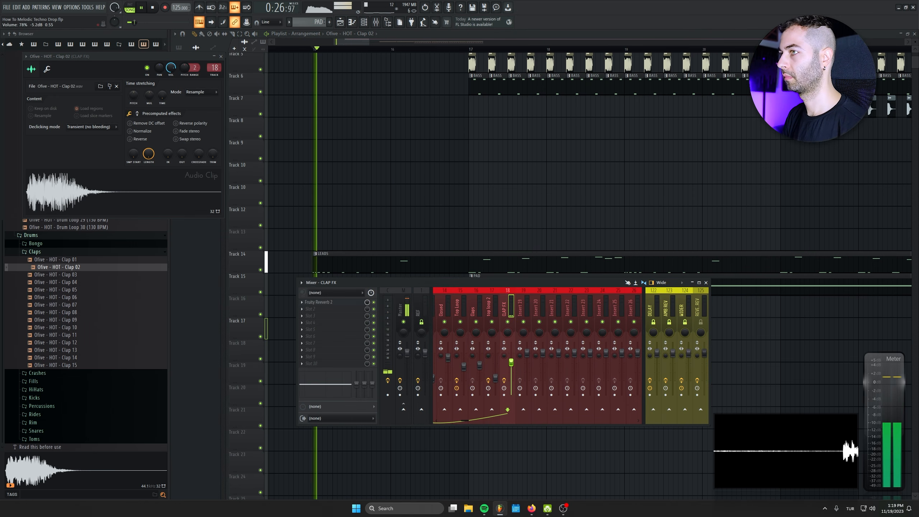
pyautogui.moveTo(511, 362); pyautogui.dragTo(512, 364)
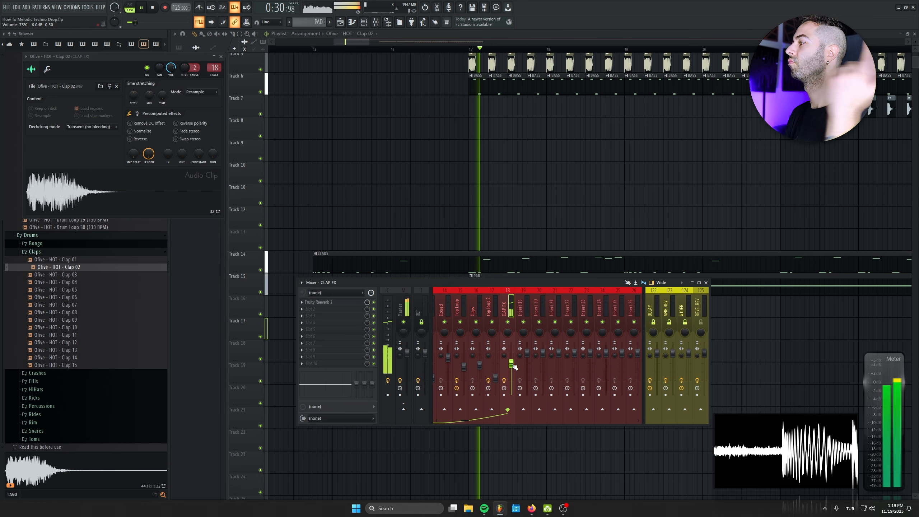
pyautogui.click(706, 283)
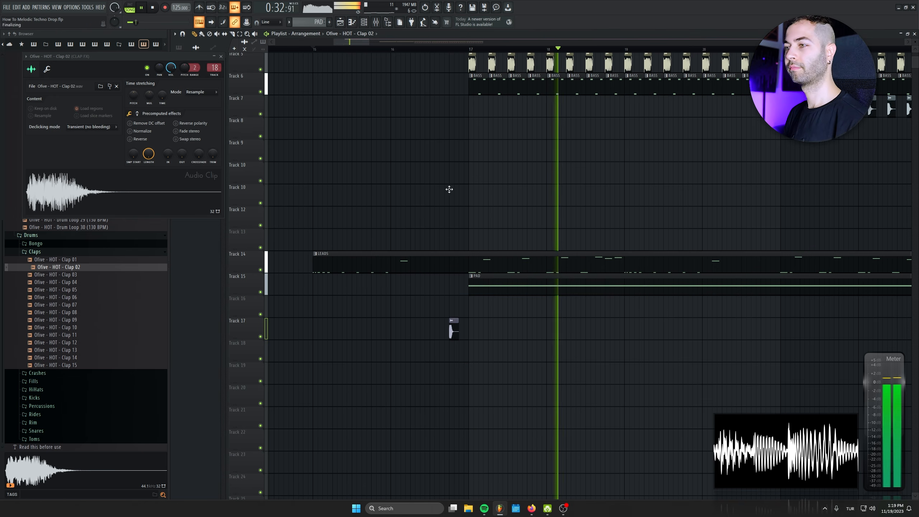
pyautogui.click(221, 57)
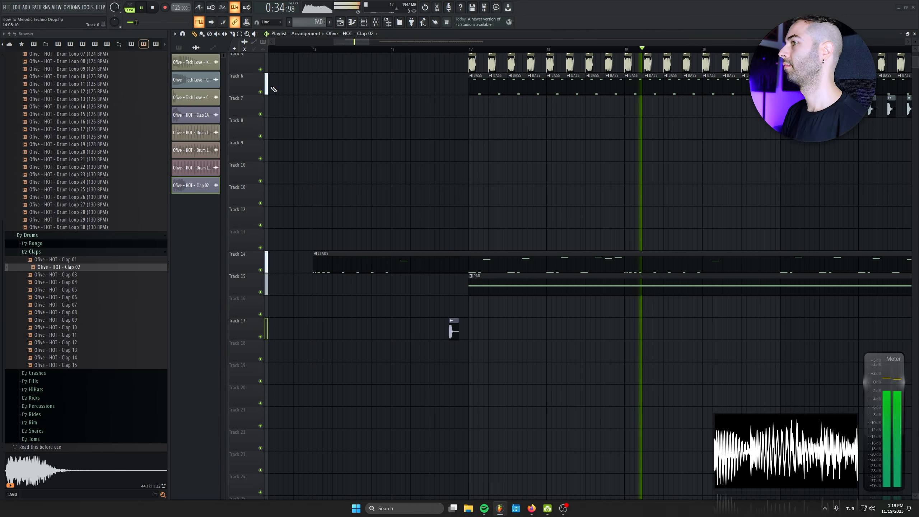
pyautogui.click(788, 197)
pyautogui.rightClick(788, 198)
pyautogui.moveTo(782, 202); pyautogui.dragTo(482, 200)
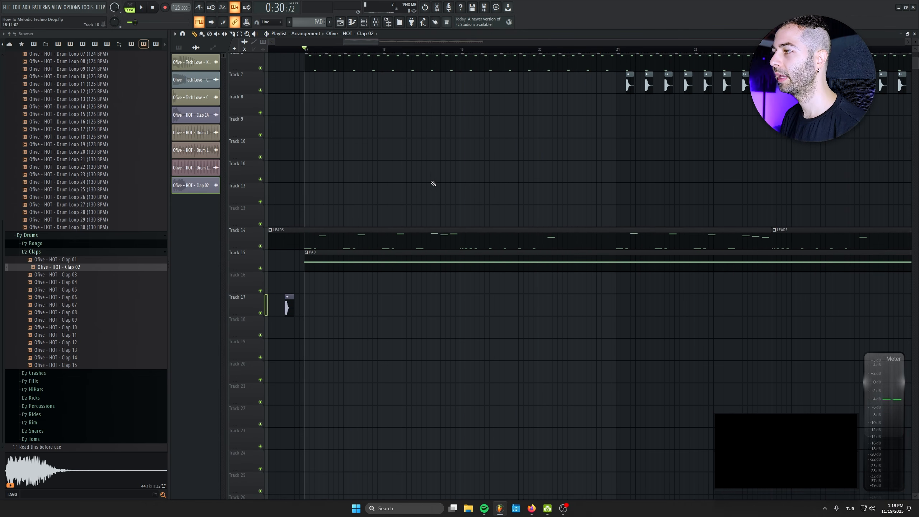
pyautogui.scroll(2, 419, 290)
# Clone the LEAD channel in the LEADS pattern and show the clone's Serum synth
pyautogui.doubleClick(433, 226)
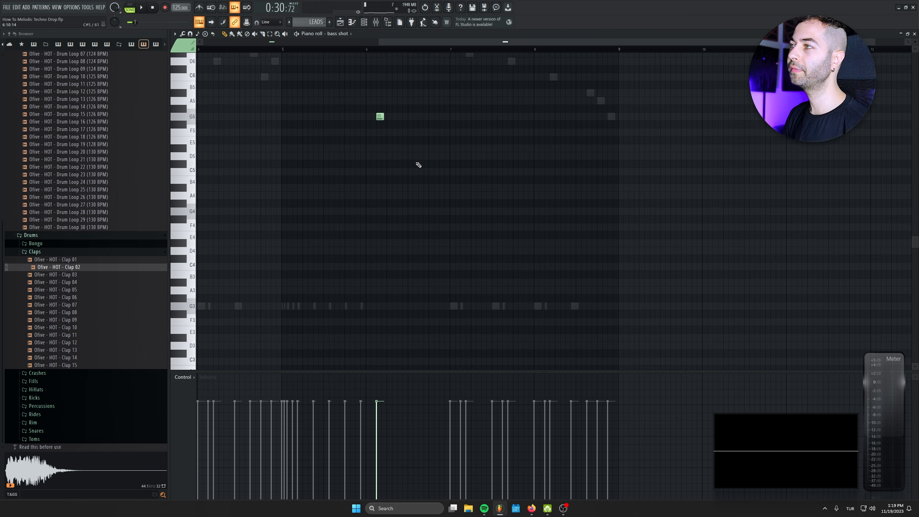
pyautogui.press('F7')
pyautogui.click(363, 25)
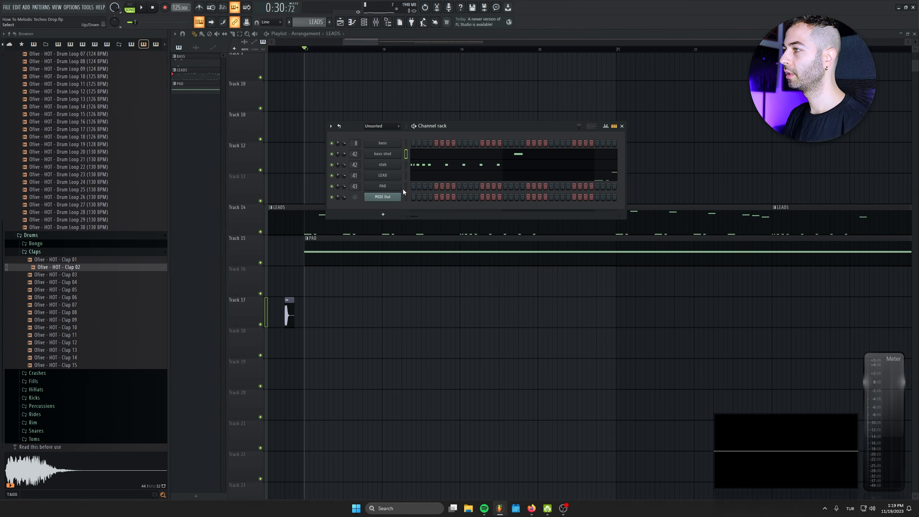
pyautogui.rightClick(395, 176)
pyautogui.click(420, 248)
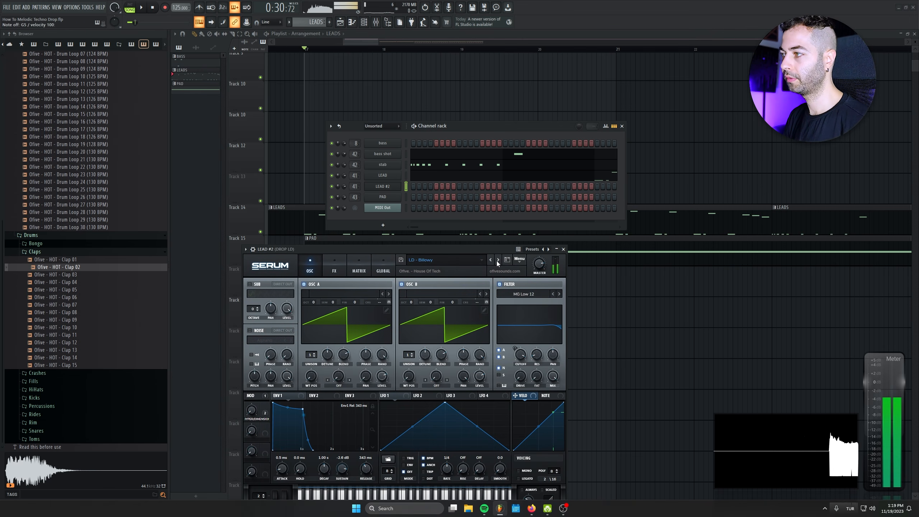
# Audition the Serum lead presets on the cloned channel and load LD - Dark Brass
pyautogui.click(498, 262)
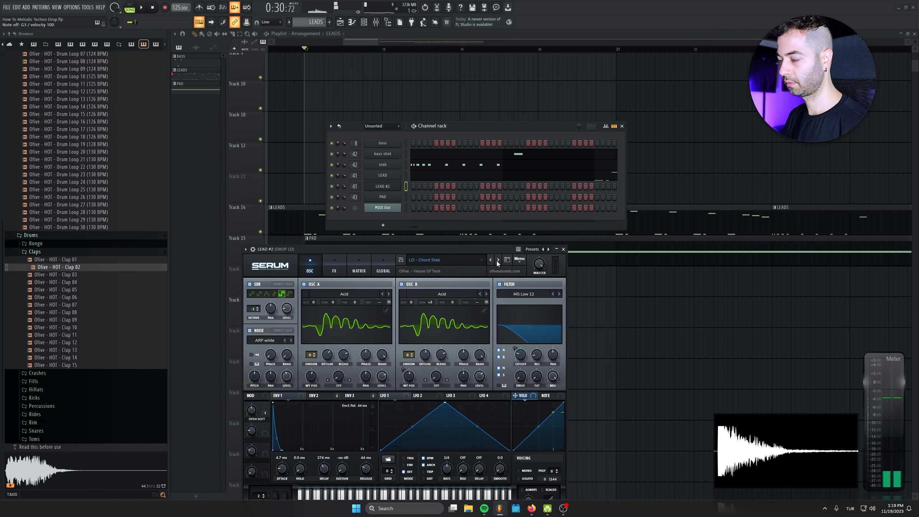
pyautogui.click(497, 261)
pyautogui.click(498, 262)
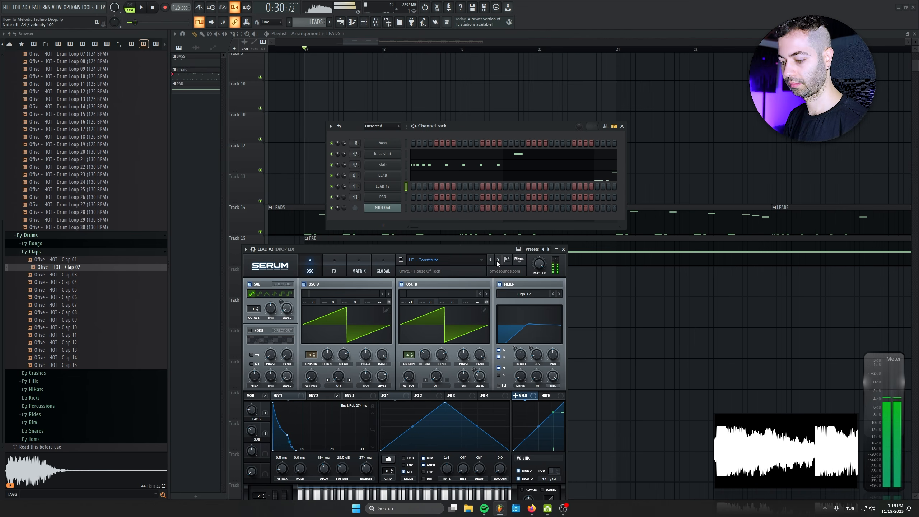
pyautogui.click(497, 261)
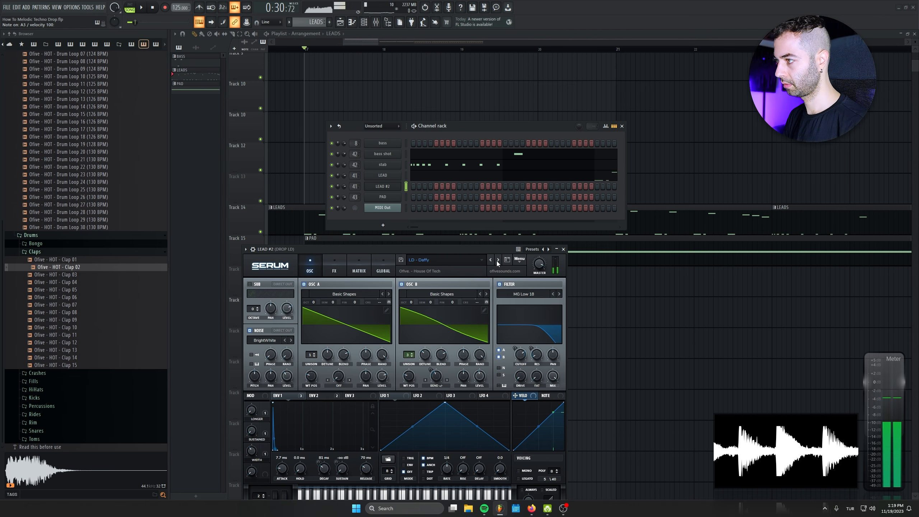
pyautogui.click(497, 262)
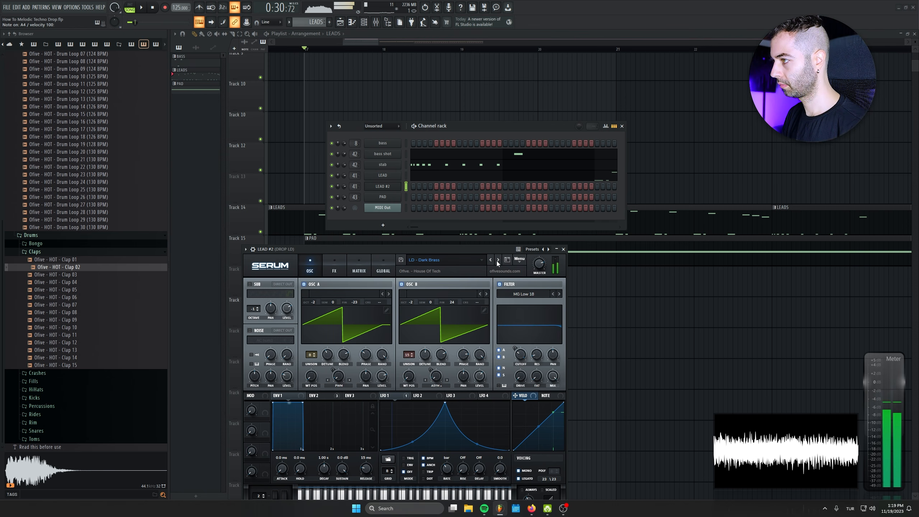
# Set Serum's Envelope 2 attack to 2.01 s on the Dark Brass patch
pyautogui.press('space')
pyautogui.click(335, 263)
pyautogui.moveTo(337, 246); pyautogui.dragTo(341, 197)
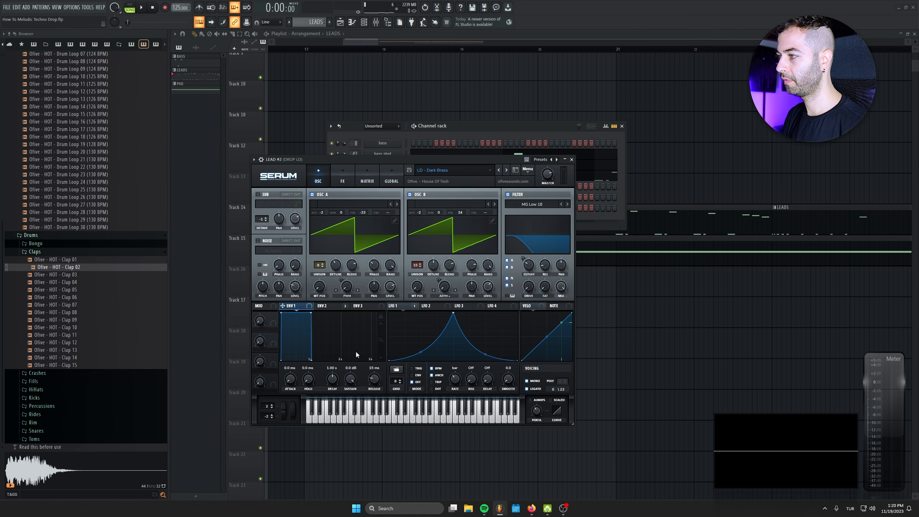
pyautogui.click(310, 307)
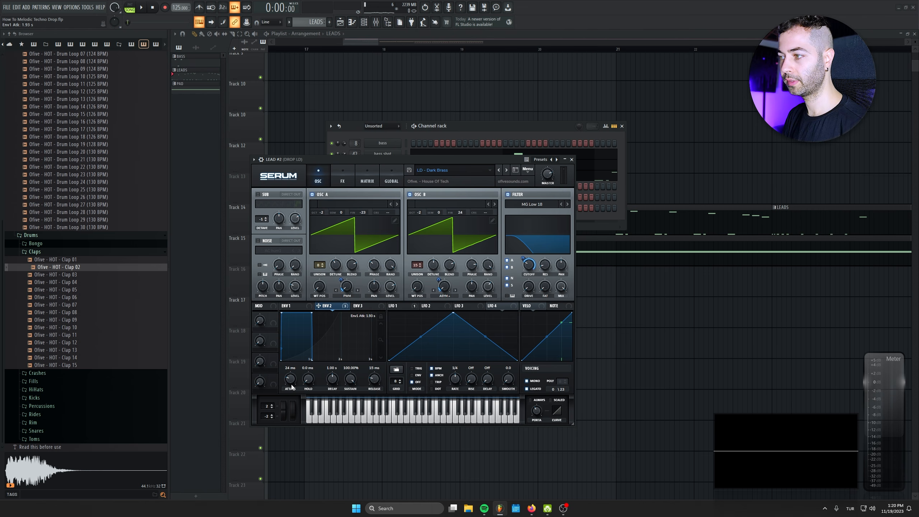
pyautogui.moveTo(290, 368); pyautogui.dragTo(288, 349)
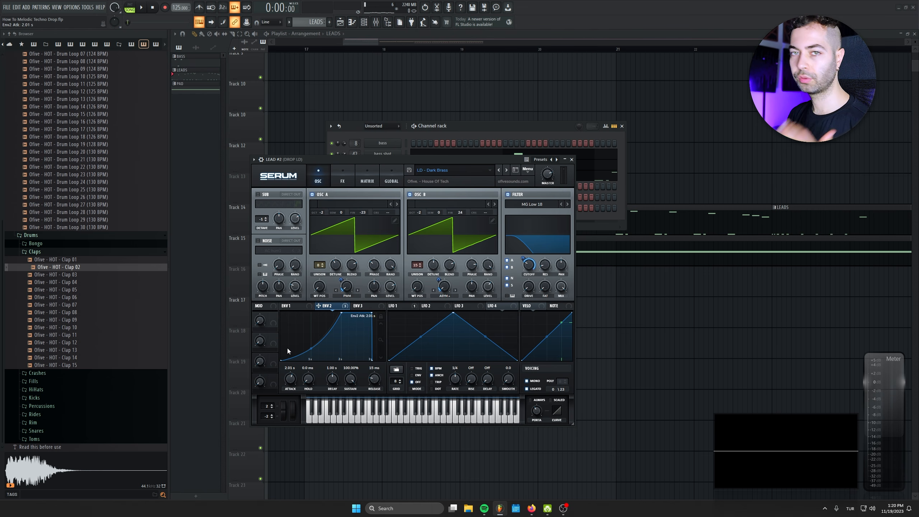
# Inspect the Dark Brass effects and route the cloned lead to mixer track 44, named REVERSE BASS
pyautogui.press('b')
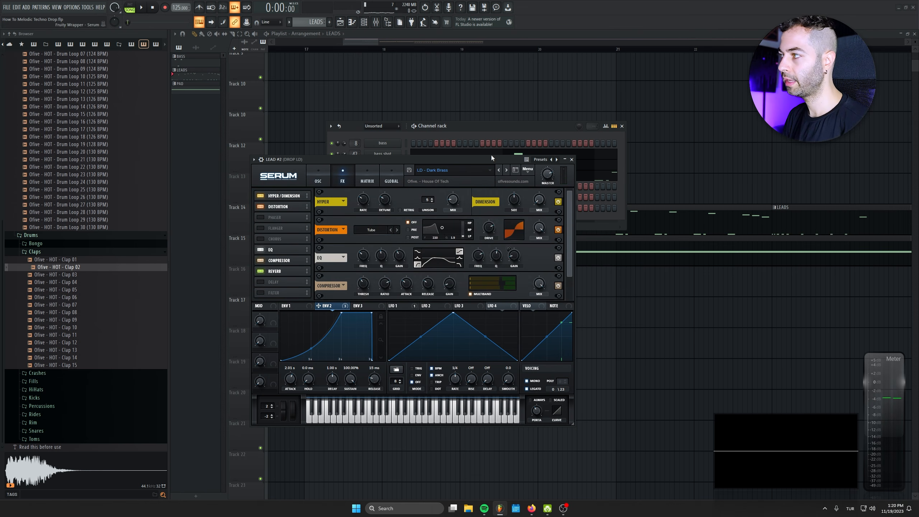
pyautogui.click(261, 160)
pyautogui.doubleClick(563, 170)
pyautogui.moveTo(507, 160); pyautogui.dragTo(347, 164)
pyautogui.scroll(3, 407, 176)
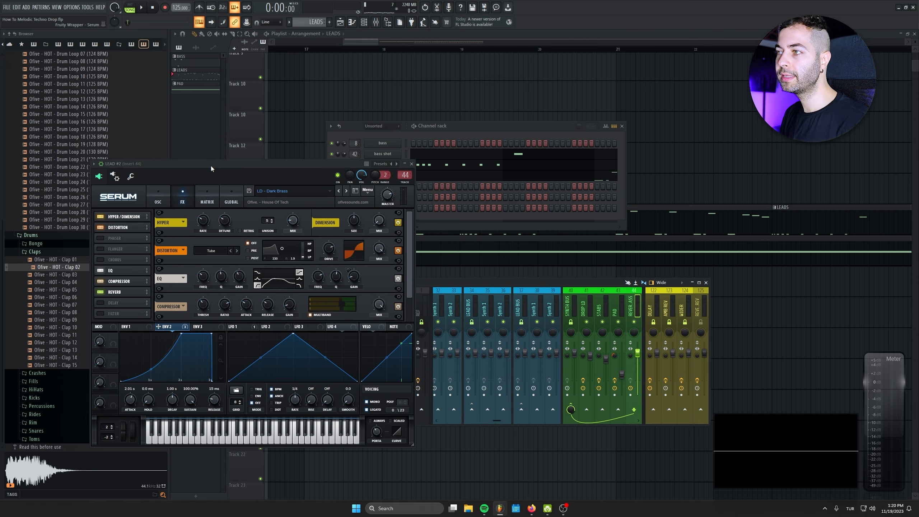
pyautogui.moveTo(211, 165); pyautogui.dragTo(267, 161)
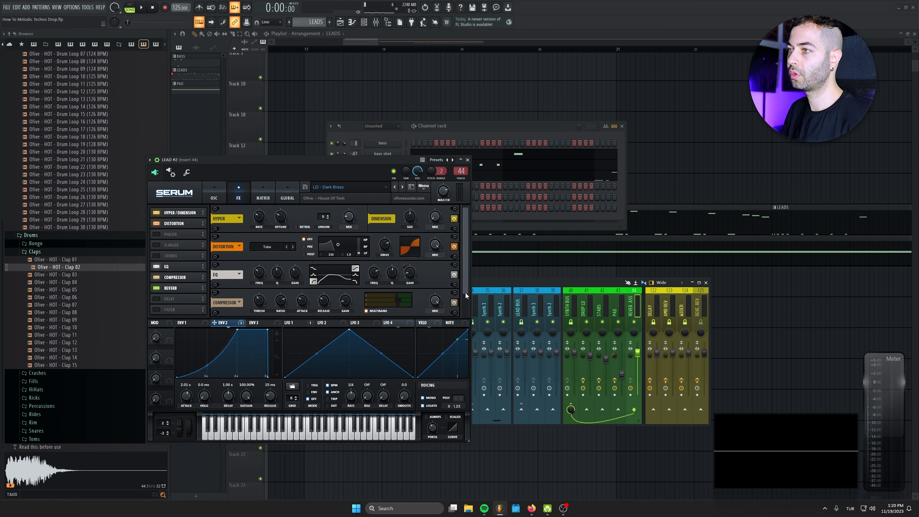
pyautogui.click(468, 159)
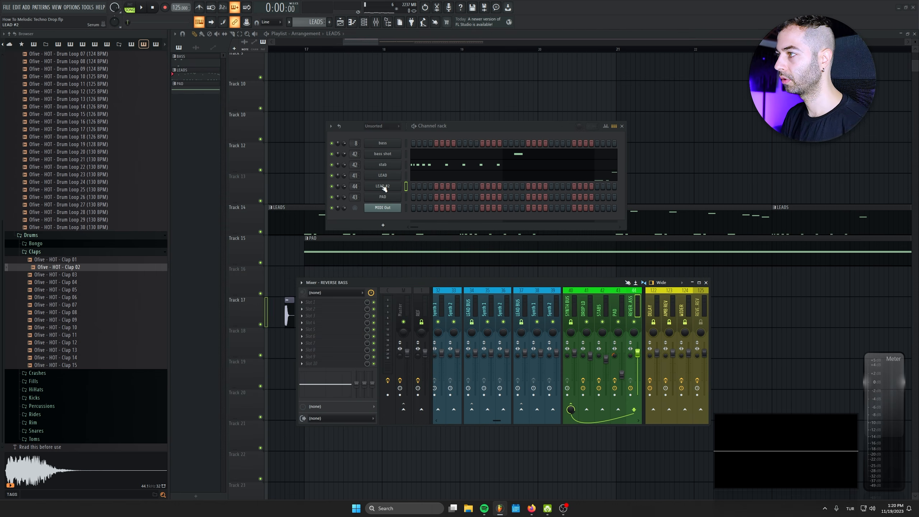
# Rename the cloned lead channel REVERSE BASS and draw a half-bar G4 note ending at bar 3 in its piano roll
pyautogui.rightClick(396, 186)
pyautogui.click(413, 209)
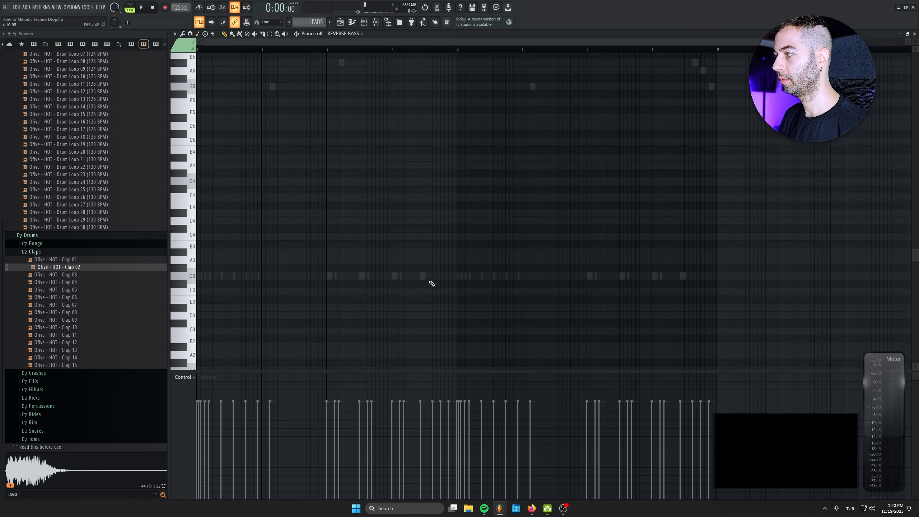
pyautogui.moveTo(295, 300); pyautogui.dragTo(320, 302)
pyautogui.press('b')
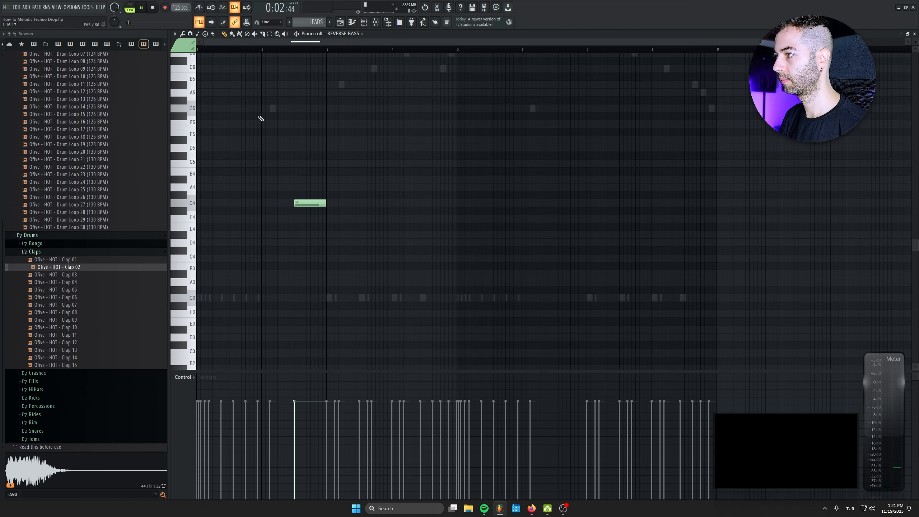
pyautogui.click(134, 22)
# Audition the REVERSE BASS note with the drop and add a second half-bar G4 note ending at bar 7
pyautogui.scroll(1, 454, 119)
pyautogui.scroll(3, 199, 244)
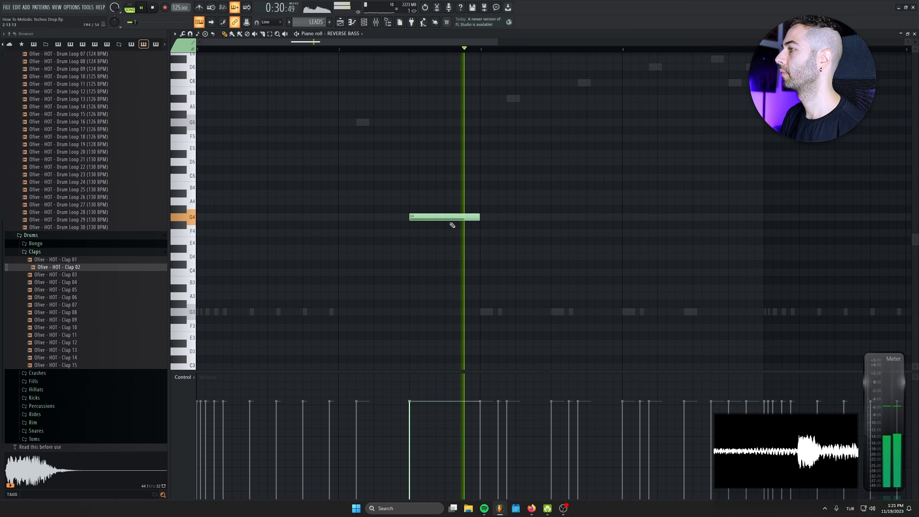
pyautogui.scroll(-3, 435, 289)
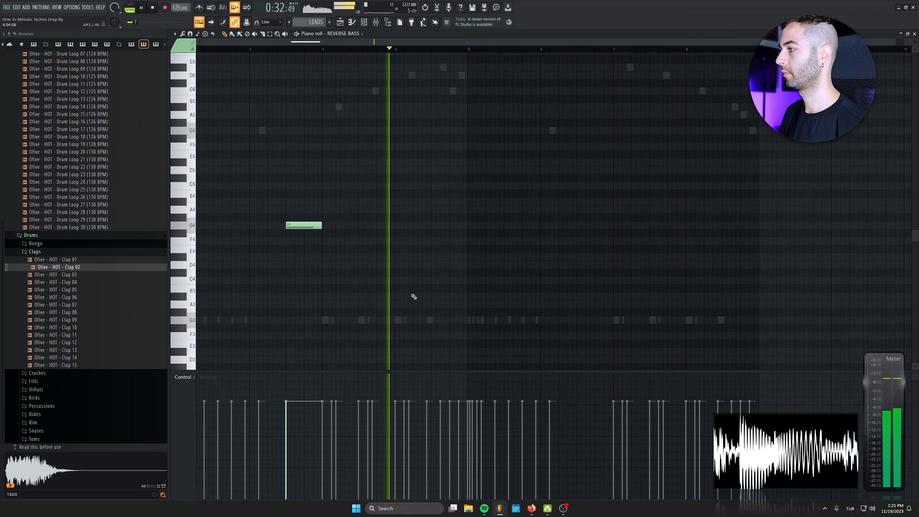
pyautogui.scroll(-1, 416, 289)
pyautogui.click(534, 225)
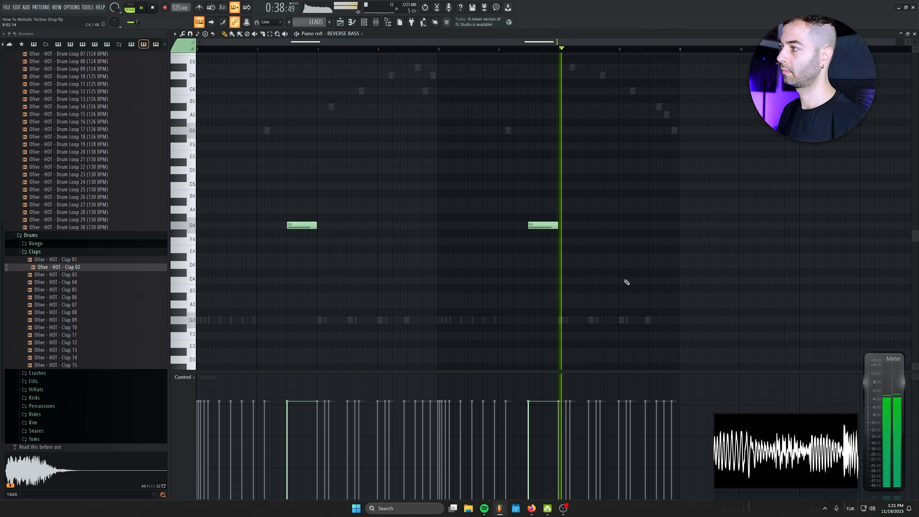
# Move the REVERSE BASS notes to start at bars 2 and 6, make each three quarters of a bar long, and save the project
pyautogui.hotkey('ctrl', 's')
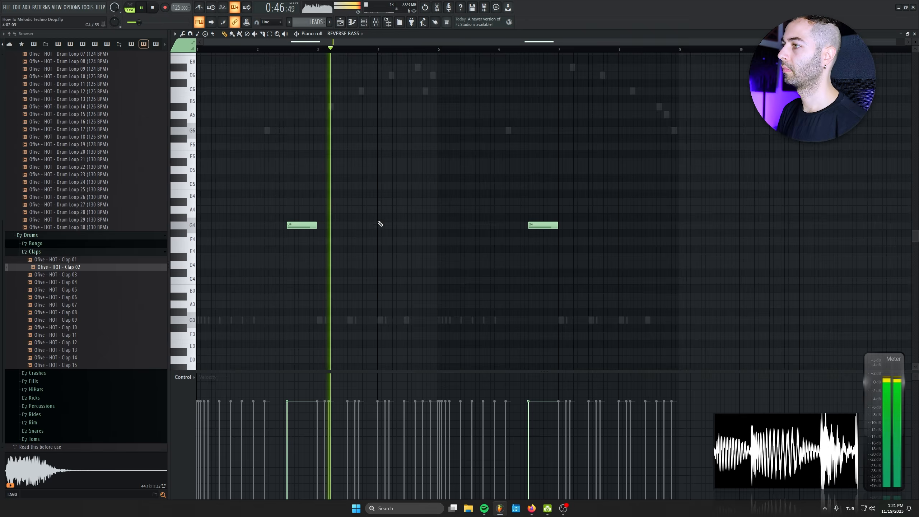
pyautogui.click(133, 7)
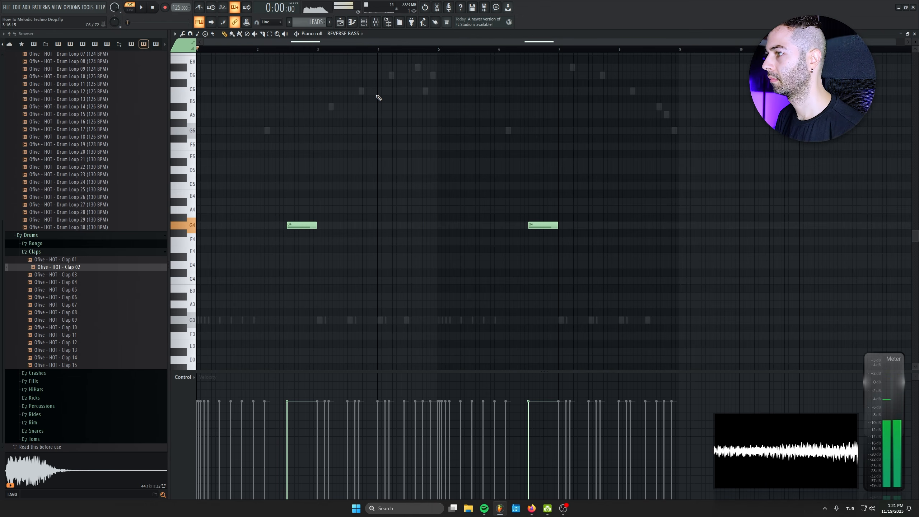
pyautogui.hotkey('ctrl', 'a')
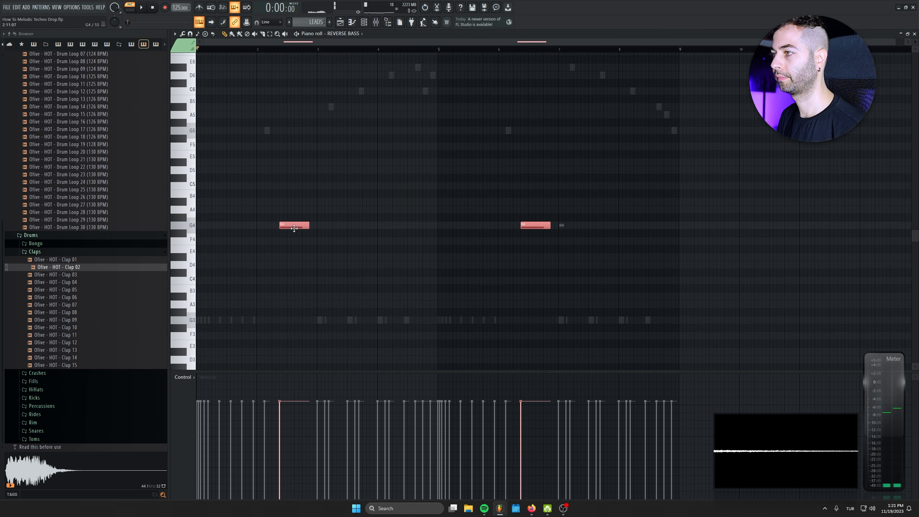
pyautogui.moveTo(295, 229); pyautogui.dragTo(272, 229)
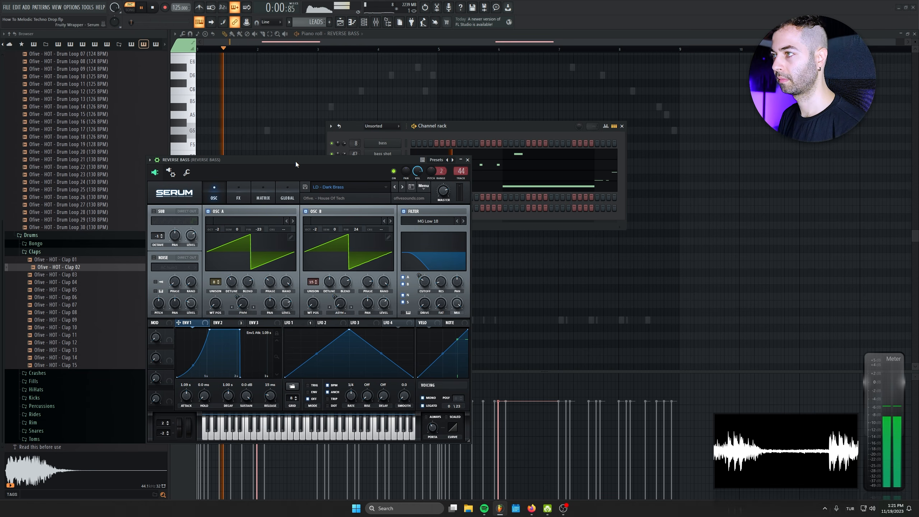
pyautogui.moveTo(296, 160); pyautogui.dragTo(296, 339)
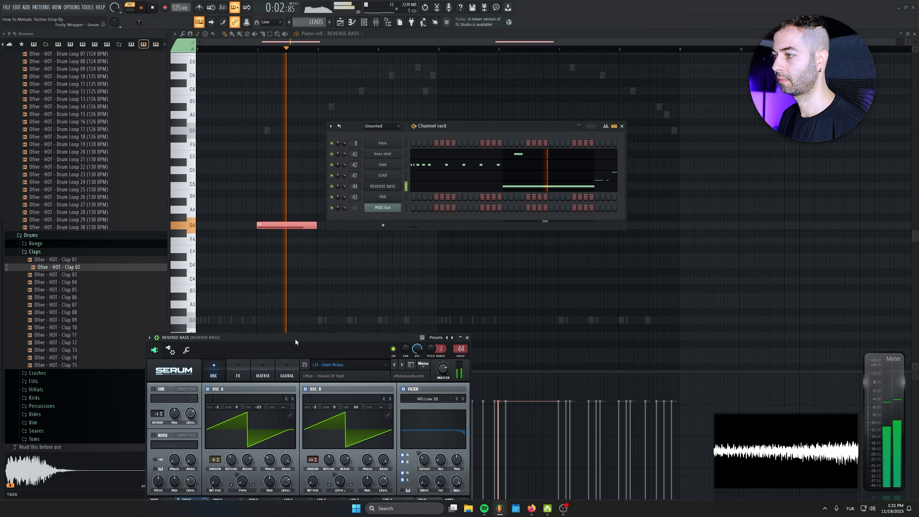
pyautogui.moveTo(317, 226); pyautogui.dragTo(300, 230)
pyautogui.keyDown('ctrl'); pyautogui.click(431, 279); pyautogui.keyUp('ctrl')
pyautogui.hotkey('ctrl', 's')
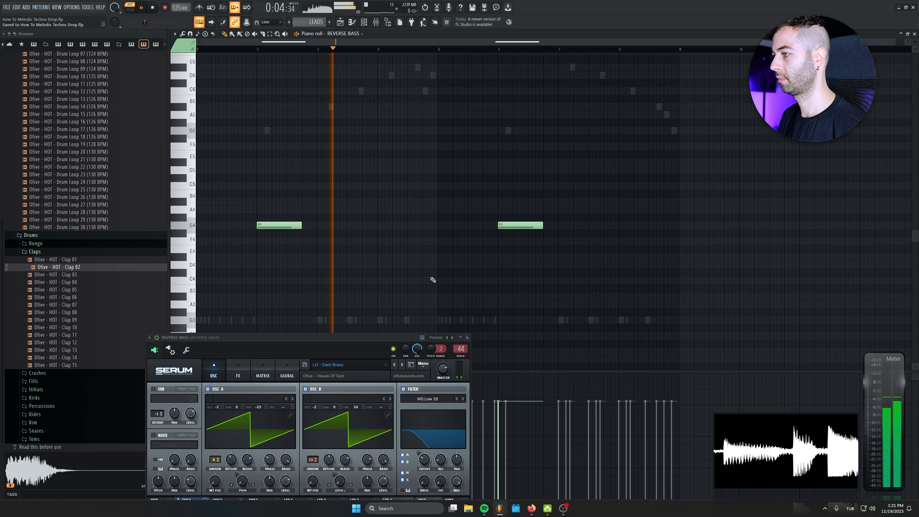
# Add Fruity parametric EQ 2 to the REVERSE BASS mixer track
pyautogui.press('Escape')
pyautogui.click(342, 302)
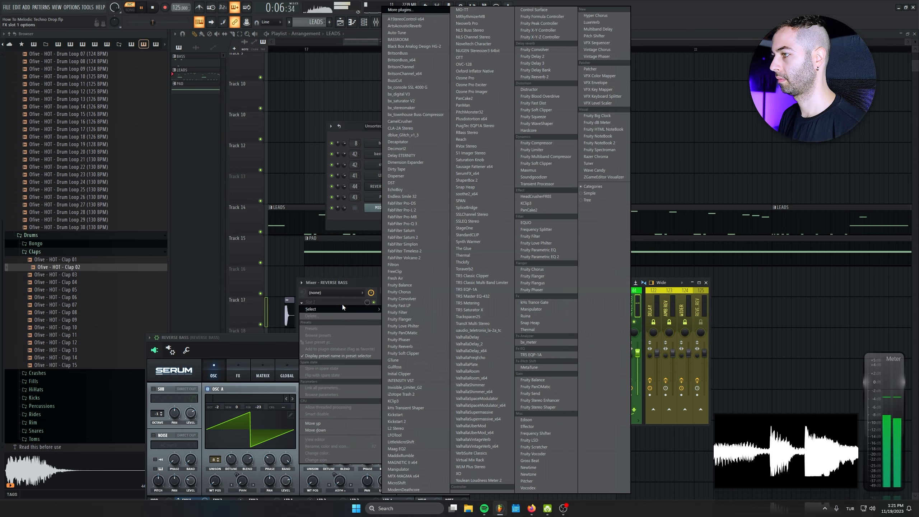
pyautogui.click(555, 258)
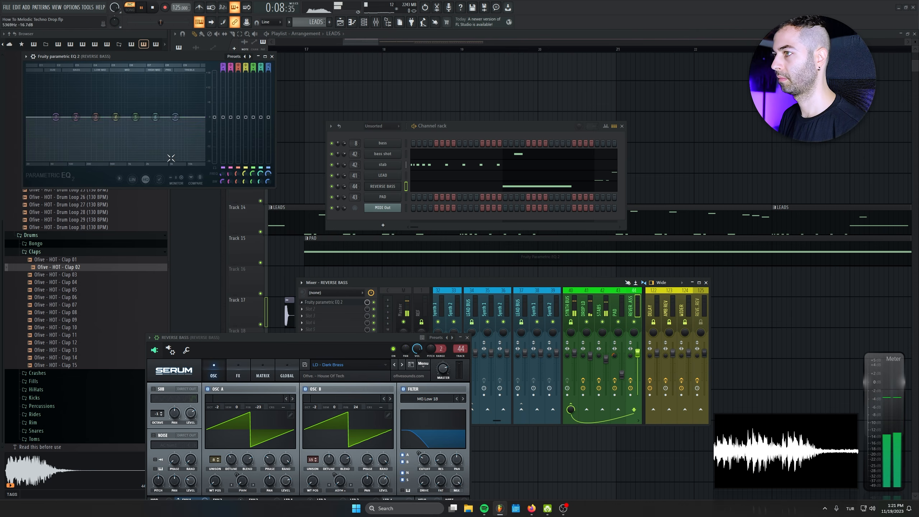
pyautogui.click(26, 56)
# Set the EQ's band 1 to high pass and raise it close to band 2's frequency, then lower the uppermost band to soften the highs
pyautogui.rightClick(55, 117)
pyautogui.moveTo(67, 135)
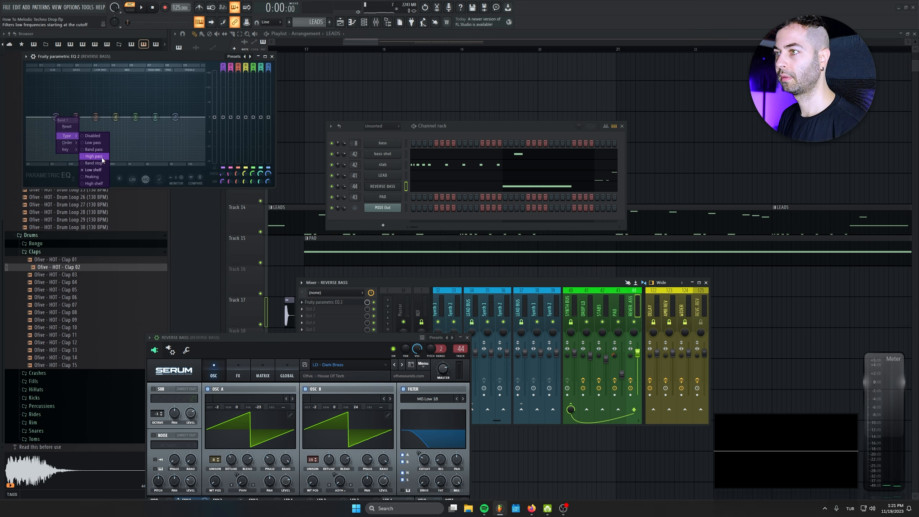
pyautogui.click(102, 159)
pyautogui.moveTo(56, 117); pyautogui.dragTo(69, 117)
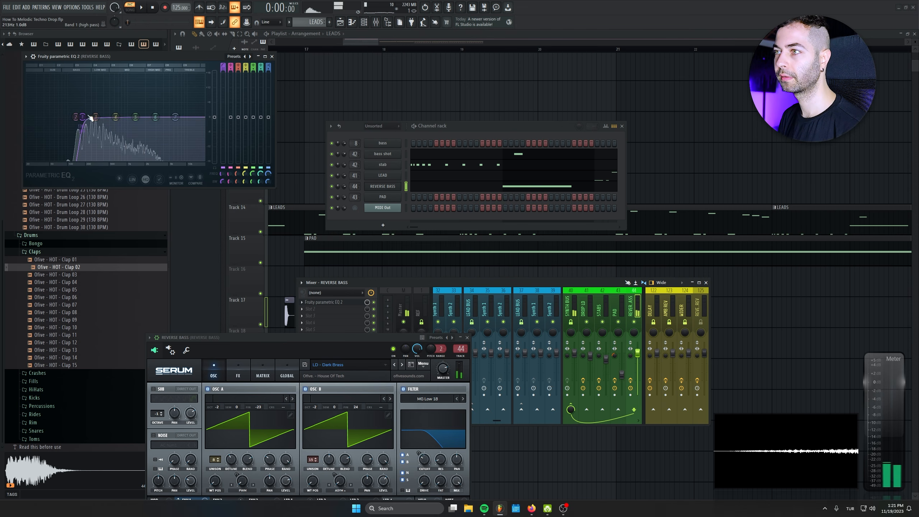
pyautogui.moveTo(91, 118); pyautogui.dragTo(78, 116)
pyautogui.moveTo(176, 117); pyautogui.dragTo(175, 135)
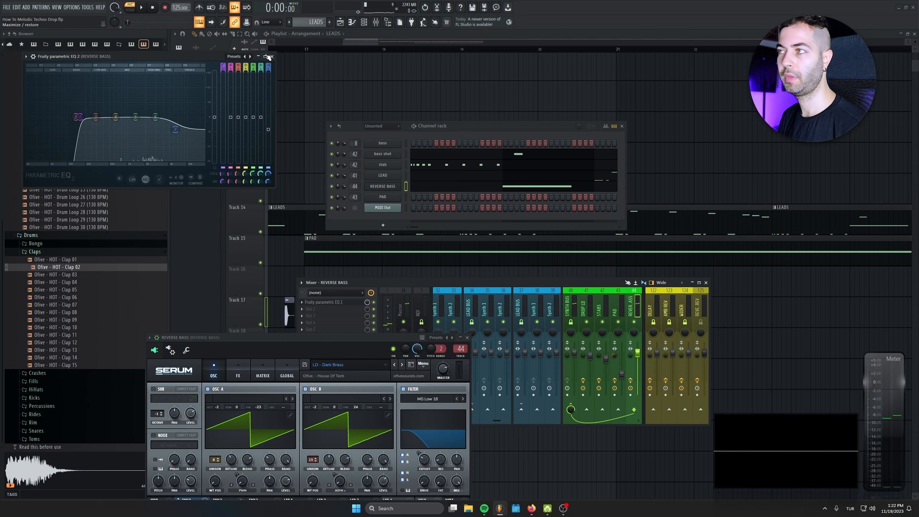
pyautogui.click(272, 57)
pyautogui.click(467, 337)
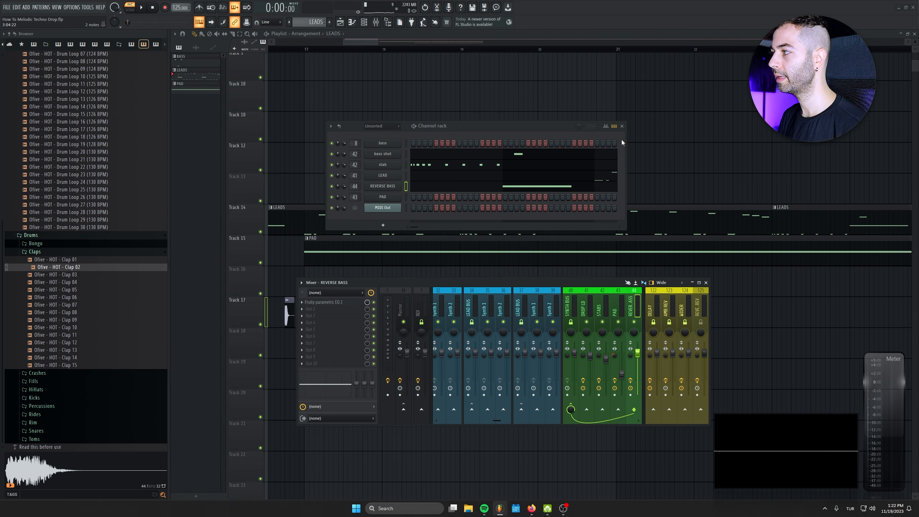
# Clone the LEAD channel and open the clone's Serum instrument
pyautogui.rightClick(381, 185)
pyautogui.click(429, 243)
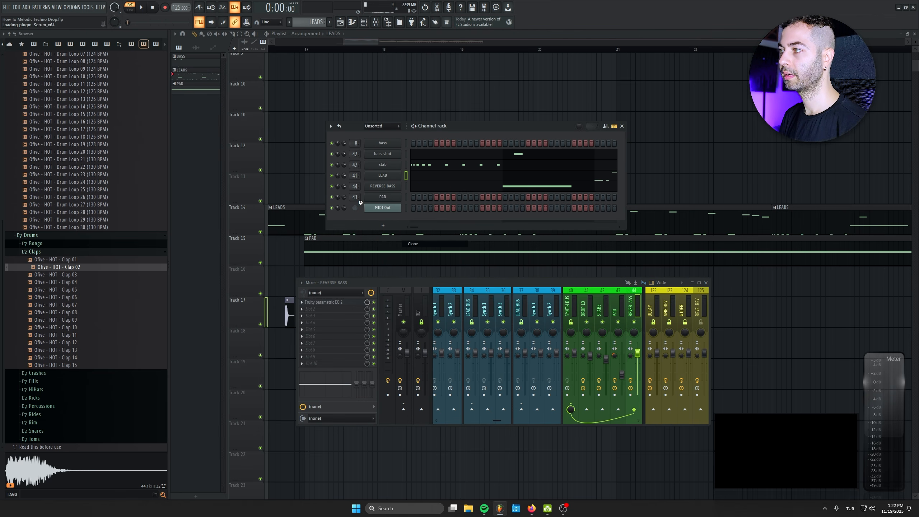
pyautogui.click(389, 187)
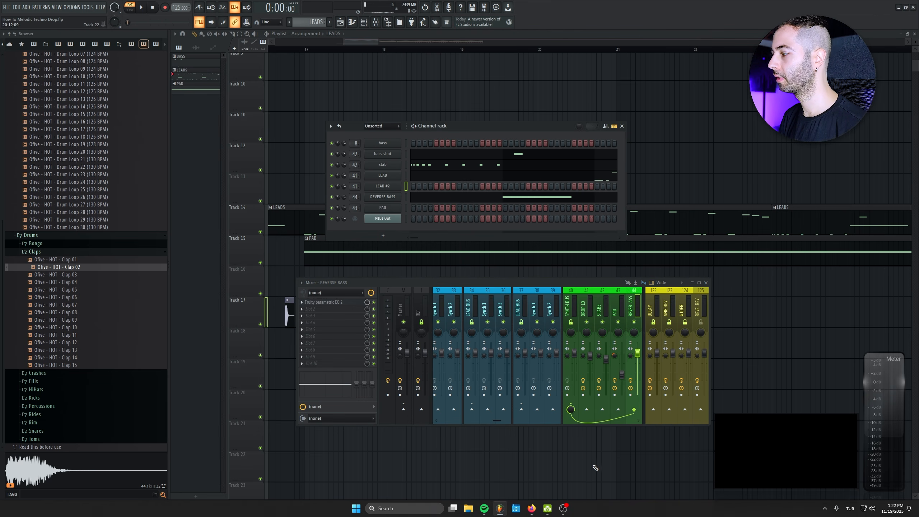
pyautogui.moveTo(584, 467); pyautogui.dragTo(433, 171)
# Step through the LD presets on the cloned lead, auditioning Discovery, Flawless, Forbid, Frail and Future Techno
pyautogui.click(543, 183)
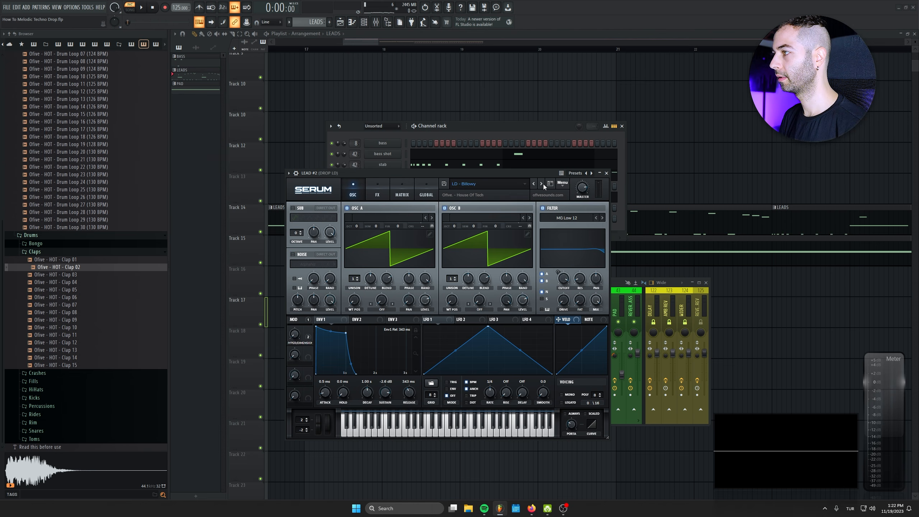
pyautogui.click(542, 184)
pyautogui.click(542, 184)
pyautogui.click(543, 184)
pyautogui.click(542, 183)
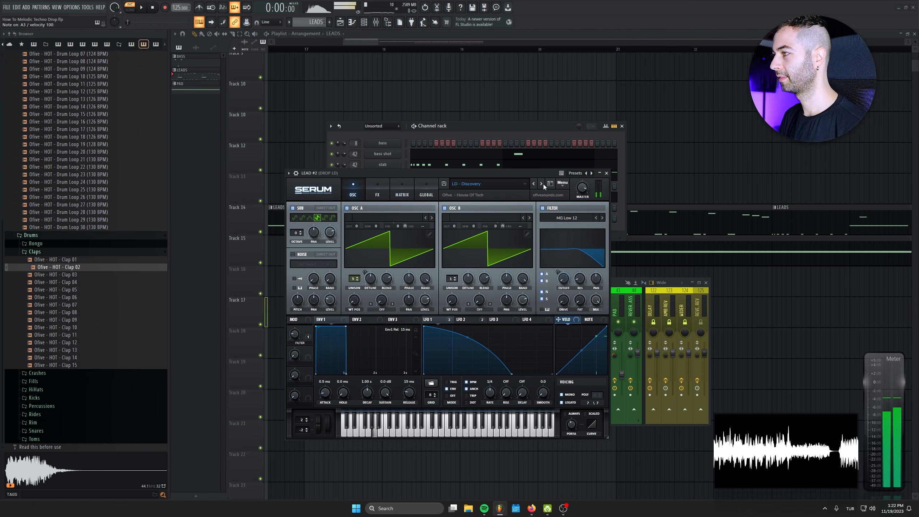
pyautogui.click(542, 184)
pyautogui.click(543, 184)
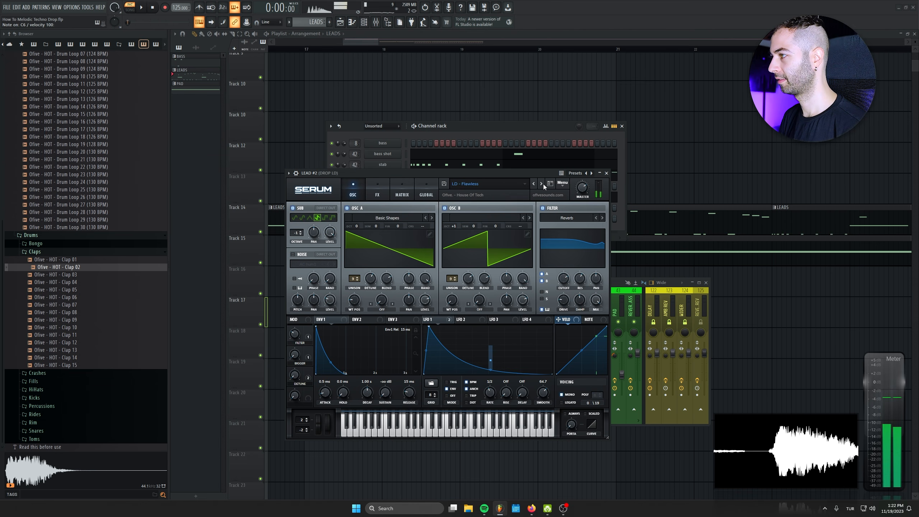
pyautogui.click(542, 183)
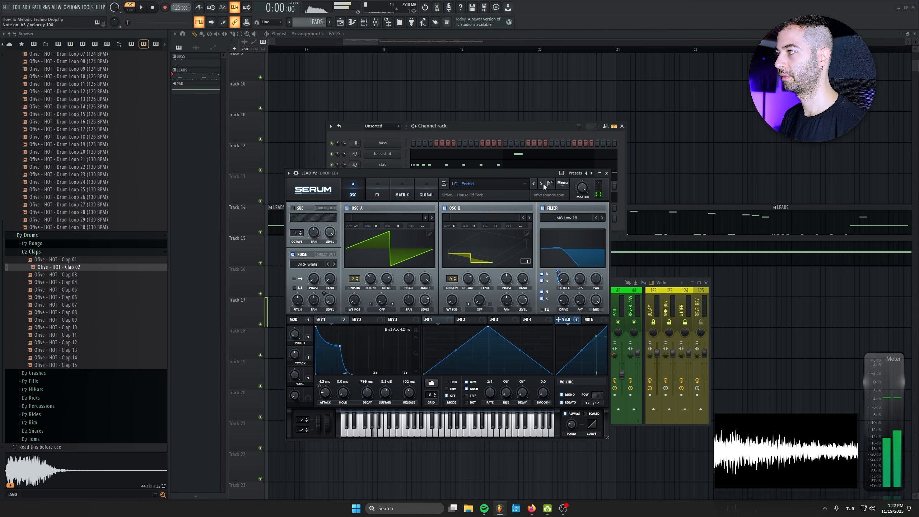
pyautogui.click(543, 184)
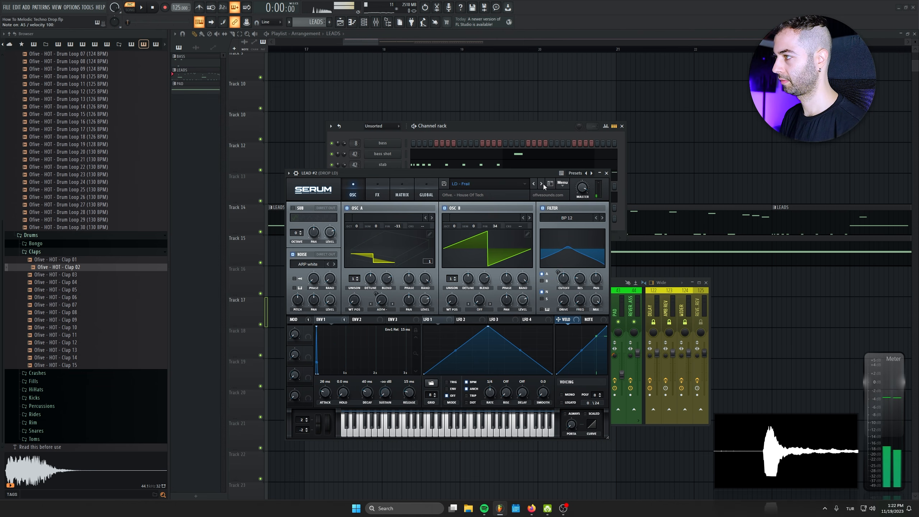
pyautogui.click(543, 184)
# Load the PL - Sweet Dream preset from the House Of Tech bank on the cloned lead
pyautogui.click(497, 183)
pyautogui.moveTo(492, 232)
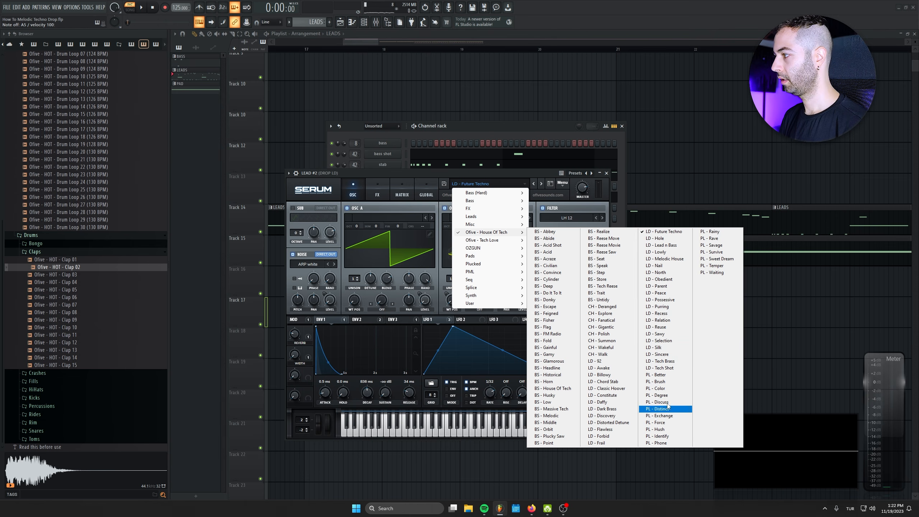
pyautogui.click(713, 260)
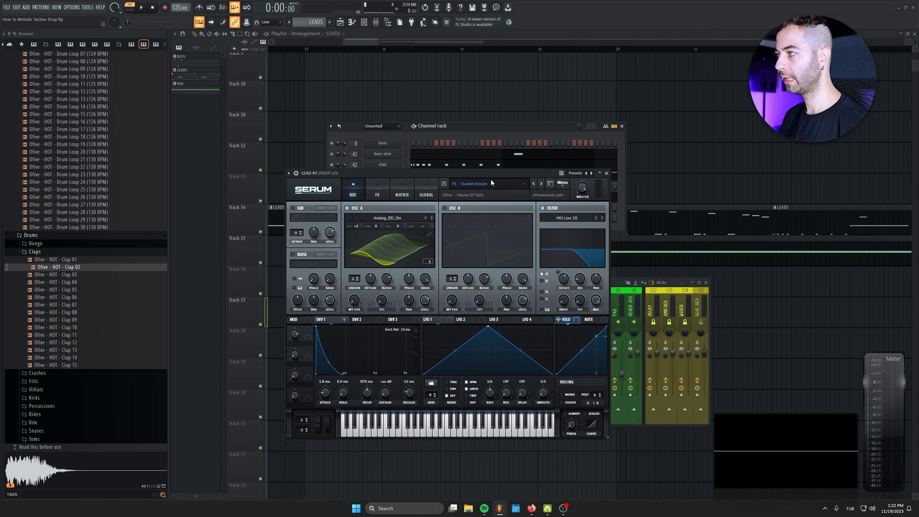
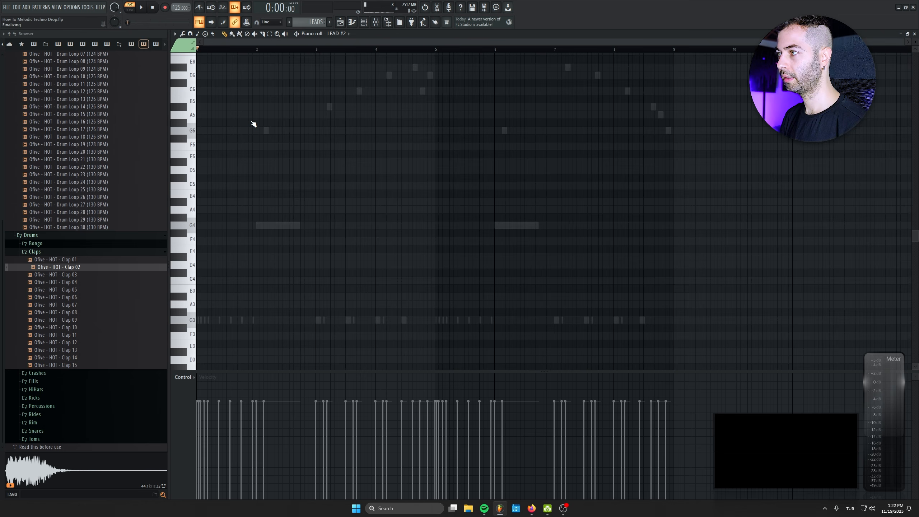
# Draw four short LEAD #2 notes, G4, A4, A#4 and A4, an eighth note apart in the second half of bar 6
pyautogui.scroll(3, 273, 254)
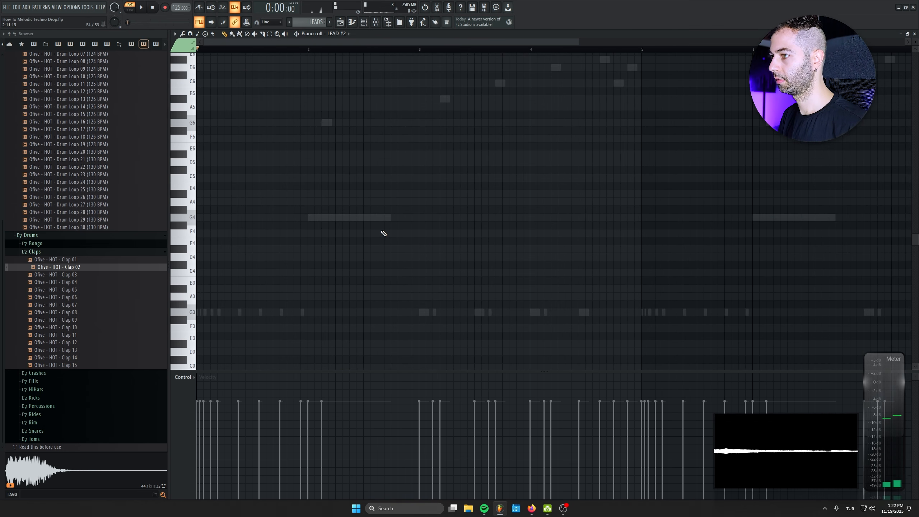
pyautogui.press('space')
pyautogui.scroll(1, 383, 241)
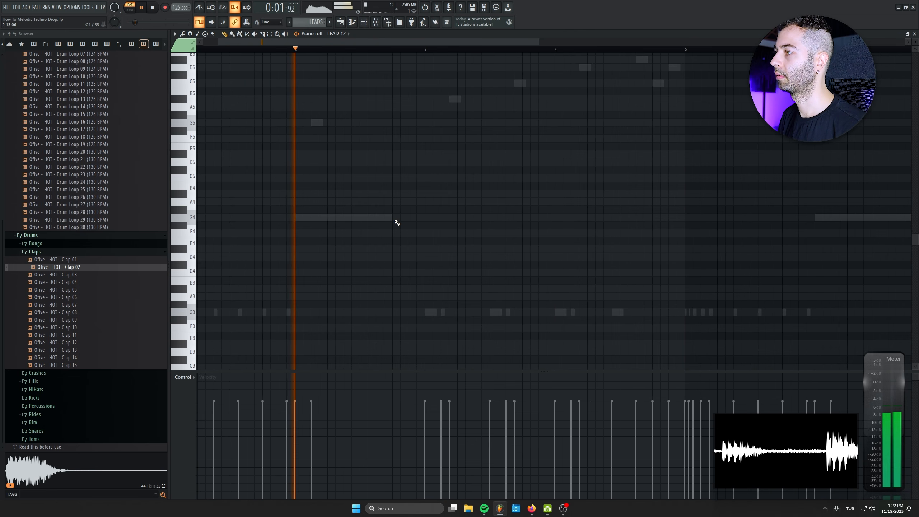
pyautogui.scroll(4, 366, 306)
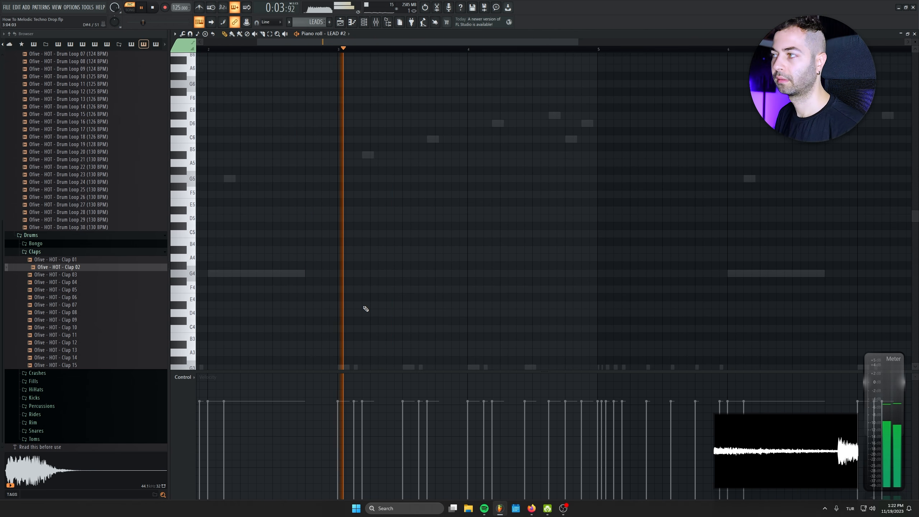
pyautogui.scroll(-1, 518, 286)
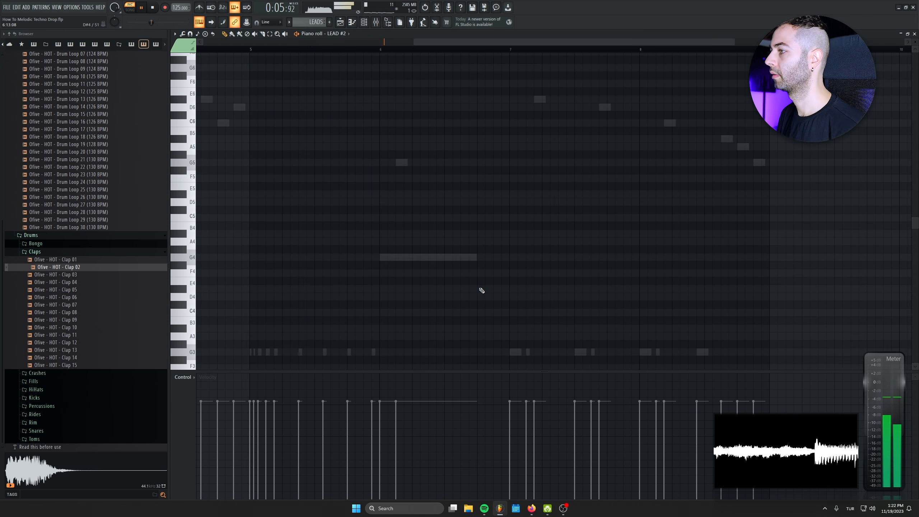
pyautogui.moveTo(407, 298); pyautogui.dragTo(542, 292)
pyautogui.scroll(1, 323, 235)
pyautogui.moveTo(406, 237); pyautogui.dragTo(255, 231)
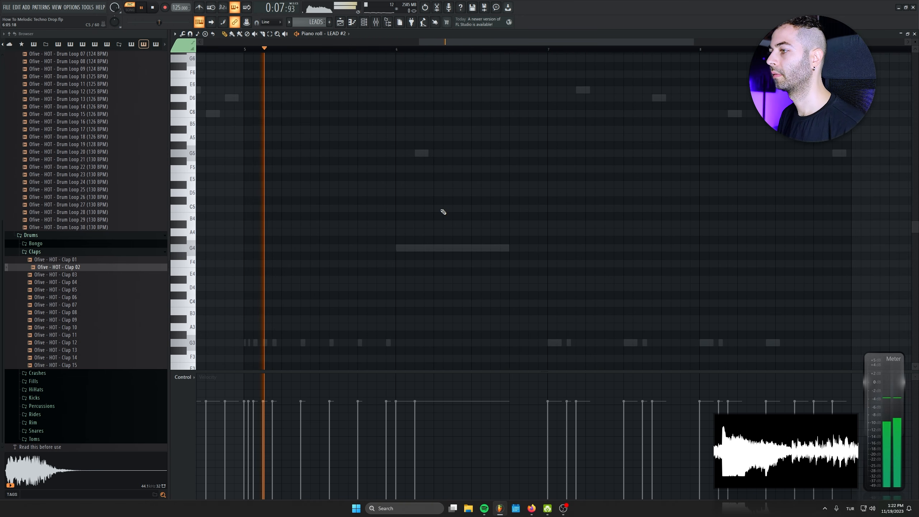
pyautogui.scroll(1, 513, 259)
pyautogui.click(459, 247)
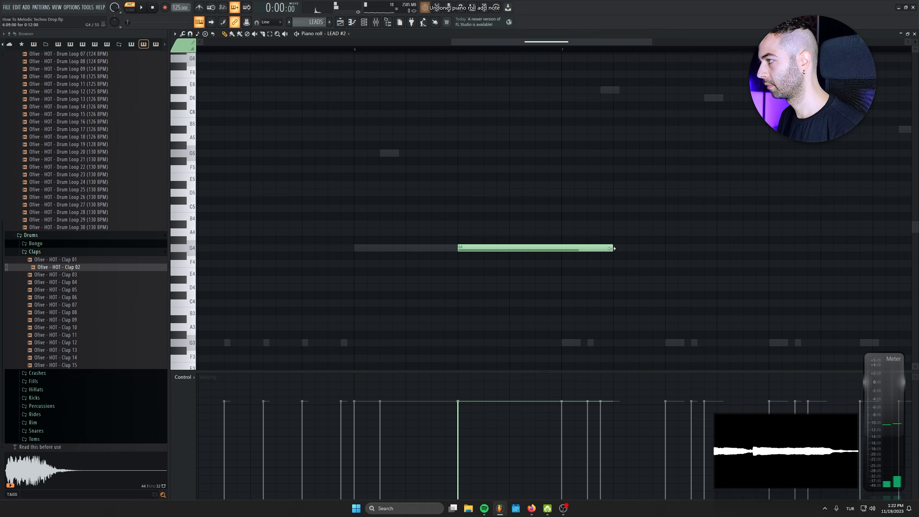
pyautogui.scroll(2, 497, 256)
pyautogui.click(440, 245)
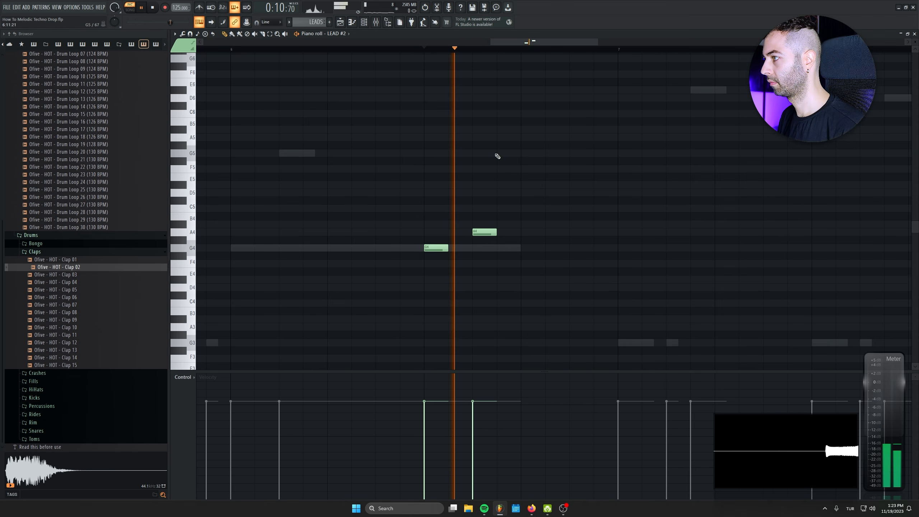
pyautogui.press('space')
pyautogui.scroll(-5, 387, 300)
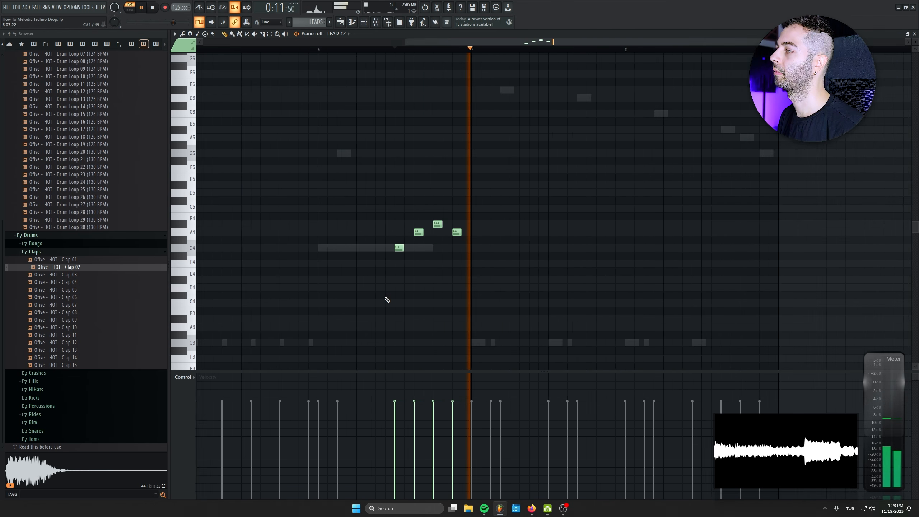
# Audition the LEAD #2 phrase with the full drop up to bar 9 and close the piano roll
pyautogui.moveTo(444, 216); pyautogui.dragTo(560, 185)
pyautogui.hotkey('ctrl', 'a')
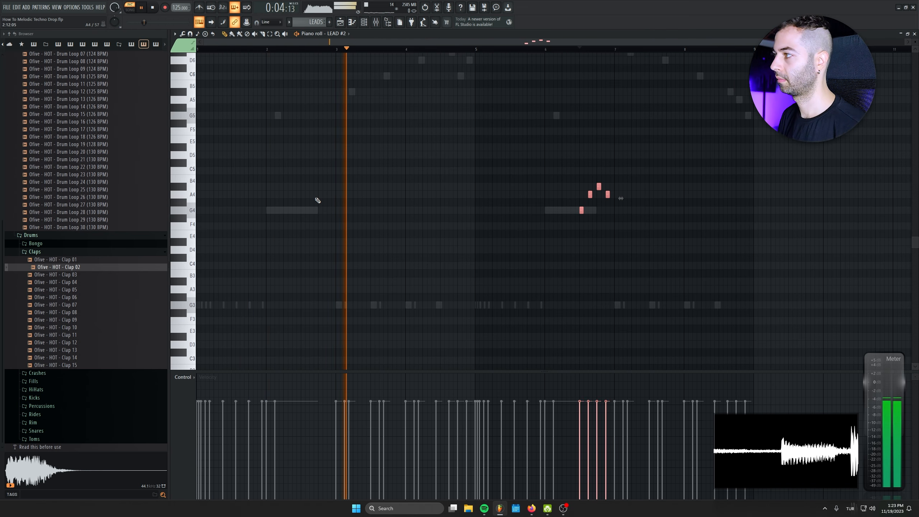
pyautogui.scroll(2, 480, 233)
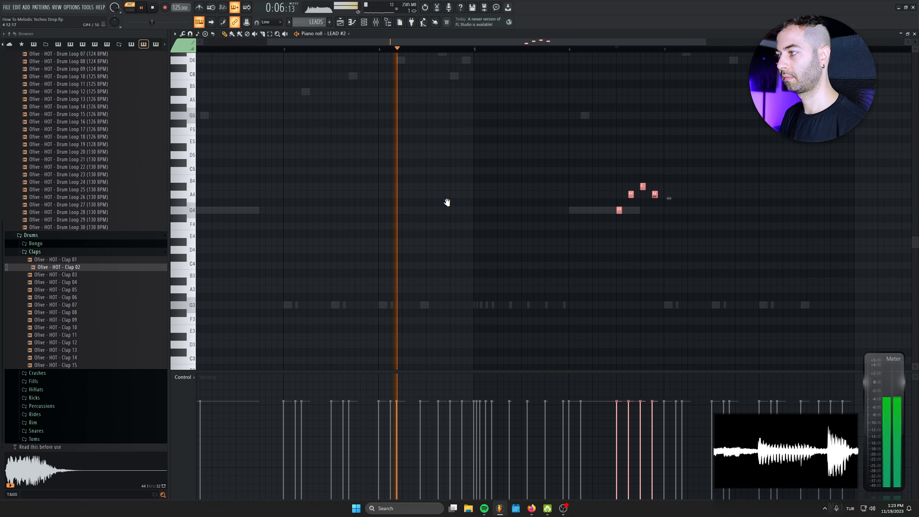
pyautogui.moveTo(448, 203); pyautogui.dragTo(340, 223)
pyautogui.click(677, 253)
pyautogui.rightClick(676, 253)
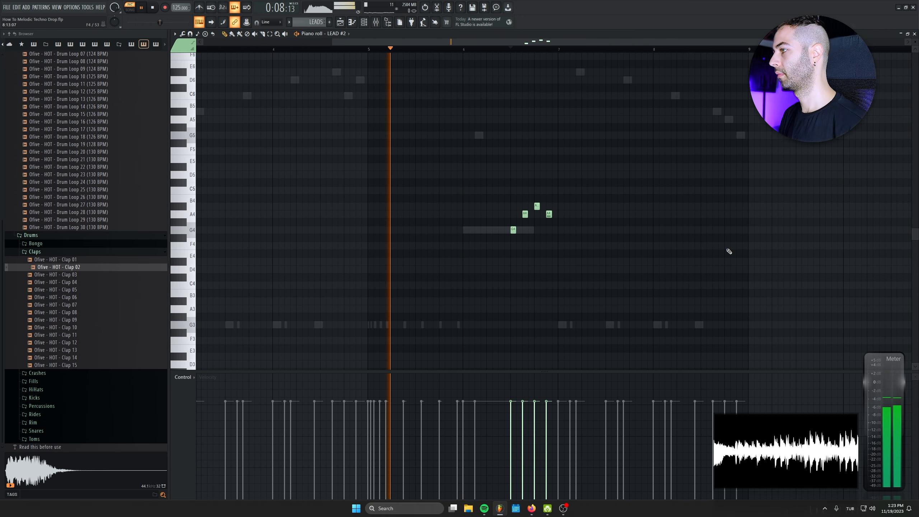
pyautogui.moveTo(650, 255); pyautogui.dragTo(519, 261)
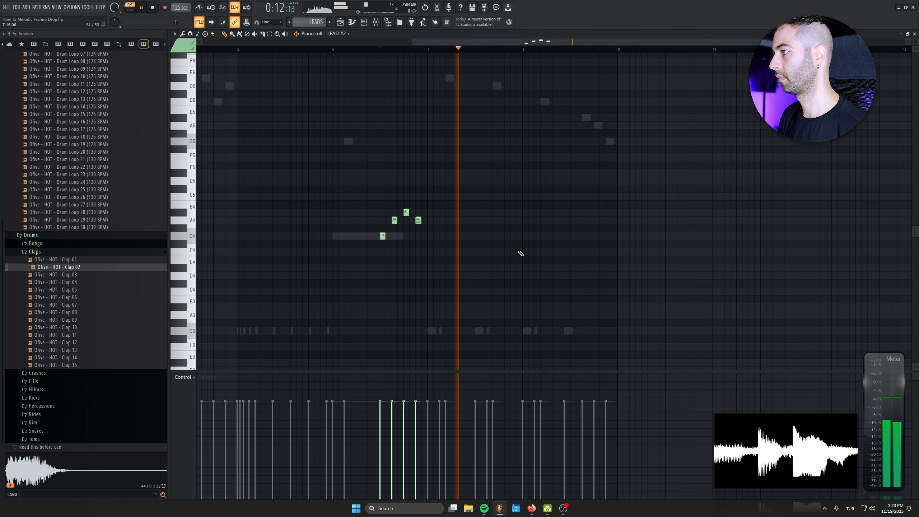
pyautogui.press('Escape')
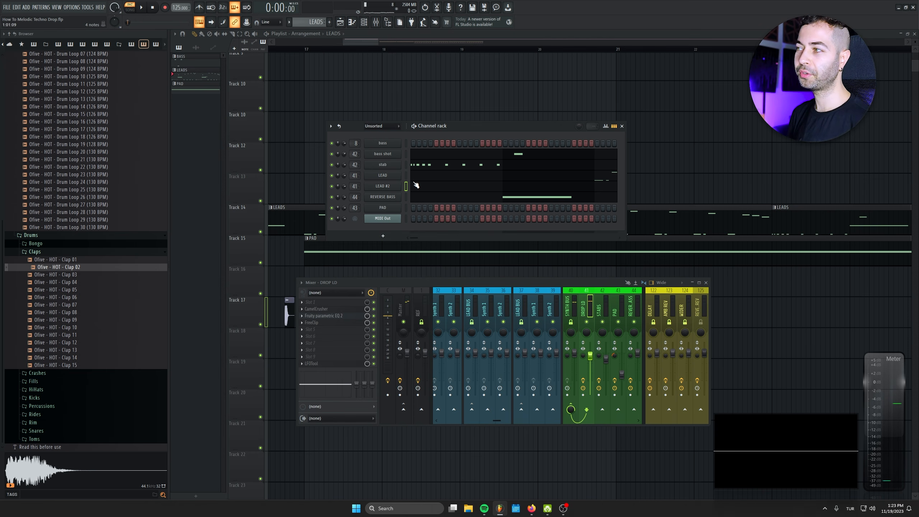
# Open the Vocal Phrases and Vocal Shots folders of the House Of Tech sample pack's bonus vocals in the browser
pyautogui.rightClick(738, 204)
pyautogui.scroll(-6, 638, 209)
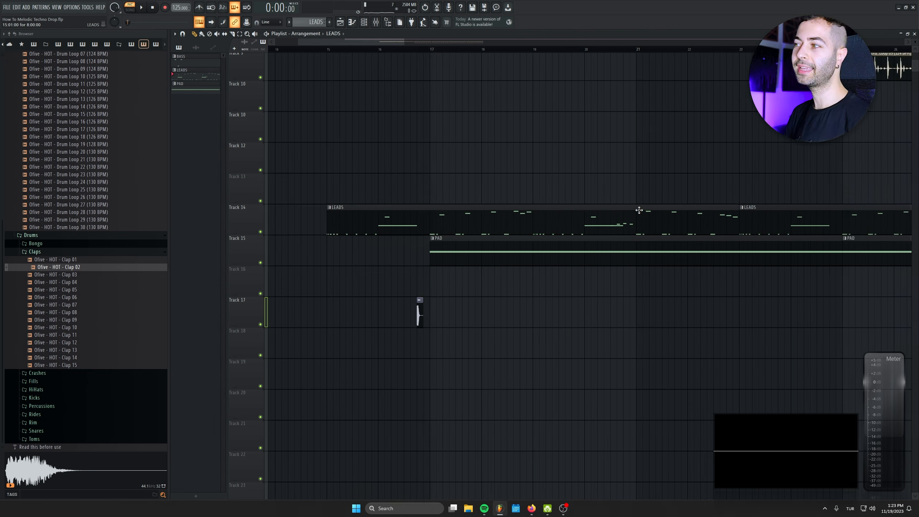
pyautogui.moveTo(758, 348); pyautogui.dragTo(644, 348)
pyautogui.scroll(-4, 521, 285)
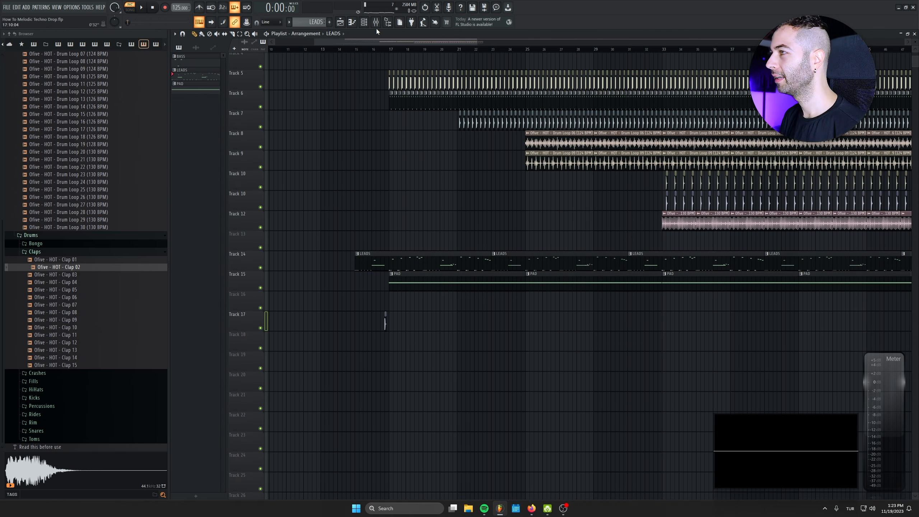
pyautogui.moveTo(462, 144); pyautogui.dragTo(439, 207)
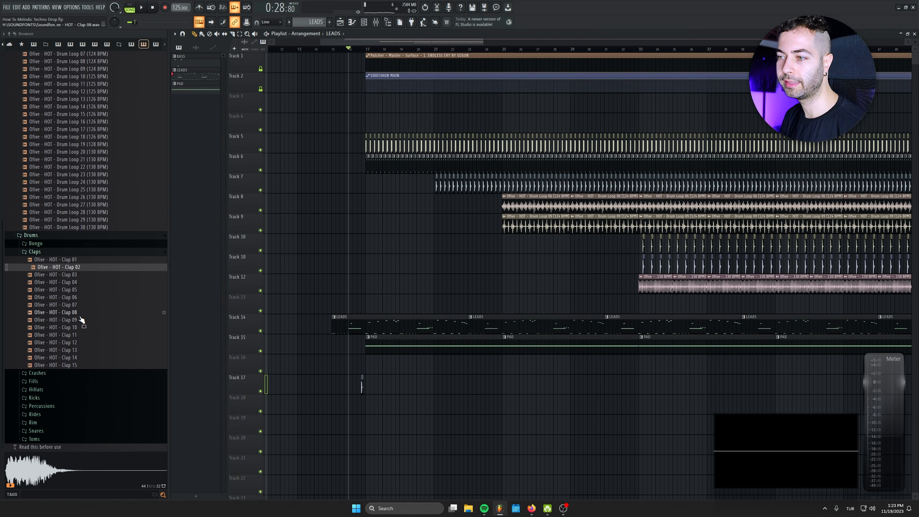
pyautogui.scroll(-3, 227, 372)
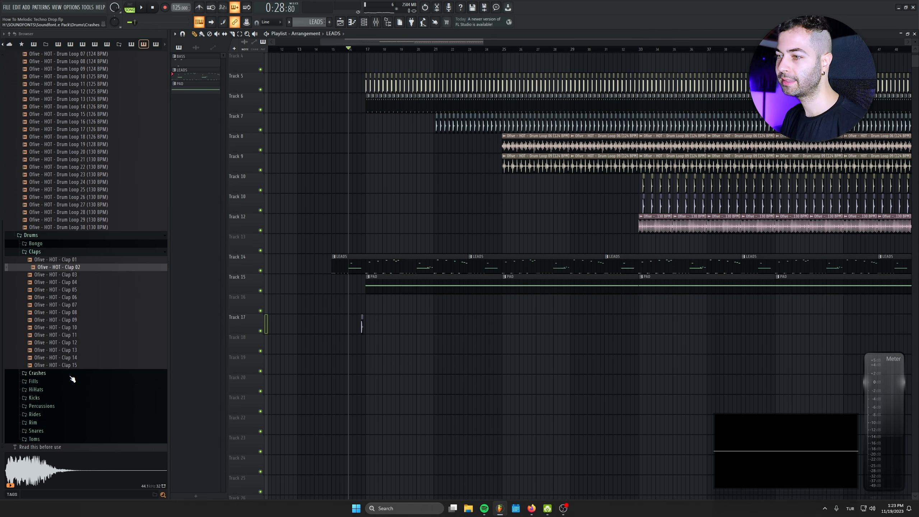
pyautogui.scroll(7, 72, 380)
pyautogui.click(44, 164)
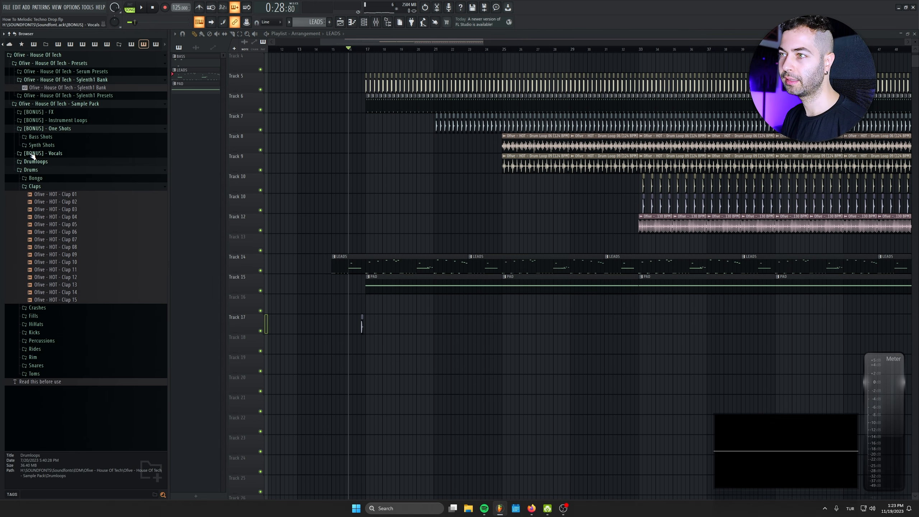
pyautogui.click(36, 153)
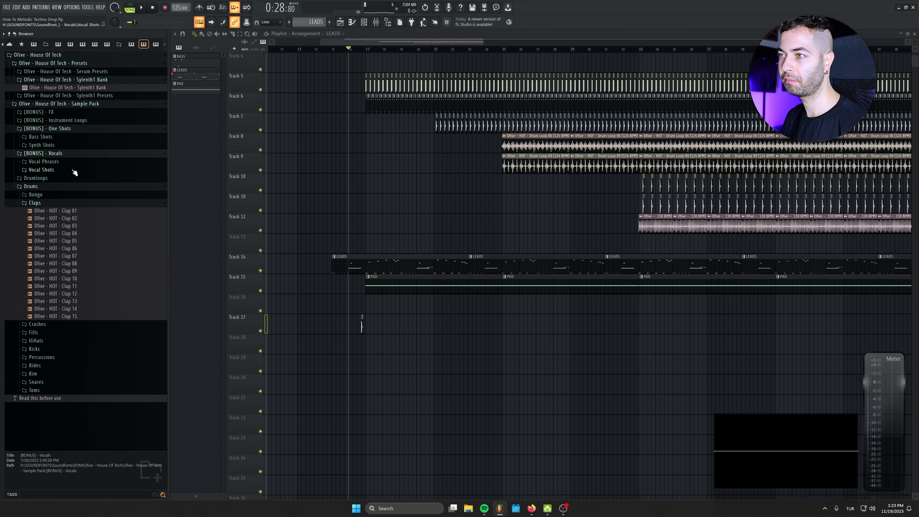
pyautogui.click(75, 171)
pyautogui.click(76, 217)
pyautogui.click(43, 161)
# Audition the vocal phrases Acid Sabotage, Prepare Yourself, This is the rave, Can you feel it, Elevate your senses and Shake Your Soul
pyautogui.click(65, 185)
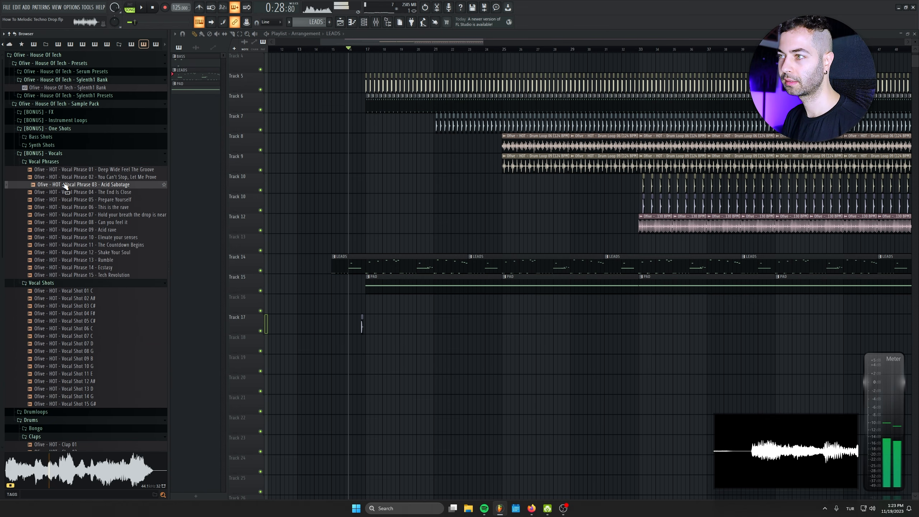
pyautogui.click(68, 200)
pyautogui.click(70, 208)
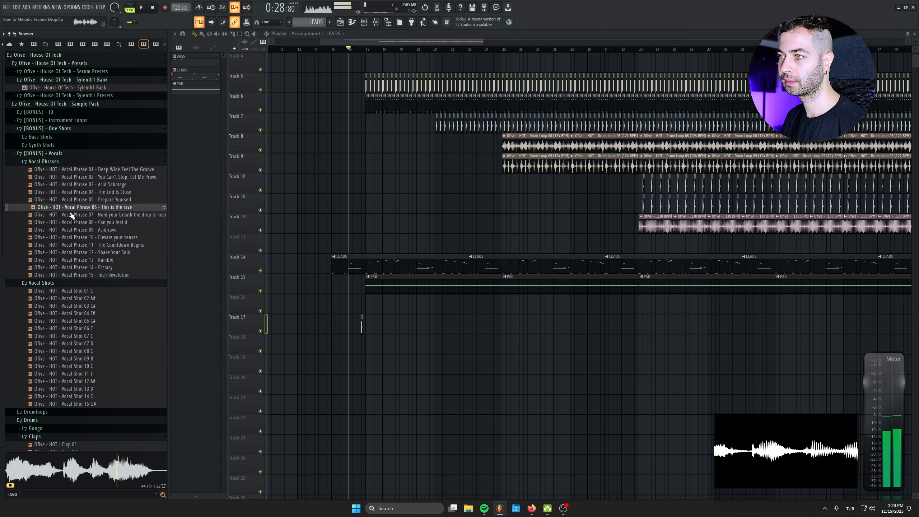
pyautogui.click(72, 217)
pyautogui.click(73, 223)
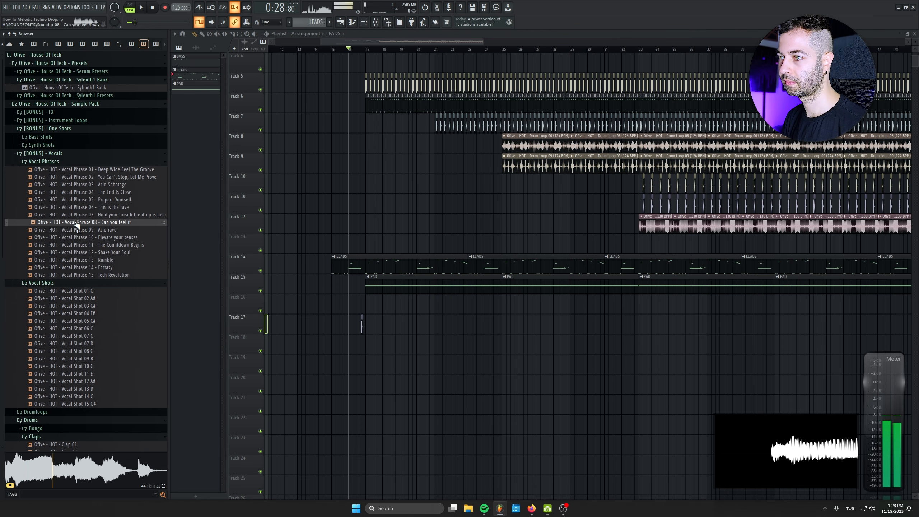
pyautogui.click(78, 239)
pyautogui.click(79, 254)
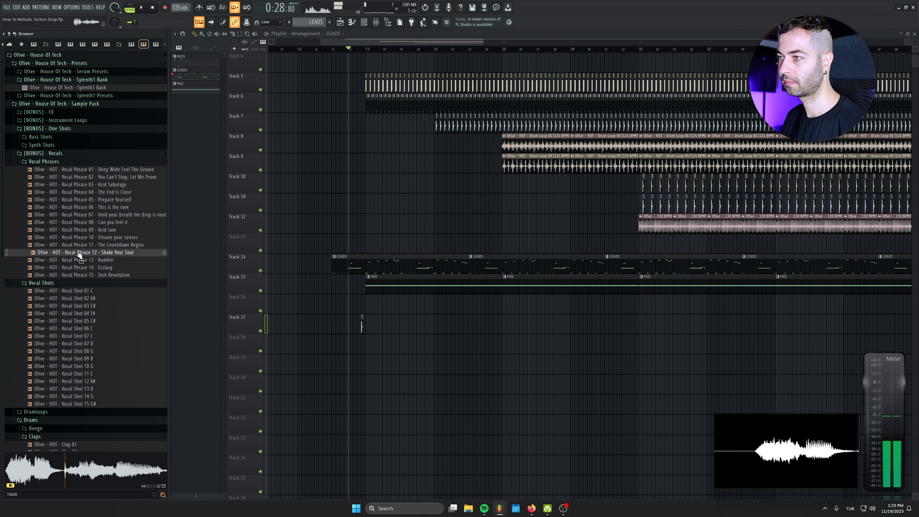
# Place the Vocal Phrase 12 - Shake Your Soul sample on Track 18 at bar 16, ahead of the drop
pyautogui.moveTo(92, 268); pyautogui.dragTo(432, 336)
pyautogui.scroll(3, 595, 365)
pyautogui.scroll(4, 426, 342)
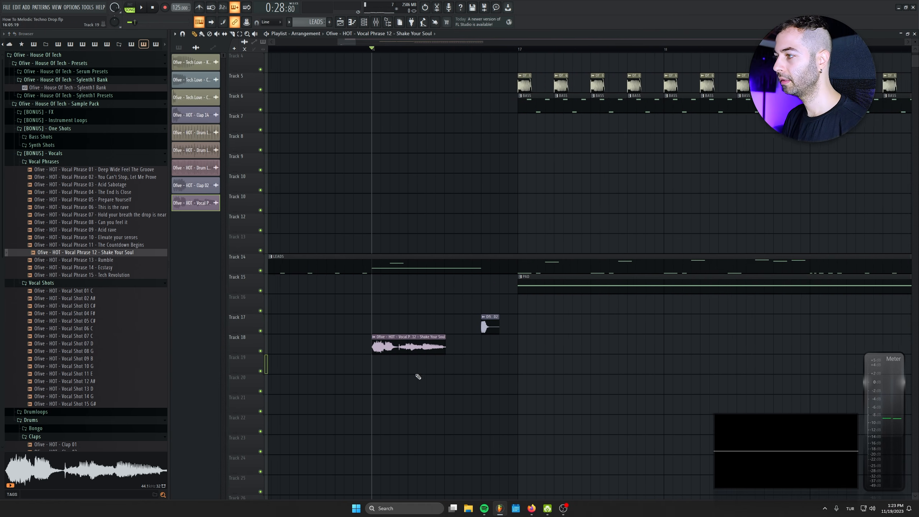
# Audition the Shake Your Soul vocal clip over the lead and set its time-stretching mode to Stretch Pro
pyautogui.doubleClick(413, 344)
pyautogui.scroll(3, 578, 355)
pyautogui.press('space')
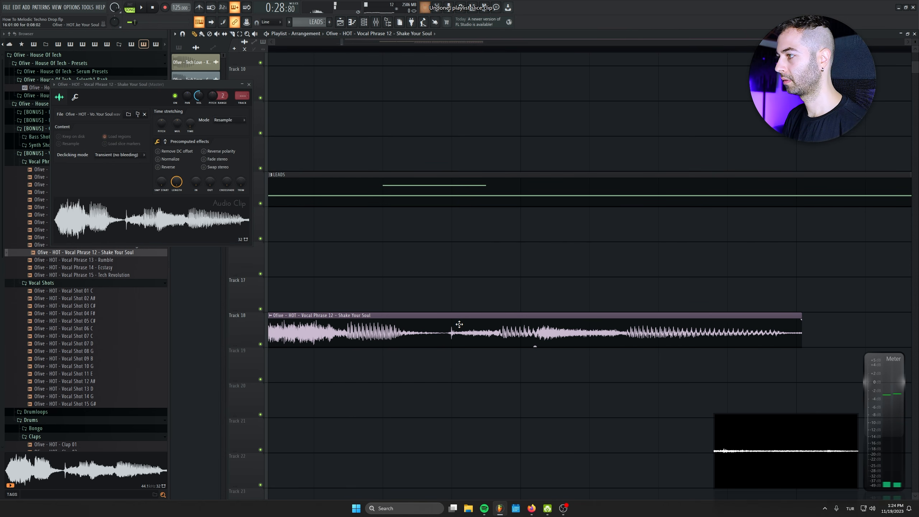
pyautogui.scroll(-3, 431, 348)
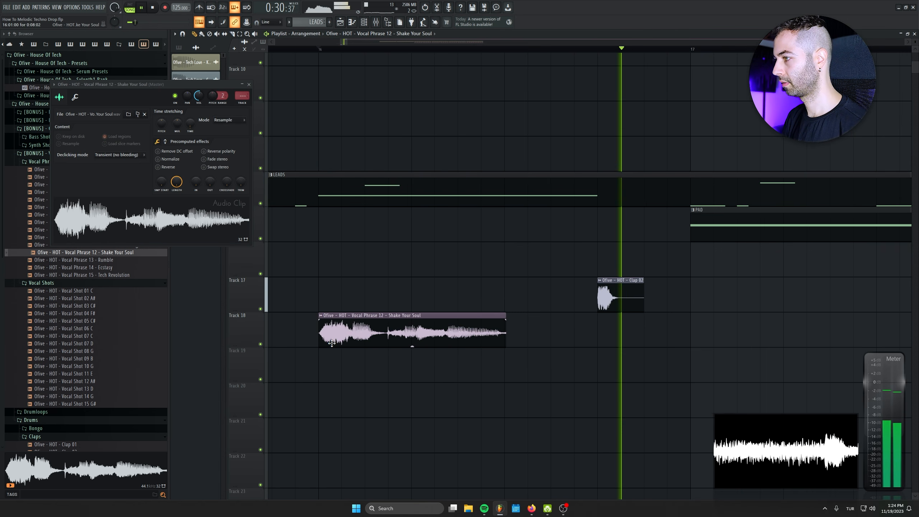
pyautogui.press('space')
# Detect the pitch regions of the vocal sample in the Edison audio editor and close the editor
pyautogui.rightClick(199, 212)
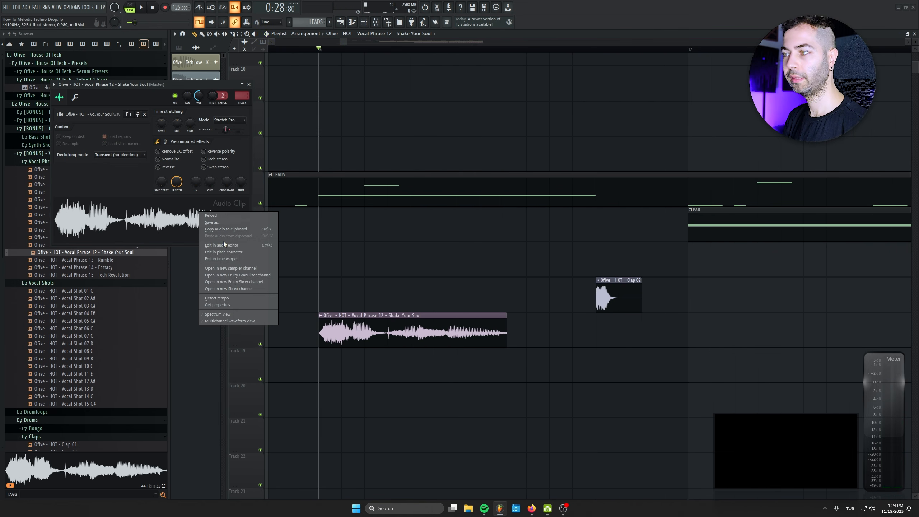
pyautogui.click(228, 246)
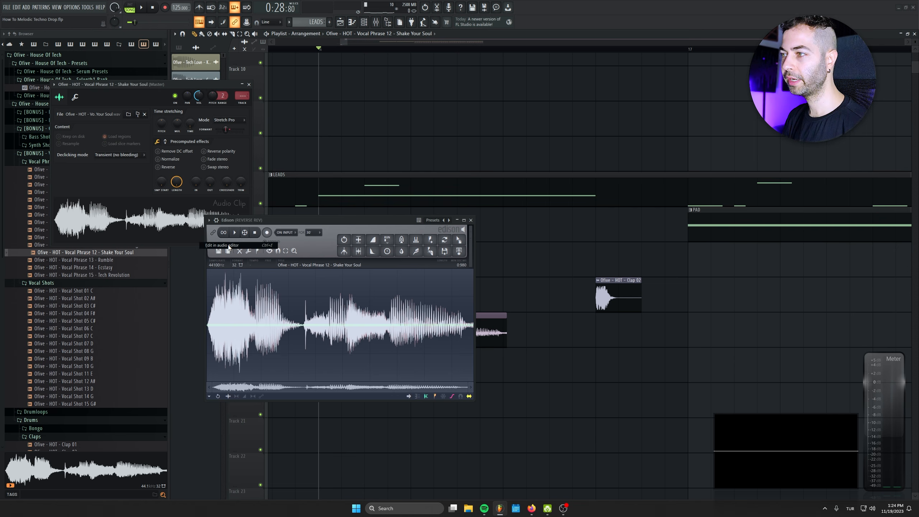
pyautogui.click(258, 256)
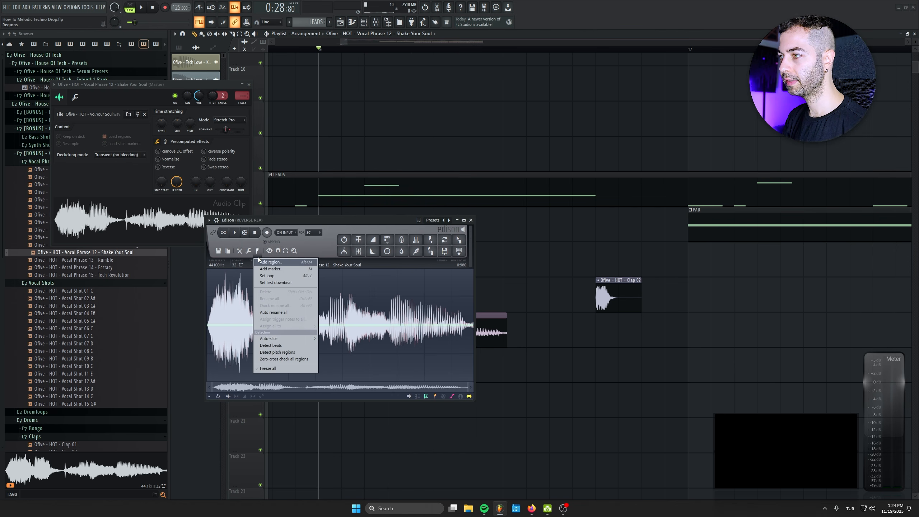
pyautogui.click(282, 352)
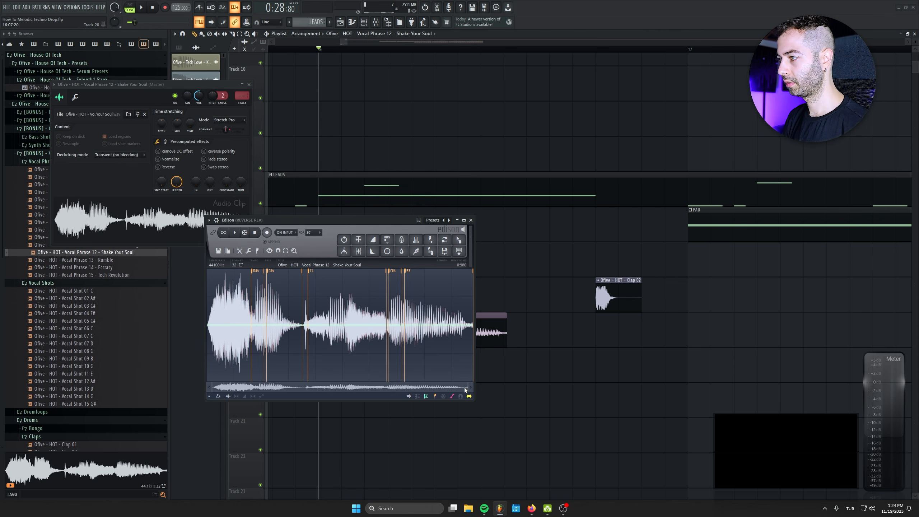
pyautogui.click(471, 221)
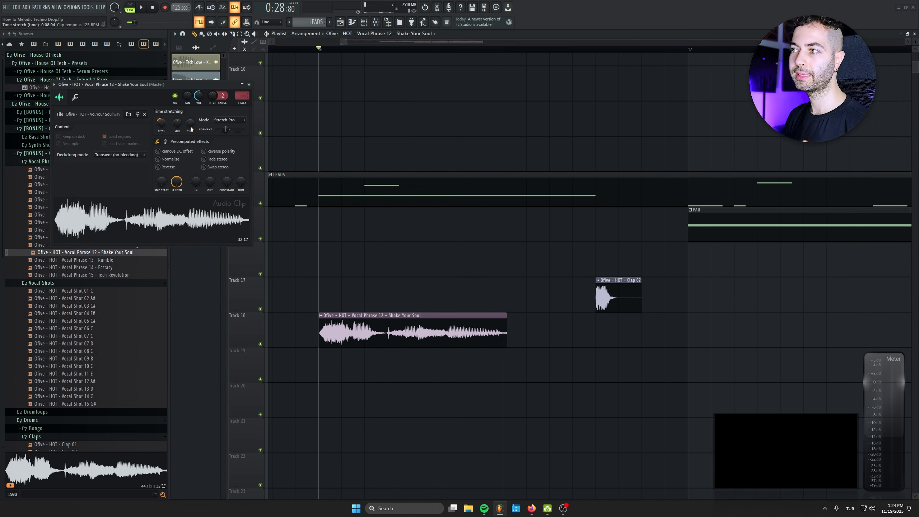
# Adjust the vocal clip's pitch and formant and shorten the clip slightly, auditioning it against the lead
pyautogui.press('space')
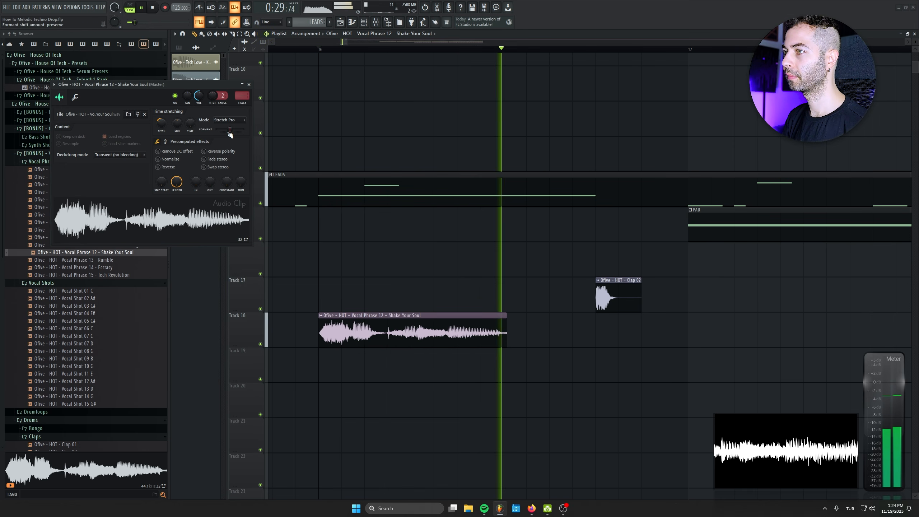
pyautogui.press('space')
pyautogui.press('space')
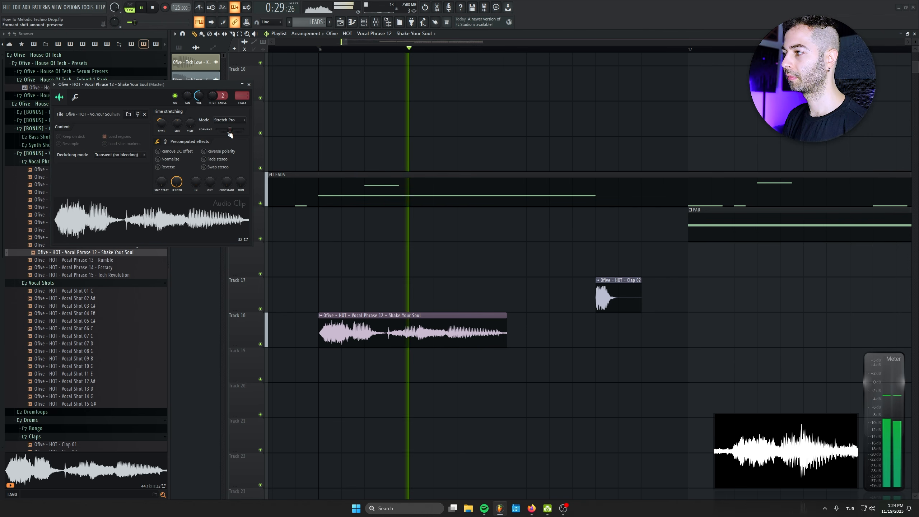
pyautogui.press('space')
pyautogui.moveTo(506, 316); pyautogui.dragTo(503, 315)
pyautogui.press('space')
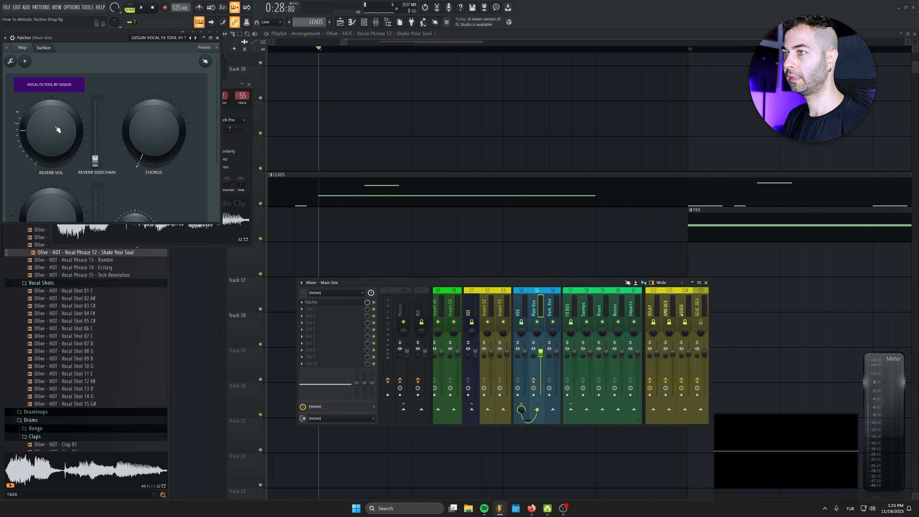
# Route the vocal to mixer track 55 (Main Vox) and dial in its vocal FX patch's reverb, delay and chorus
pyautogui.moveTo(89, 223); pyautogui.dragTo(108, 302)
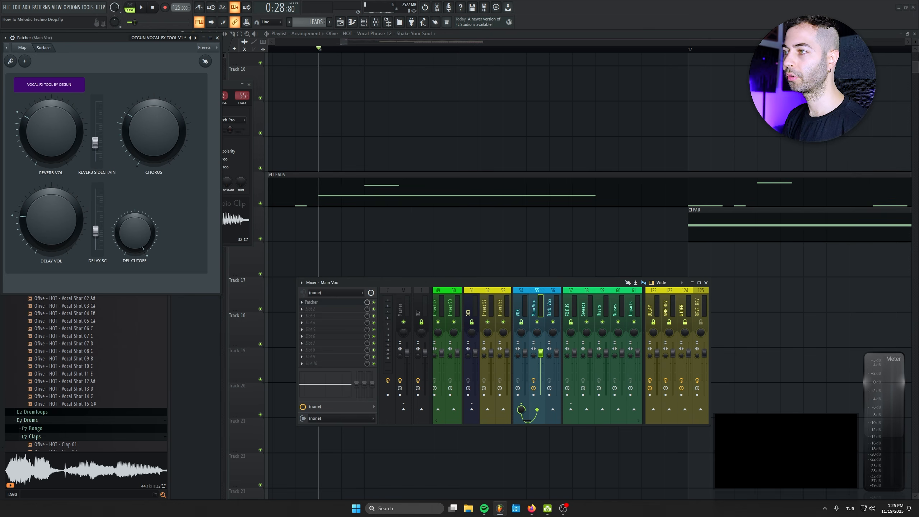
pyautogui.press('space')
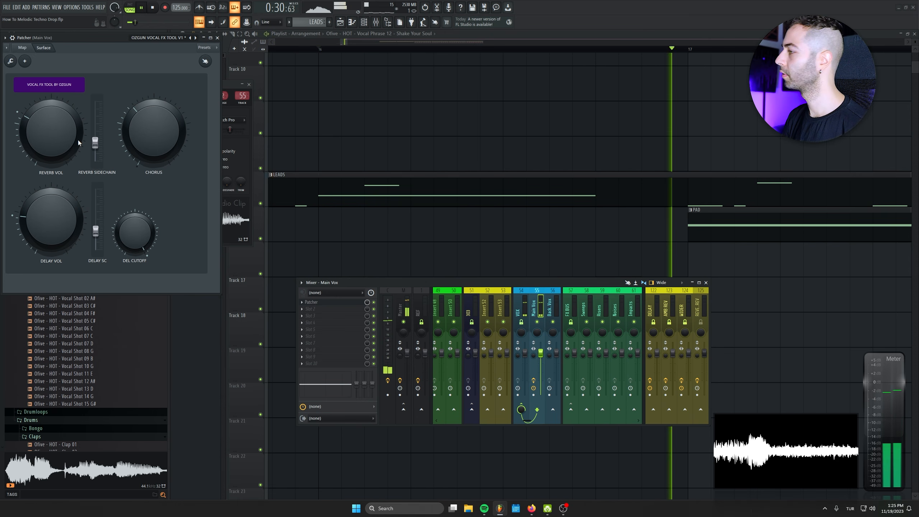
pyautogui.click(217, 37)
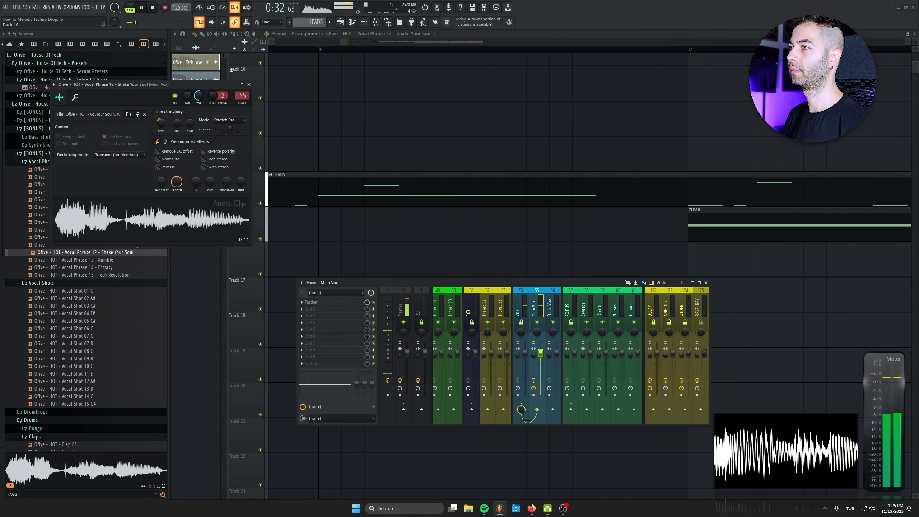
pyautogui.click(249, 85)
pyautogui.press('F9')
# Delete the last kick and the last clap of bar 24 to leave a short break before bar 25
pyautogui.scroll(-3, 359, 377)
pyautogui.scroll(-2, 424, 384)
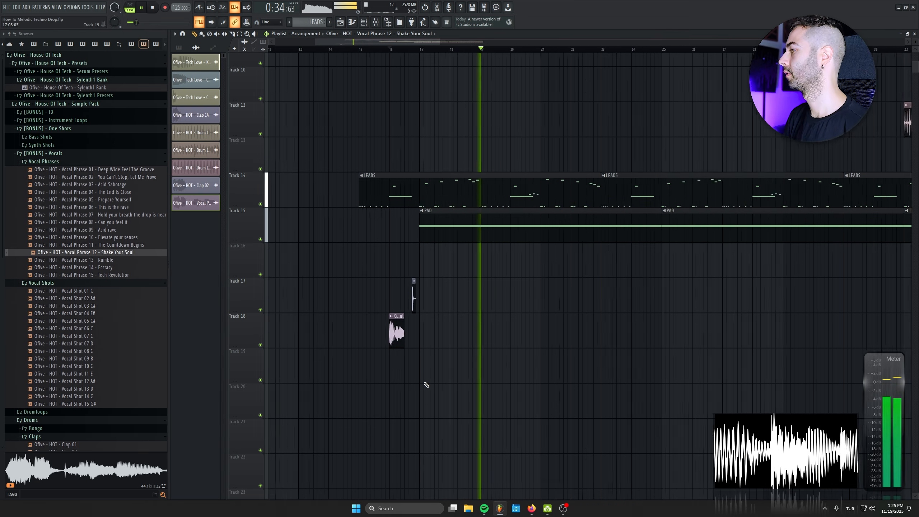
pyautogui.scroll(-4, 425, 380)
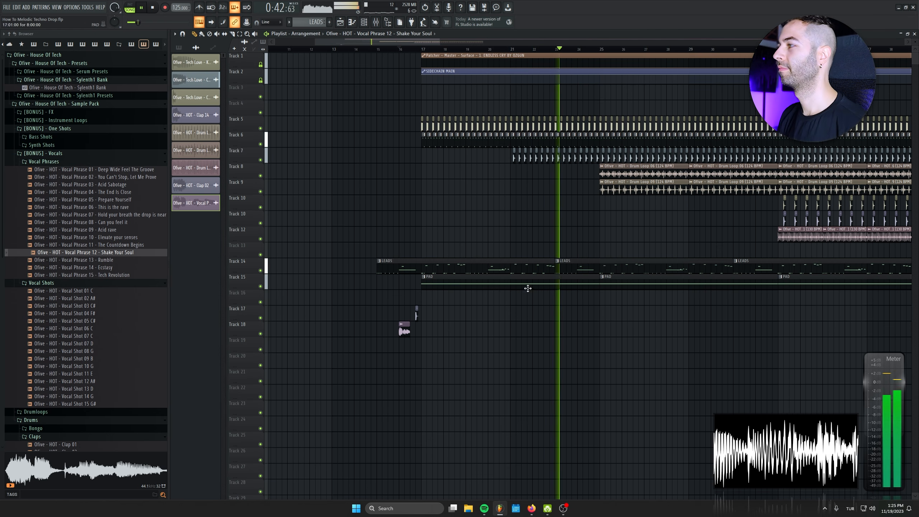
pyautogui.moveTo(511, 292); pyautogui.dragTo(369, 302)
pyautogui.scroll(3, 449, 263)
pyautogui.moveTo(438, 226); pyautogui.dragTo(455, 264)
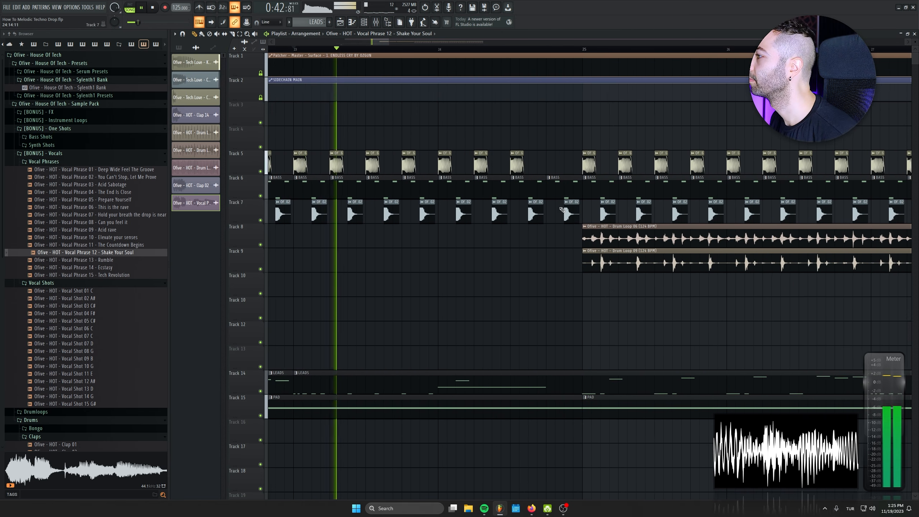
pyautogui.rightClick(562, 210)
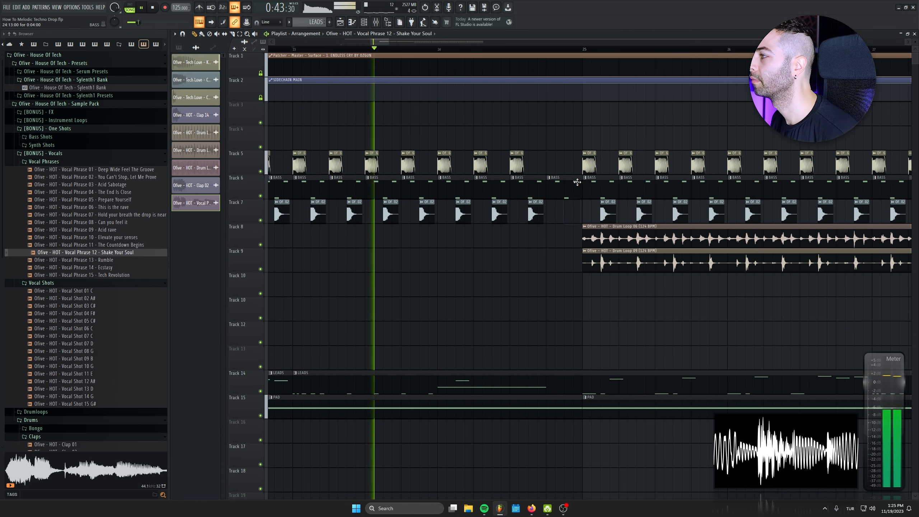
# Remove the last kick and clap of bar 32 and trim Drum Loops 06 and 09 to end before its last beat
pyautogui.moveTo(457, 409); pyautogui.dragTo(441, 313)
pyautogui.scroll(-5, 440, 313)
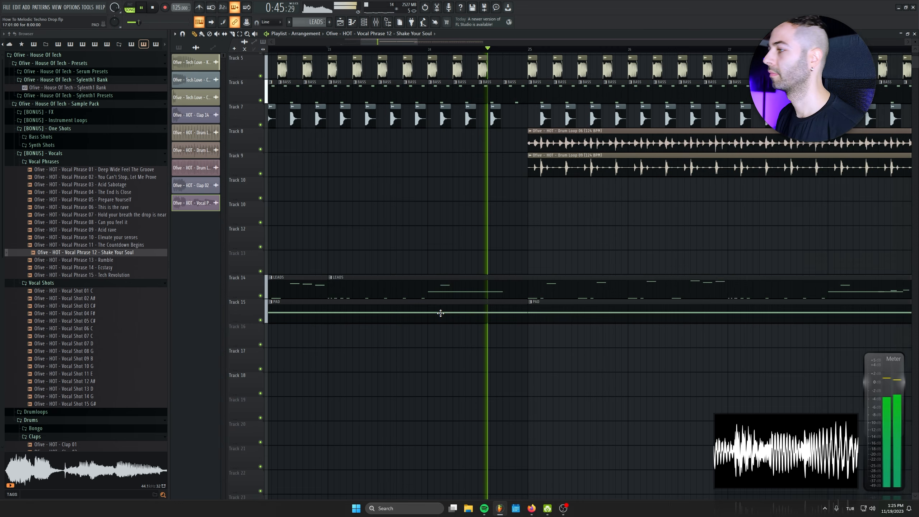
pyautogui.scroll(-3, 481, 362)
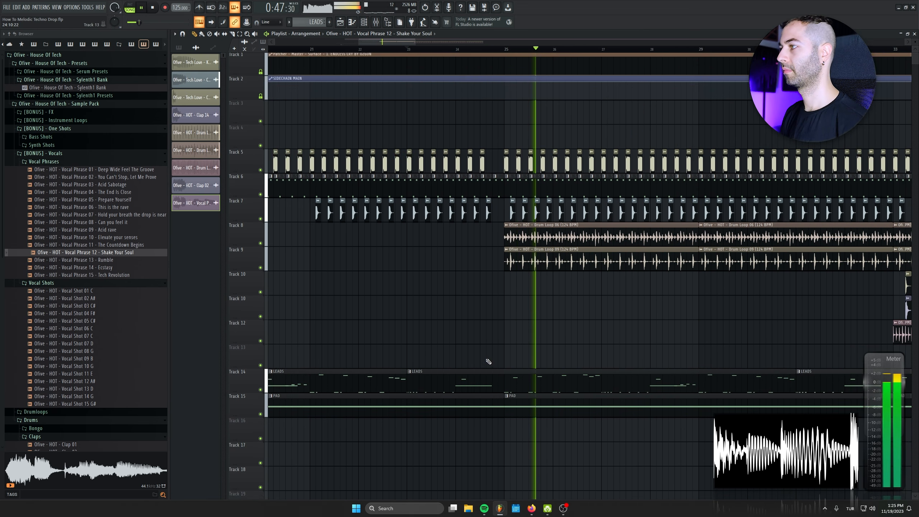
pyautogui.scroll(-3, 487, 359)
pyautogui.scroll(4, 632, 360)
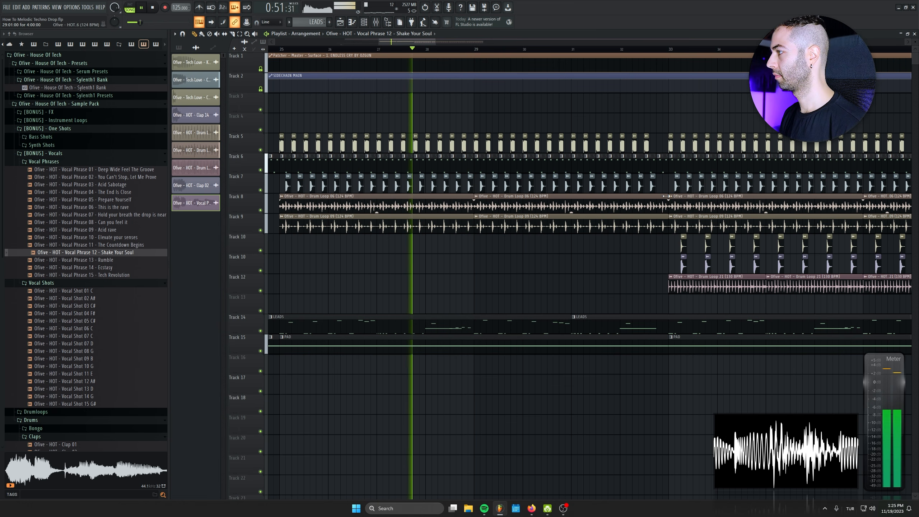
pyautogui.hotkey('ctrl', 'z')
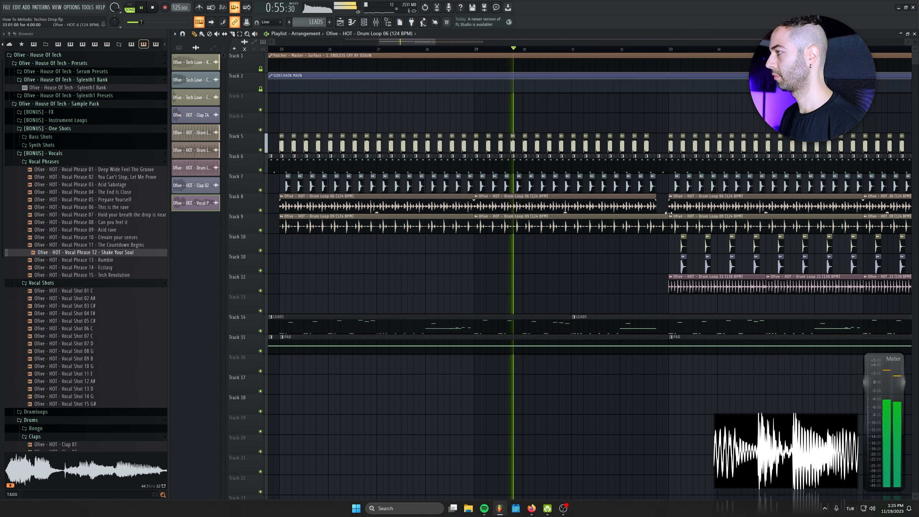
pyautogui.moveTo(605, 255); pyautogui.dragTo(286, 243)
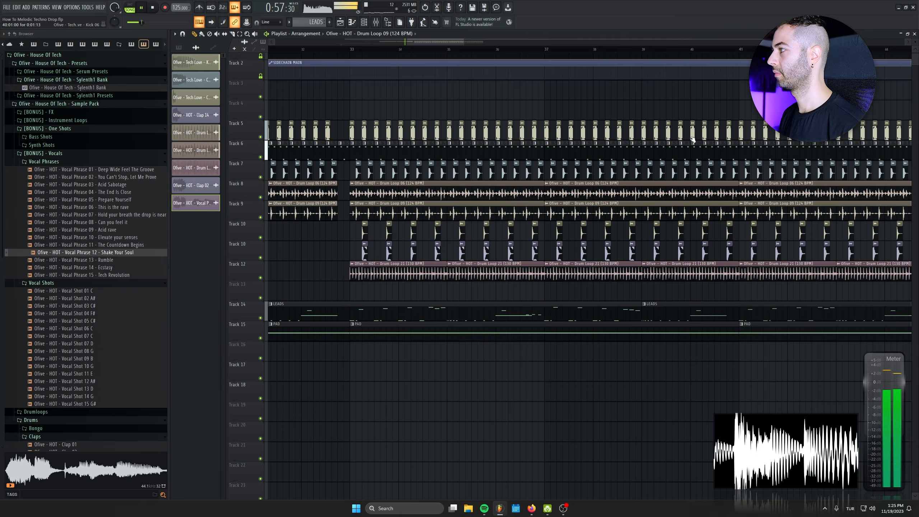
# Listen to the full drop from bar 33 and look over the arrangement up to bar 49
pyautogui.scroll(-3, 578, 250)
pyautogui.scroll(4, 579, 218)
pyautogui.moveTo(580, 192); pyautogui.dragTo(580, 238)
pyautogui.scroll(-5, 581, 237)
pyautogui.scroll(5, 585, 235)
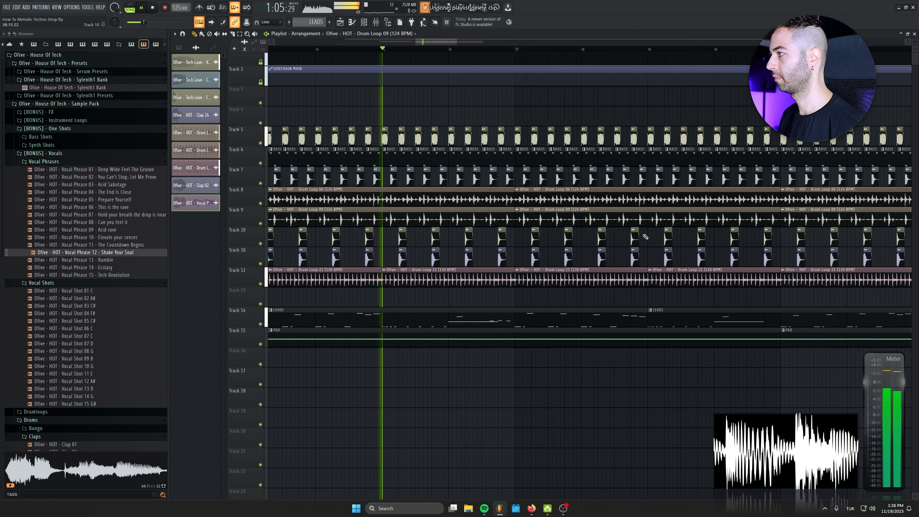
pyautogui.scroll(-5, 503, 312)
pyautogui.scroll(4, 539, 293)
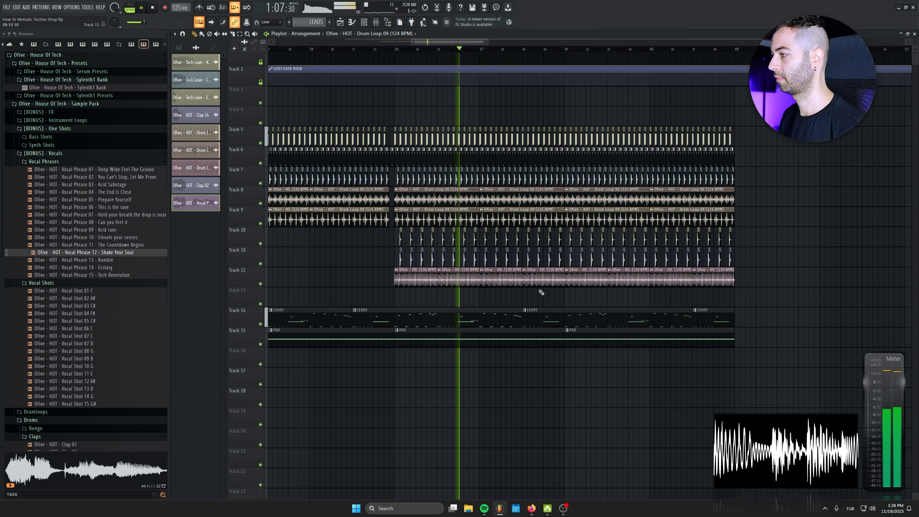
# Delete the layered one-shot hits from bar 33 up to bar 41 and move the Drum Loop 21 clips up to Track 10
pyautogui.scroll(-2, 540, 292)
pyautogui.scroll(-5, 541, 292)
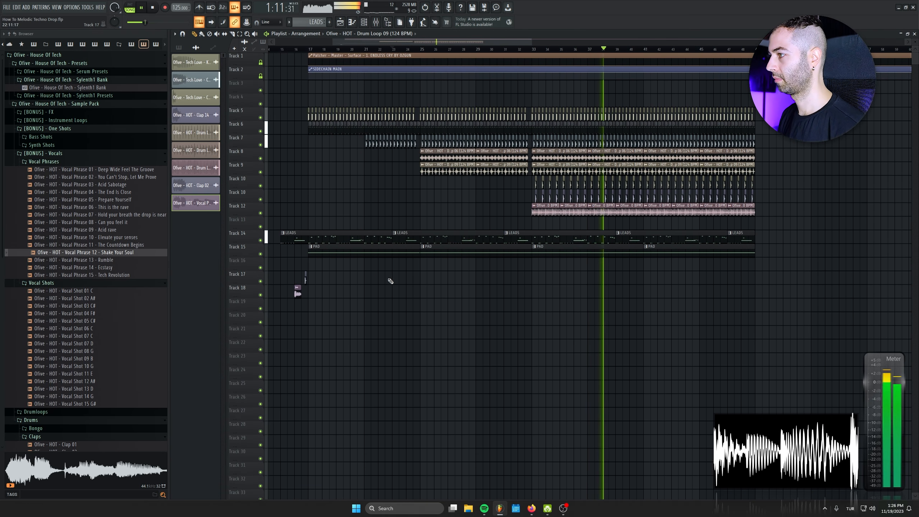
pyautogui.scroll(4, 561, 312)
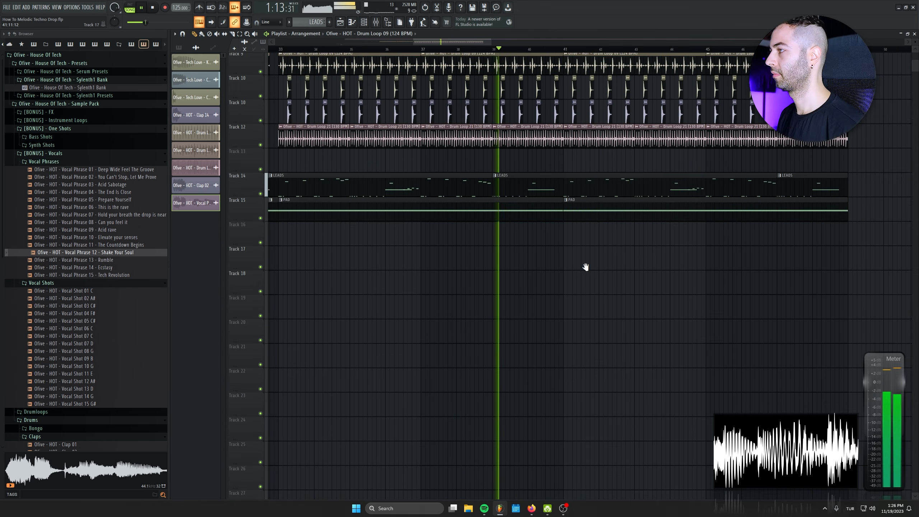
pyautogui.scroll(-3, 454, 298)
pyautogui.press('space')
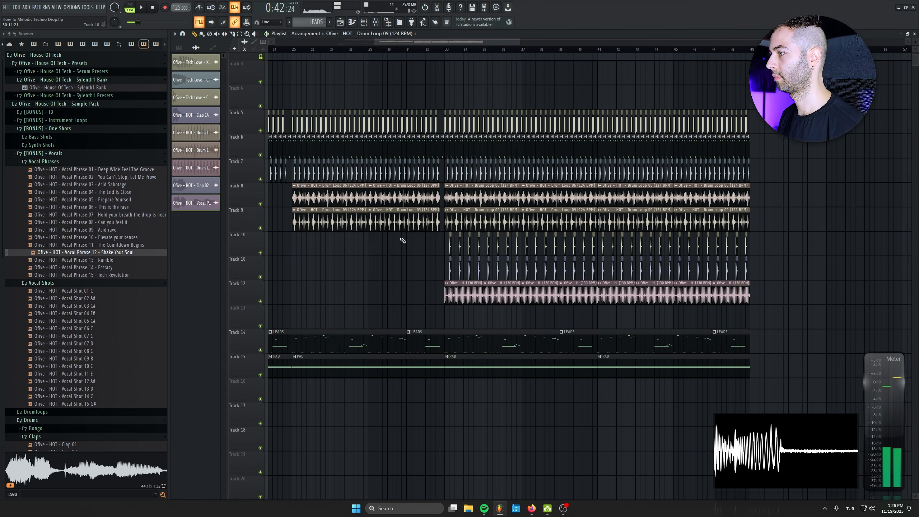
pyautogui.scroll(2, 383, 76)
pyautogui.click(404, 50)
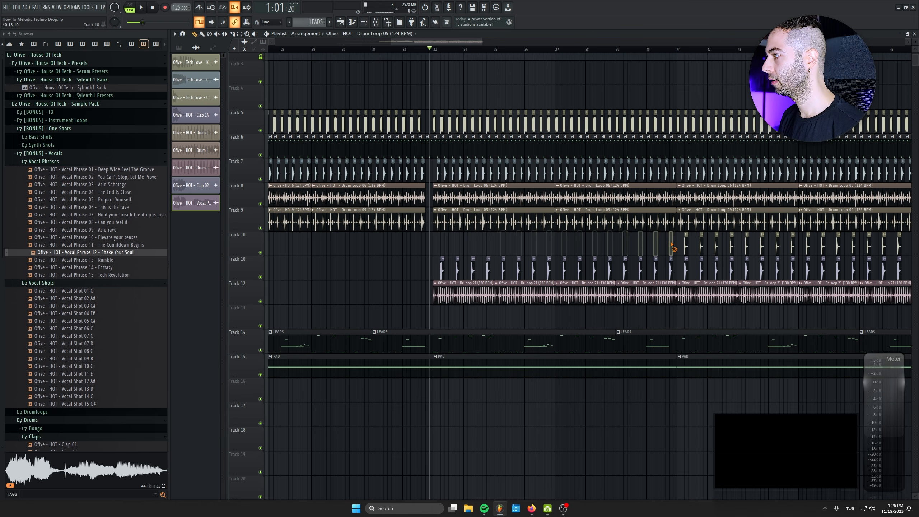
pyautogui.scroll(2, 462, 247)
pyautogui.scroll(-3, 406, 286)
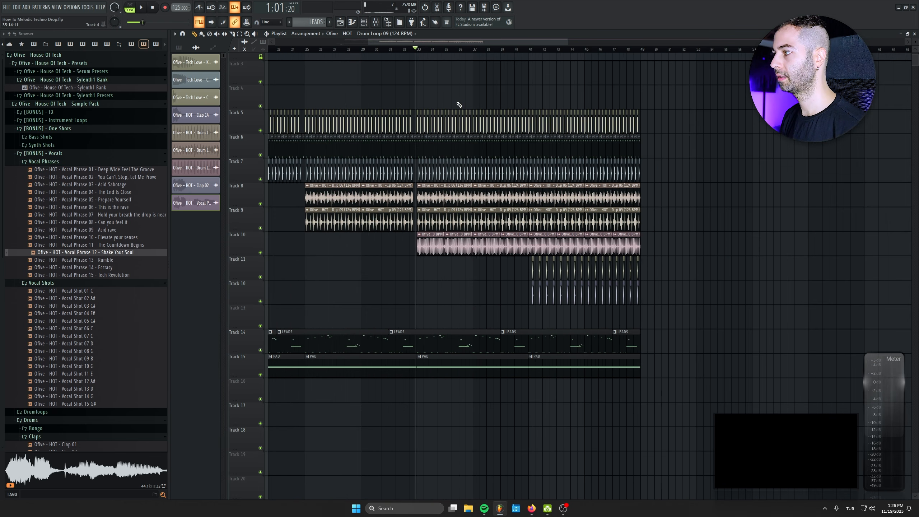
# Remove the last kick and clap before bar 37 and trim Drum Loops 06, 09 and 21 to end one beat before it
pyautogui.scroll(5, 458, 104)
pyautogui.rightClick(526, 167)
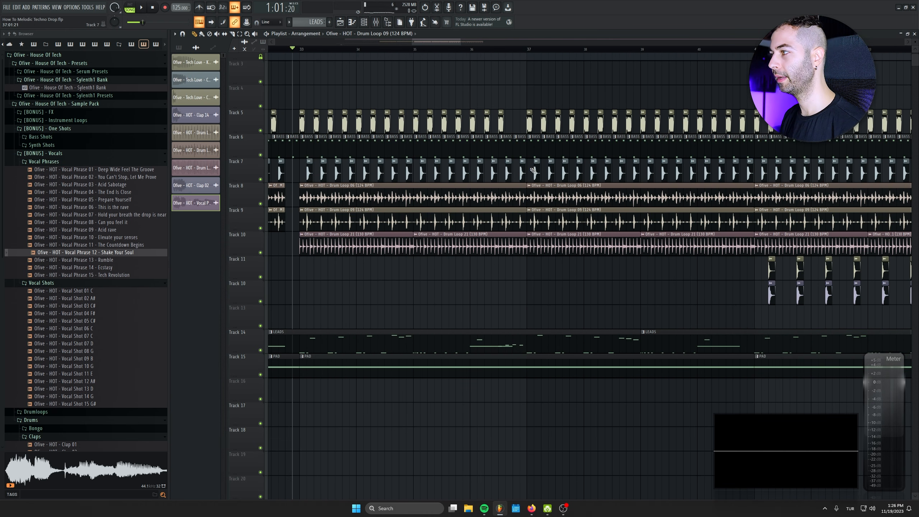
pyautogui.moveTo(523, 176); pyautogui.dragTo(524, 229)
pyautogui.press('space')
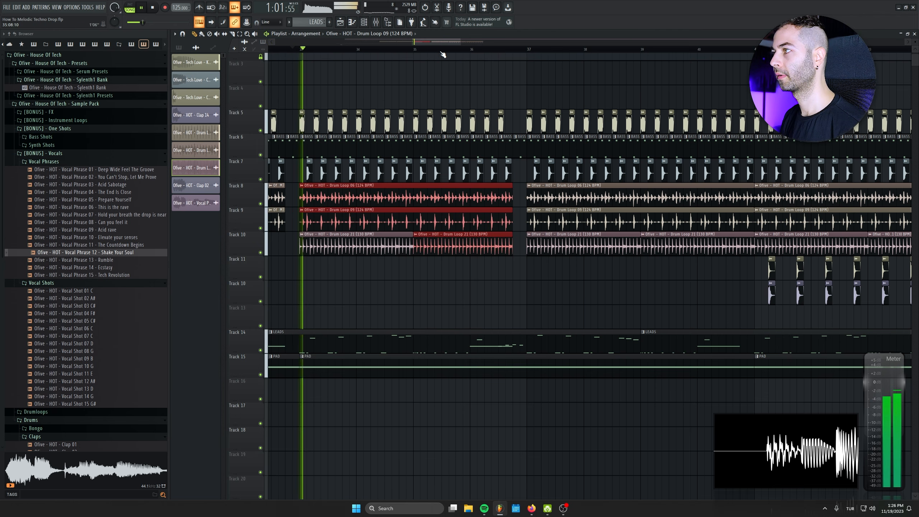
# Remove the last kick and clap before bar 41 and trim the three drum loops to end one beat earlier
pyautogui.click(442, 49)
pyautogui.moveTo(546, 180); pyautogui.dragTo(378, 207)
pyautogui.scroll(2, 564, 163)
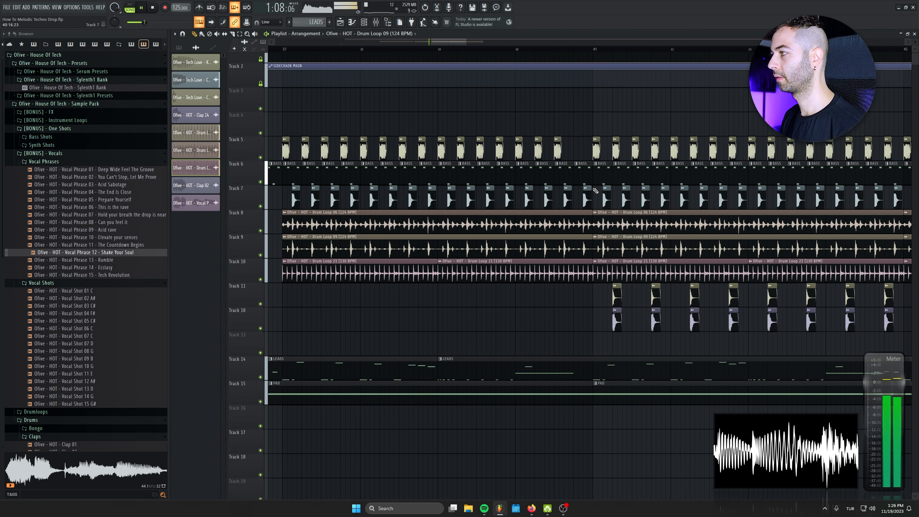
pyautogui.keyDown('ctrl'); pyautogui.moveTo(583, 208); pyautogui.dragTo(586, 268); pyautogui.keyUp('ctrl')
pyautogui.moveTo(591, 213); pyautogui.dragTo(574, 213)
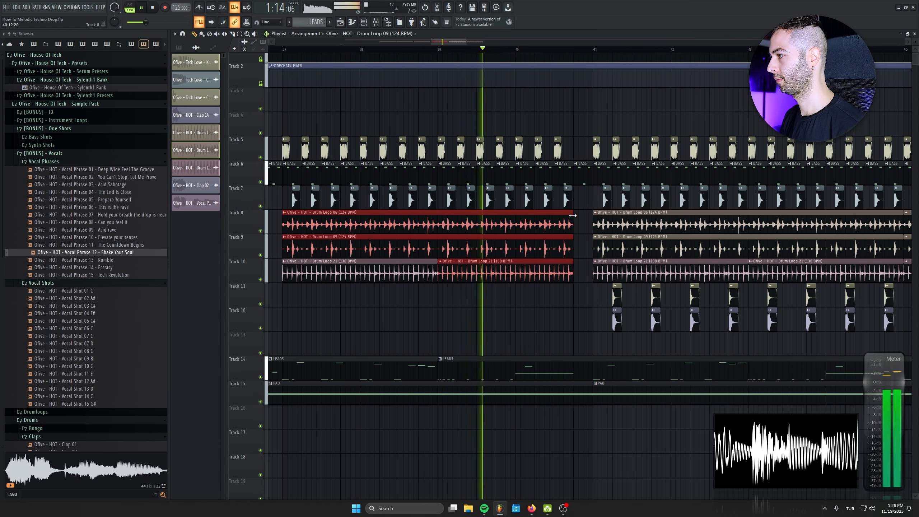
# Remove the last kick and clap of bar 48 and shorten Drum Loops 06, 09 and 21 by their final beat
pyautogui.scroll(-2, 551, 259)
pyautogui.scroll(-5, 575, 257)
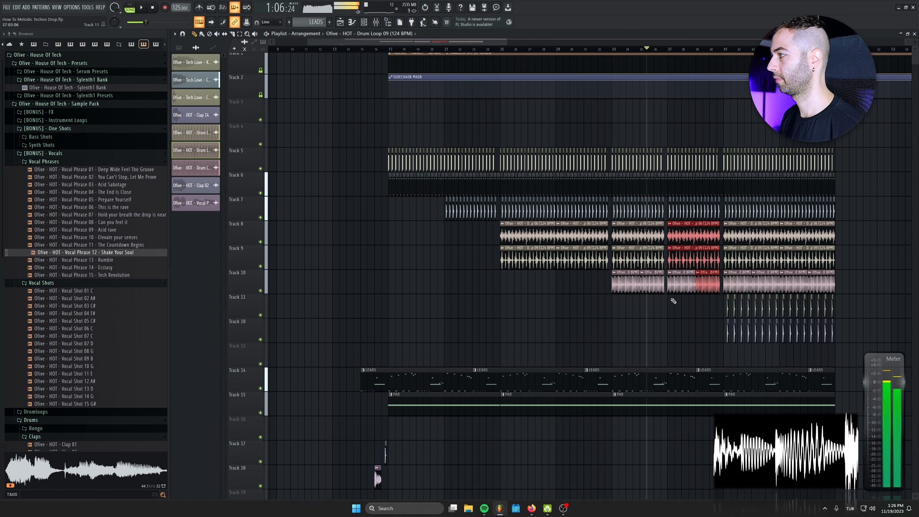
pyautogui.scroll(5, 674, 301)
pyautogui.press('space')
pyautogui.moveTo(868, 253); pyautogui.dragTo(366, 273)
pyautogui.scroll(3, 648, 163)
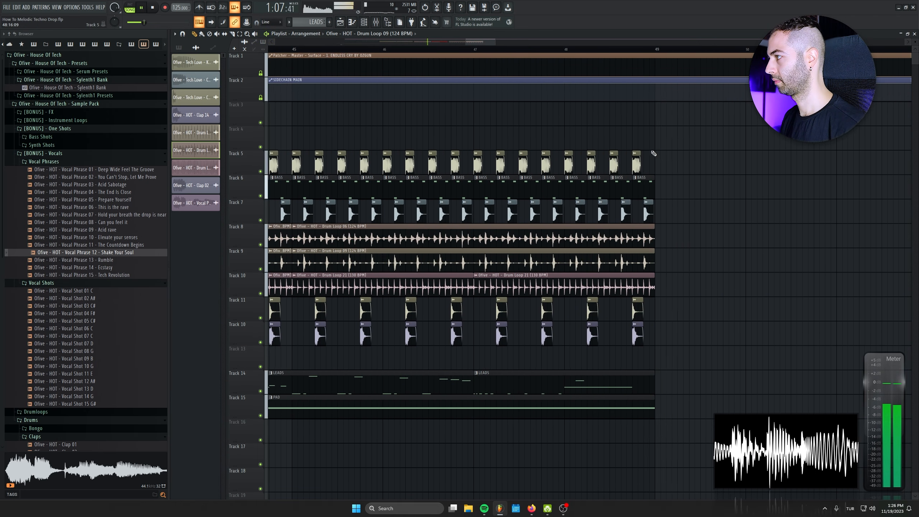
pyautogui.rightClick(637, 163)
pyautogui.keyDown('ctrl'); pyautogui.moveTo(651, 235); pyautogui.dragTo(650, 284); pyautogui.keyUp('ctrl')
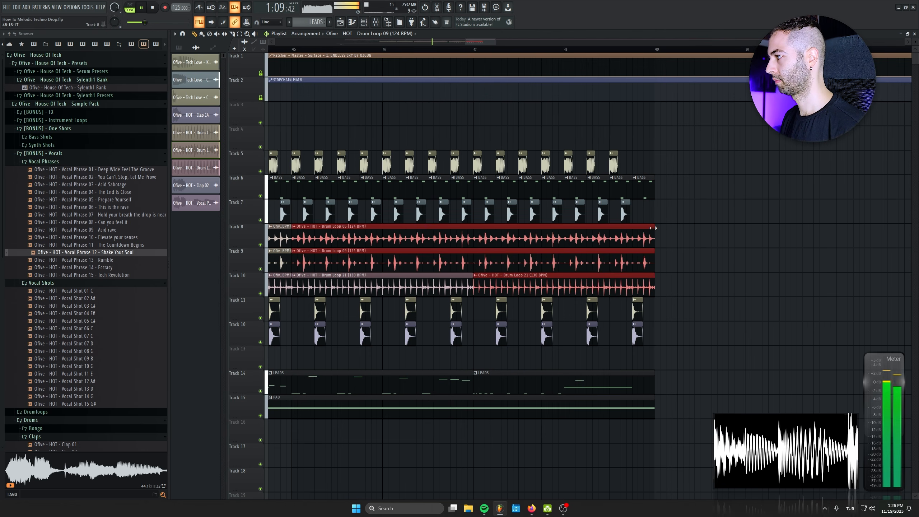
# Create an automation clip for FabFilter Simplon's Filter 2 frequency on the KICK BASS BUS, spanning bar 15 to bar 53
pyautogui.scroll(-6, 705, 301)
pyautogui.scroll(-1, 364, 402)
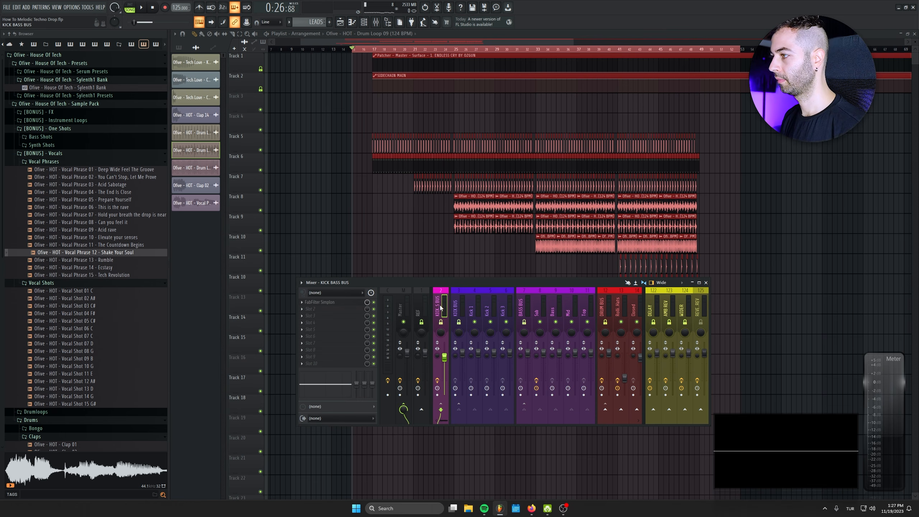
pyautogui.click(335, 302)
pyautogui.rightClick(277, 221)
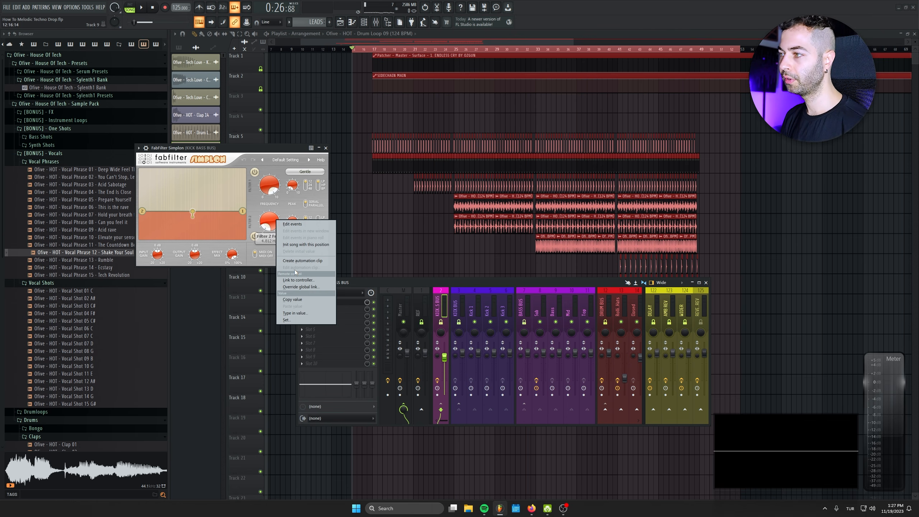
pyautogui.click(300, 260)
pyautogui.click(326, 147)
pyautogui.scroll(2, 372, 95)
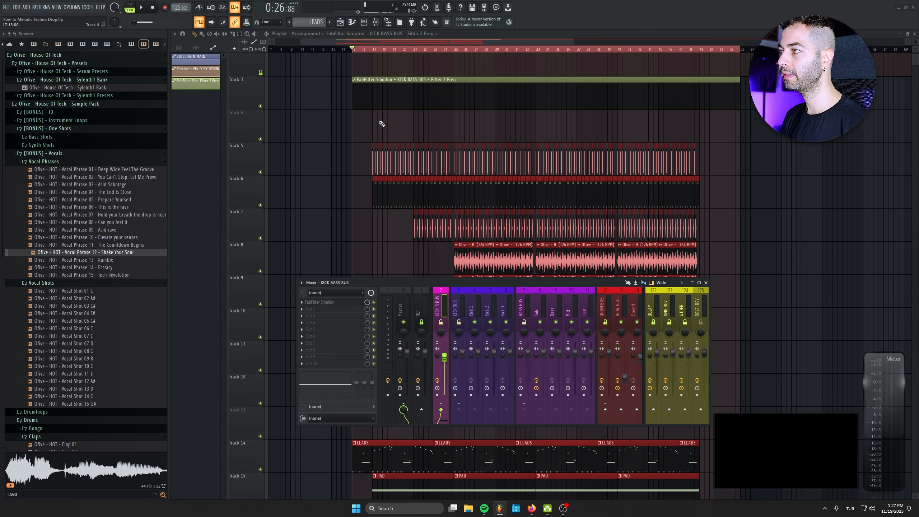
# Shape the Filter 2 frequency automation into a flat raised block across bar 24 that drops straight back at bar 25
pyautogui.scroll(2, 373, 141)
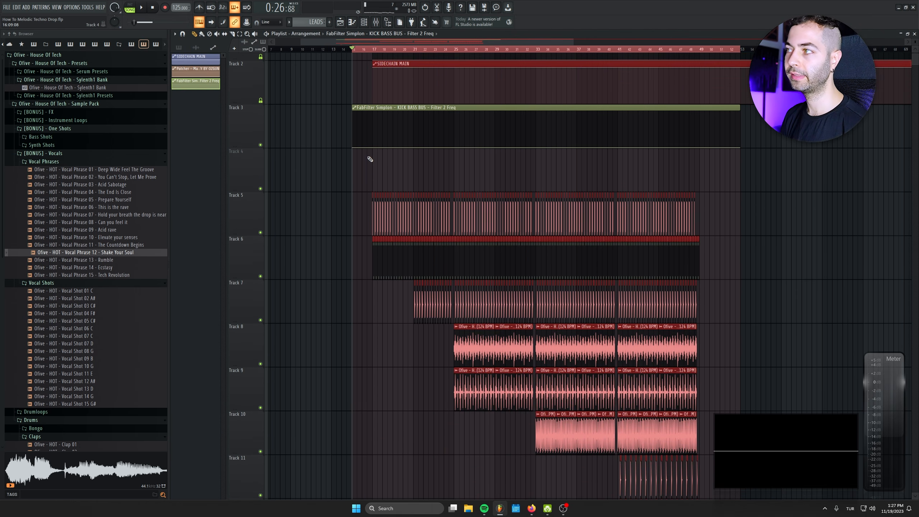
pyautogui.rightClick(353, 148)
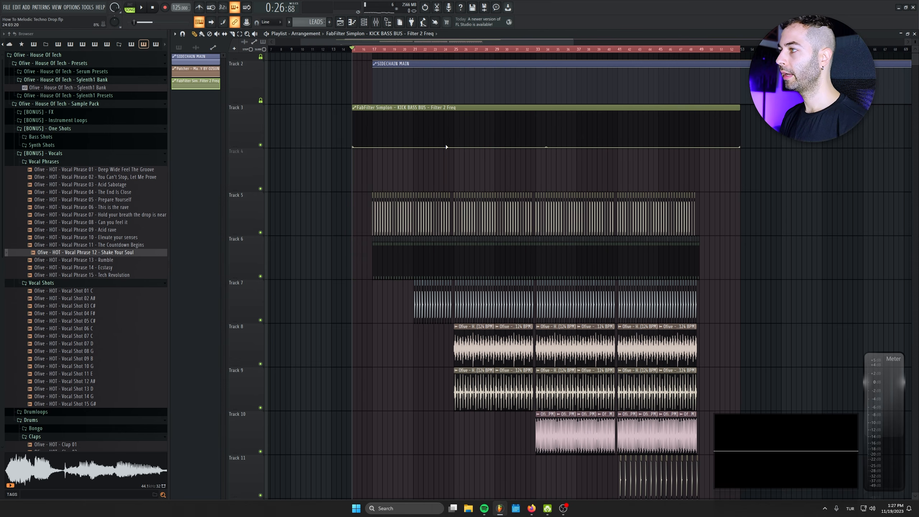
pyautogui.scroll(5, 450, 185)
pyautogui.moveTo(416, 147); pyautogui.dragTo(413, 140)
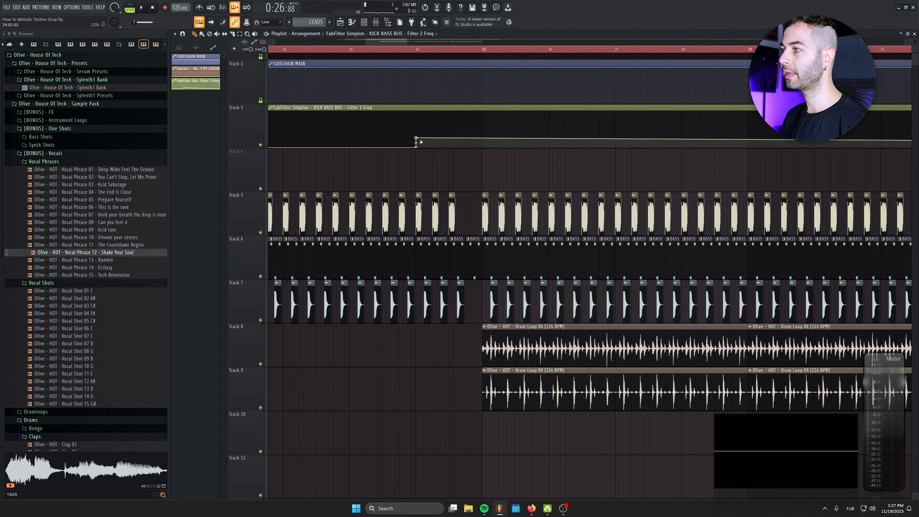
pyautogui.rightClick(416, 139)
pyautogui.click(436, 252)
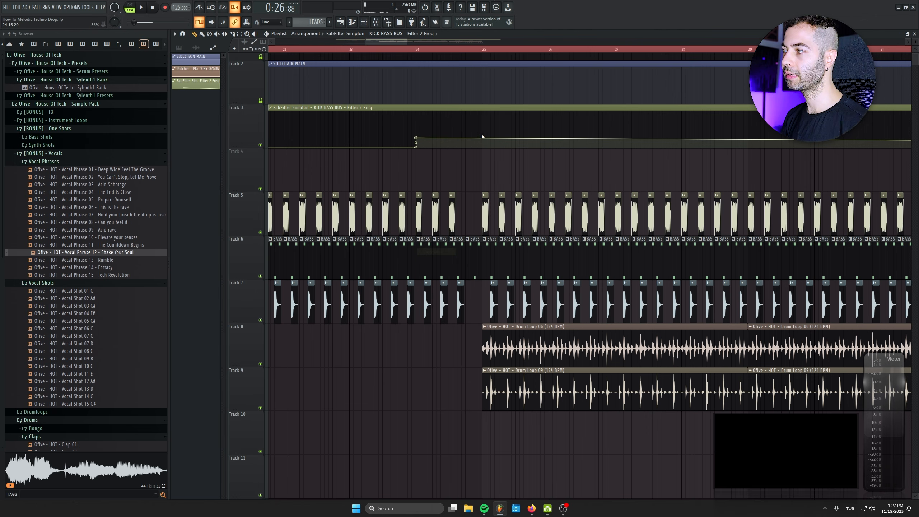
pyautogui.rightClick(482, 136)
pyautogui.rightClick(483, 136)
pyautogui.click(499, 256)
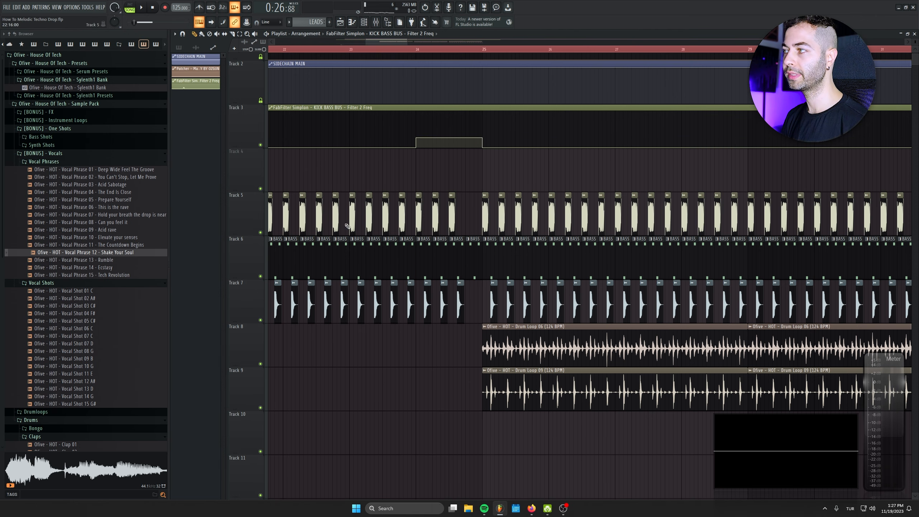
# Repeat the raised filter automation block across bars 32, 40 and 48, and play from bar 23 to check the transition
pyautogui.scroll(-3, 481, 132)
pyautogui.scroll(-6, 482, 132)
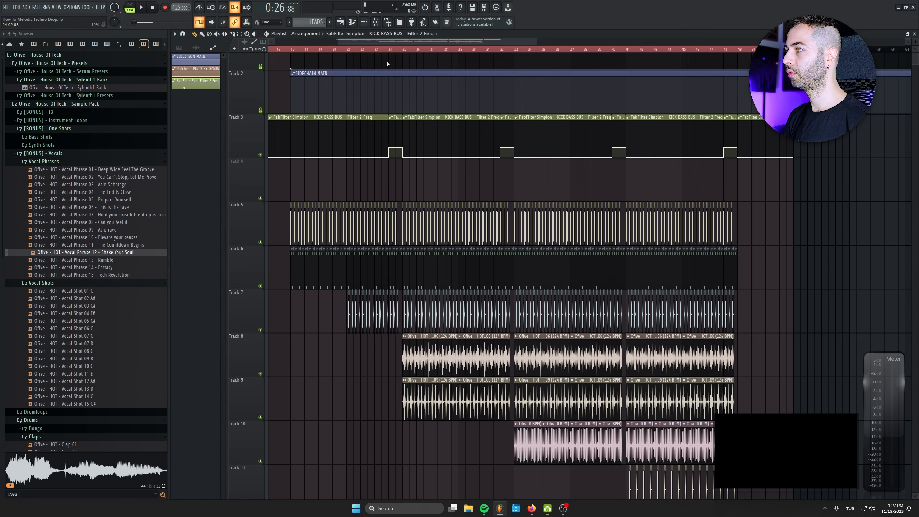
pyautogui.click(375, 50)
pyautogui.scroll(4, 387, 127)
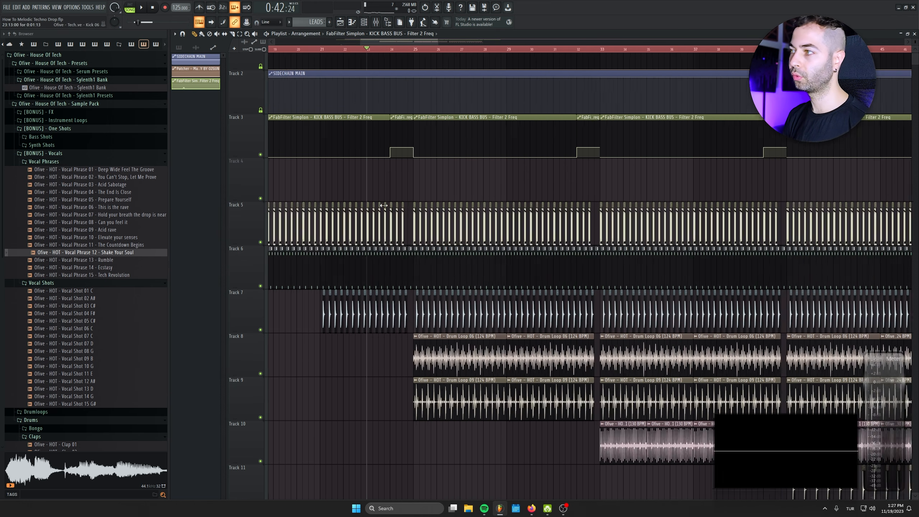
pyautogui.press('space')
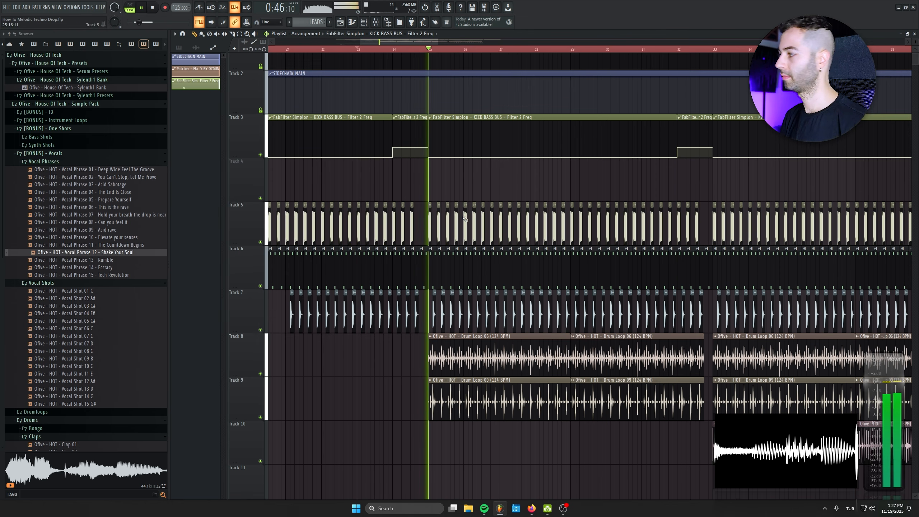
pyautogui.scroll(-3, 486, 215)
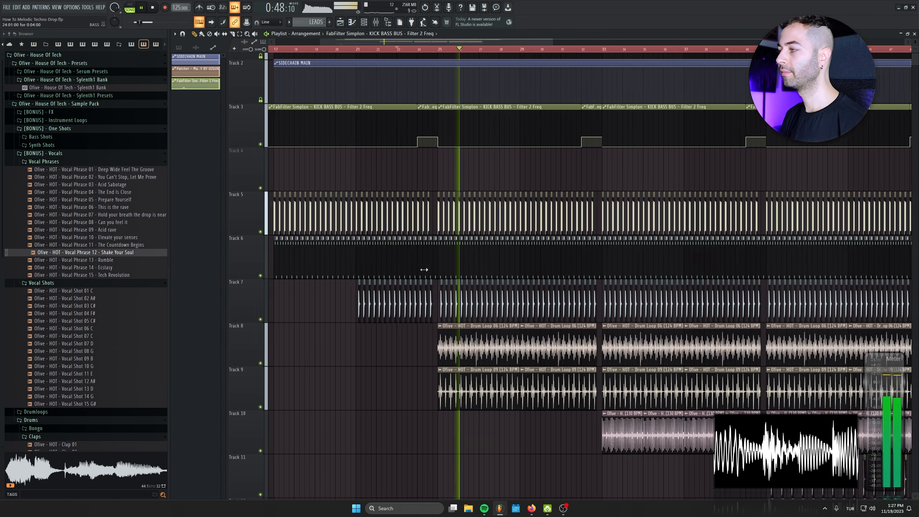
# Audition samples in the FX Downlifters folder and place Downlifter 03 on Track 19 at bar 17
pyautogui.scroll(-6, 464, 261)
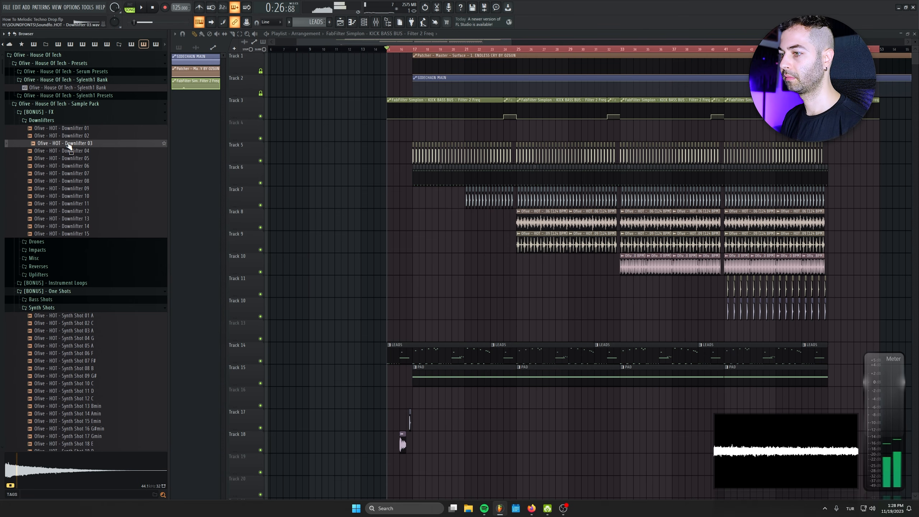
pyautogui.press('Up')
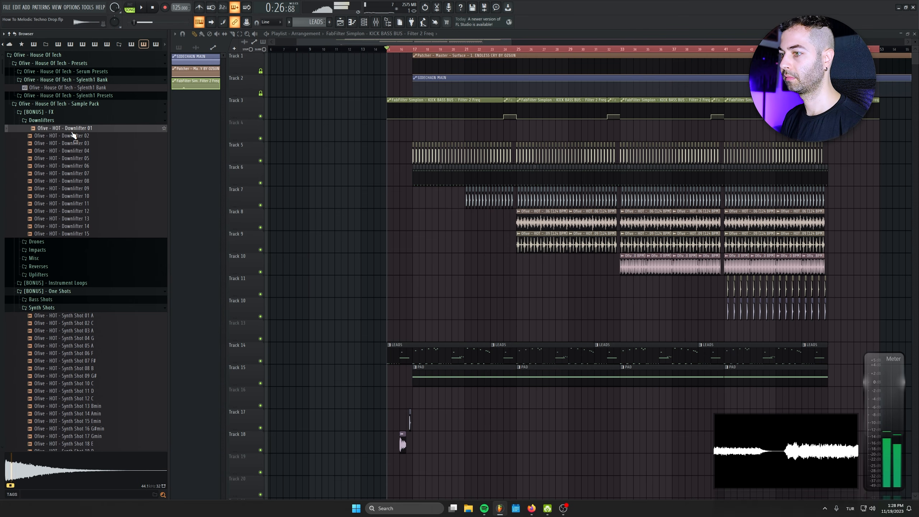
pyautogui.click(73, 176)
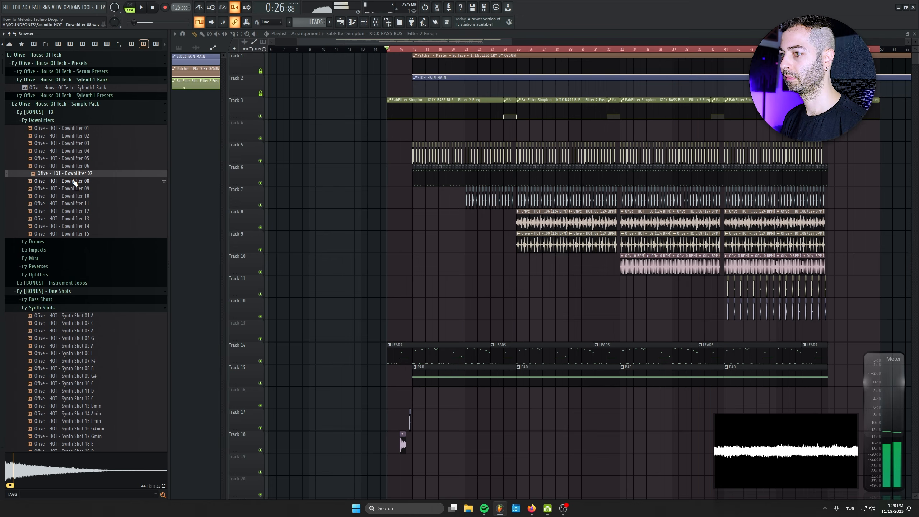
pyautogui.click(79, 145)
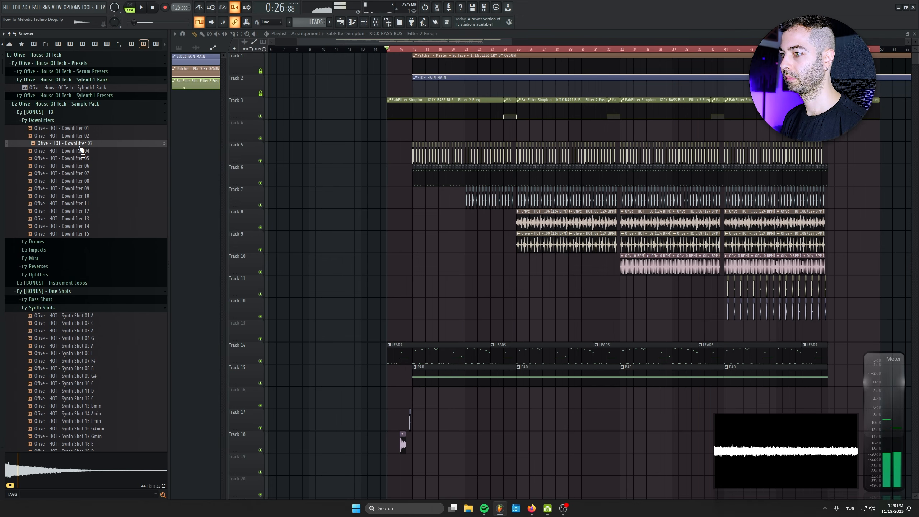
pyautogui.moveTo(80, 147); pyautogui.dragTo(433, 467)
pyautogui.scroll(-5, 433, 466)
# Autodetect the Downlifter 03 clip's length for time stretching and lower its channel volume to about 31%
pyautogui.rightClick(209, 144)
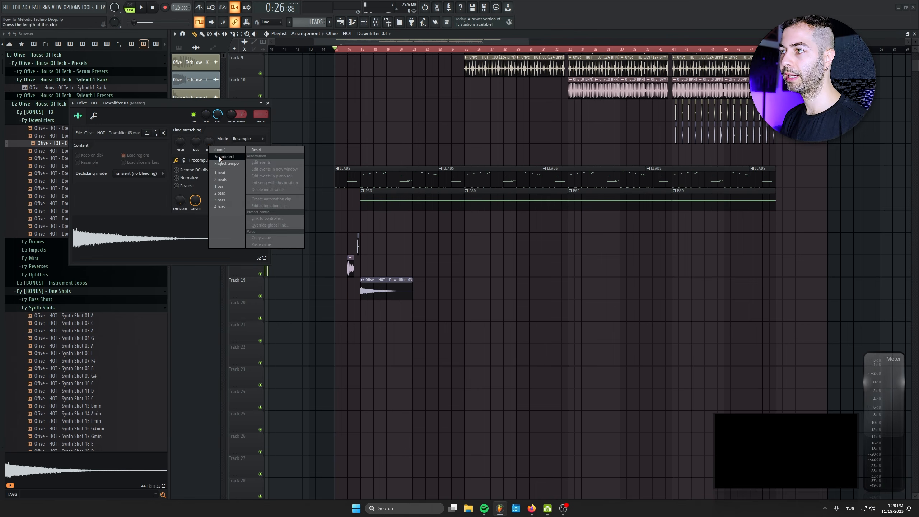
pyautogui.click(220, 157)
pyautogui.click(460, 261)
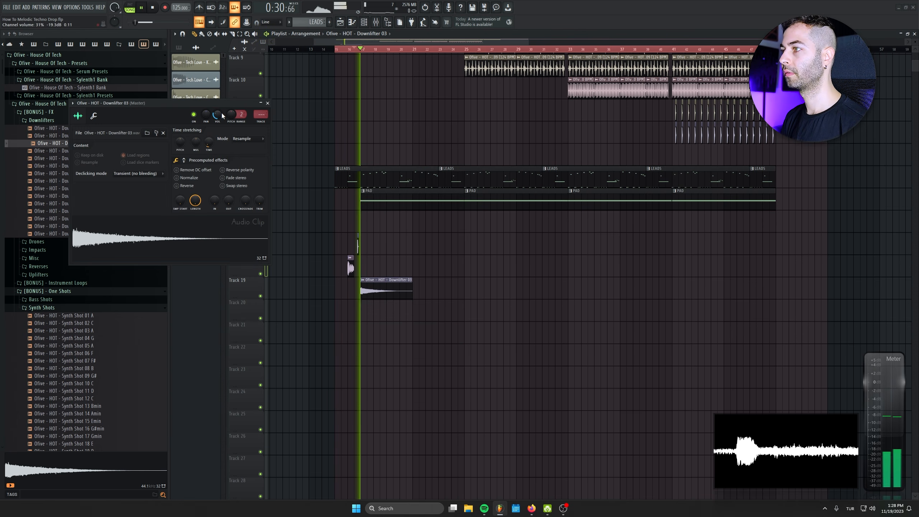
pyautogui.moveTo(219, 113); pyautogui.dragTo(222, 115)
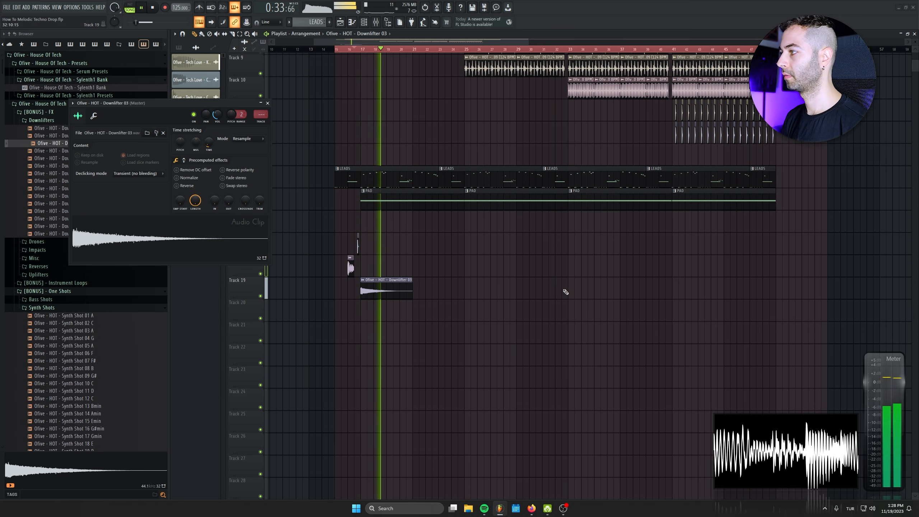
# Place another Downlifter 03 clip on Track 19 at bar 33 and close the Edison and sample settings windows
pyautogui.click(569, 292)
pyautogui.click(590, 328)
pyautogui.hotkey('ctrl', 'e')
pyautogui.rightClick(589, 330)
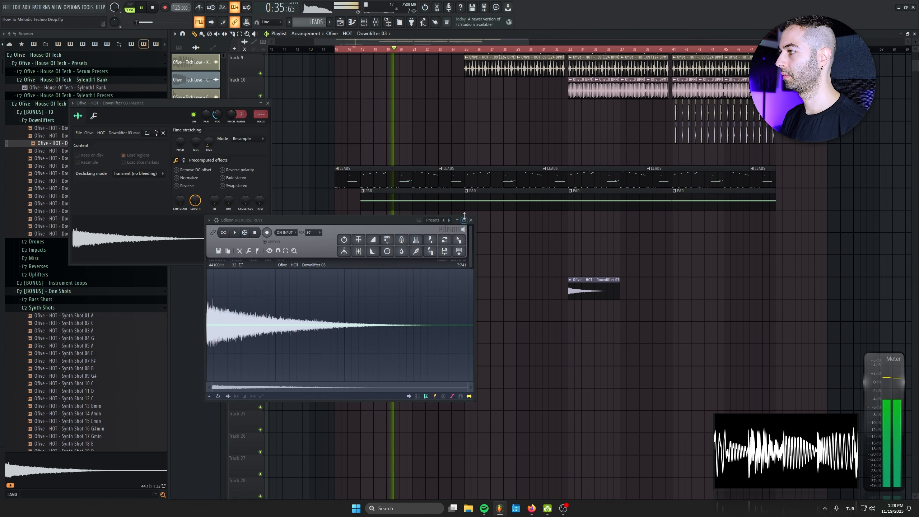
pyautogui.click(471, 220)
pyautogui.click(268, 103)
pyautogui.click(487, 244)
pyautogui.rightClick(532, 251)
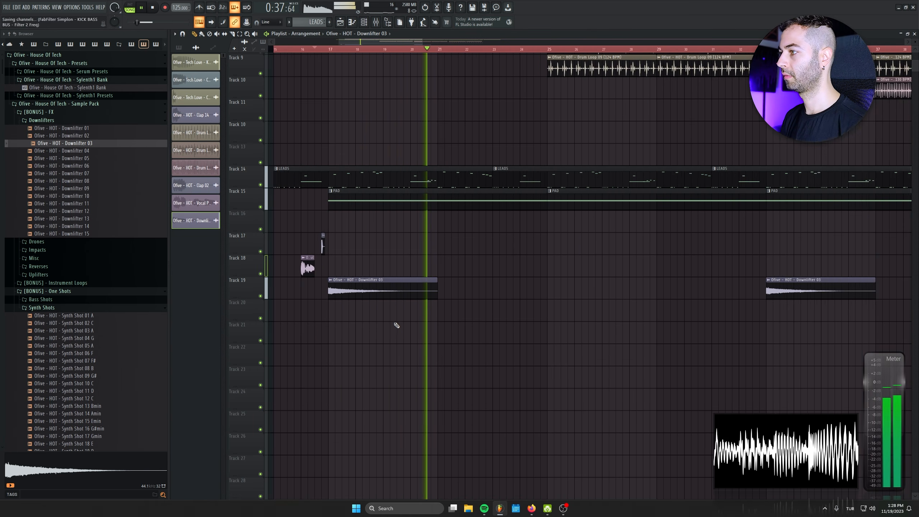
pyautogui.keyDown('ctrl'); pyautogui.scroll(3, 396, 322); pyautogui.keyUp('ctrl')
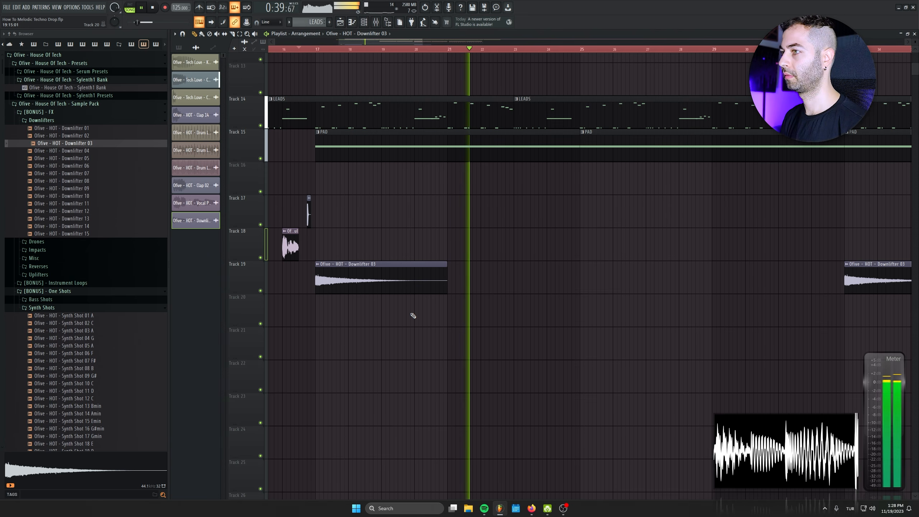
pyautogui.moveTo(605, 296); pyautogui.dragTo(462, 363)
pyautogui.keyDown('ctrl'); pyautogui.scroll(-5, 467, 326); pyautogui.keyUp('ctrl')
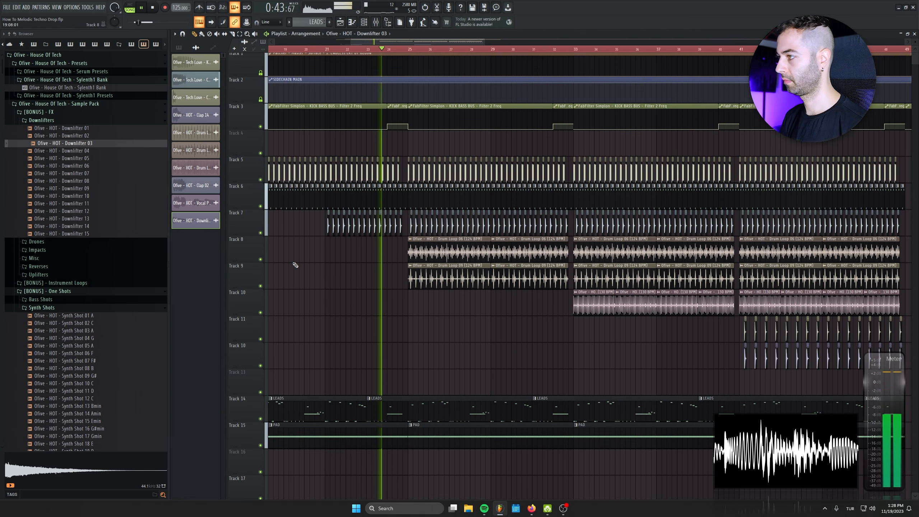
# Insert an empty track at Track 8, above the two drum loop tracks, and stop playback
pyautogui.rightClick(257, 243)
pyautogui.click(300, 381)
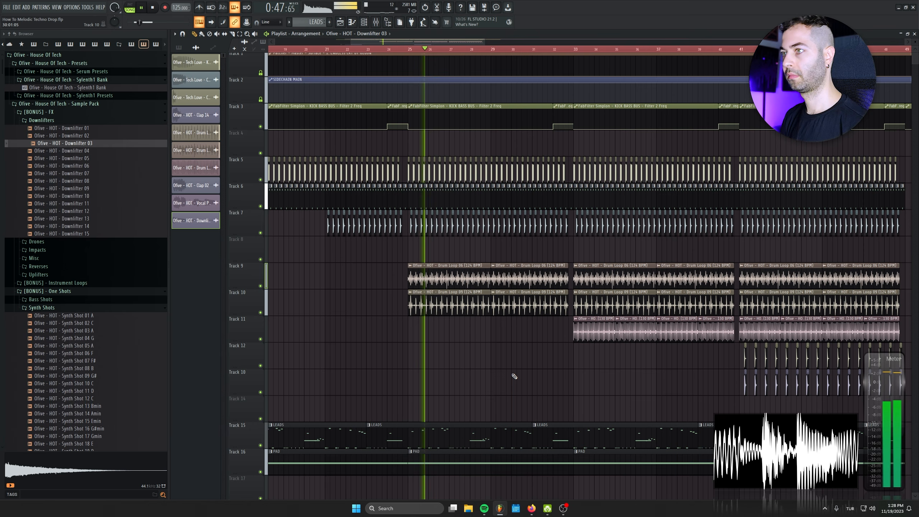
pyautogui.moveTo(515, 376); pyautogui.dragTo(467, 370)
pyautogui.press('space')
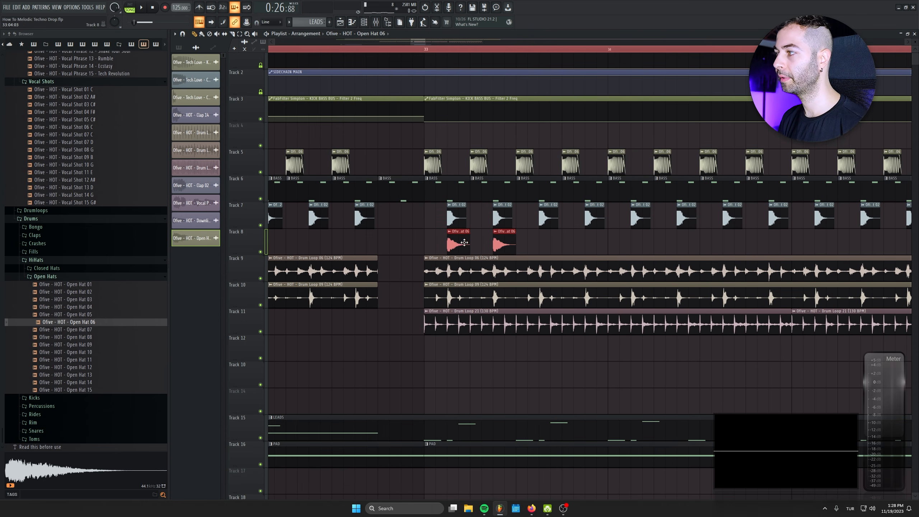
# Duplicate the two Open Hat 06 clips along Track 8 to fill bars 33 to 36
pyautogui.hotkey('ctrl', 'b')
pyautogui.hotkey('ctrl', 'b')
pyautogui.hotkey('ctrl', 'b')
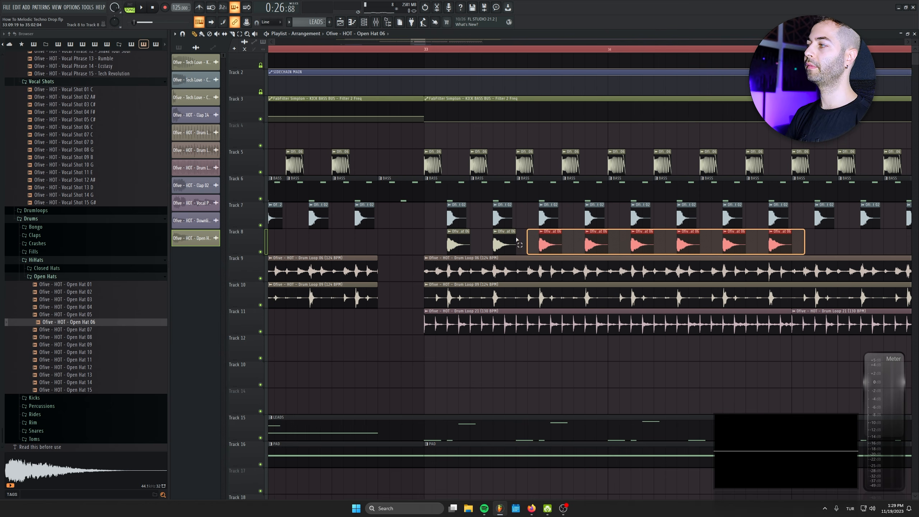
pyautogui.click(457, 241)
pyautogui.moveTo(460, 239); pyautogui.dragTo(826, 250)
pyautogui.hscroll(3, 589, 270)
pyautogui.scroll(-4, 581, 282)
pyautogui.moveTo(583, 235); pyautogui.dragTo(187, 240)
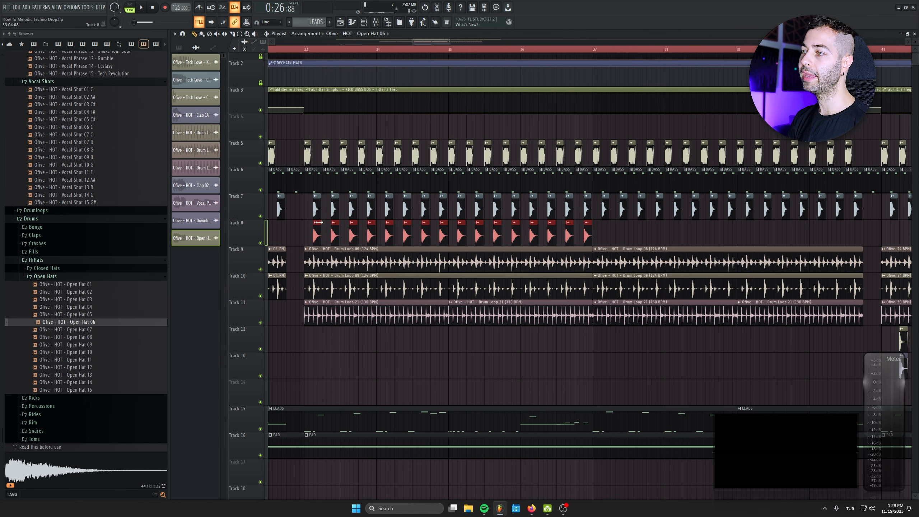
# Copy the block of Open Hat 06 clips along Track 8 to fill the sections at bars 37 and 41, leaving the break before bar 41 empty
pyautogui.moveTo(318, 223); pyautogui.dragTo(371, 237)
pyautogui.scroll(-4, 475, 287)
pyautogui.rightClick(631, 230)
pyautogui.hotkey('ctrl', 'b')
pyautogui.scroll(-3, 387, 232)
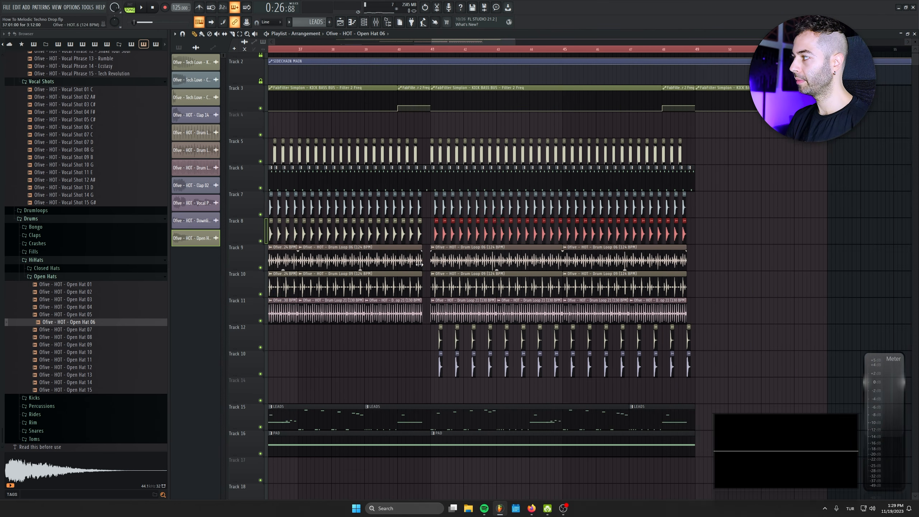
# Set the playback position to bar 33 and solo Track 8, with the Track 3 filter automation kept active
pyautogui.scroll(3, 394, 228)
pyautogui.click(395, 49)
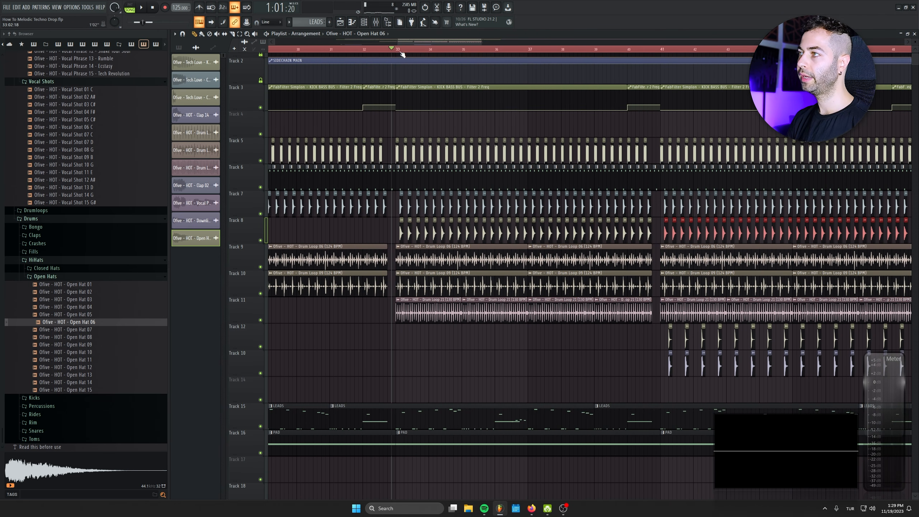
pyautogui.scroll(2, 402, 54)
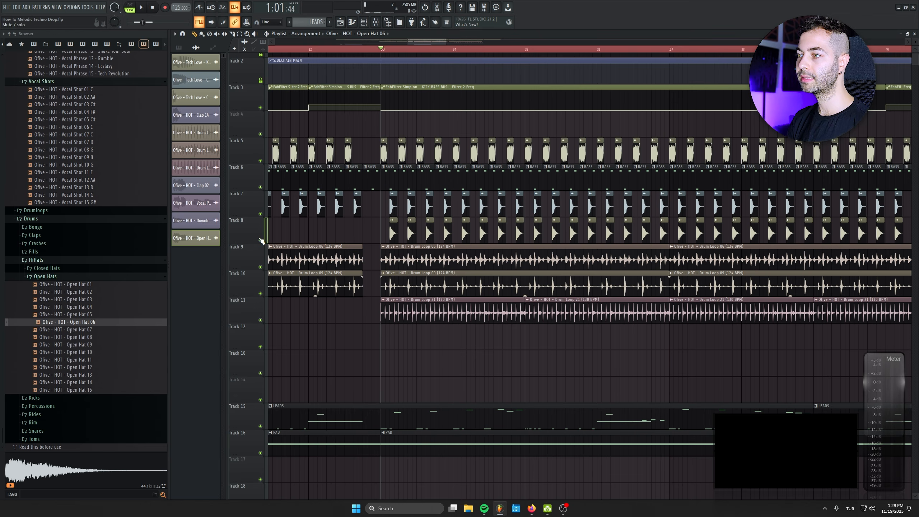
pyautogui.keyDown('ctrl'); pyautogui.click(260, 240); pyautogui.keyUp('ctrl')
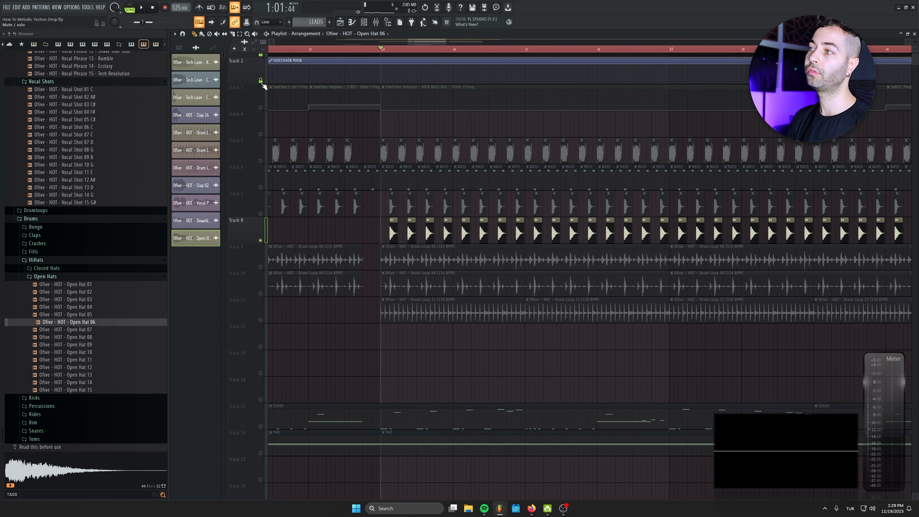
pyautogui.click(261, 107)
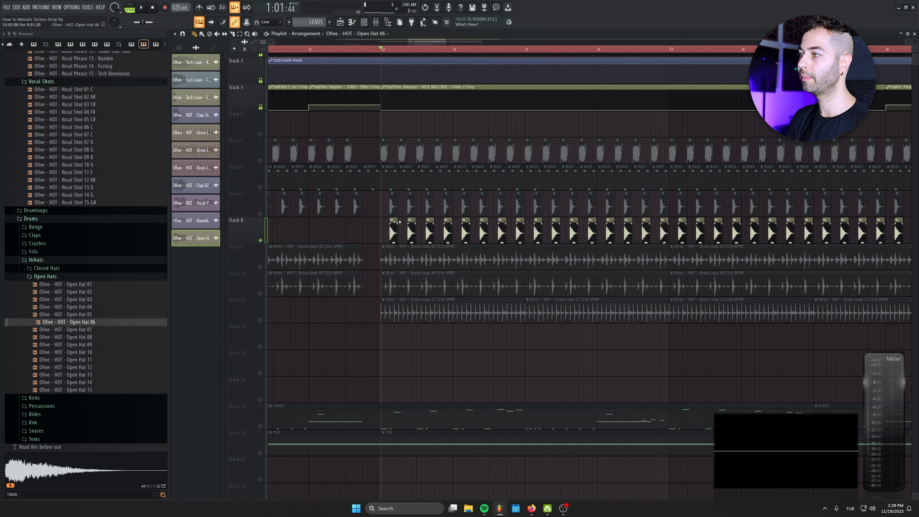
# Route the Open Hat 06 sample to mixer track 19, name it OPEN, and lower its fader slightly during playback
pyautogui.doubleClick(397, 221)
pyautogui.moveTo(199, 49); pyautogui.dragTo(199, 24)
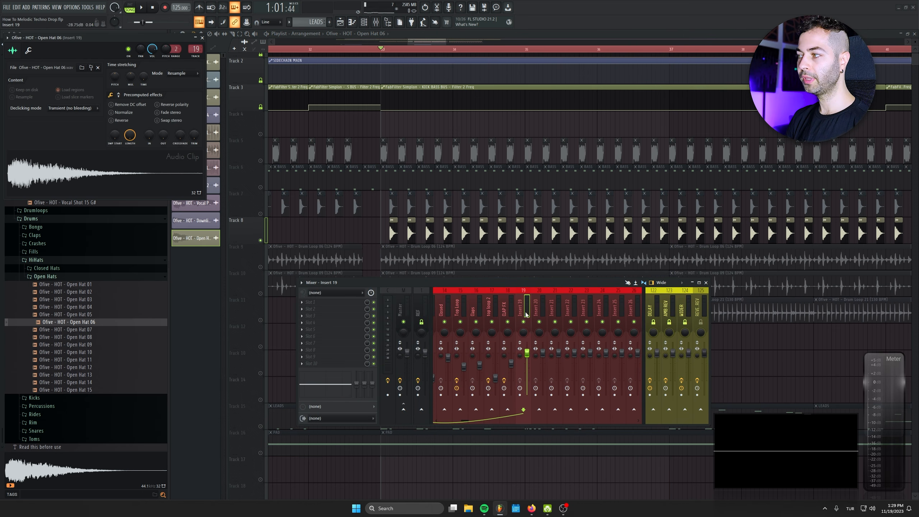
pyautogui.scroll(2, 526, 311)
pyautogui.press('space')
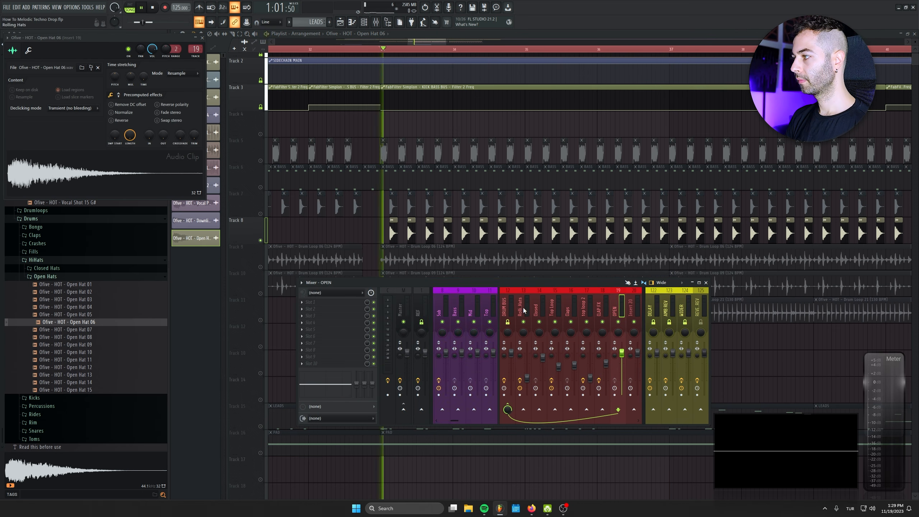
pyautogui.moveTo(622, 353); pyautogui.dragTo(622, 362)
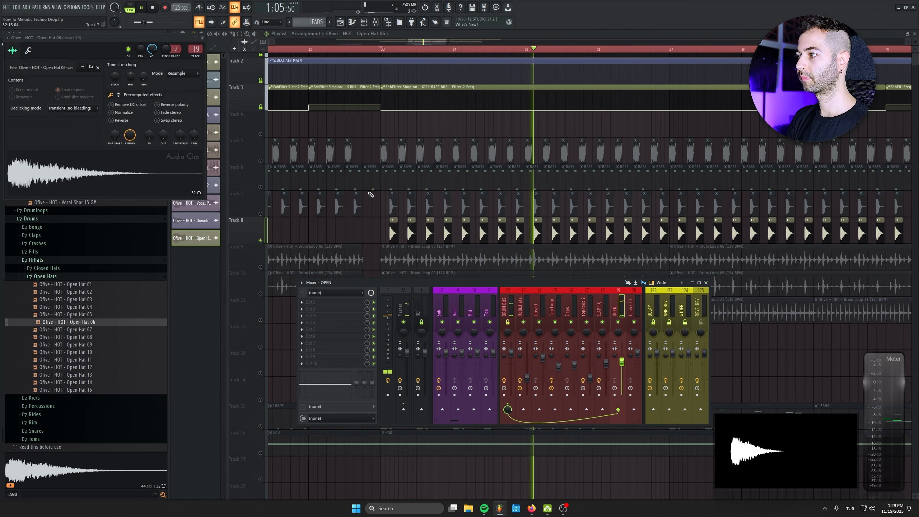
# Add Fruity Parametric EQ 2 with the LOWCUT preset to the OPEN mixer track and raise the low-cut frequency
pyautogui.click(310, 302)
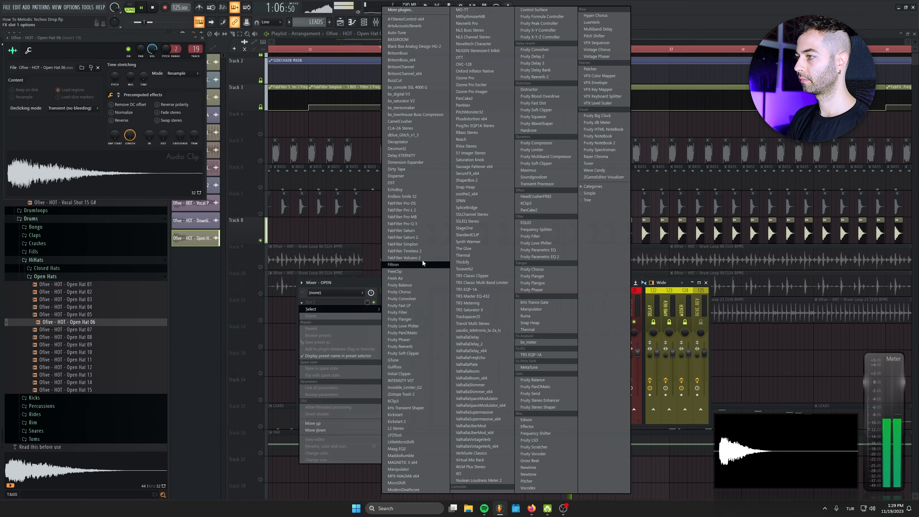
pyautogui.click(566, 256)
pyautogui.press('space')
pyautogui.click(8, 38)
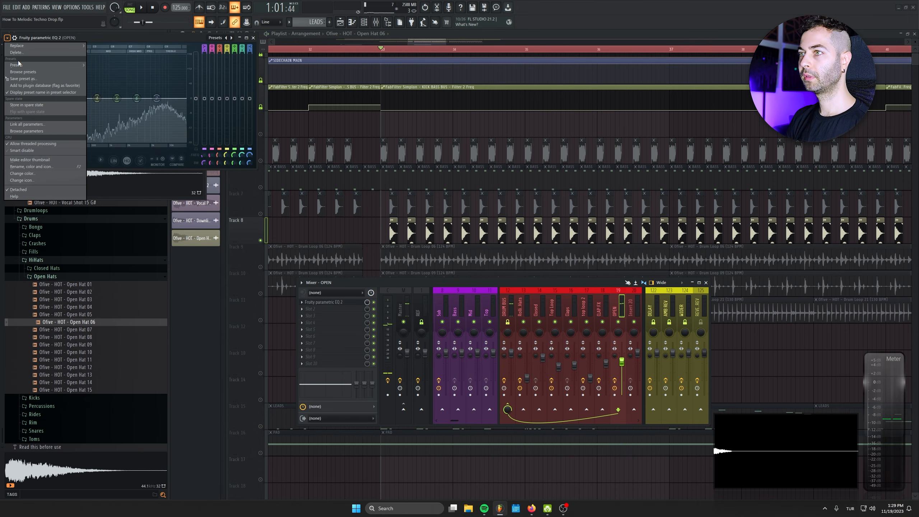
pyautogui.moveTo(73, 65)
pyautogui.click(105, 98)
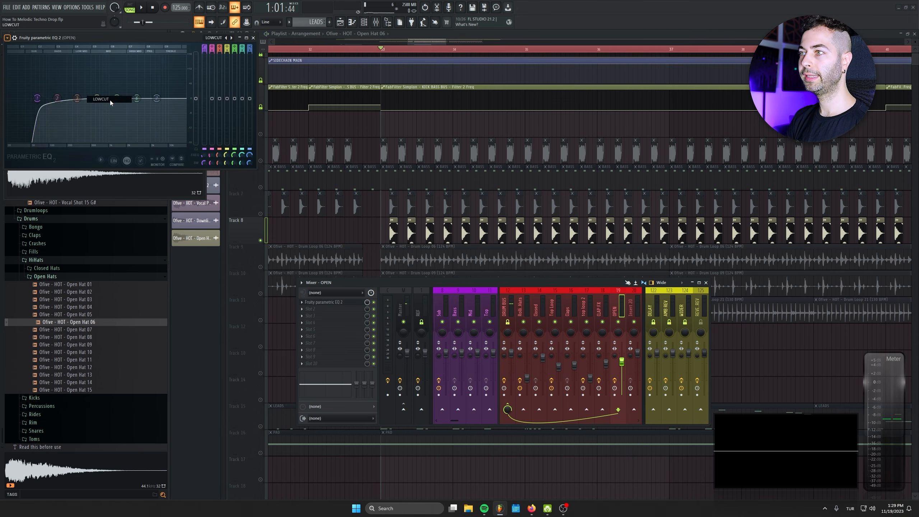
pyautogui.press('space')
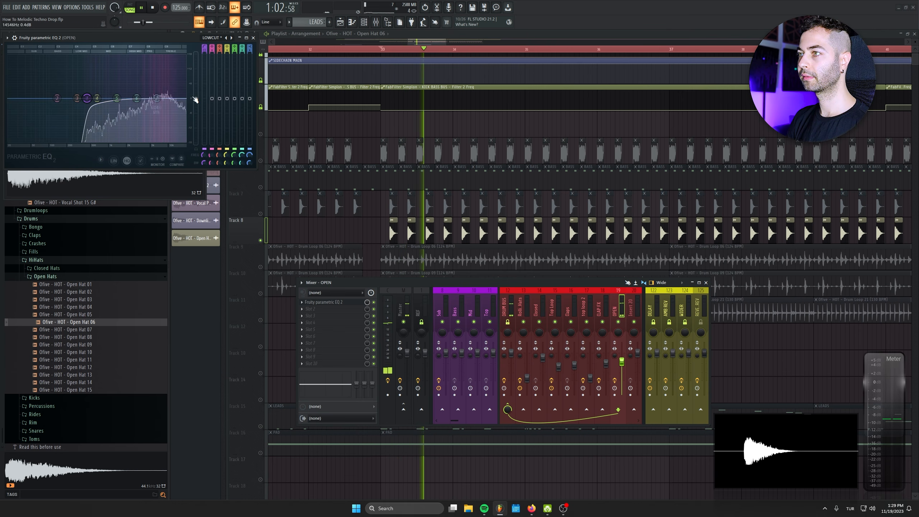
pyautogui.click(254, 38)
pyautogui.press('space')
pyautogui.hotkey('ctrl', 's')
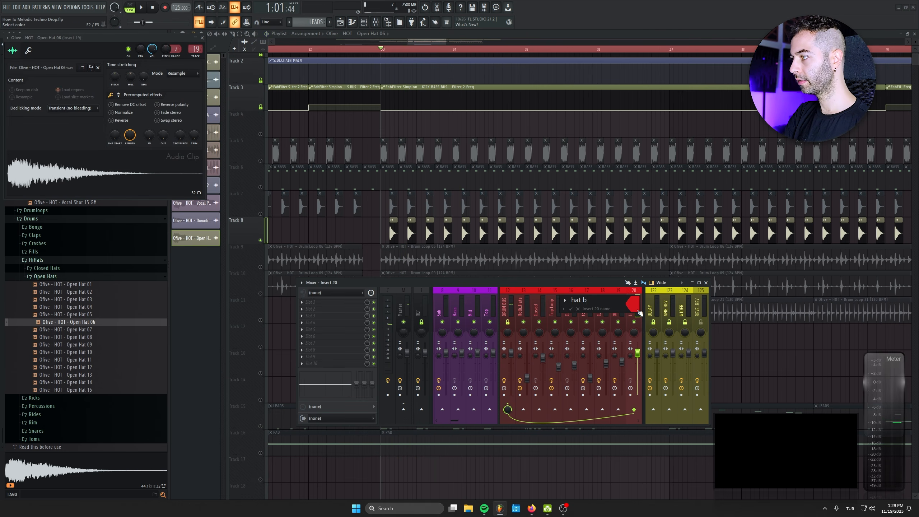
# Name the empty mixer track HAT BUS, place it beside DRUM BUS, and route the Closed and OPEN tracks only to it
pyautogui.write('HAT BUS')
pyautogui.press('Return')
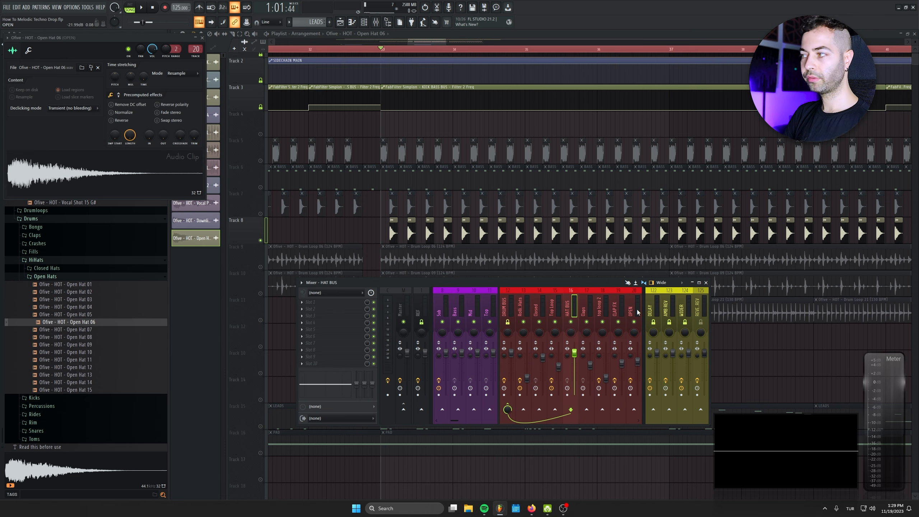
pyautogui.keyDown('ctrl'); pyautogui.click(523, 410); pyautogui.keyUp('ctrl')
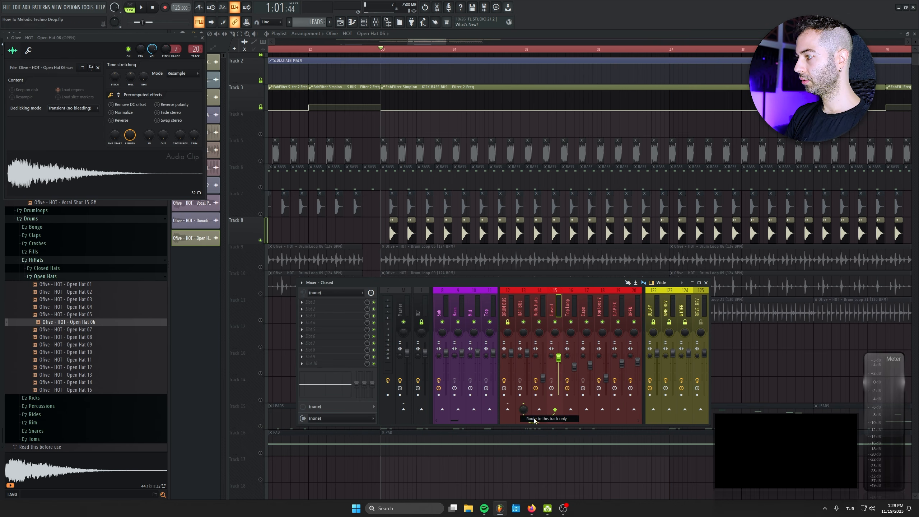
pyautogui.click(632, 311)
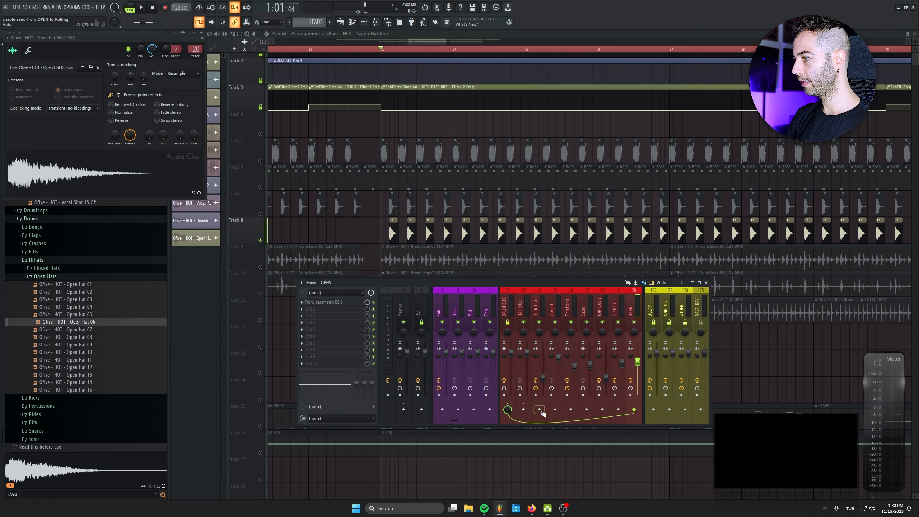
pyautogui.keyDown('ctrl'); pyautogui.click(524, 410); pyautogui.keyUp('ctrl')
# Add Fruity Reeverb 2 to the HAT BUS with the OZGUN DRUMS 2 preset and set its wet level to about 27%
pyautogui.click(526, 302)
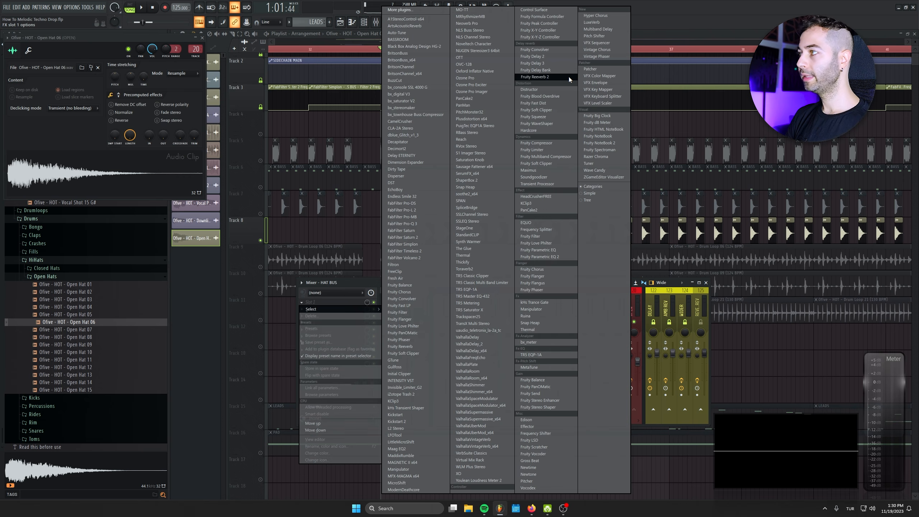
pyautogui.click(568, 77)
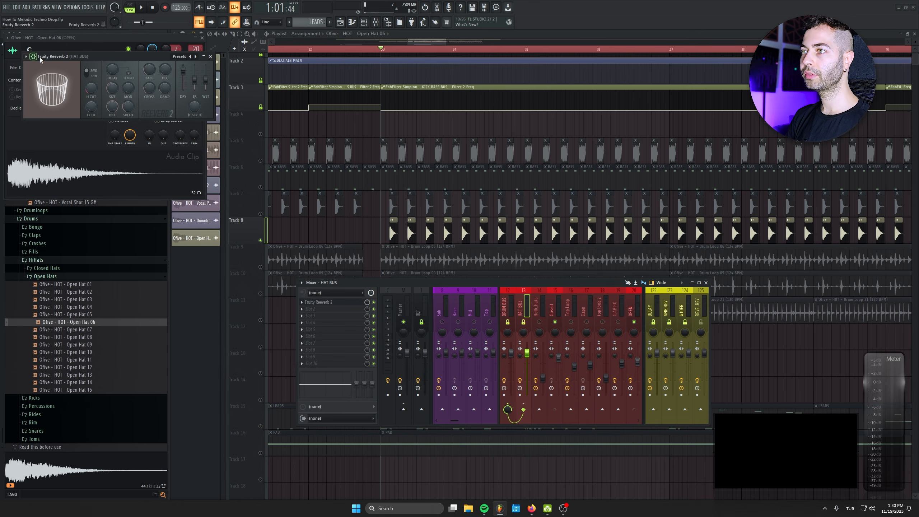
pyautogui.click(26, 57)
pyautogui.moveTo(29, 83)
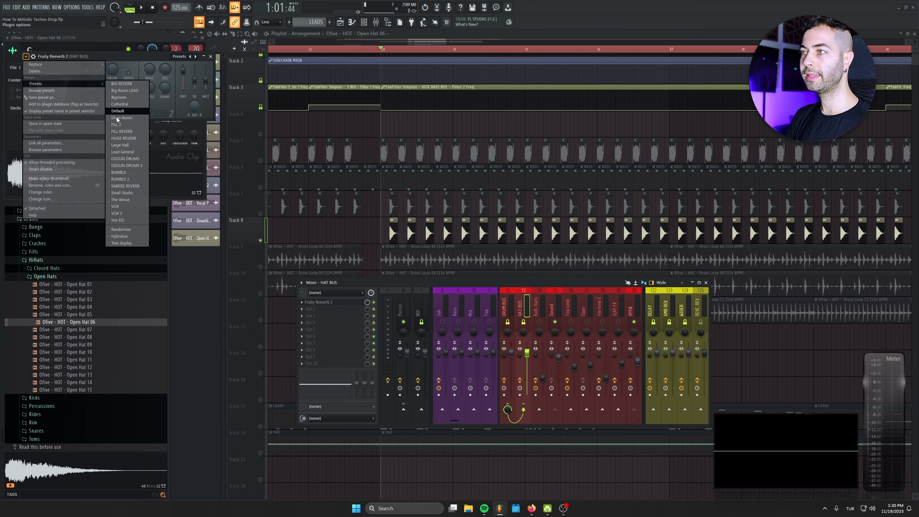
pyautogui.click(130, 166)
pyautogui.moveTo(140, 56); pyautogui.dragTo(193, 136)
pyautogui.press('space')
pyautogui.moveTo(258, 159); pyautogui.dragTo(258, 165)
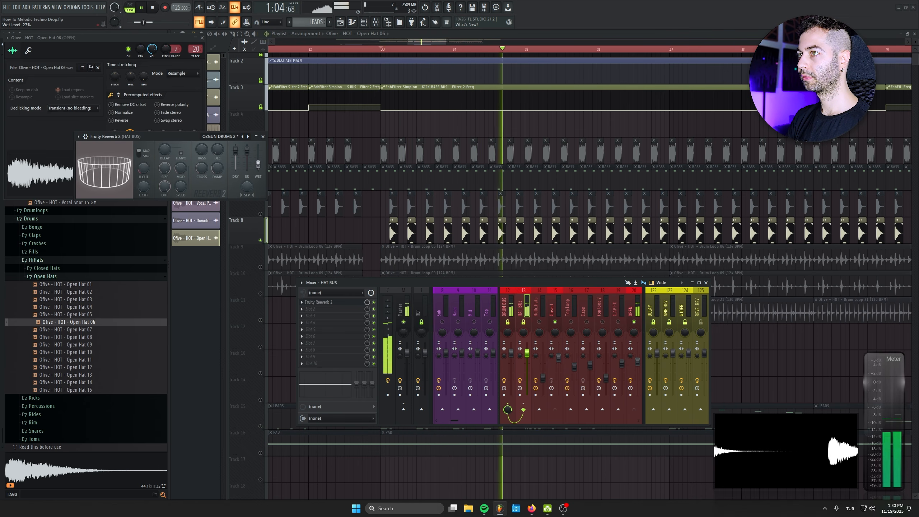
pyautogui.press('space')
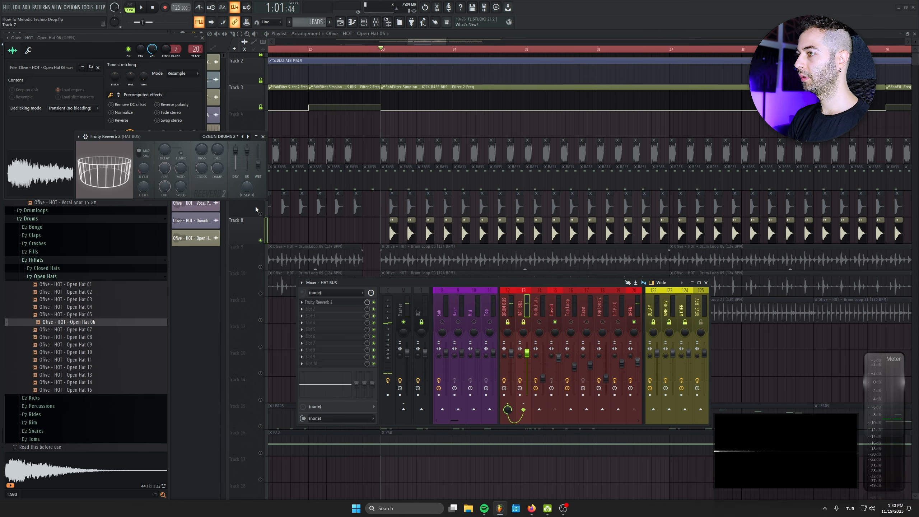
# Unmute Track 7 to play it together with the open hats, and restore all the other muted tracks
pyautogui.click(260, 214)
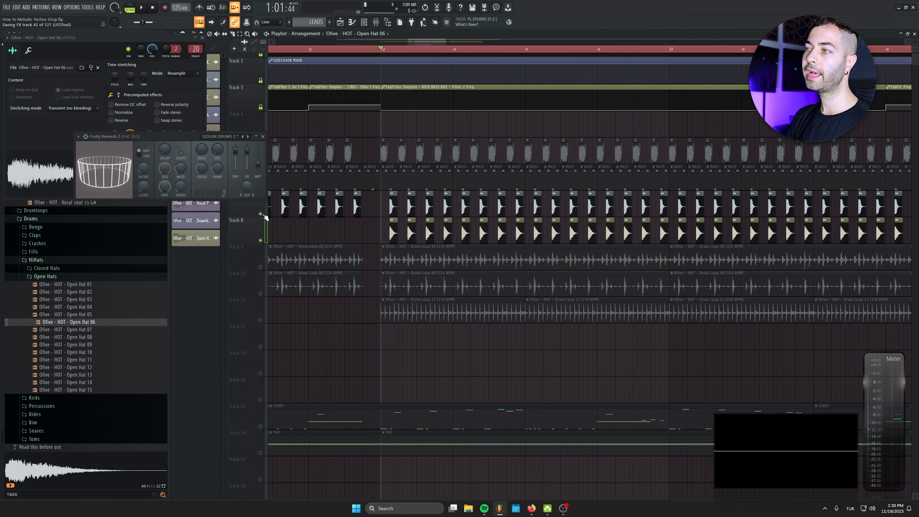
pyautogui.click(264, 136)
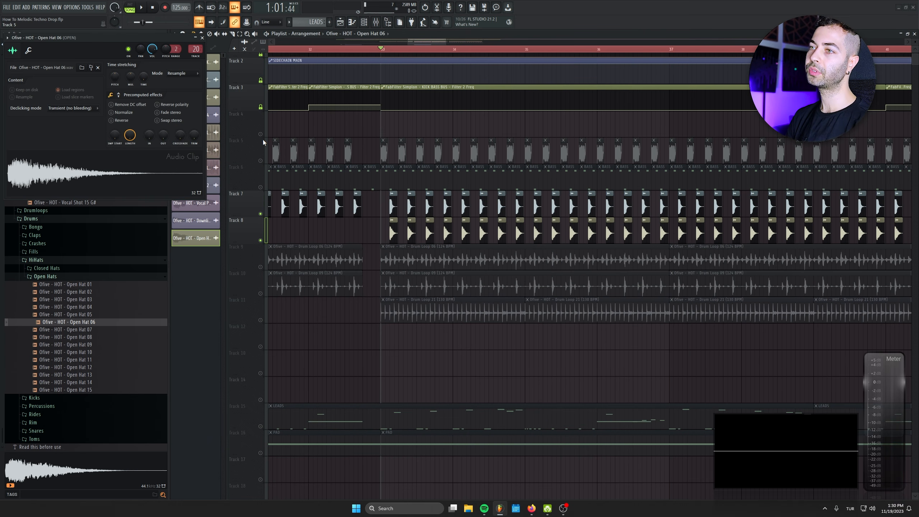
pyautogui.press('space')
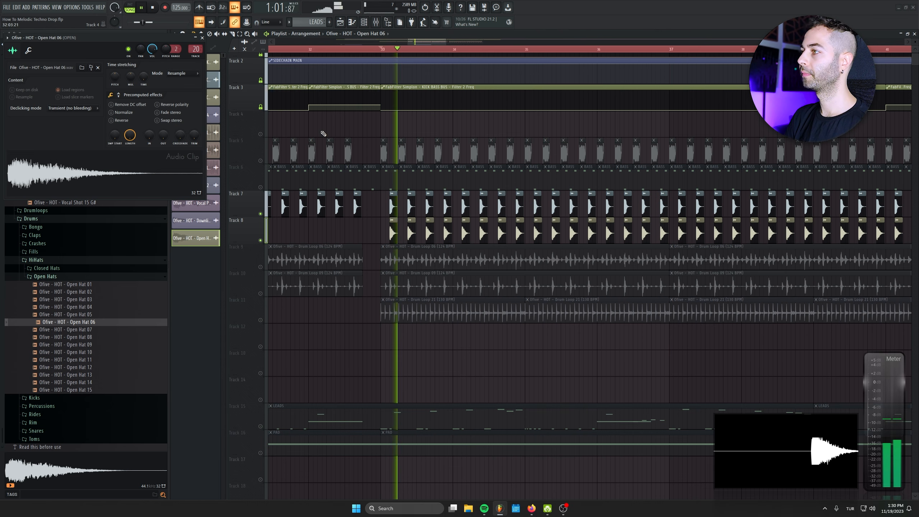
pyautogui.rightClick(260, 188)
pyautogui.rightClick(261, 187)
pyautogui.press('space')
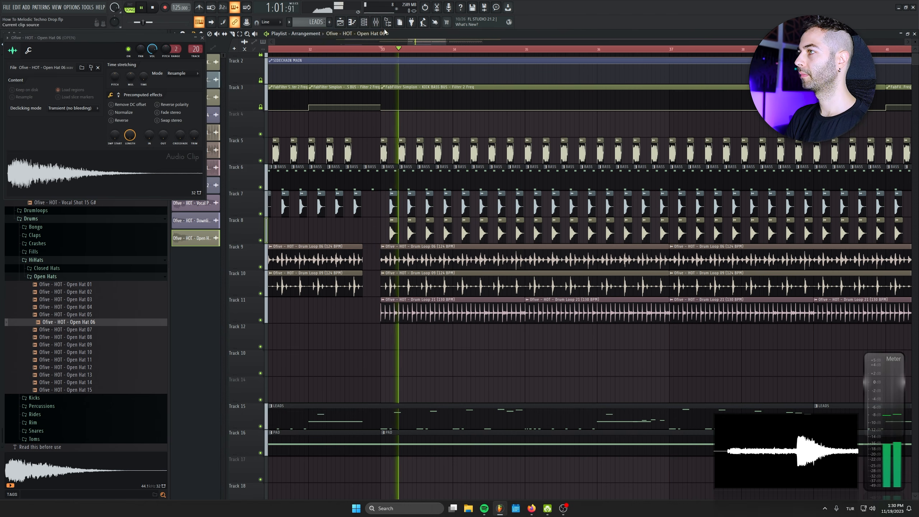
# Set the OPEN mixer track's volume to about 78% against the full mix, and close the sample settings and mixer windows
pyautogui.click(376, 22)
pyautogui.rightClick(634, 322)
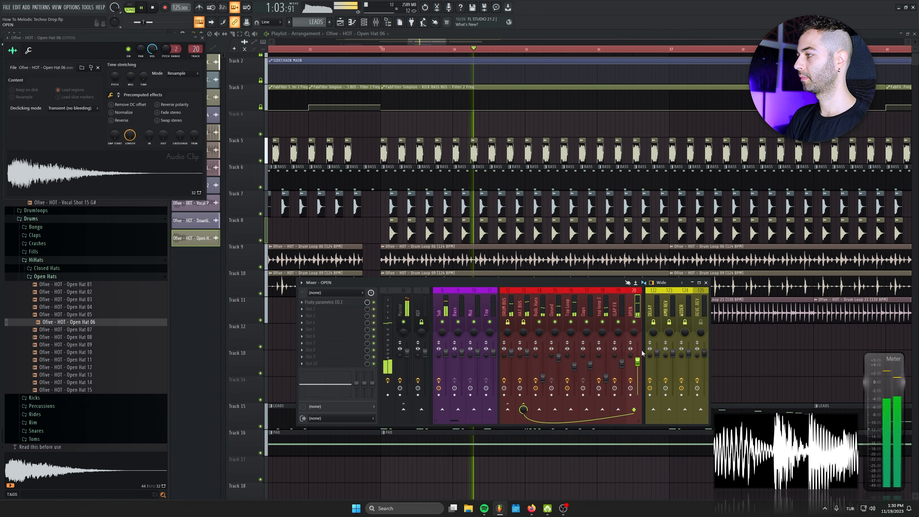
pyautogui.moveTo(638, 364); pyautogui.dragTo(640, 370)
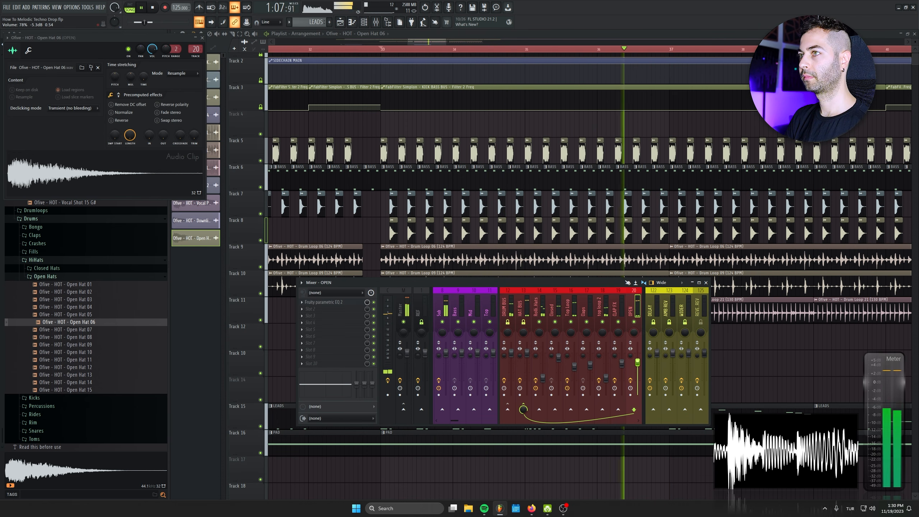
pyautogui.click(202, 37)
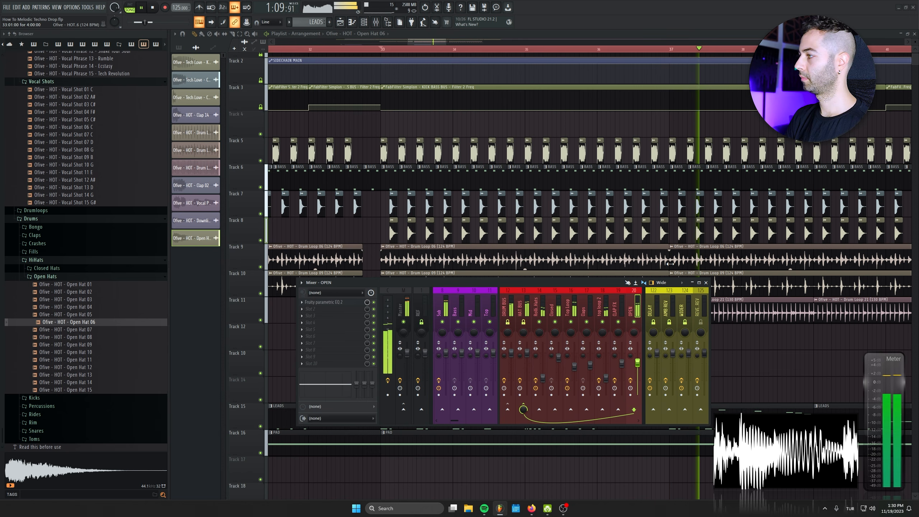
pyautogui.click(706, 283)
# Stop playback and audition the Reverse 05 G# sample from the pack's Reverses folder
pyautogui.scroll(-3, 422, 255)
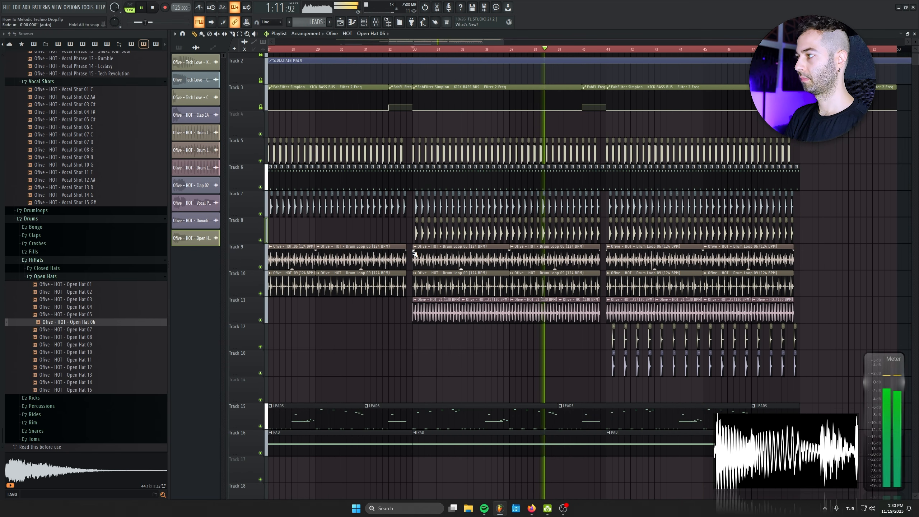
pyautogui.scroll(-2, 412, 253)
pyautogui.scroll(-1, 409, 246)
pyautogui.scroll(20, 105, 184)
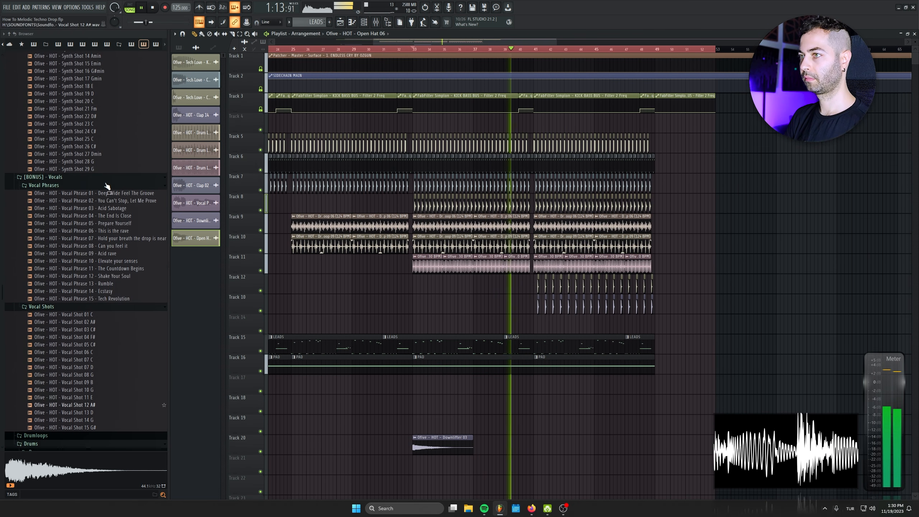
pyautogui.press('space')
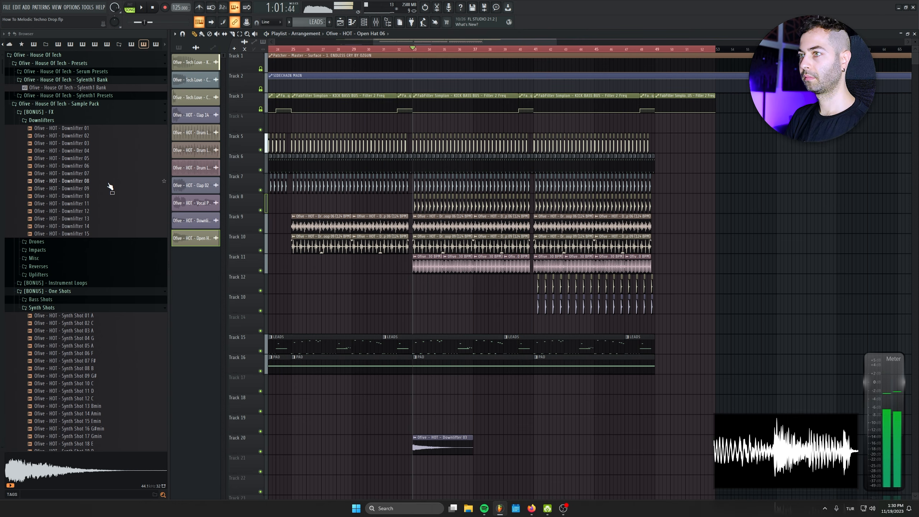
pyautogui.click(49, 268)
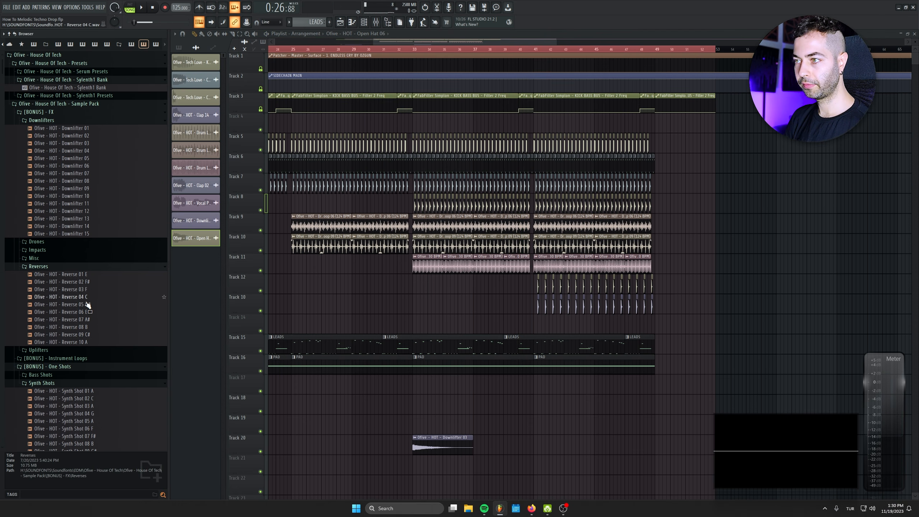
pyautogui.click(88, 306)
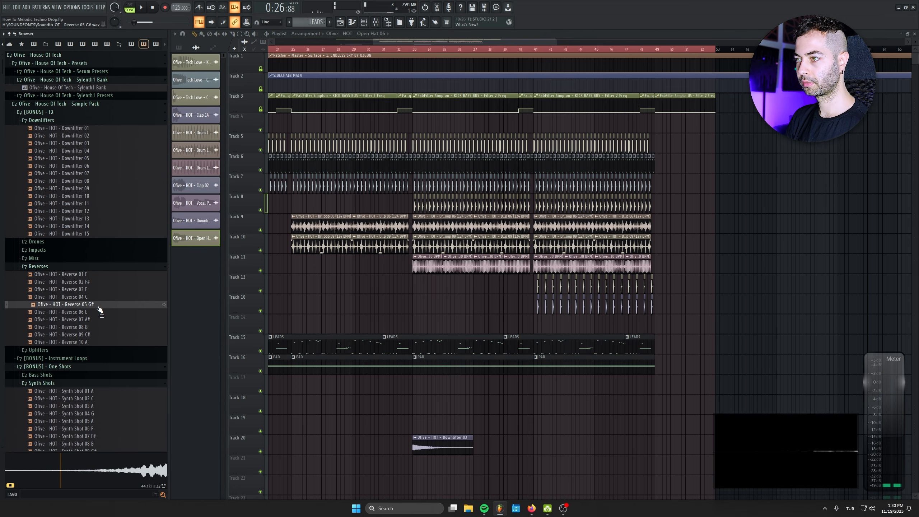
# Place Reverse 05 G# on Track 21 leading into bar 17, shift its pitch by -100 cents, and trim its end to bar 17
pyautogui.moveTo(98, 304); pyautogui.dragTo(353, 406)
pyautogui.moveTo(456, 357); pyautogui.dragTo(579, 265)
pyautogui.moveTo(342, 381); pyautogui.dragTo(312, 394)
pyautogui.moveTo(312, 393); pyautogui.dragTo(476, 359)
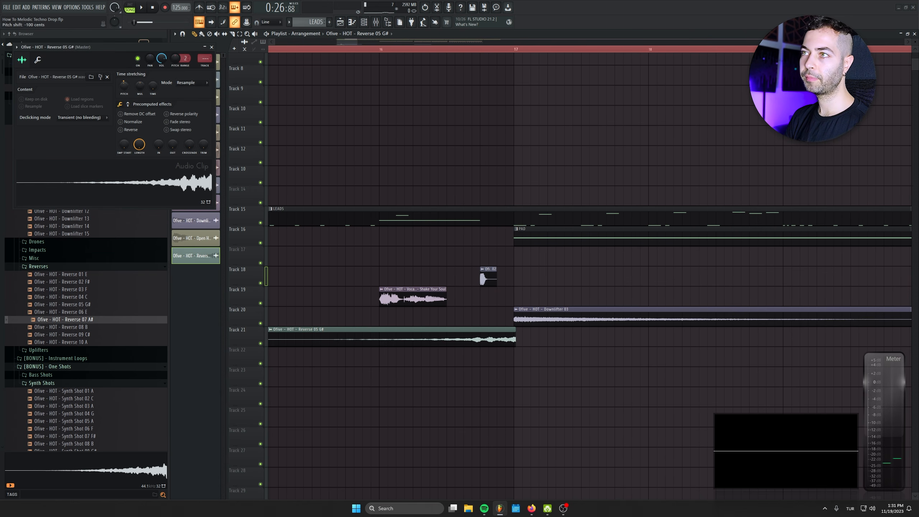
pyautogui.click(212, 47)
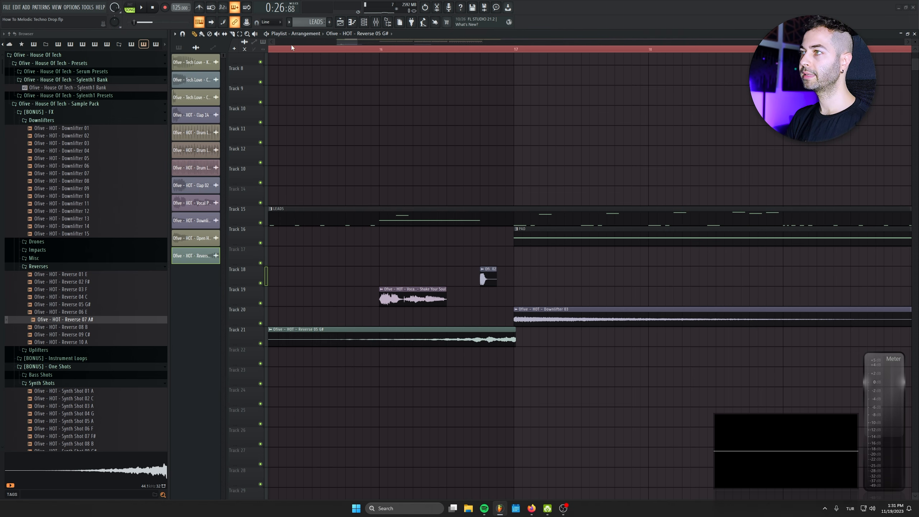
pyautogui.doubleClick(442, 218)
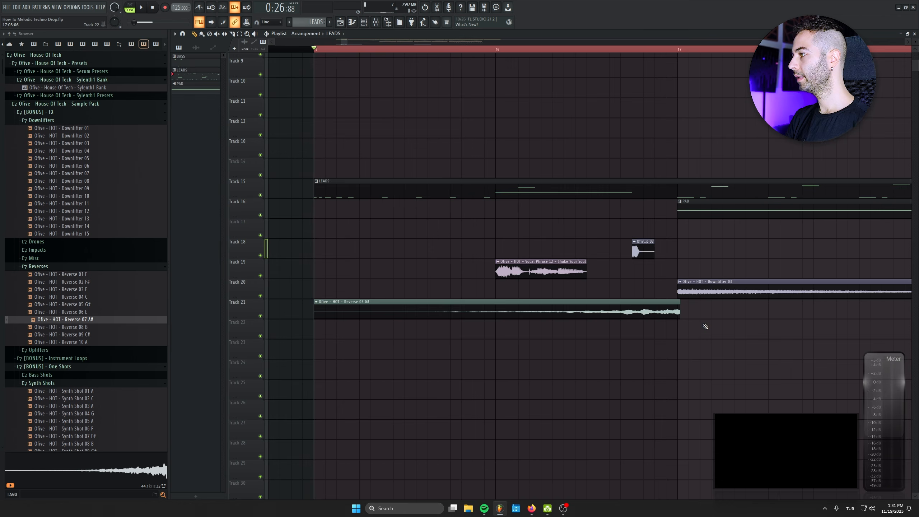
pyautogui.moveTo(660, 300); pyautogui.dragTo(646, 300)
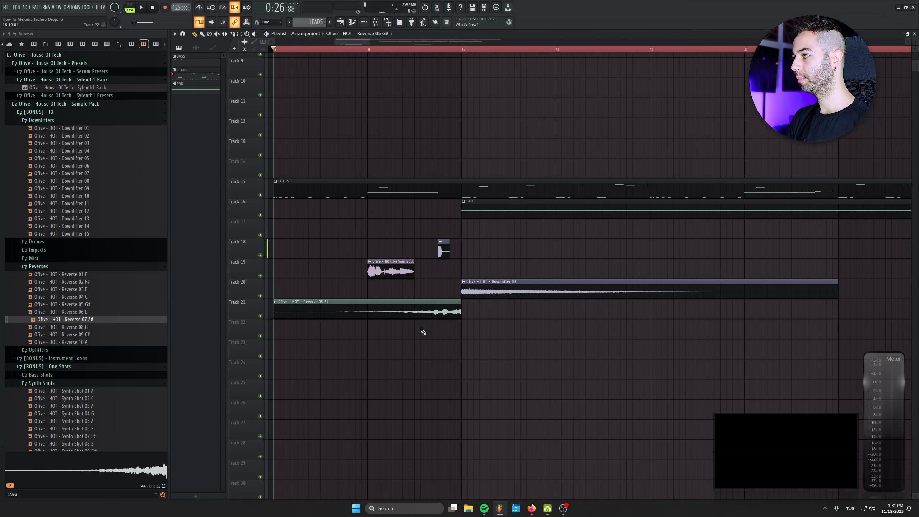
# Try a copy of the Reverse 05 G# clip on Track 21 leading into bar 25, and remove it during playback
pyautogui.scroll(-4, 424, 332)
pyautogui.moveTo(416, 310); pyautogui.dragTo(443, 340)
pyautogui.scroll(-2, 644, 308)
pyautogui.scroll(1, 465, 359)
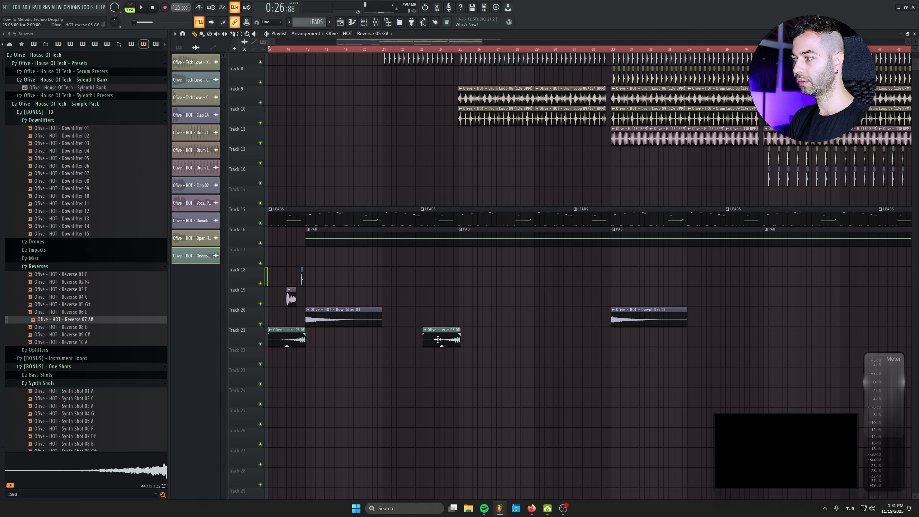
pyautogui.press('space')
pyautogui.rightClick(439, 337)
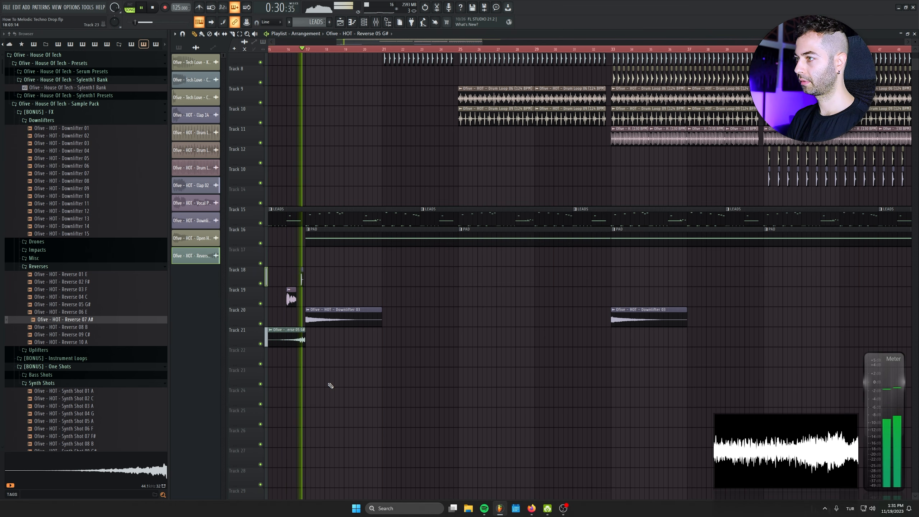
# Rearrange the Reverse 05 G# clips on Track 21 so that they lead into bars 25 and 41
pyautogui.click(596, 340)
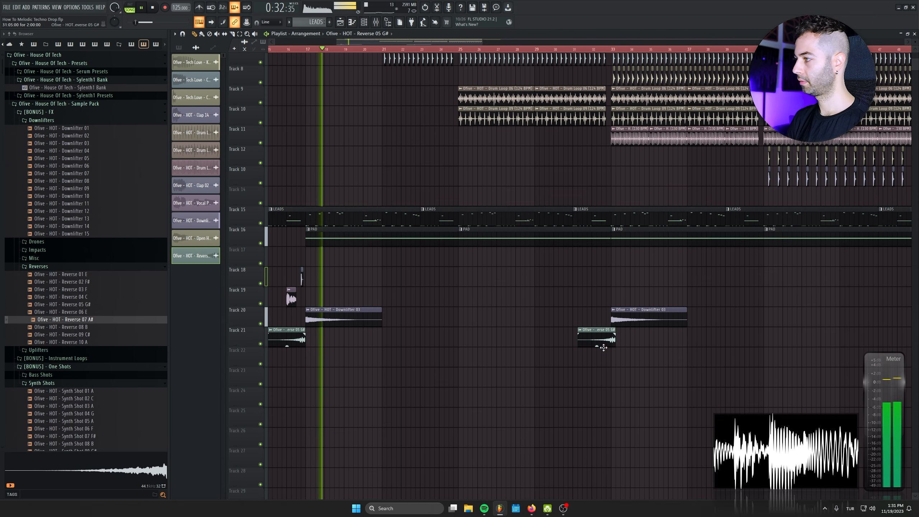
pyautogui.click(440, 338)
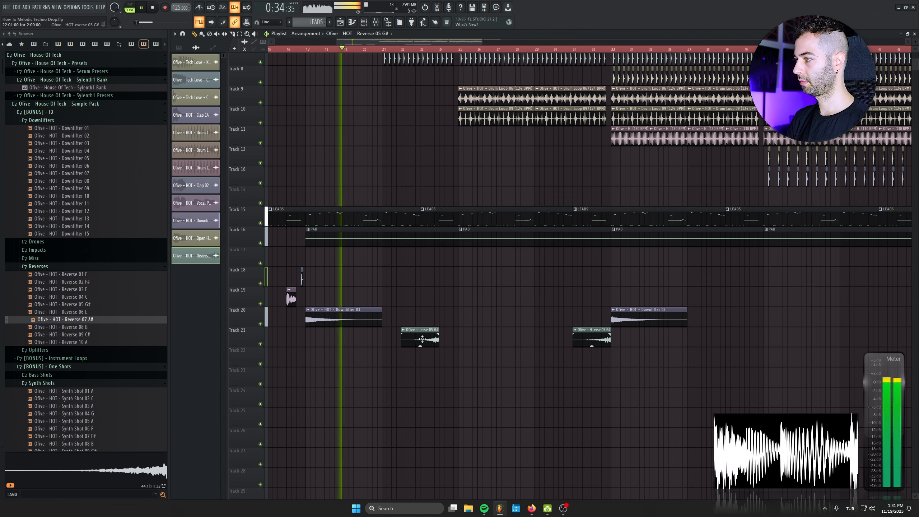
pyautogui.press('space')
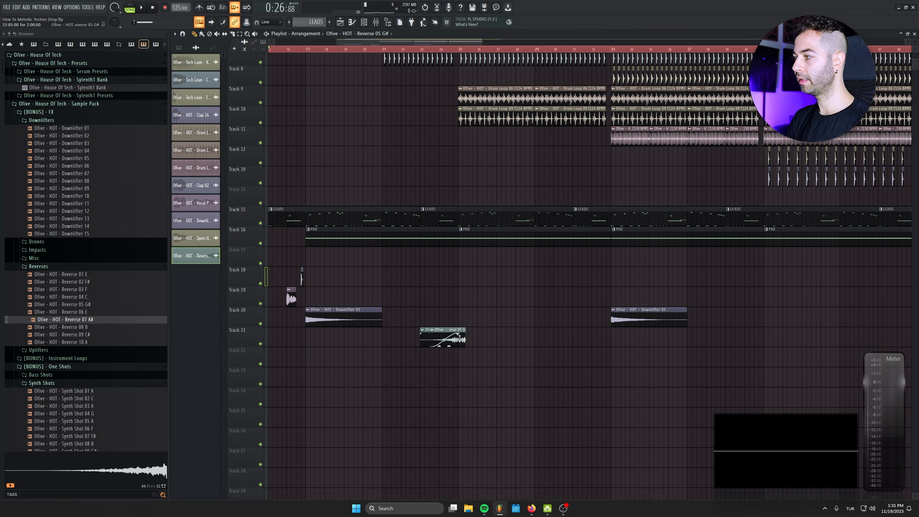
pyautogui.scroll(-3, 622, 342)
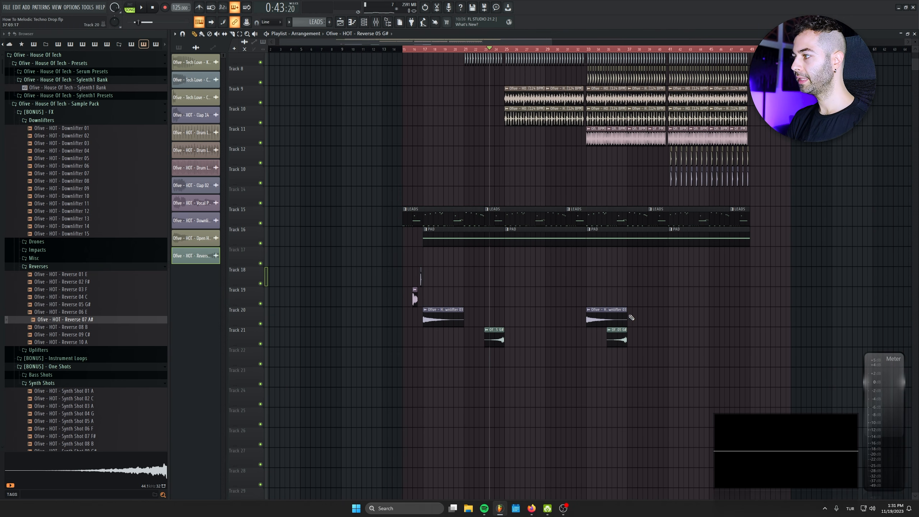
pyautogui.moveTo(628, 340); pyautogui.dragTo(498, 344)
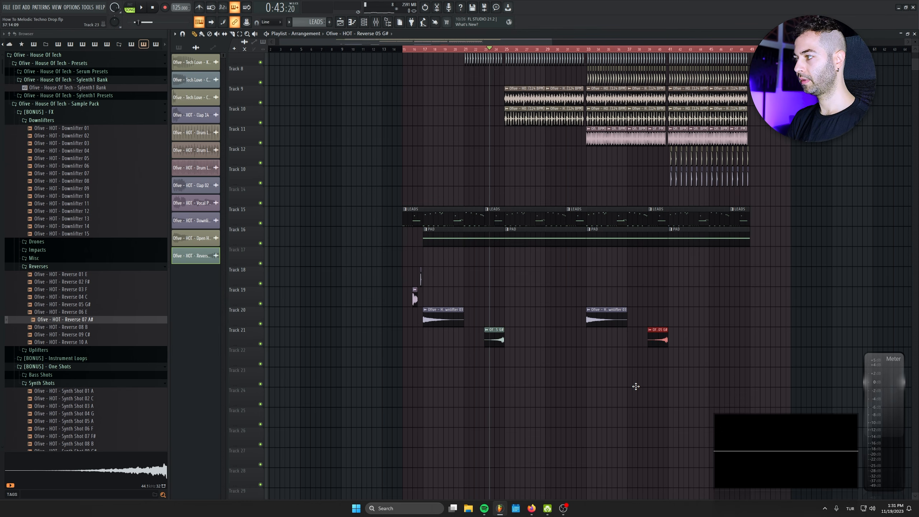
# Solo Track 15 with the LEADS pattern and put the playhead just after the start of bar 17
pyautogui.scroll(4, 460, 305)
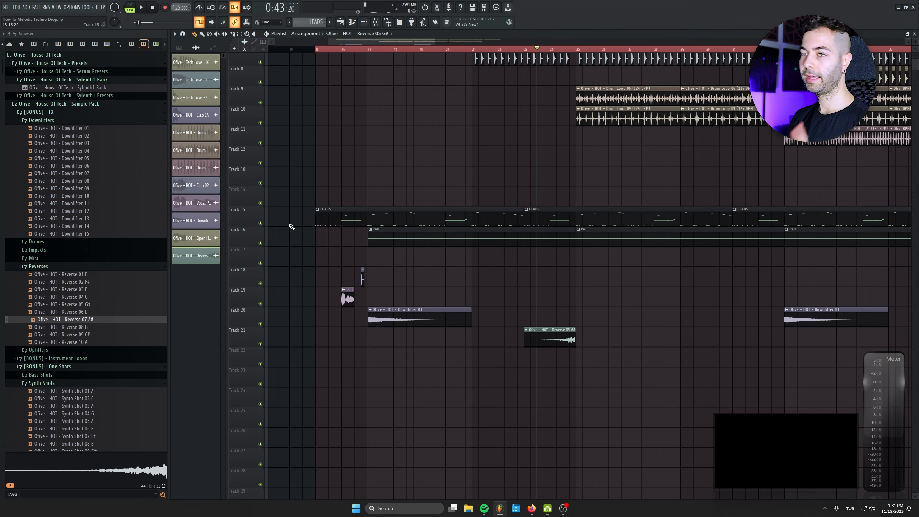
pyautogui.rightClick(260, 223)
pyautogui.keyDown('ctrl'); pyautogui.rightClick(339, 216); pyautogui.keyUp('ctrl')
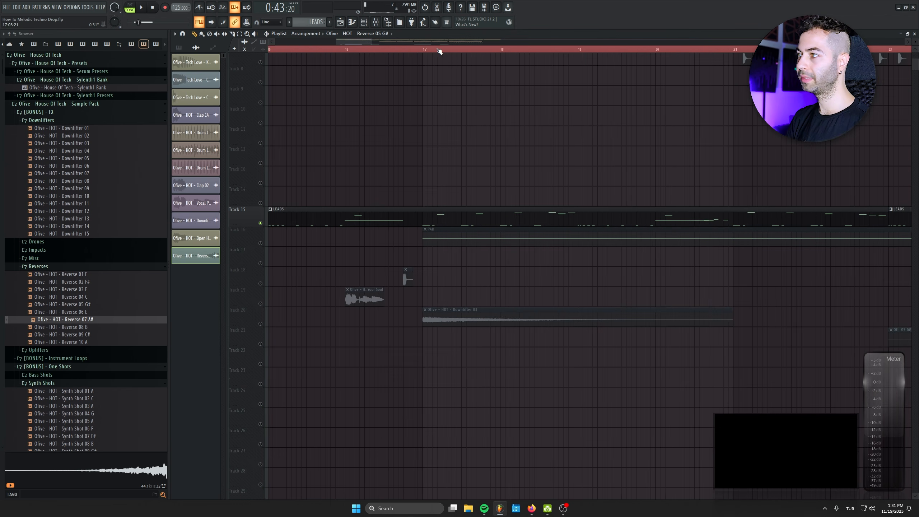
pyautogui.click(378, 23)
pyautogui.click(439, 51)
# Send the DROP LD mixer track to REVERSE REV and open the Edison recorder on REVERSE REV
pyautogui.click(376, 22)
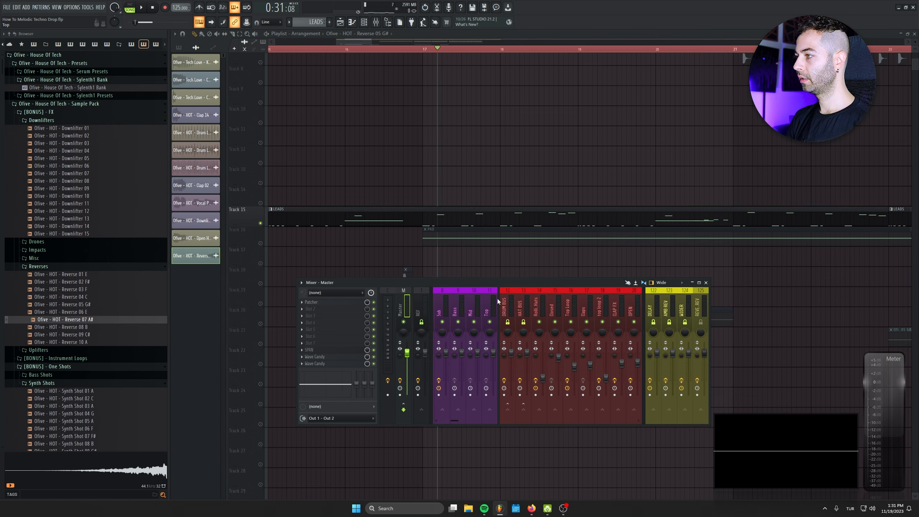
pyautogui.scroll(-10, 497, 299)
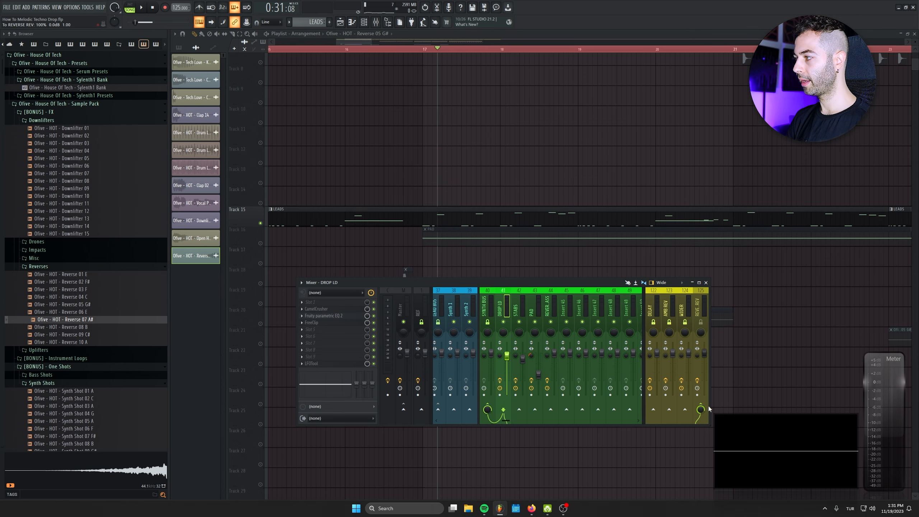
pyautogui.click(696, 310)
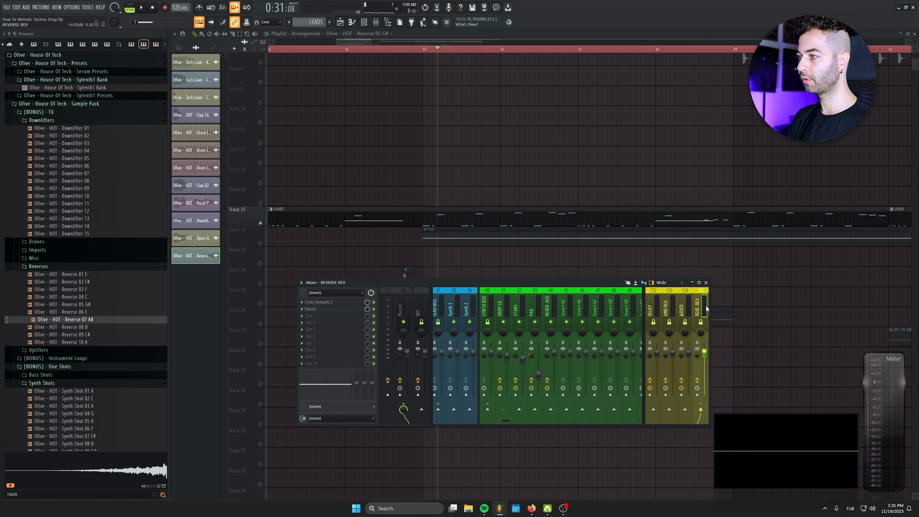
pyautogui.click(311, 309)
pyautogui.moveTo(294, 220); pyautogui.dragTo(509, 228)
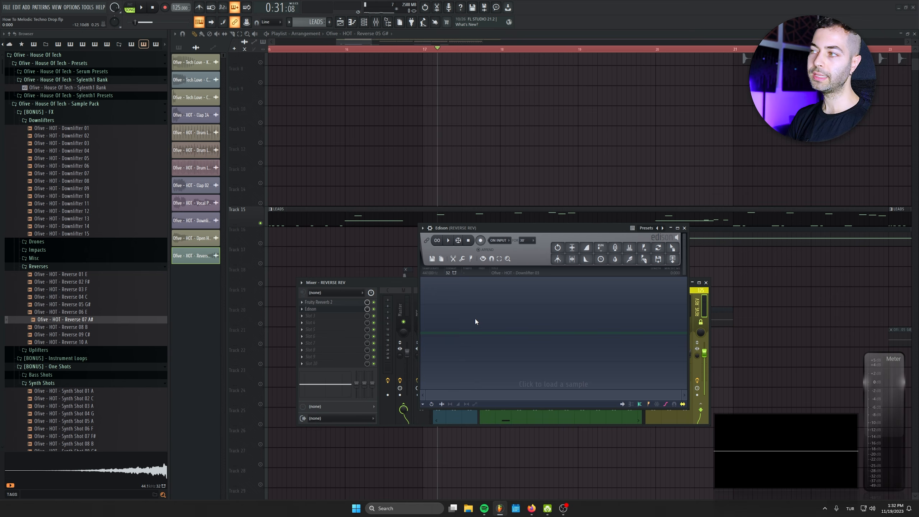
pyautogui.moveTo(499, 229); pyautogui.dragTo(486, 218)
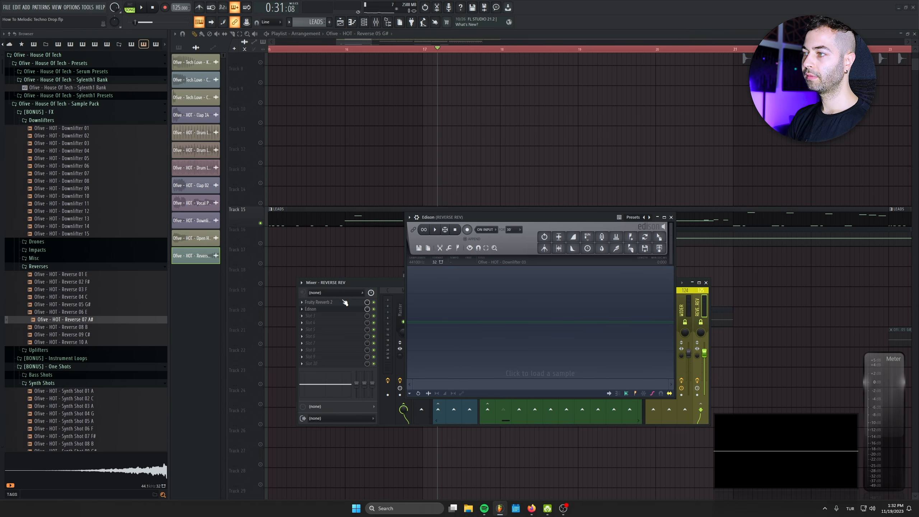
# Check the Fruity Reeverb 2 settings on REVERSE REV, and record the reverb tail of a short lead playback into Edison
pyautogui.click(342, 302)
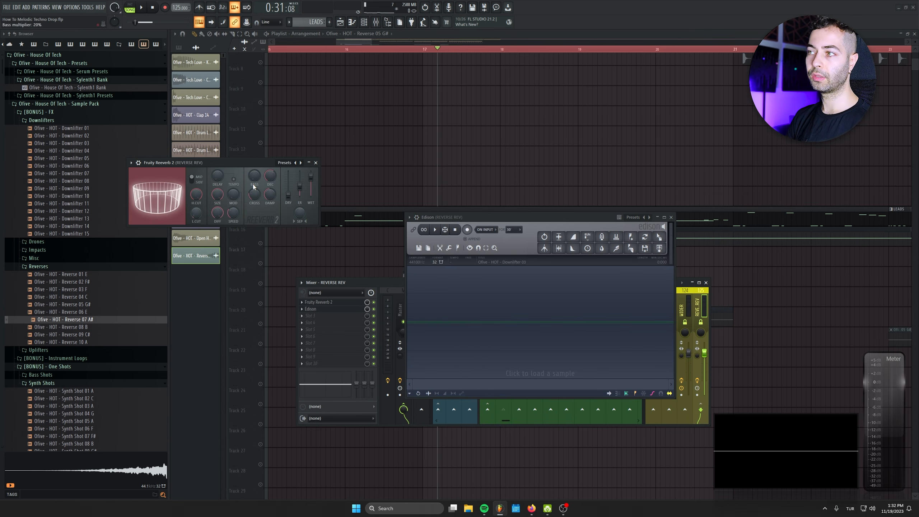
pyautogui.click(315, 163)
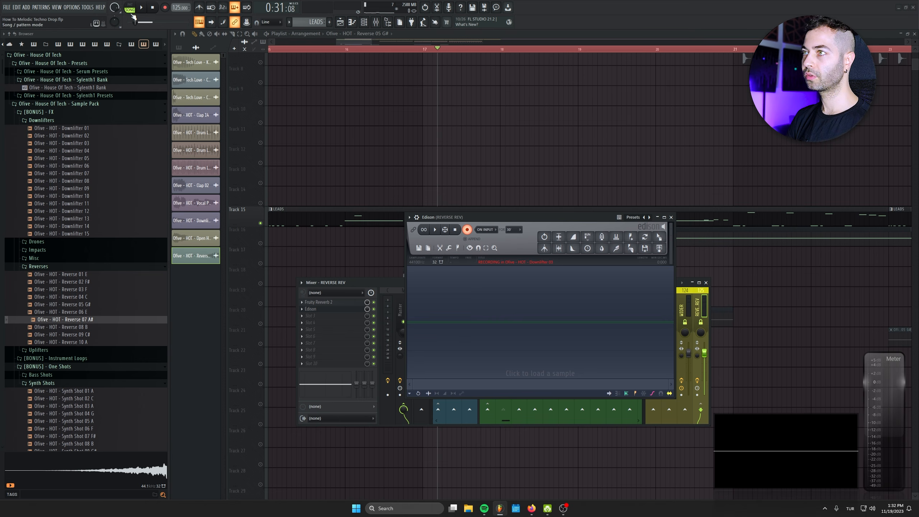
pyautogui.click(144, 8)
pyautogui.click(152, 8)
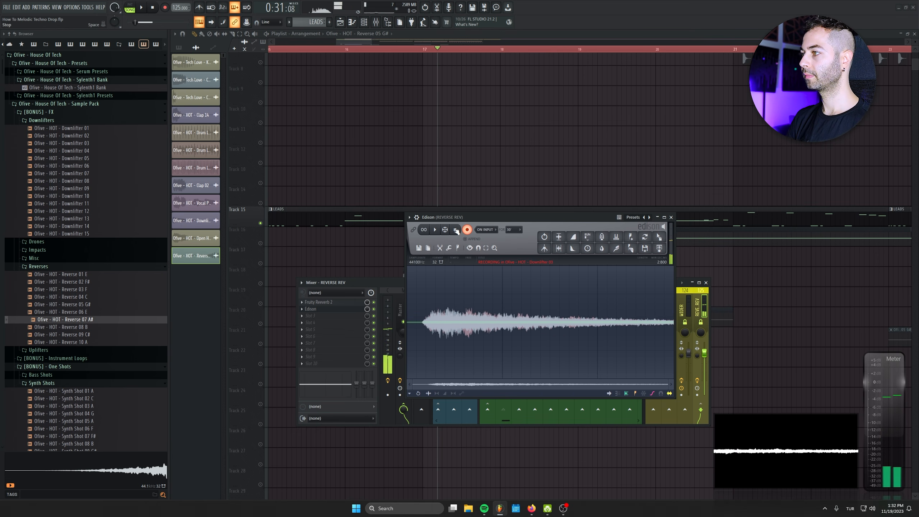
pyautogui.click(456, 230)
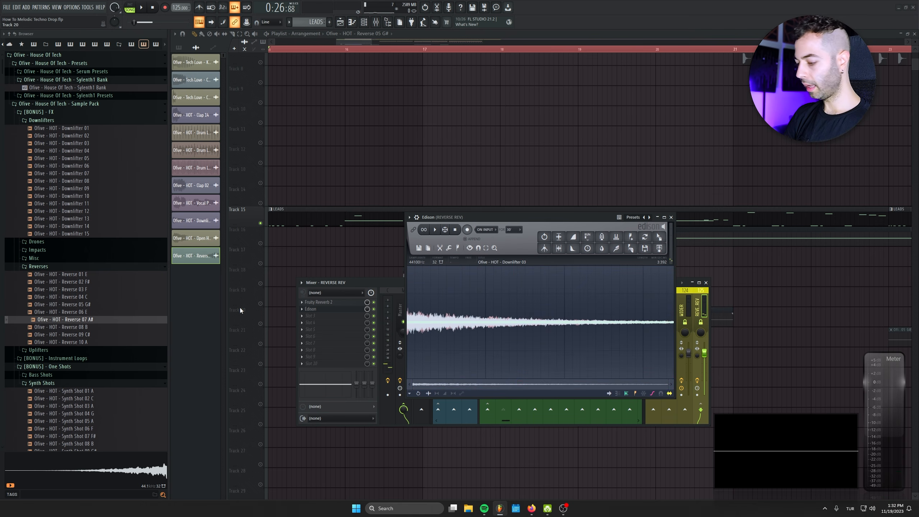
# Reverse, normalize and fade in the Edison recording, and place it on Track 21 so that it ends at bar 17
pyautogui.hotkey('ctrl', 'y')
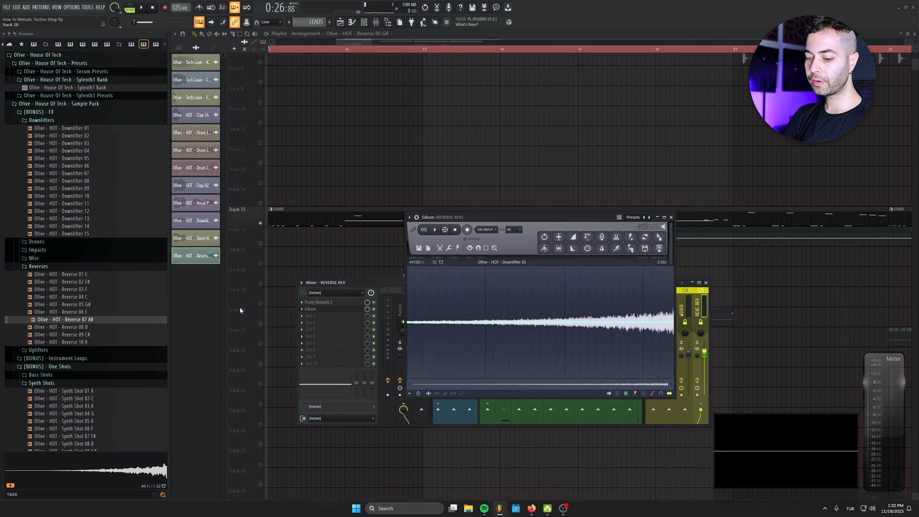
pyautogui.hotkey('ctrl', 'n')
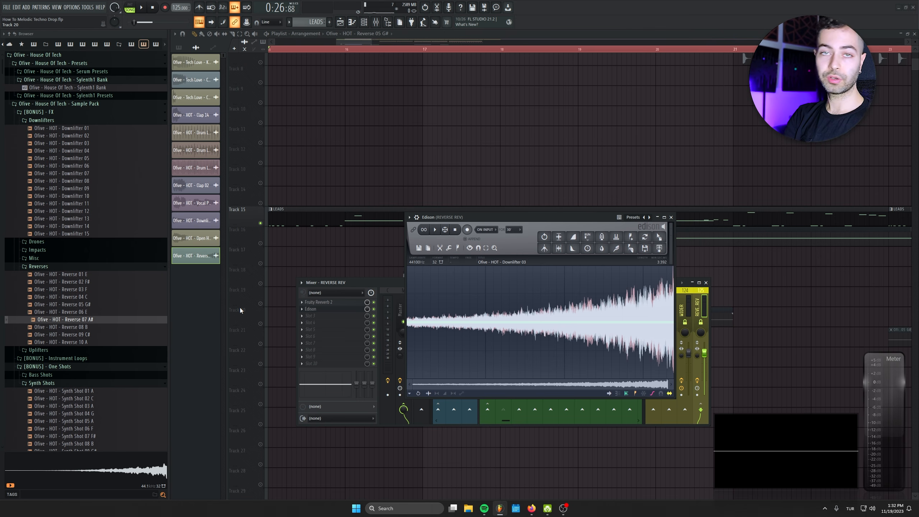
pyautogui.hotkey('ctrl', 'i')
pyautogui.moveTo(667, 242); pyautogui.dragTo(263, 345)
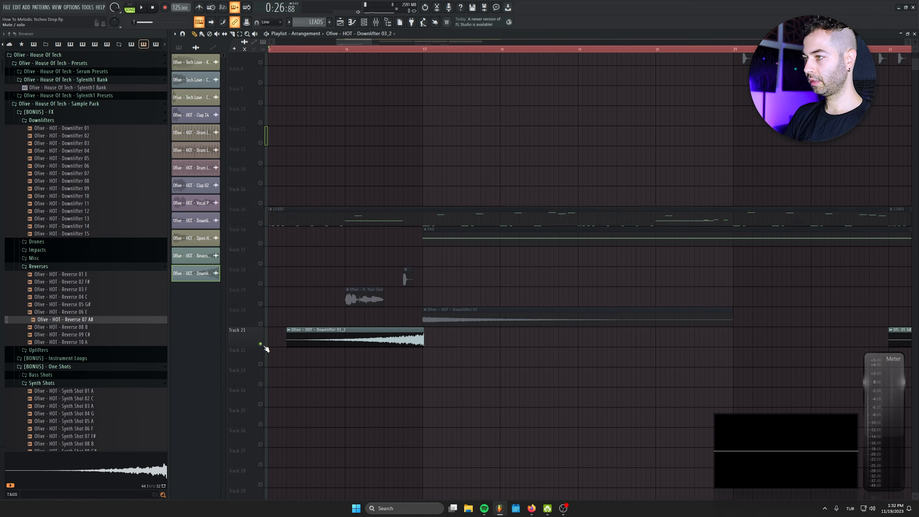
# Restore all muted playlist tracks, revisit DROP LD's send to REVERSE REV, and close the mixer
pyautogui.click(376, 22)
pyautogui.click(699, 324)
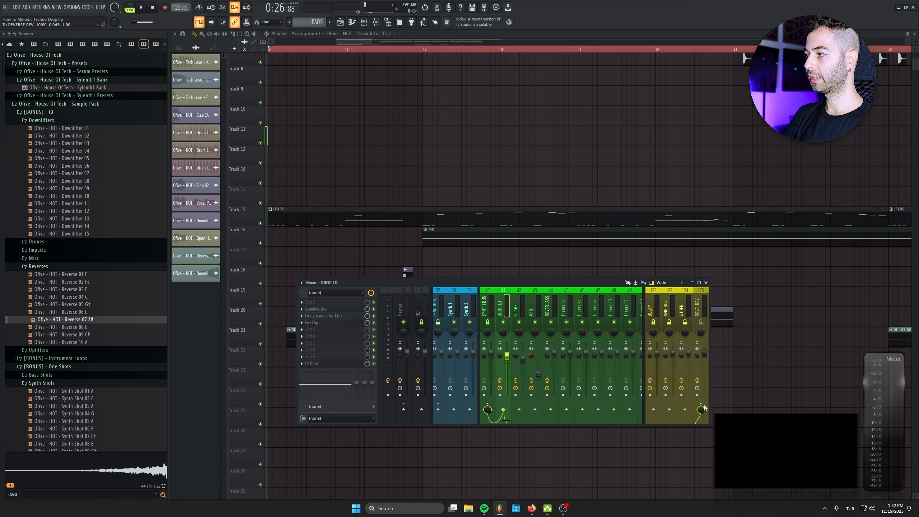
pyautogui.click(706, 283)
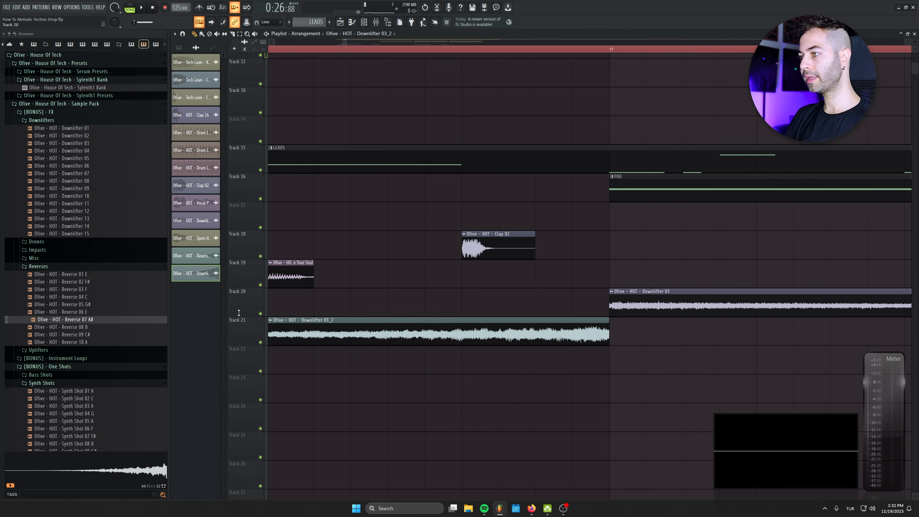
# Move the playlist track holding the reversed reverb clip up to Track 15, directly above LEADS
pyautogui.moveTo(271, 328); pyautogui.dragTo(246, 161)
pyautogui.scroll(-7, 420, 196)
pyautogui.moveTo(383, 174); pyautogui.dragTo(444, 248)
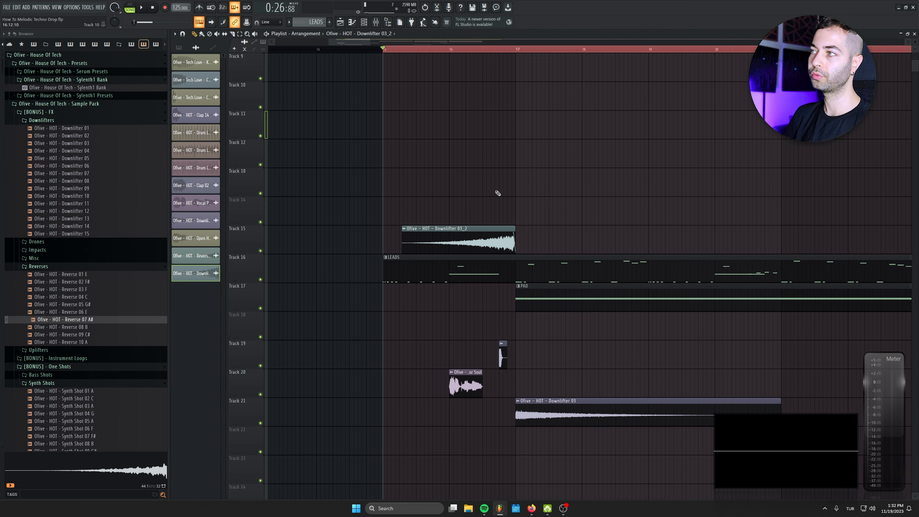
# Set the reversed reverb clip's channel volume to about 31% while playing the transition into bar 17
pyautogui.press('space')
pyautogui.doubleClick(465, 228)
pyautogui.moveTo(171, 68); pyautogui.dragTo(170, 105)
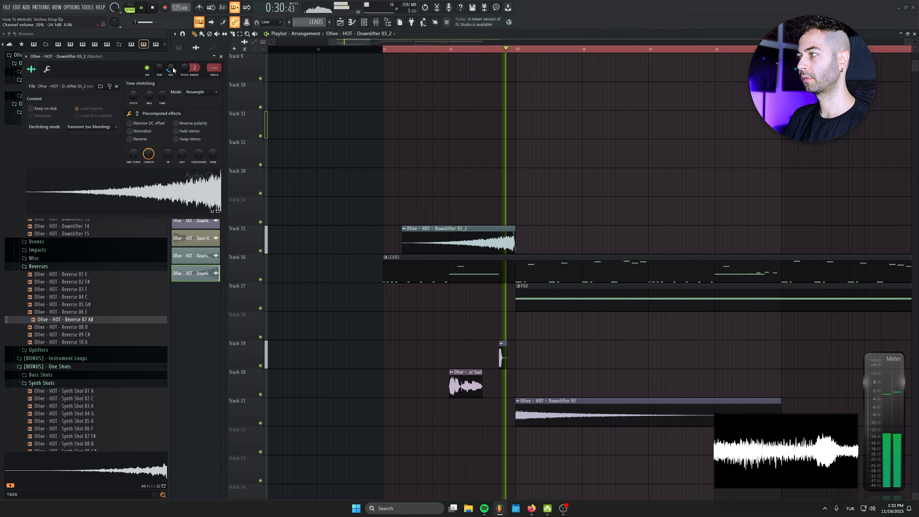
pyautogui.moveTo(173, 70); pyautogui.dragTo(173, 63)
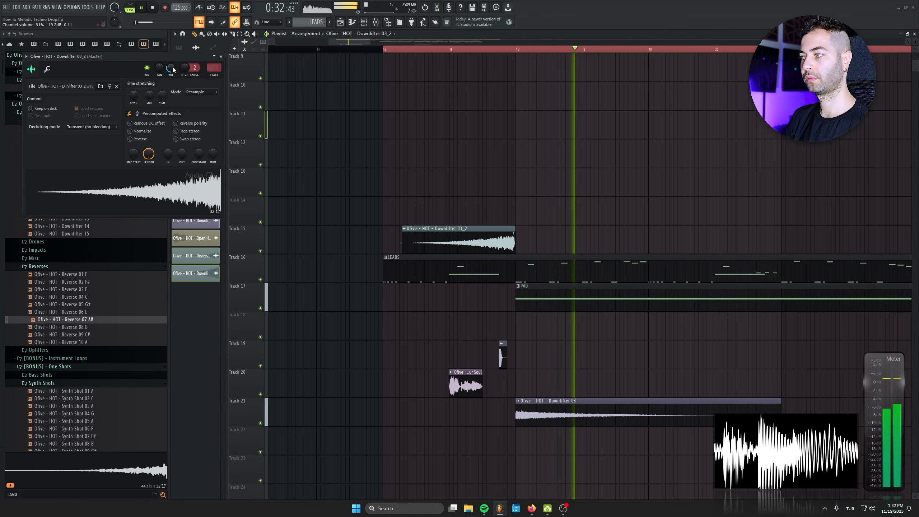
# Move the reversed reverb clip up to Track 14 and duplicate it along the arrangement, with the last copy ending at bar 49
pyautogui.scroll(-6, 430, 239)
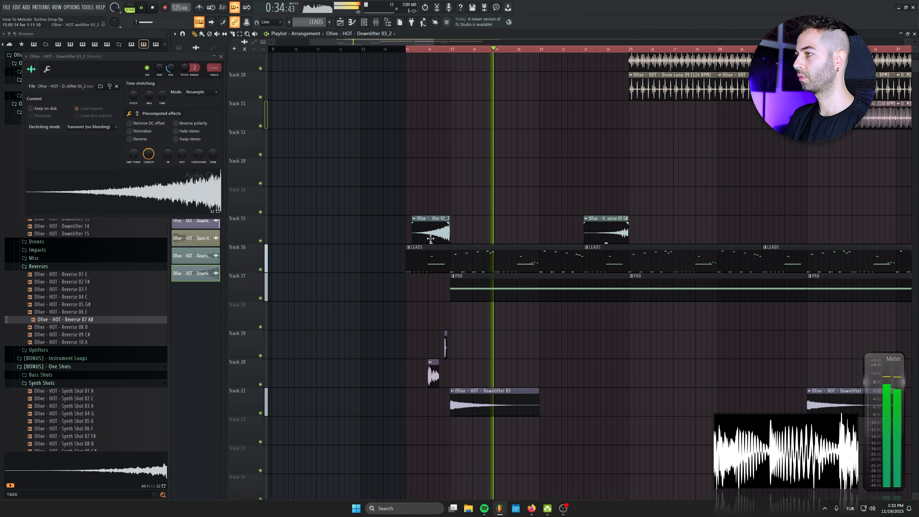
pyautogui.moveTo(430, 238); pyautogui.dragTo(698, 202)
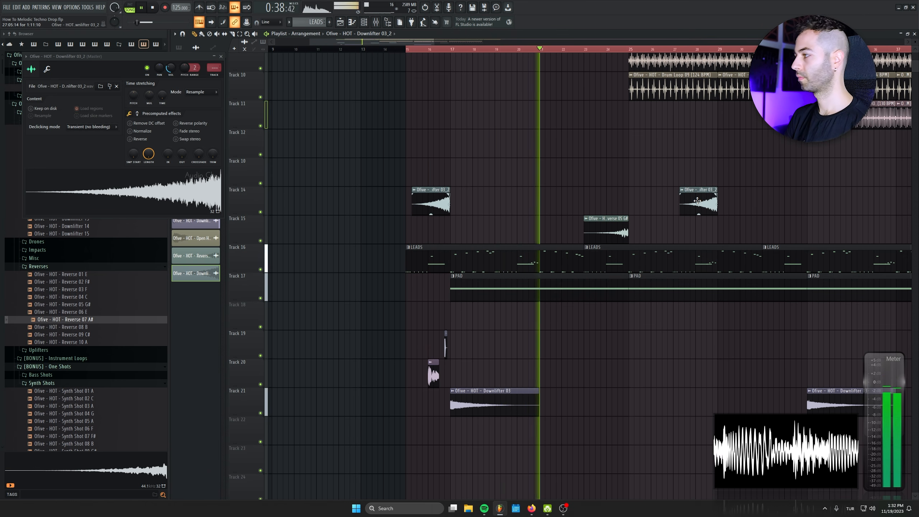
pyautogui.moveTo(459, 204); pyautogui.dragTo(355, 207)
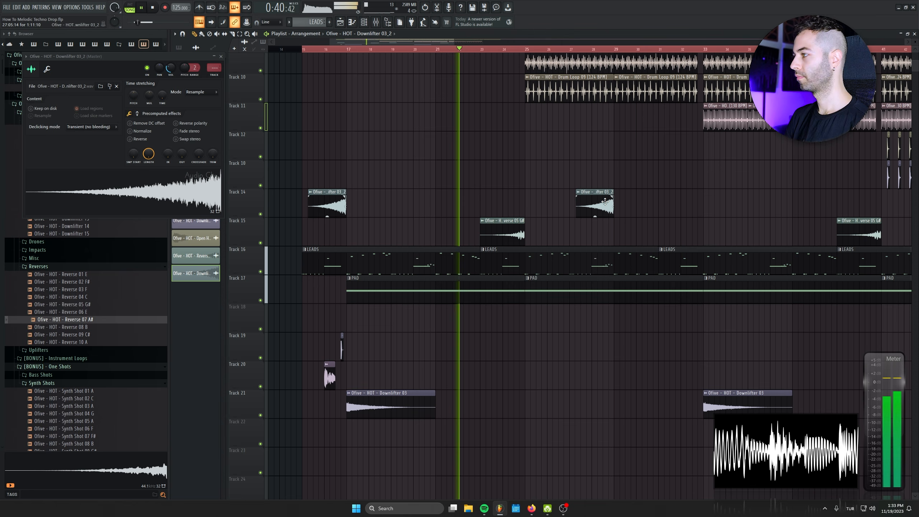
pyautogui.moveTo(650, 203); pyautogui.dragTo(322, 209)
pyautogui.scroll(-2, 369, 211)
pyautogui.hotkey('ctrl', 'b')
pyautogui.moveTo(567, 208); pyautogui.dragTo(534, 220)
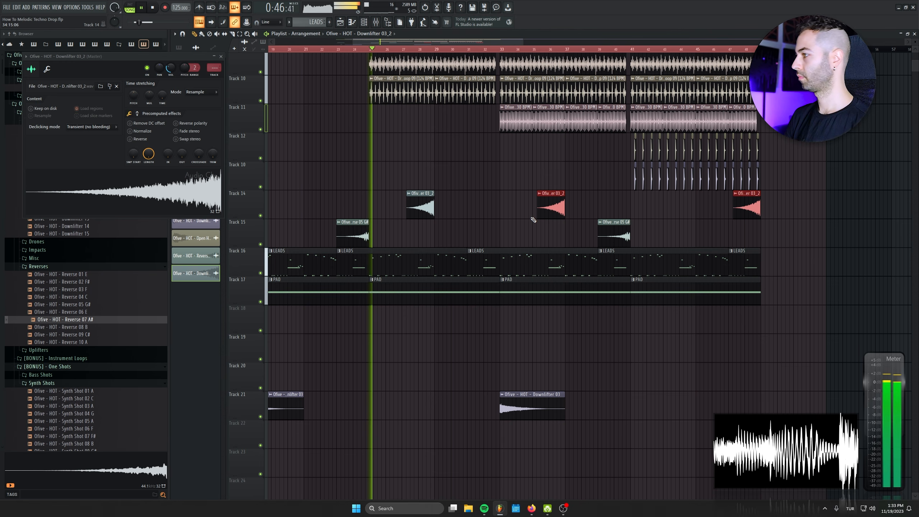
pyautogui.moveTo(558, 215); pyautogui.dragTo(636, 211)
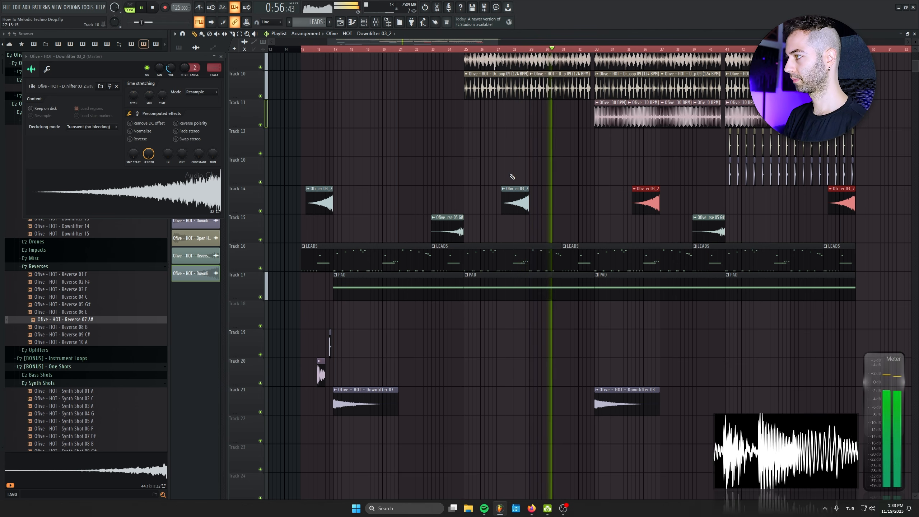
# Replace the Track 14 reversed reverb copy before bar 29 with one leading into bar 33
pyautogui.rightClick(515, 201)
pyautogui.click(572, 205)
pyautogui.scroll(3, 587, 208)
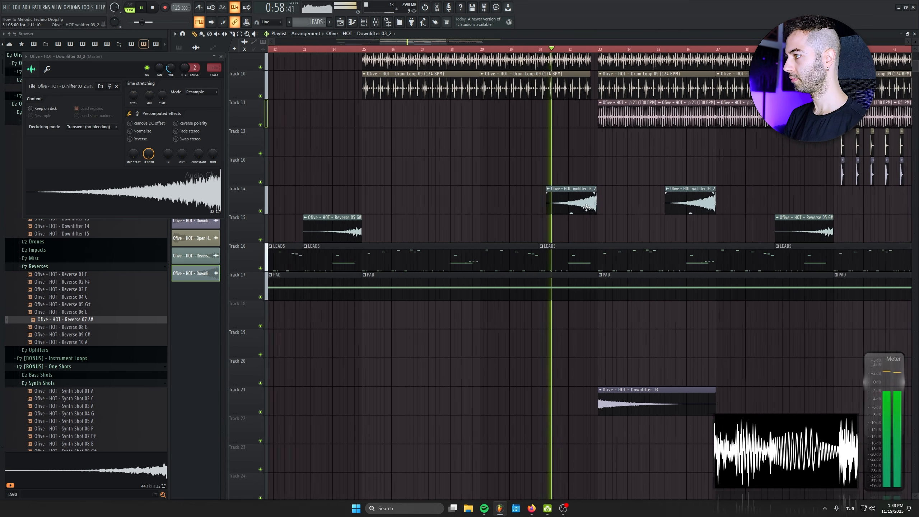
pyautogui.scroll(-4, 576, 209)
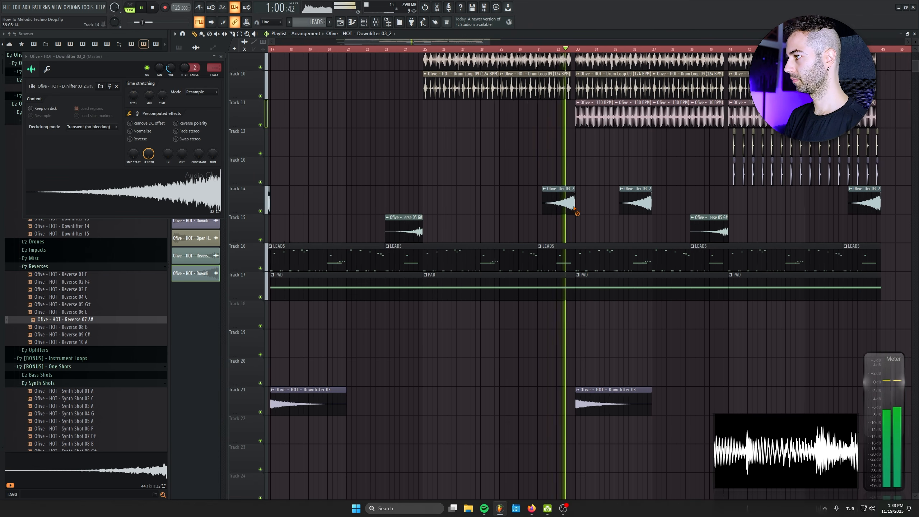
# Align the reversed reverb clip's end with bar 33, delete the extra copy before bar 37, and close its channel settings
pyautogui.rightClick(574, 208)
pyautogui.moveTo(541, 204); pyautogui.dragTo(546, 204)
pyautogui.rightClick(636, 202)
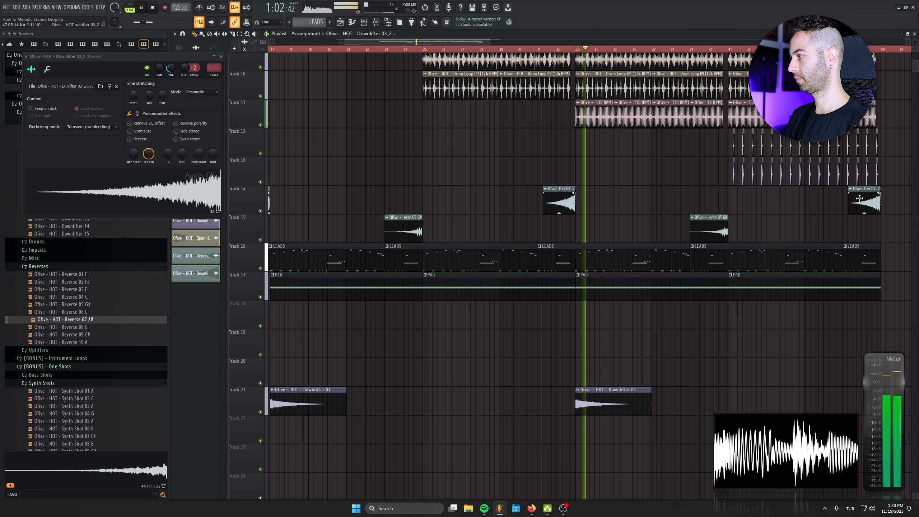
pyautogui.scroll(-4, 847, 199)
pyautogui.scroll(-2, 779, 276)
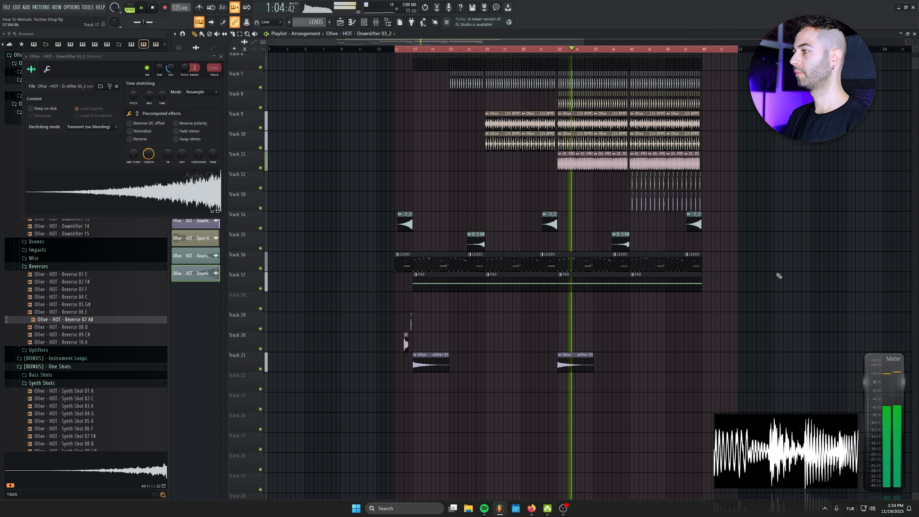
pyautogui.scroll(-2, 778, 274)
pyautogui.click(221, 57)
pyautogui.click(819, 185)
pyautogui.rightClick(820, 185)
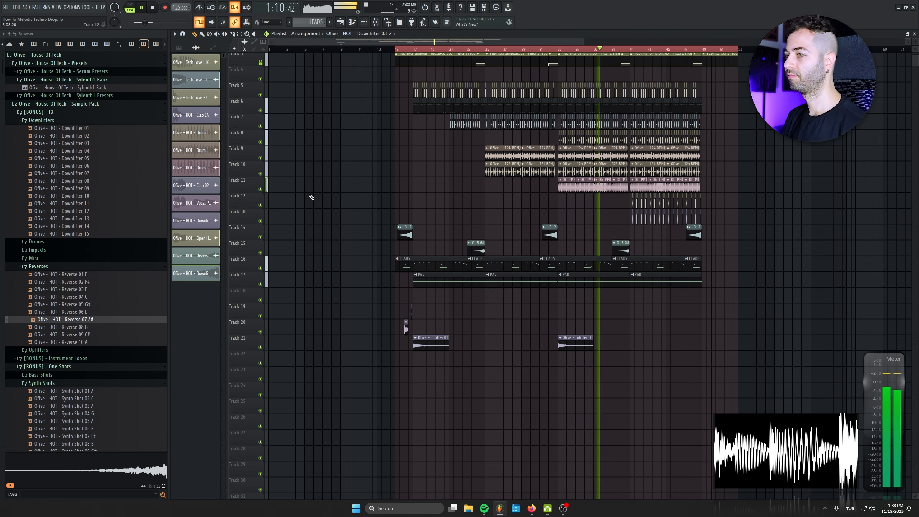
# Add the Uplifter 03 sample on Track 22 leading into bar 33, with its start aligned to bar 25
pyautogui.click(51, 350)
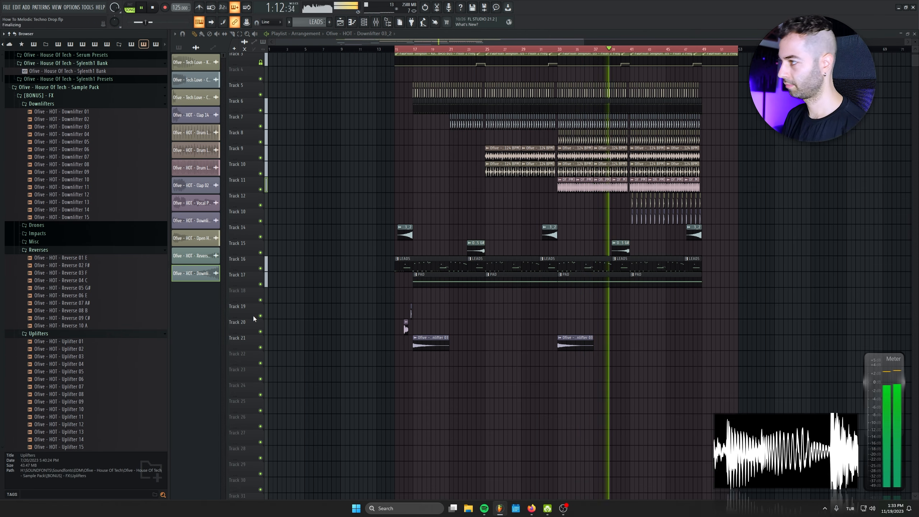
pyautogui.press('space')
pyautogui.moveTo(58, 356); pyautogui.dragTo(487, 358)
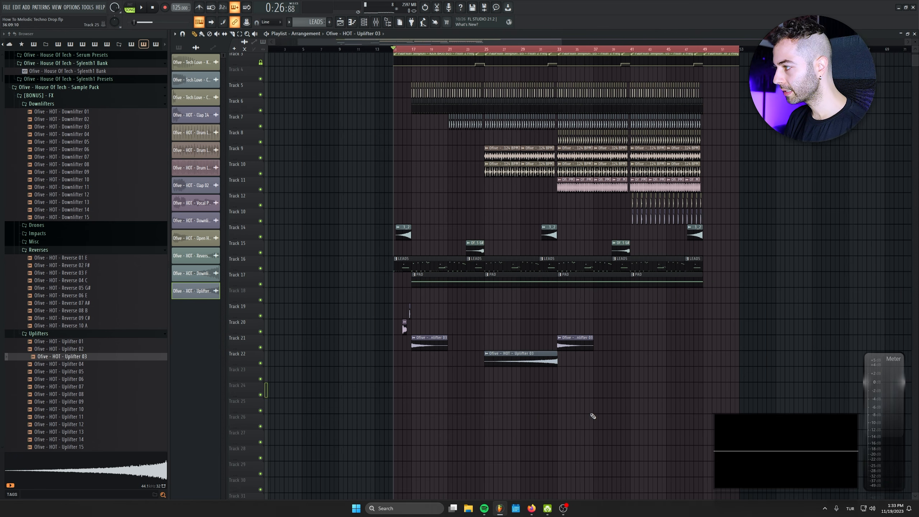
pyautogui.scroll(8, 565, 402)
pyautogui.moveTo(620, 355); pyautogui.dragTo(635, 354)
pyautogui.scroll(-10, 564, 380)
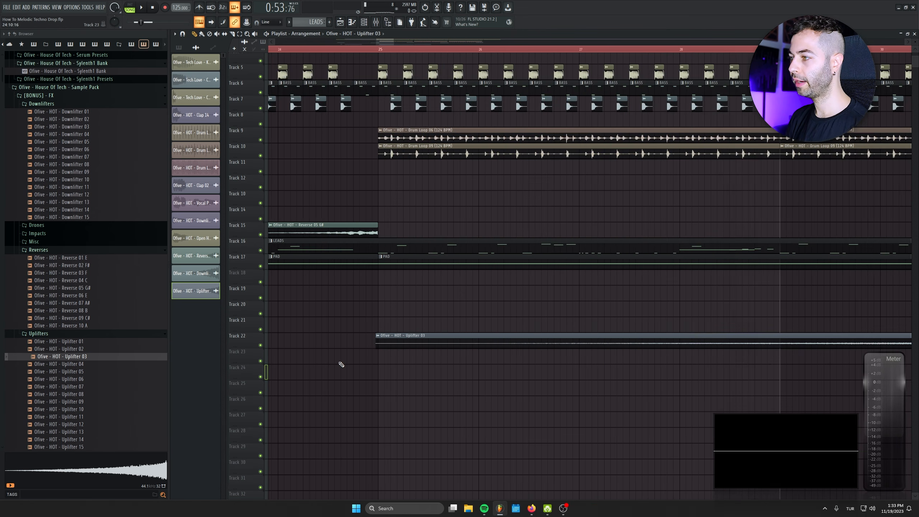
pyautogui.scroll(10, 377, 348)
pyautogui.moveTo(350, 336); pyautogui.dragTo(362, 335)
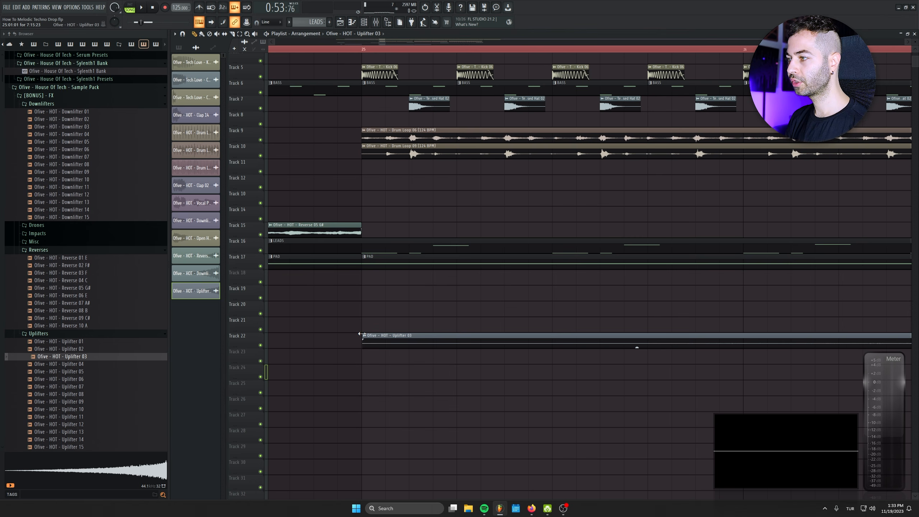
pyautogui.scroll(-12, 324, 382)
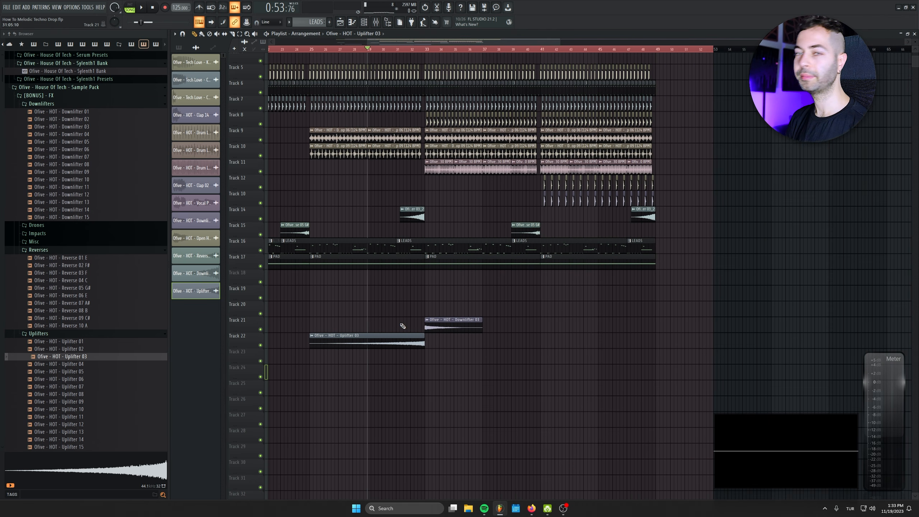
# Copy the uplifter clip to bar 41 and set its channel volume to about 42% during playback
pyautogui.moveTo(368, 344); pyautogui.dragTo(593, 344)
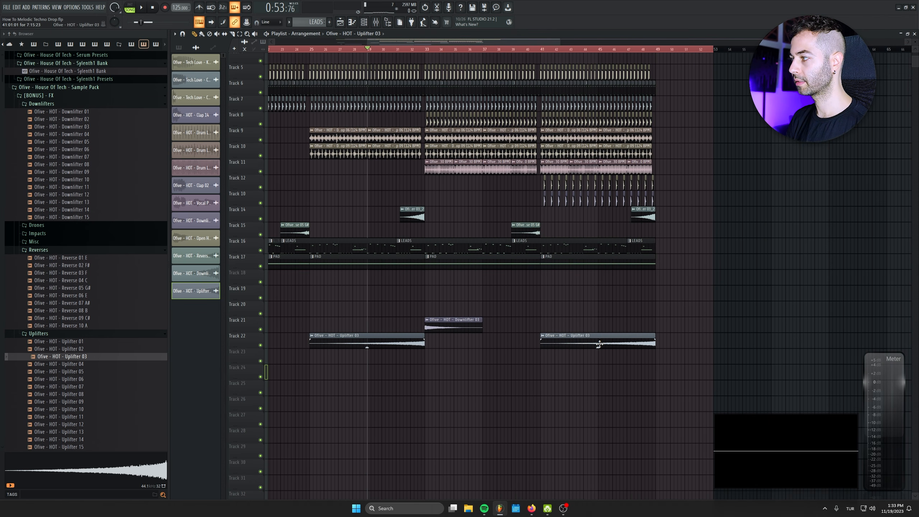
pyautogui.press('space')
pyautogui.doubleClick(400, 342)
pyautogui.moveTo(180, 77); pyautogui.dragTo(181, 94)
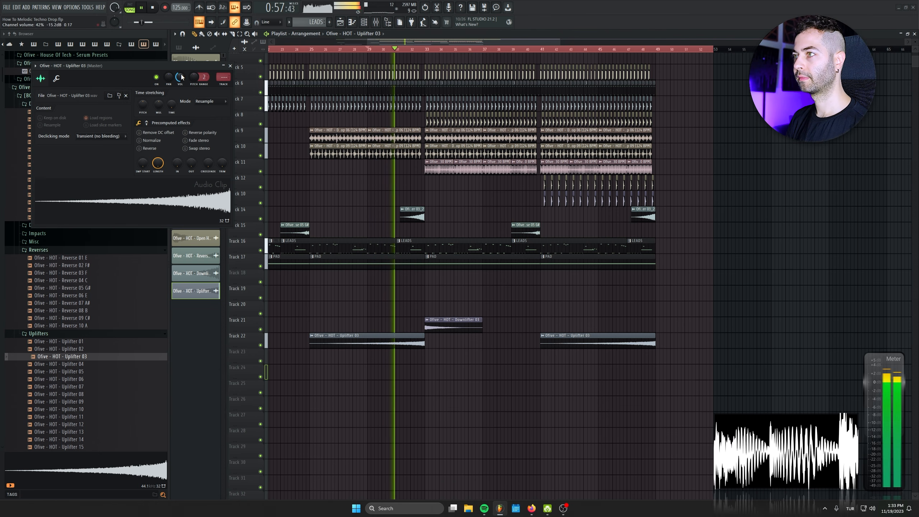
pyautogui.click(230, 66)
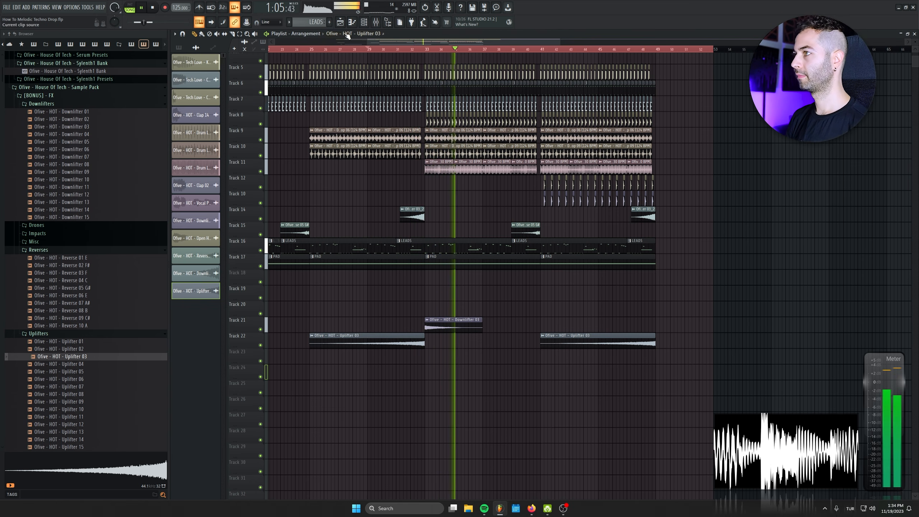
# Audition the impact samples and place Impact 01 on Track 23 so that its hit lands on bar 15
pyautogui.press('space')
pyautogui.click(45, 234)
pyautogui.click(47, 248)
pyautogui.moveTo(420, 273); pyautogui.dragTo(602, 261)
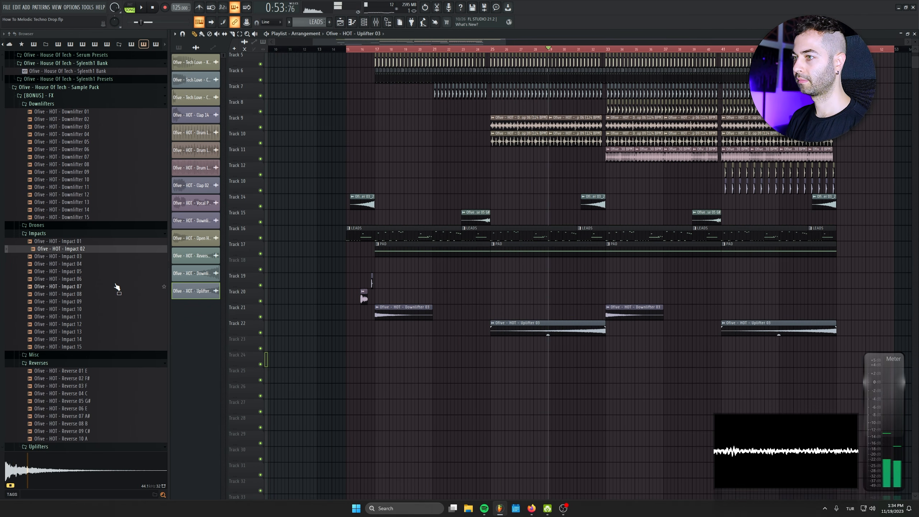
pyautogui.click(78, 309)
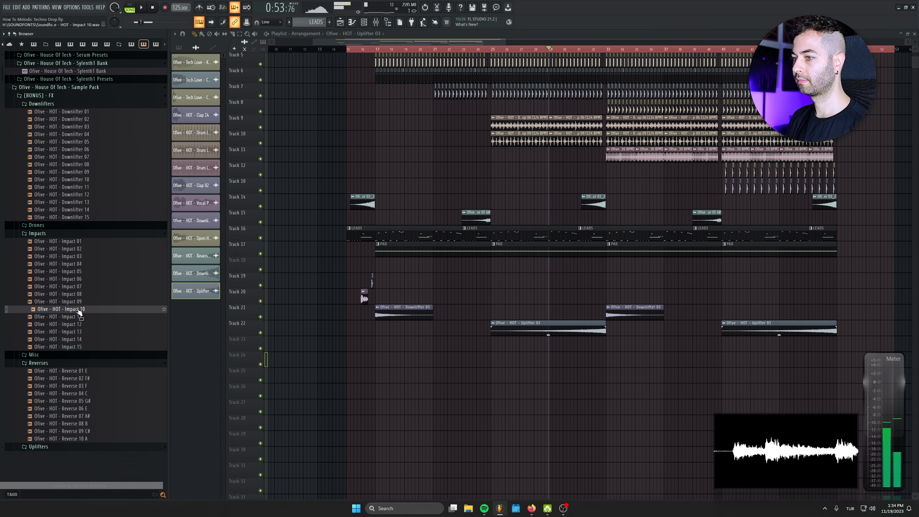
pyautogui.click(80, 244)
pyautogui.moveTo(81, 247); pyautogui.dragTo(488, 349)
pyautogui.scroll(5, 461, 358)
pyautogui.scroll(3, 458, 354)
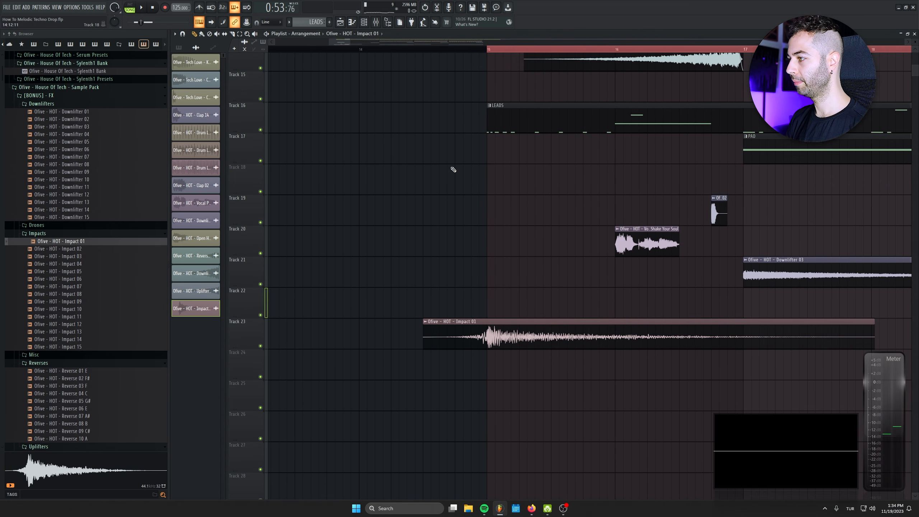
# Lower Impact 01's channel volume during playback, and trim its clip to end at bar 17 with a fade-out
pyautogui.doubleClick(455, 51)
pyautogui.press('space')
pyautogui.doubleClick(543, 332)
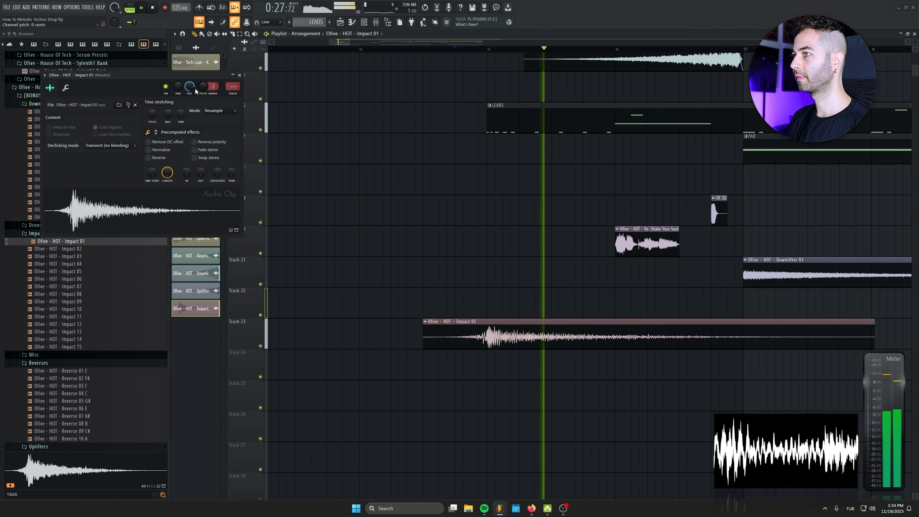
pyautogui.press('space')
pyautogui.press('space')
pyautogui.moveTo(189, 87); pyautogui.dragTo(190, 102)
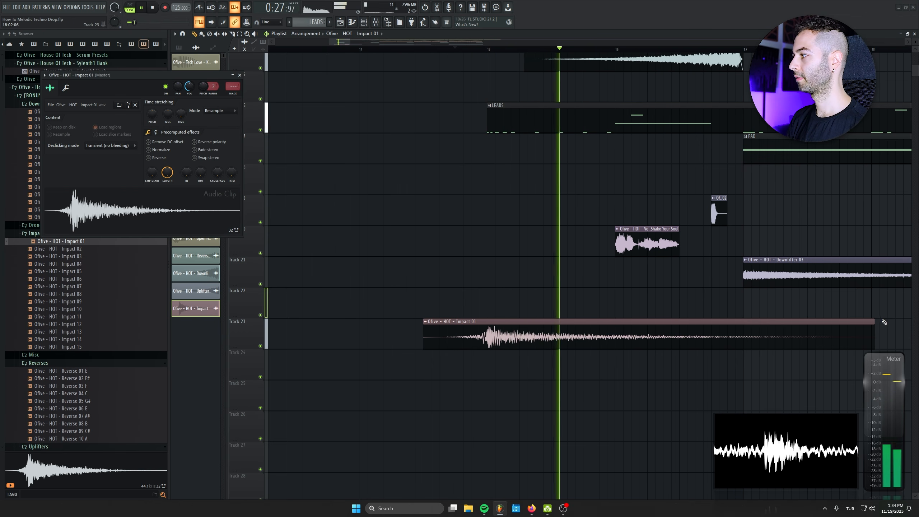
pyautogui.moveTo(884, 321); pyautogui.dragTo(686, 325)
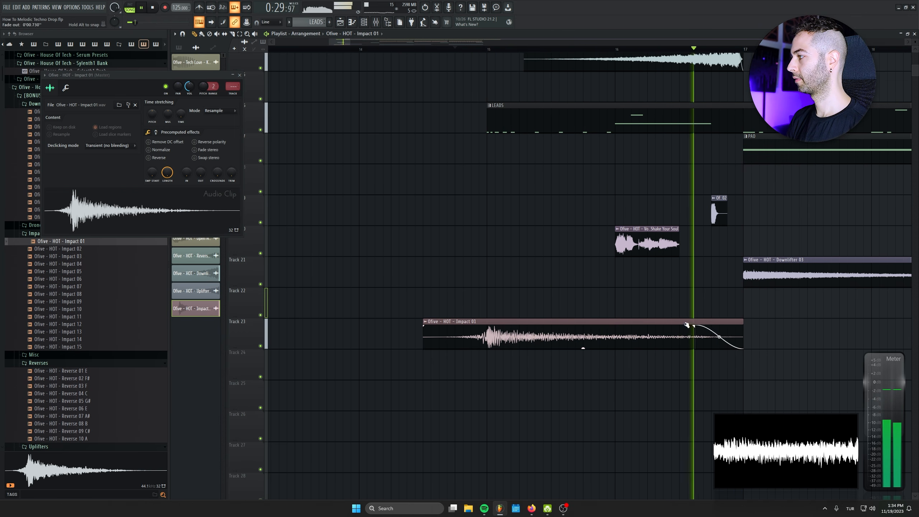
pyautogui.scroll(-2, 345, 362)
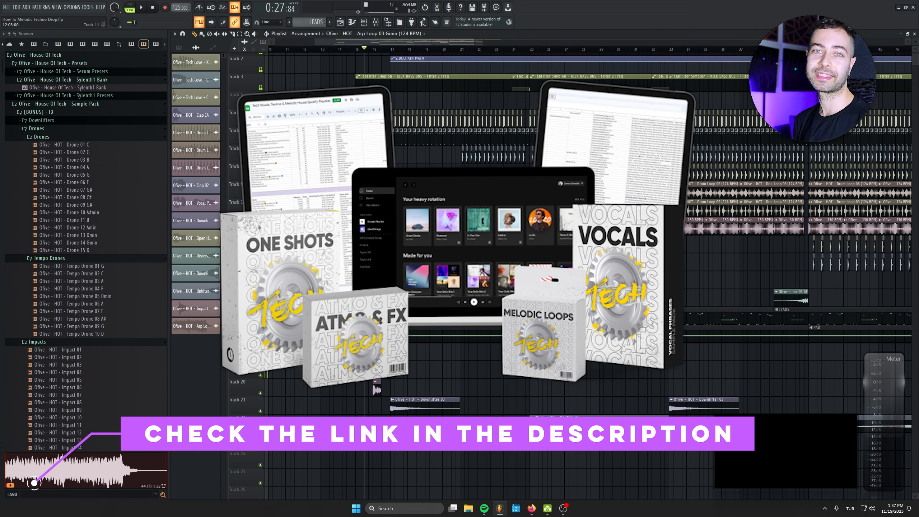
# Show the Olive - Tech Love sample folder in the browser
pyautogui.click(156, 44)
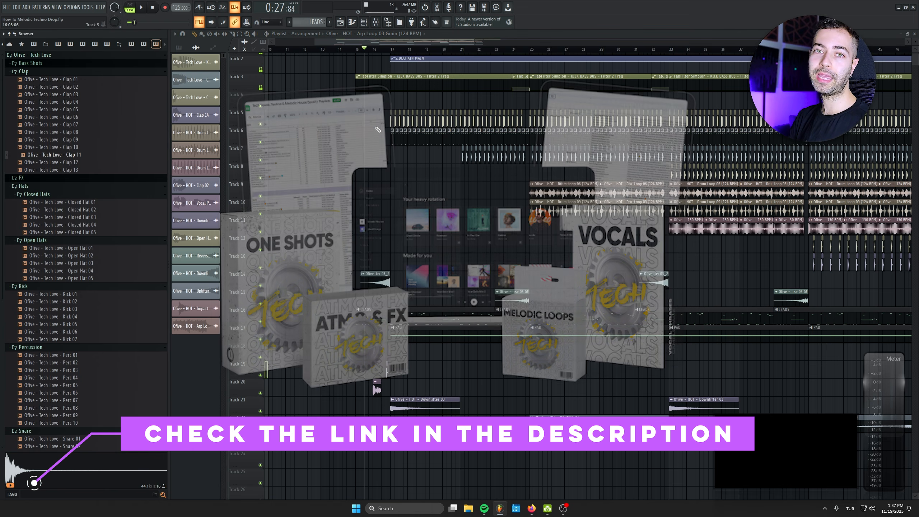